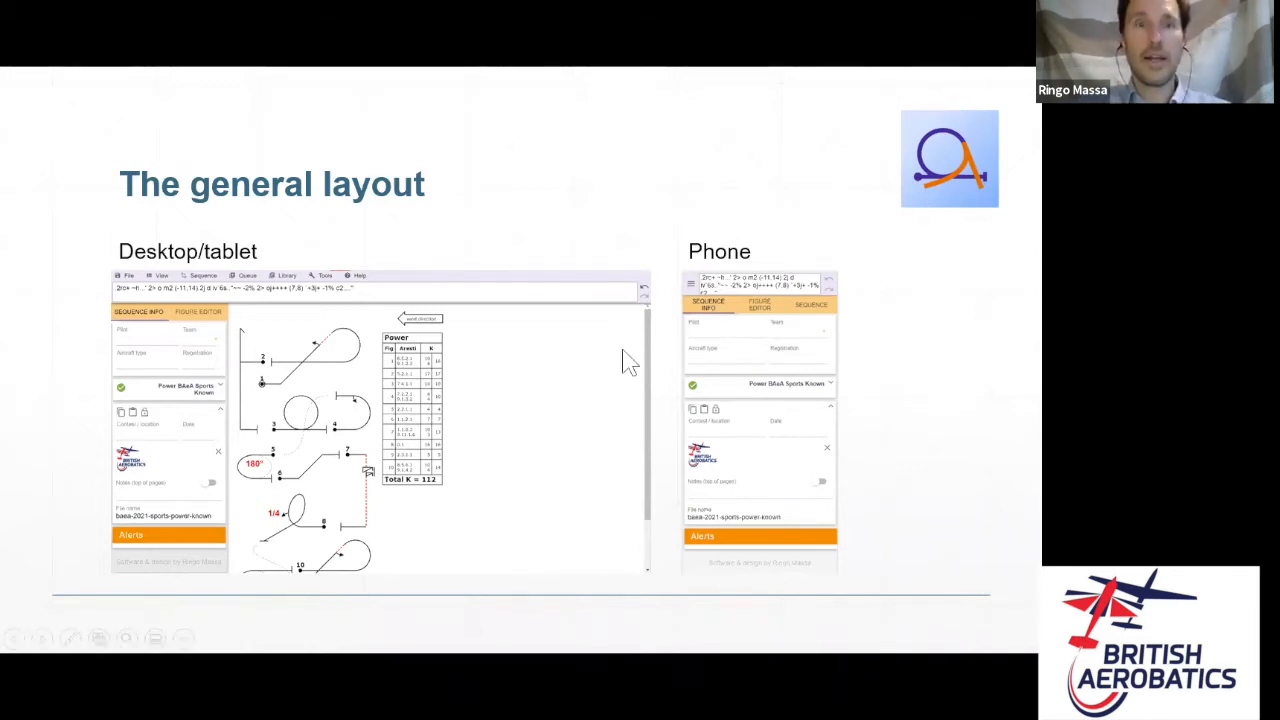
- Switch from the PowerPoint slideshow to OpenAero in the browser, showing an empty Power sequence
{"action": "key", "text": "alt+Tab"}
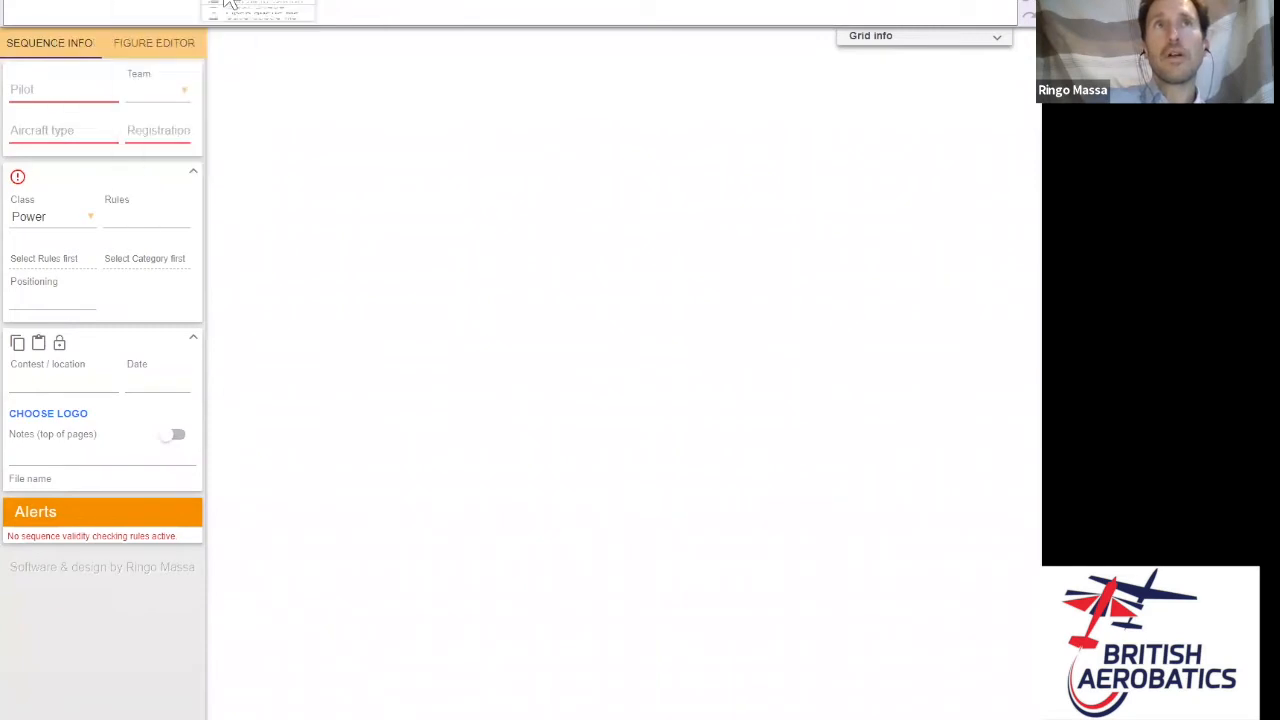
- Enter a single loop 'o' (7.4.1.1, K 10) as the first figure, then go to Sequence Info
{"action": "mouse_move", "coordinate": [228, 3]}
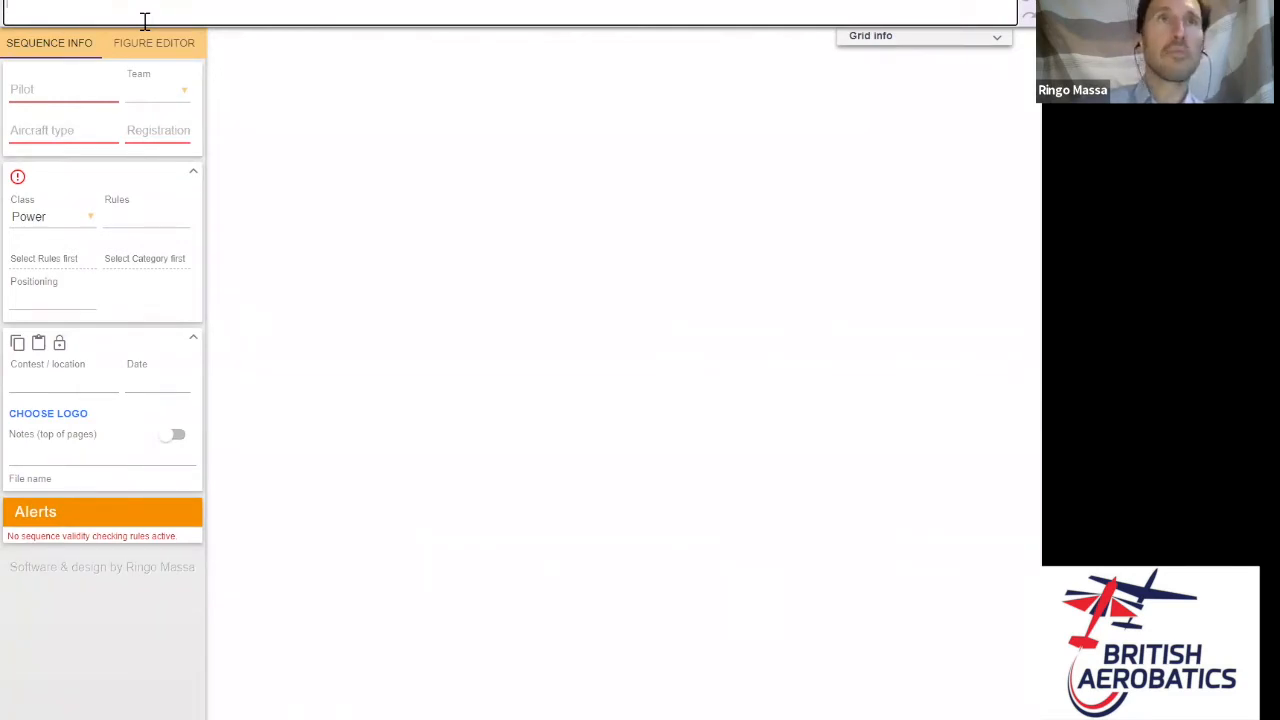
{"action": "type", "text": "o"}
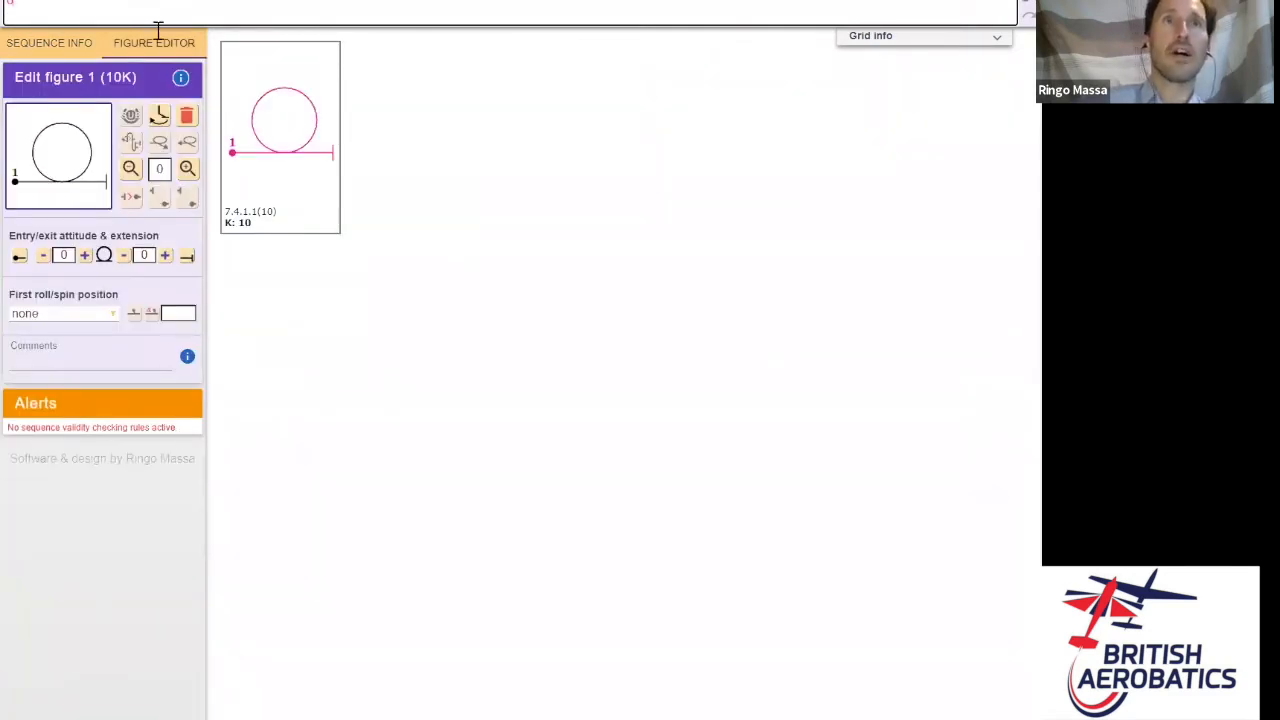
{"action": "left_click", "coordinate": [372, 136]}
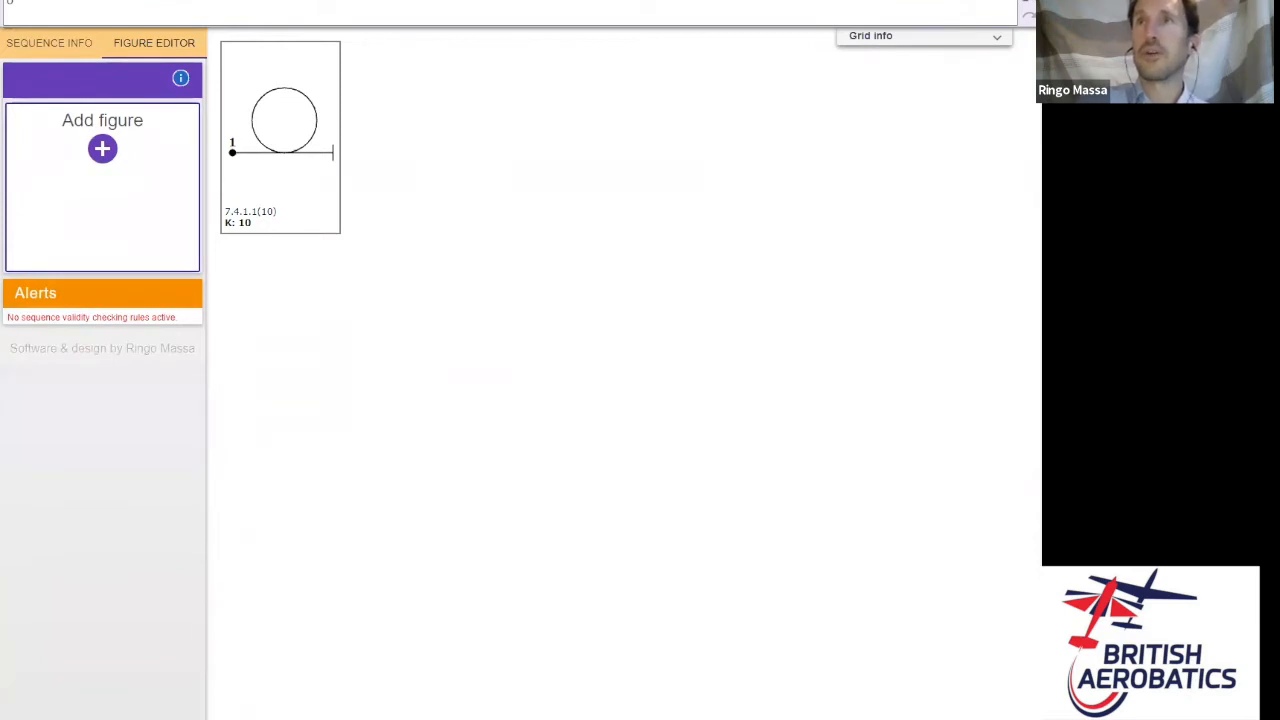
{"action": "key", "text": "BackSpace"}
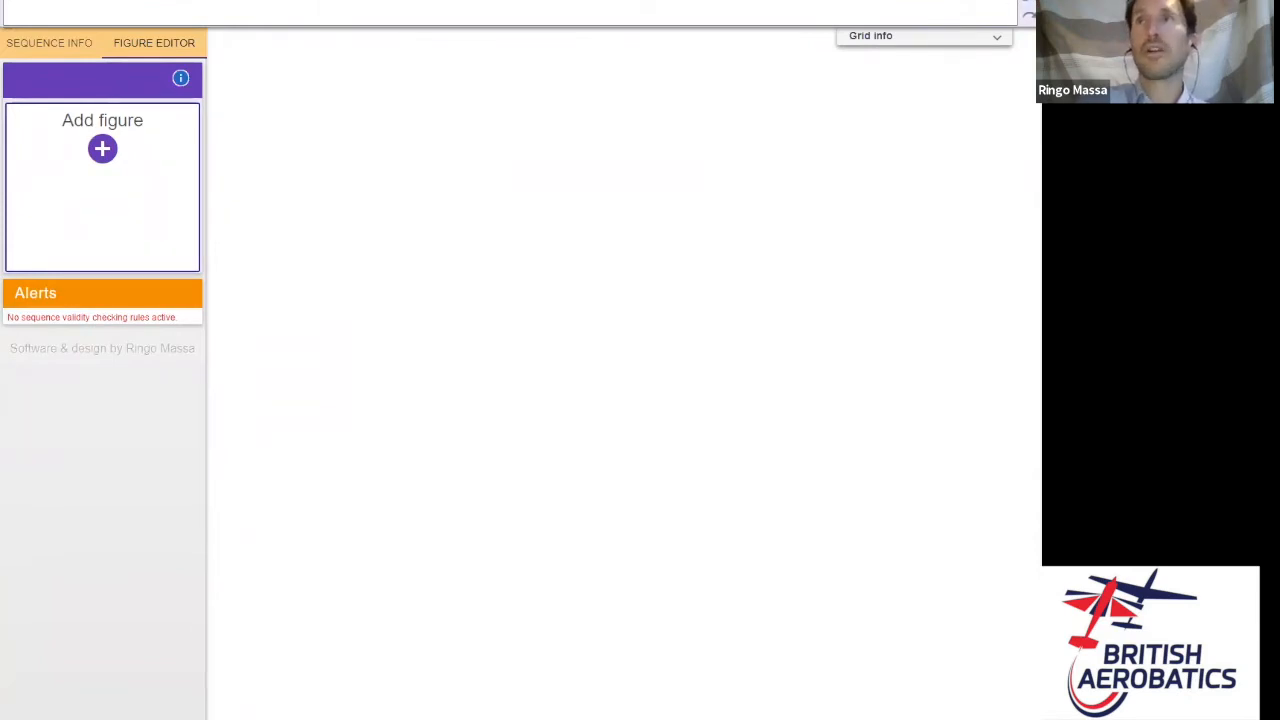
{"action": "type", "text": "o"}
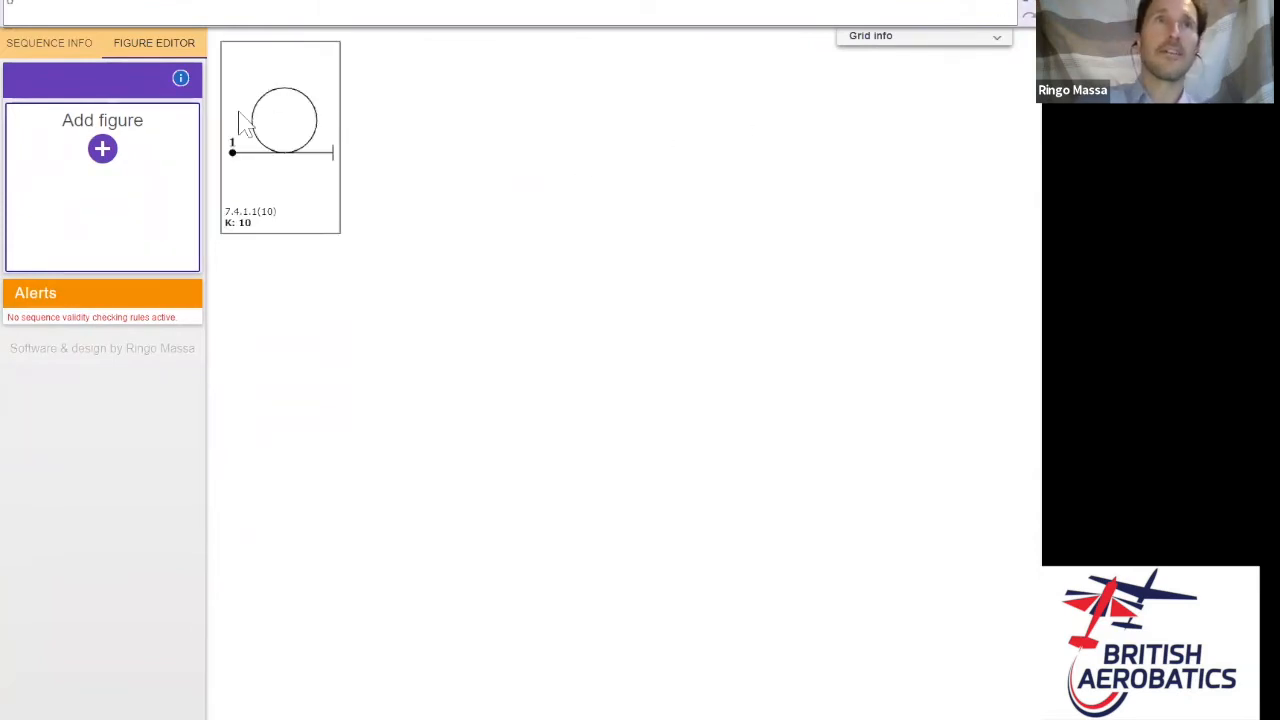
{"action": "left_click", "coordinate": [58, 47]}
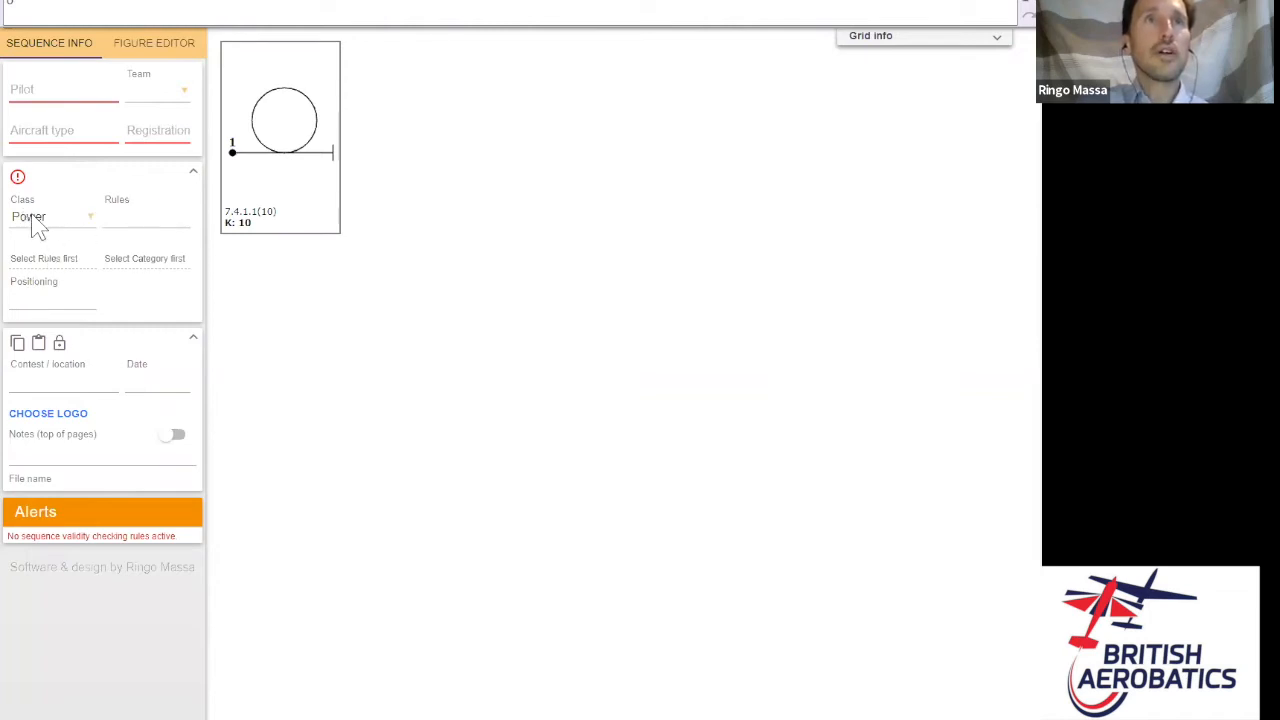
- Set the rules to BAeA, Sports category, Known program
{"action": "left_click", "coordinate": [142, 218]}
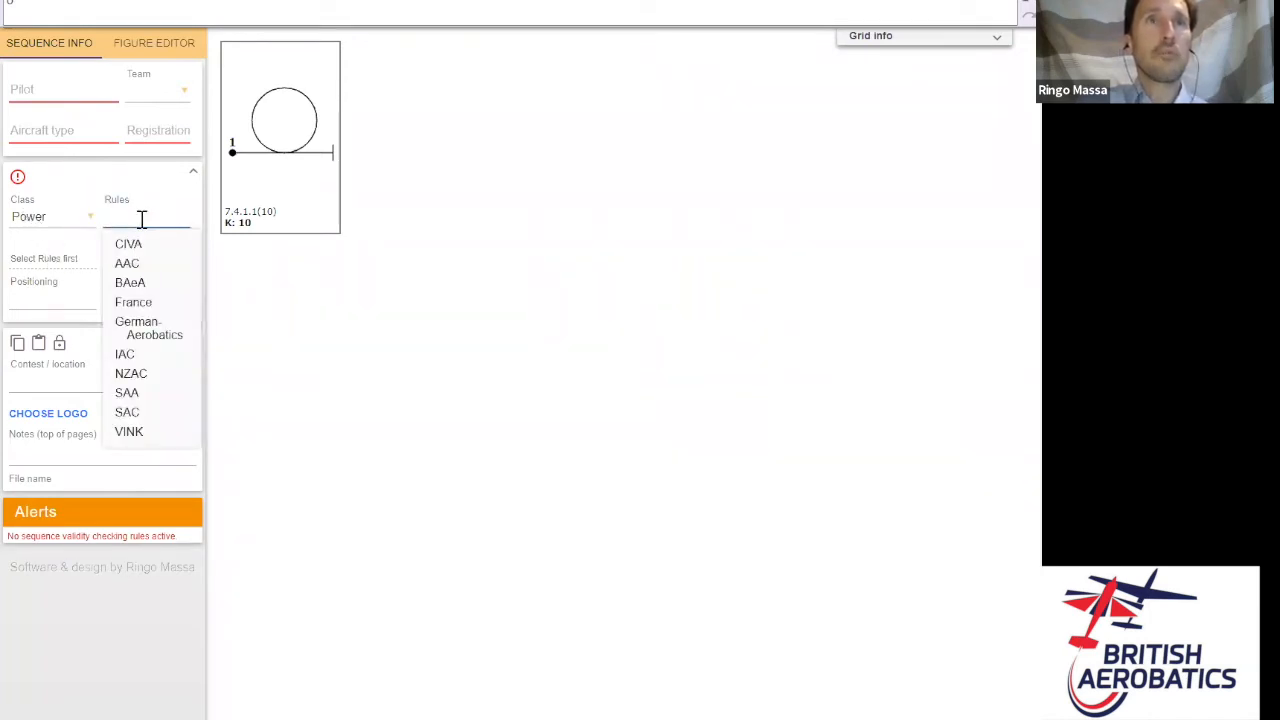
{"action": "left_click", "coordinate": [143, 286]}
{"action": "left_click", "coordinate": [58, 258]}
{"action": "left_click", "coordinate": [50, 306]}
{"action": "left_click", "coordinate": [150, 262]}
{"action": "left_click", "coordinate": [149, 292]}
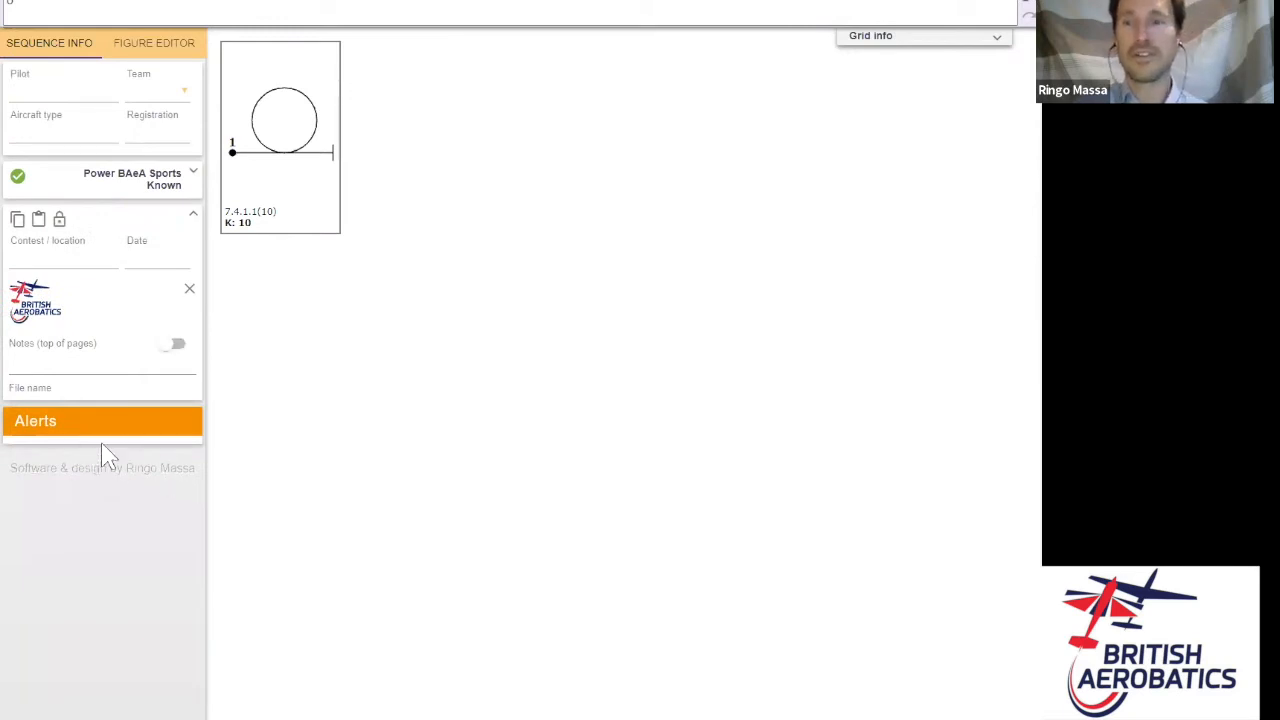
- Change the rules to CIVA, Unlimited category, Programme1, and return to the figure editor
{"action": "left_click", "coordinate": [194, 174]}
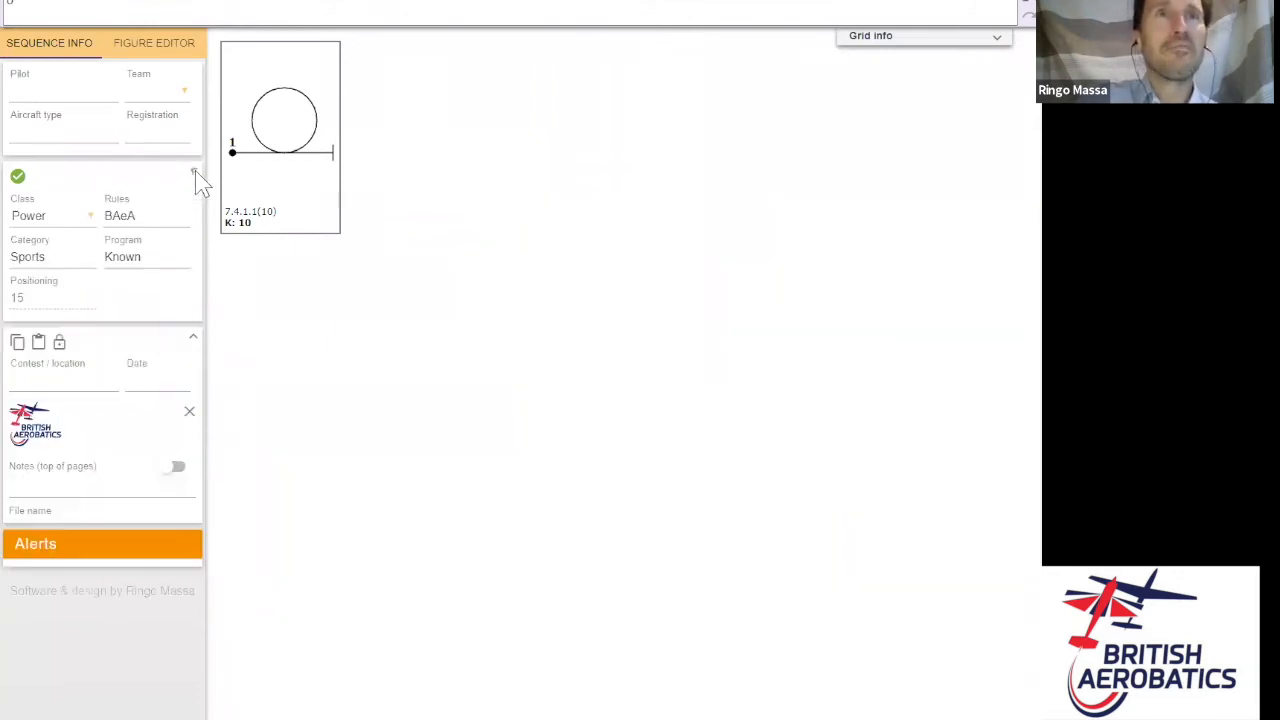
{"action": "left_click", "coordinate": [145, 214]}
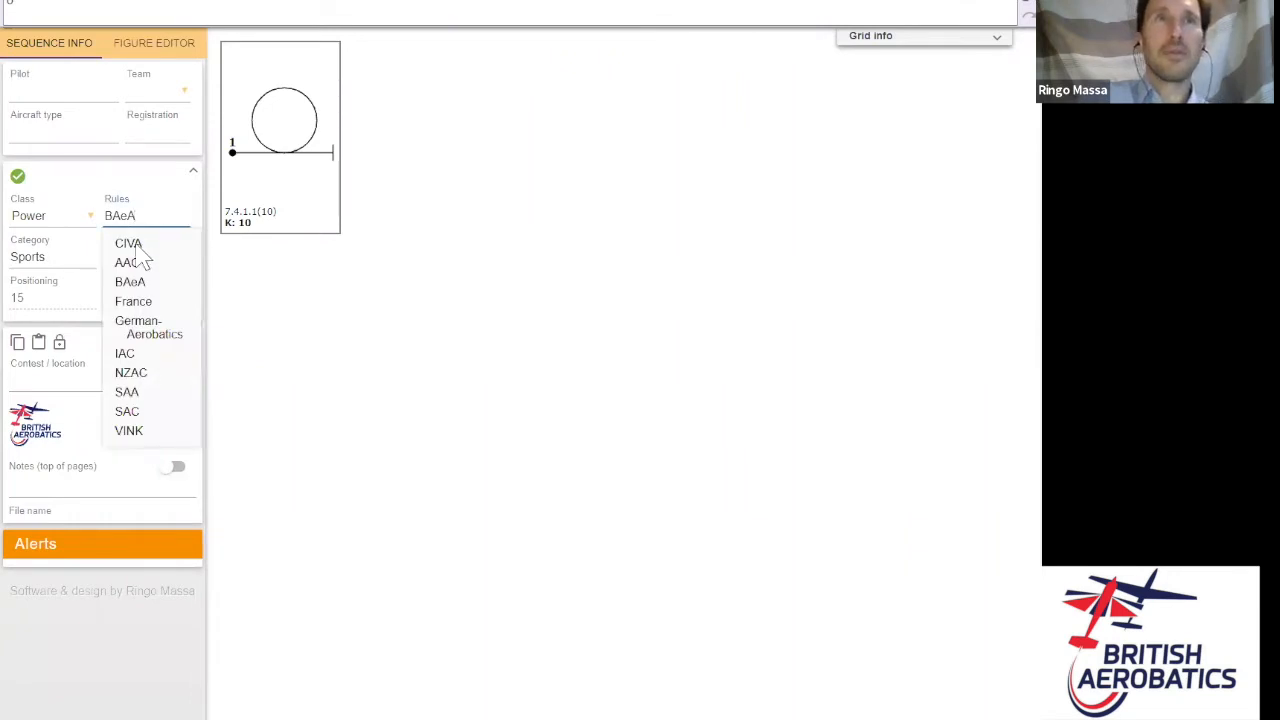
{"action": "left_click", "coordinate": [140, 246]}
{"action": "left_click", "coordinate": [66, 258]}
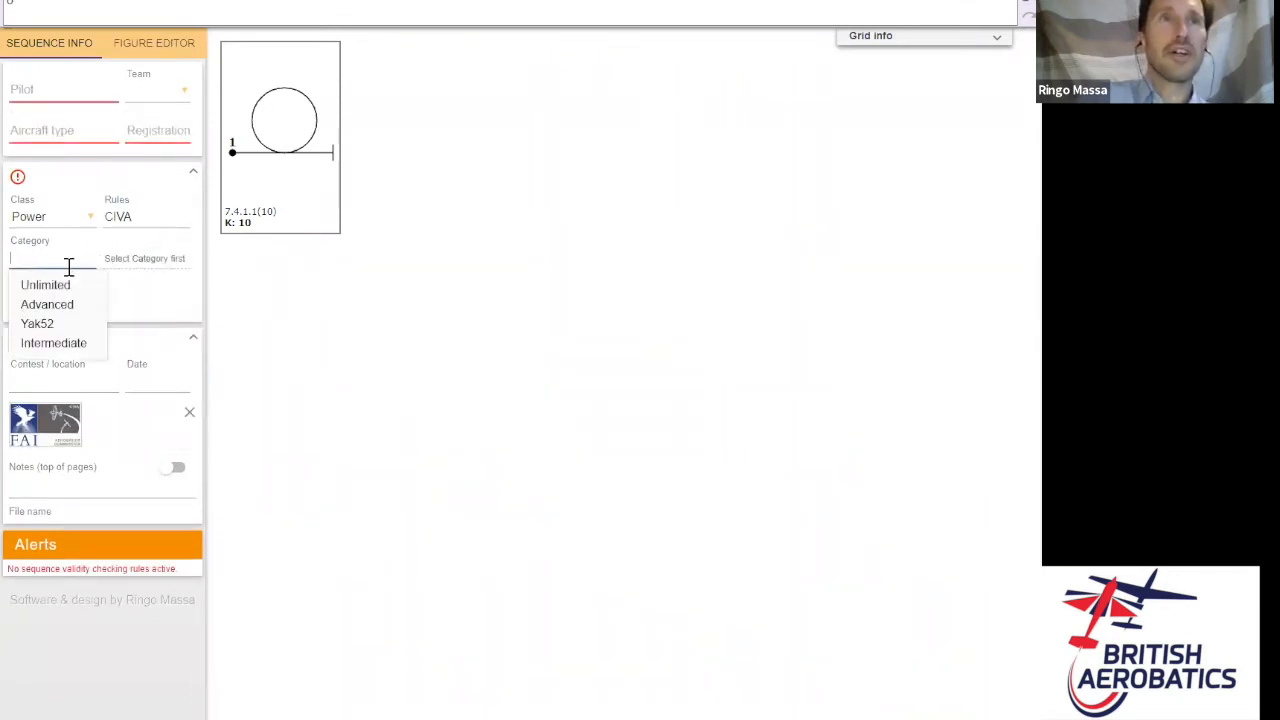
{"action": "left_click", "coordinate": [63, 285]}
{"action": "left_click", "coordinate": [131, 257]}
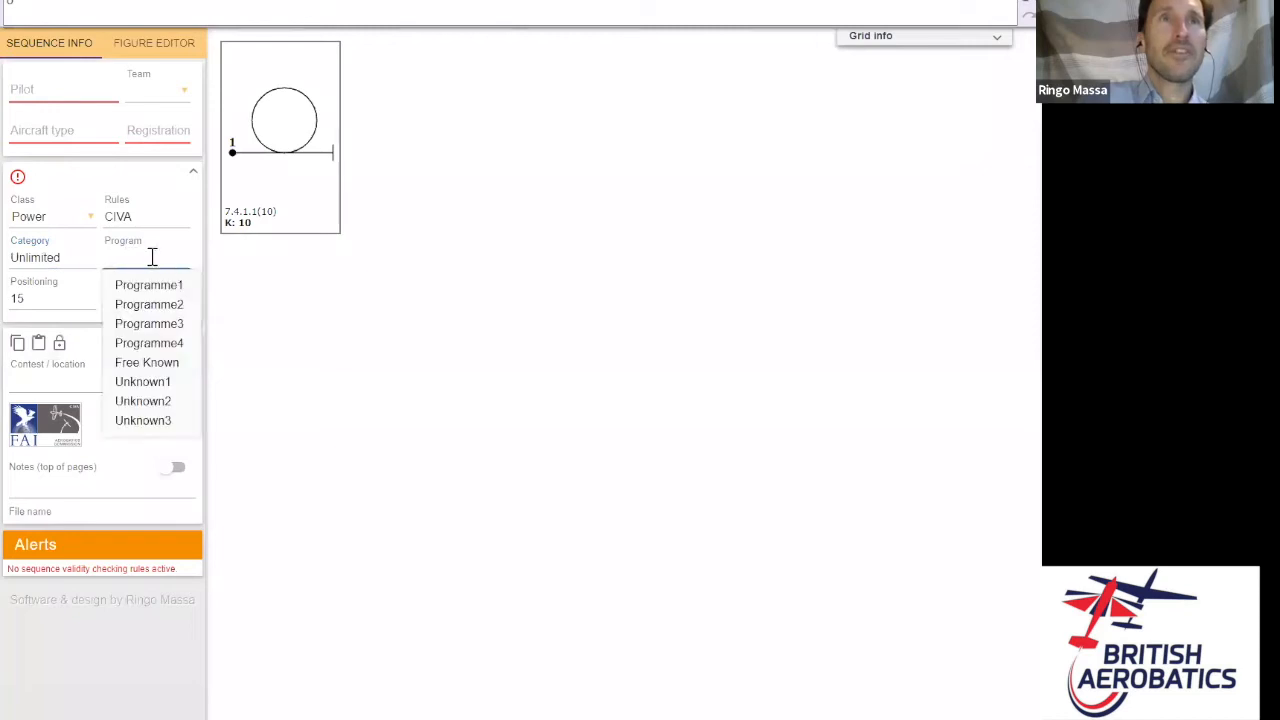
{"action": "left_click", "coordinate": [171, 292]}
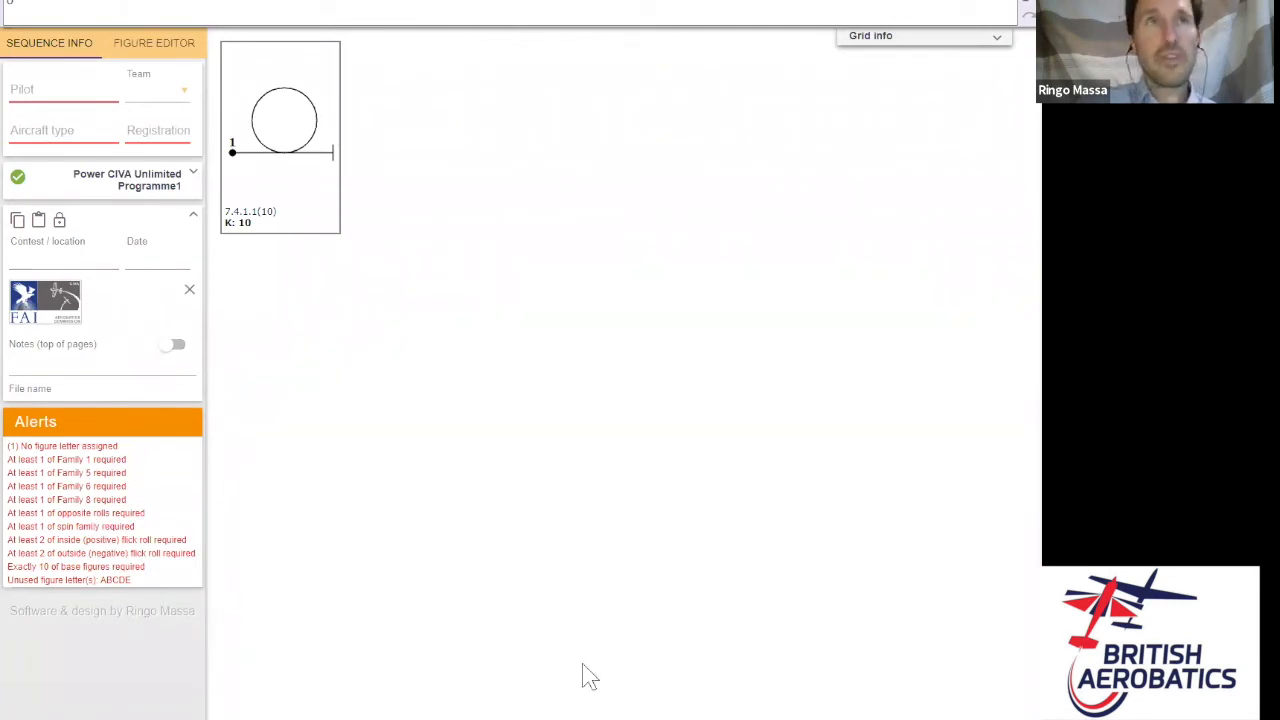
{"action": "left_click", "coordinate": [178, 46]}
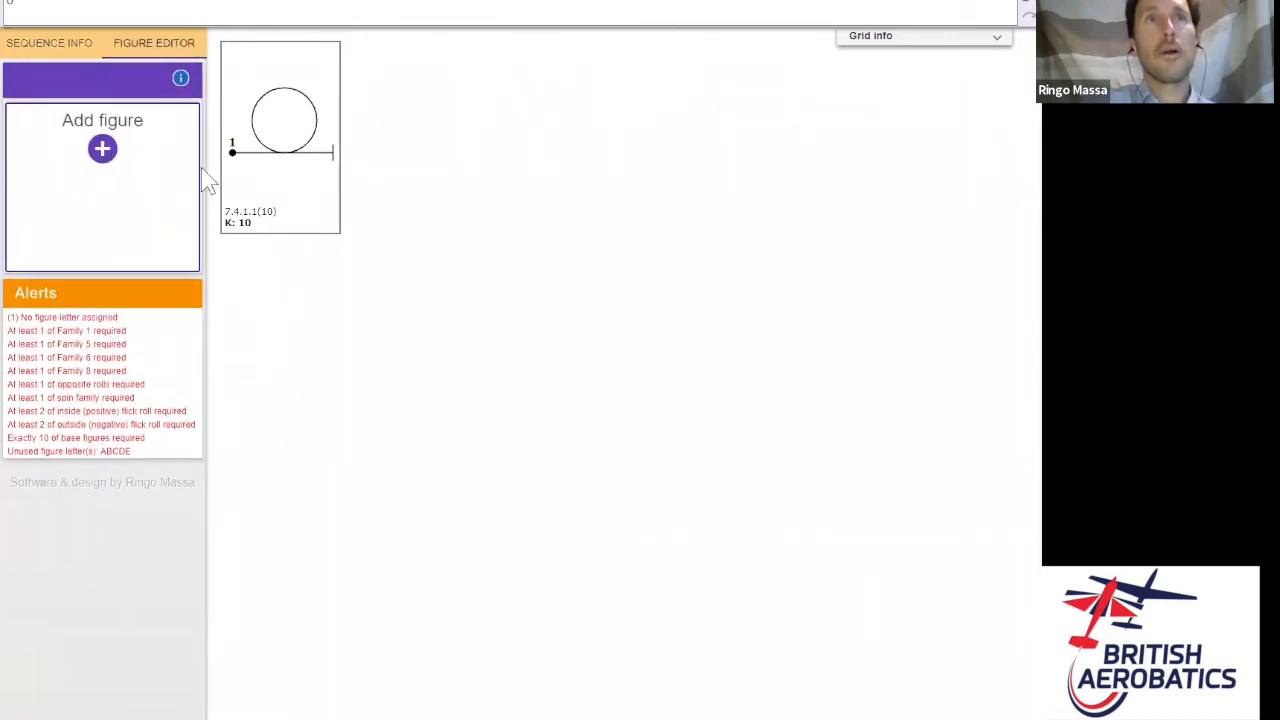
{"action": "left_click", "coordinate": [181, 79]}
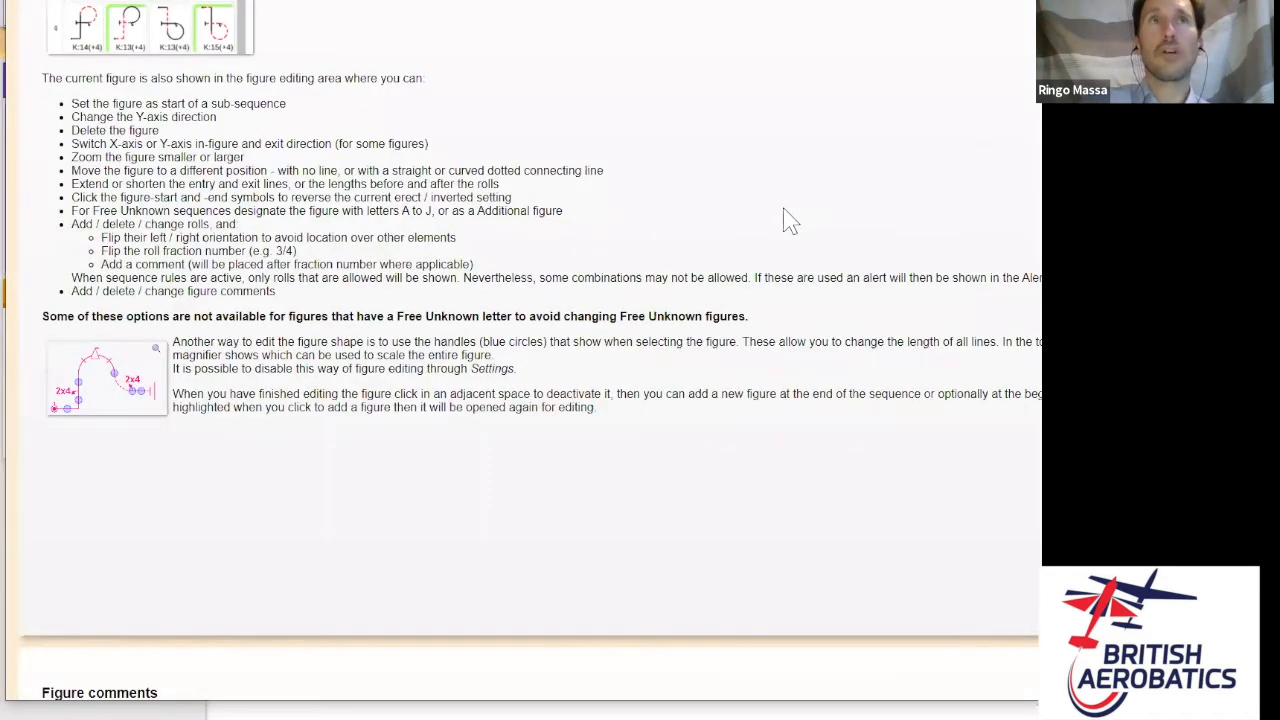
{"action": "scroll", "coordinate": [851, 226], "scroll_direction": "up", "scroll_amount": 4}
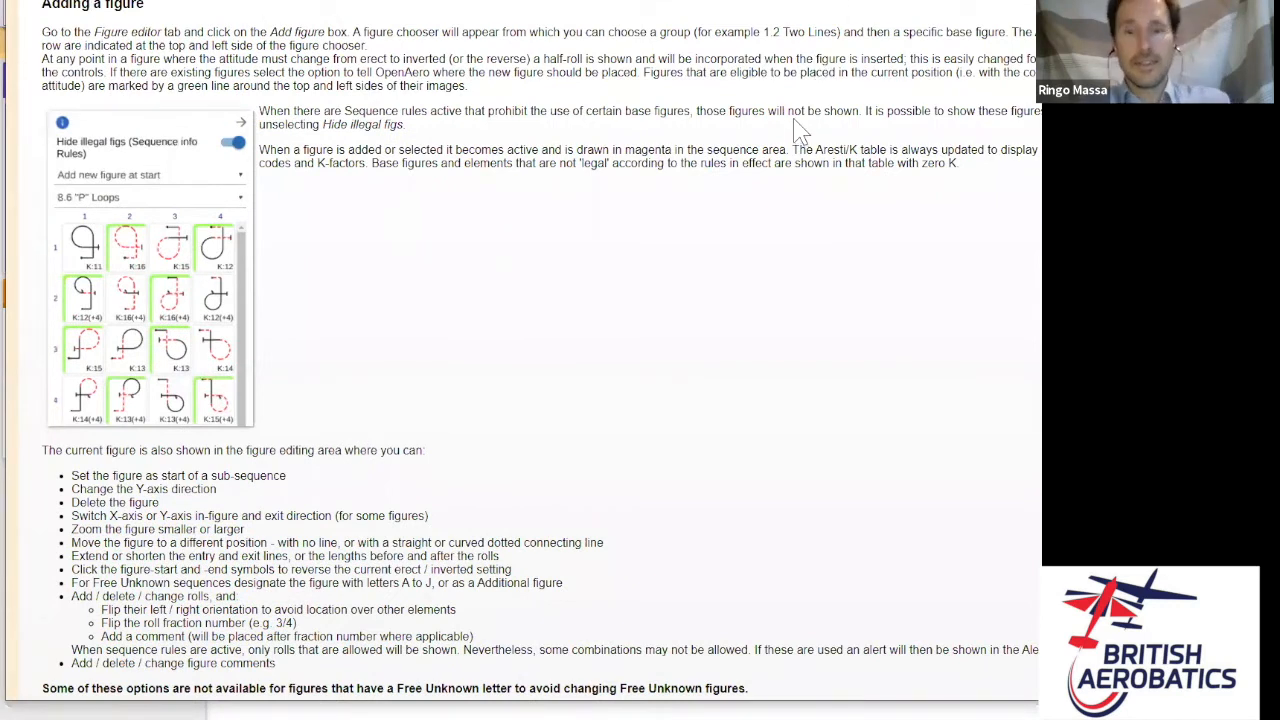
{"action": "scroll", "coordinate": [800, 130], "scroll_direction": "up", "scroll_amount": 2}
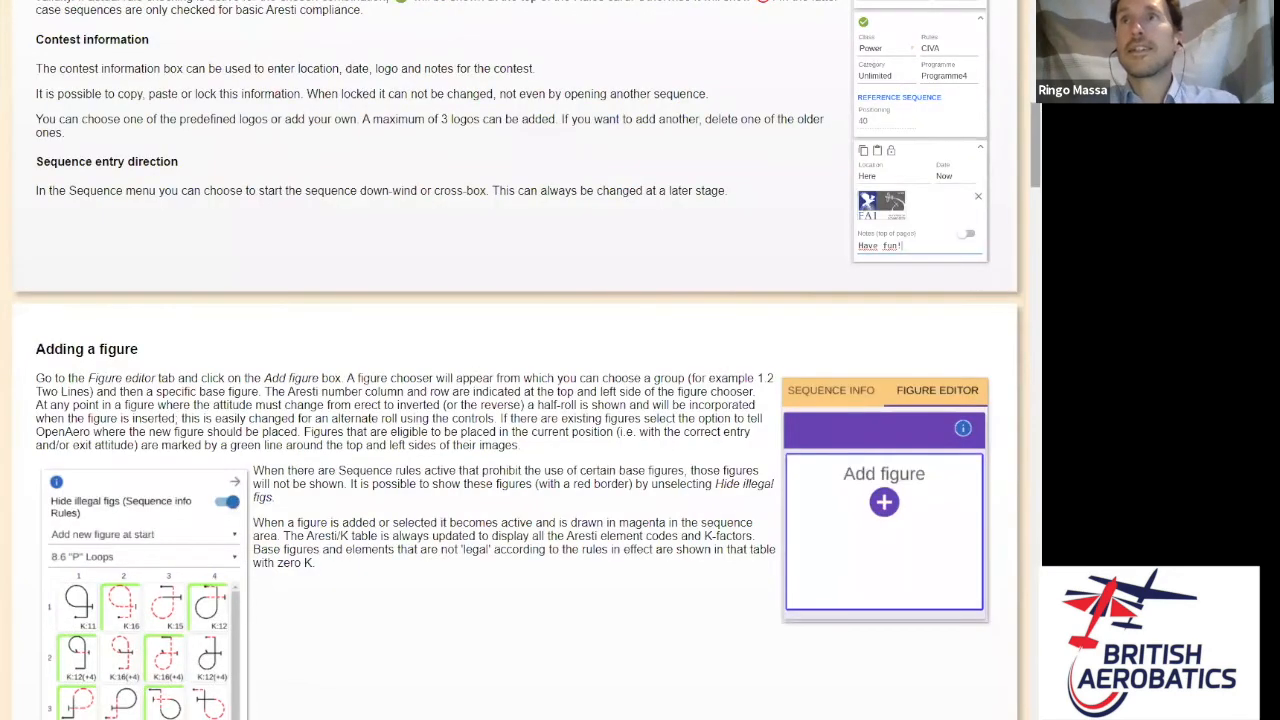
{"action": "scroll", "coordinate": [800, 130], "scroll_direction": "up", "scroll_amount": 4}
{"action": "scroll", "coordinate": [978, 20], "scroll_direction": "up", "scroll_amount": 6}
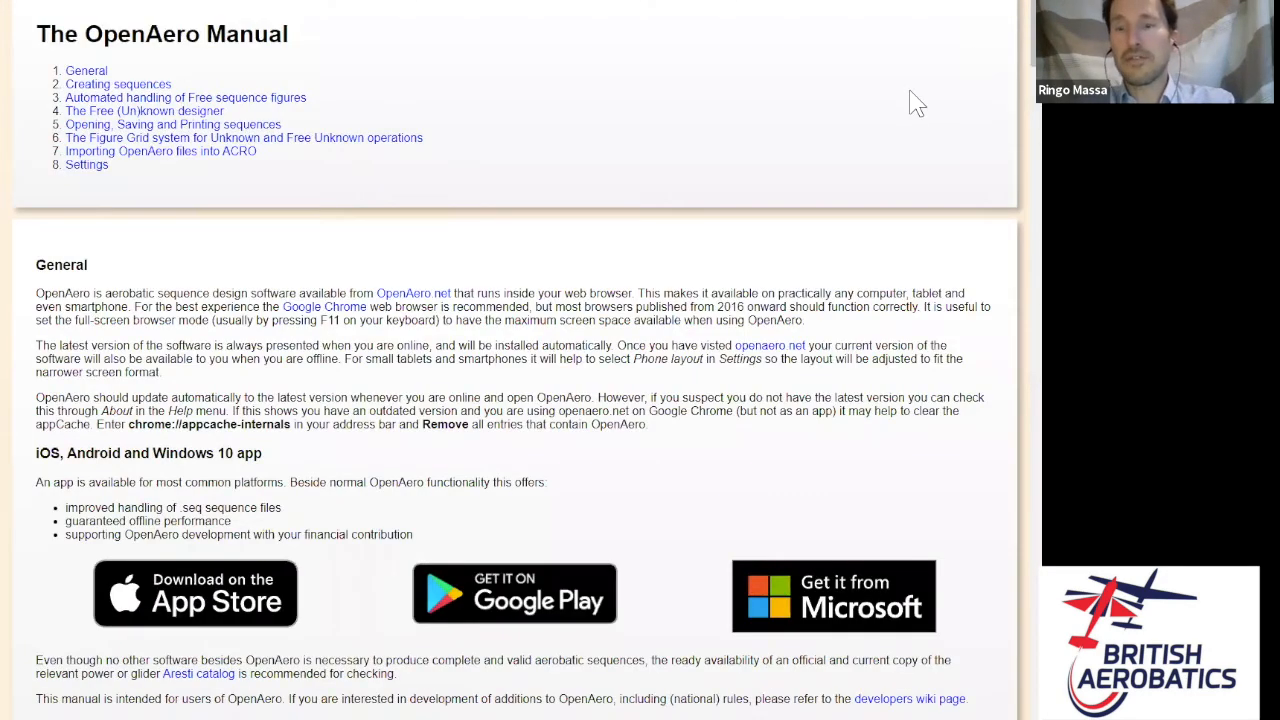
{"action": "scroll", "coordinate": [917, 103], "scroll_direction": "down", "scroll_amount": 4}
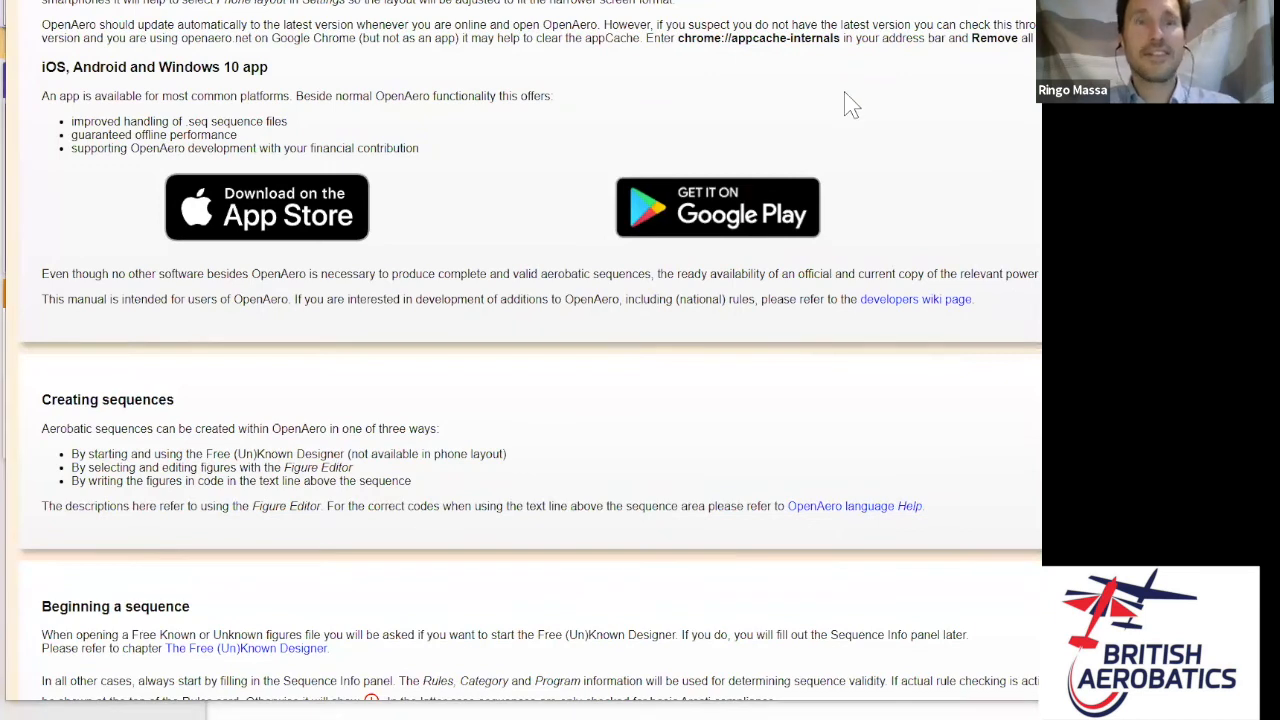
{"action": "key", "text": "Escape"}
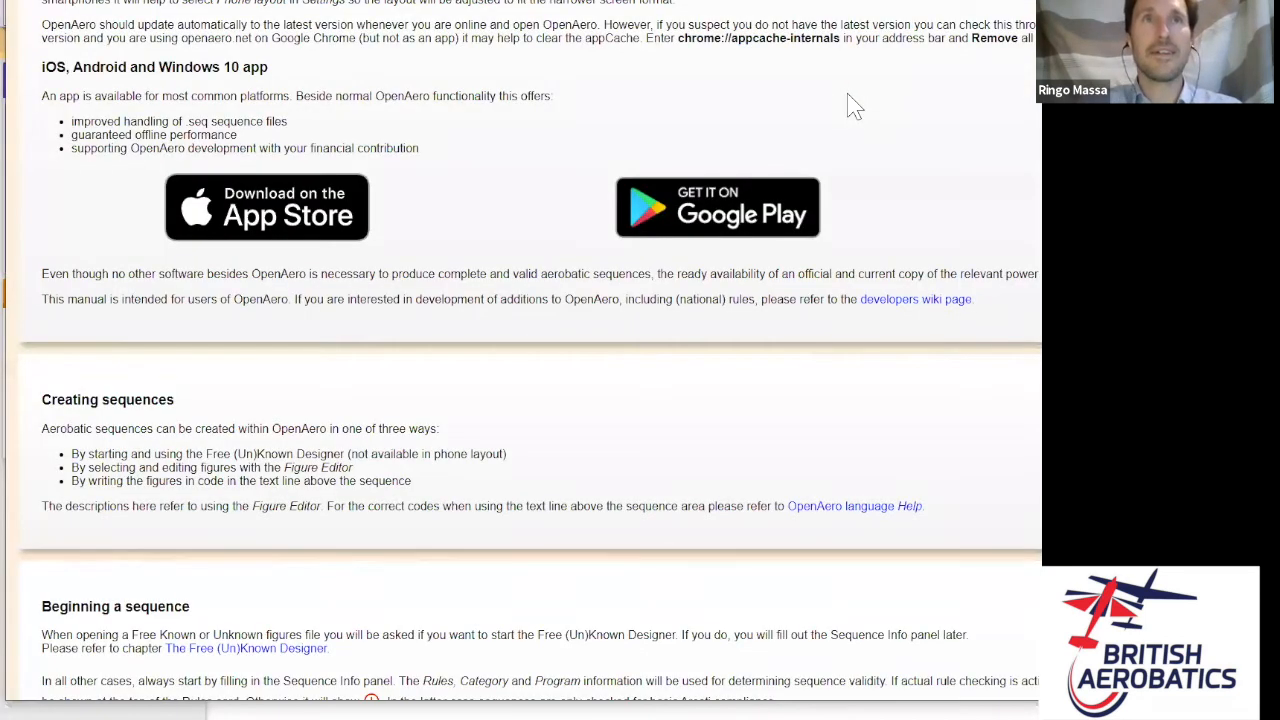
{"action": "key", "text": "Escape"}
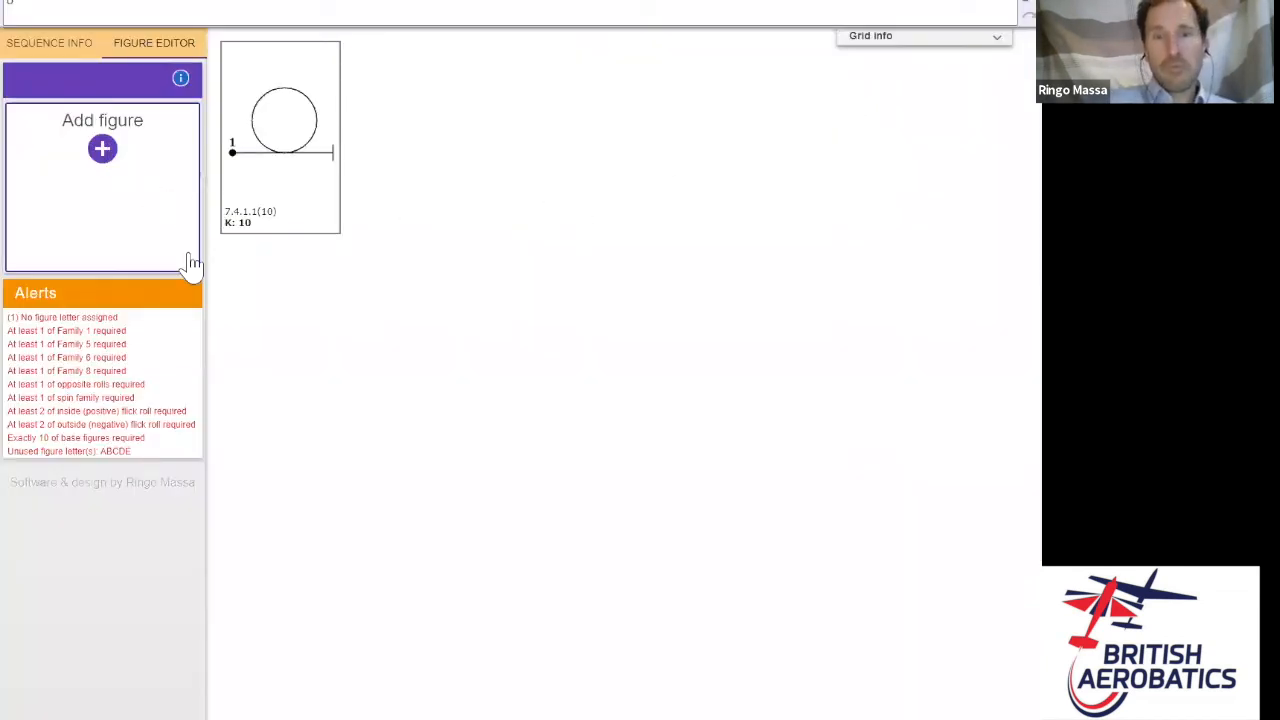
- Select the loop figure and delete it, leaving the sequence empty at K 0
{"action": "left_click", "coordinate": [106, 143]}
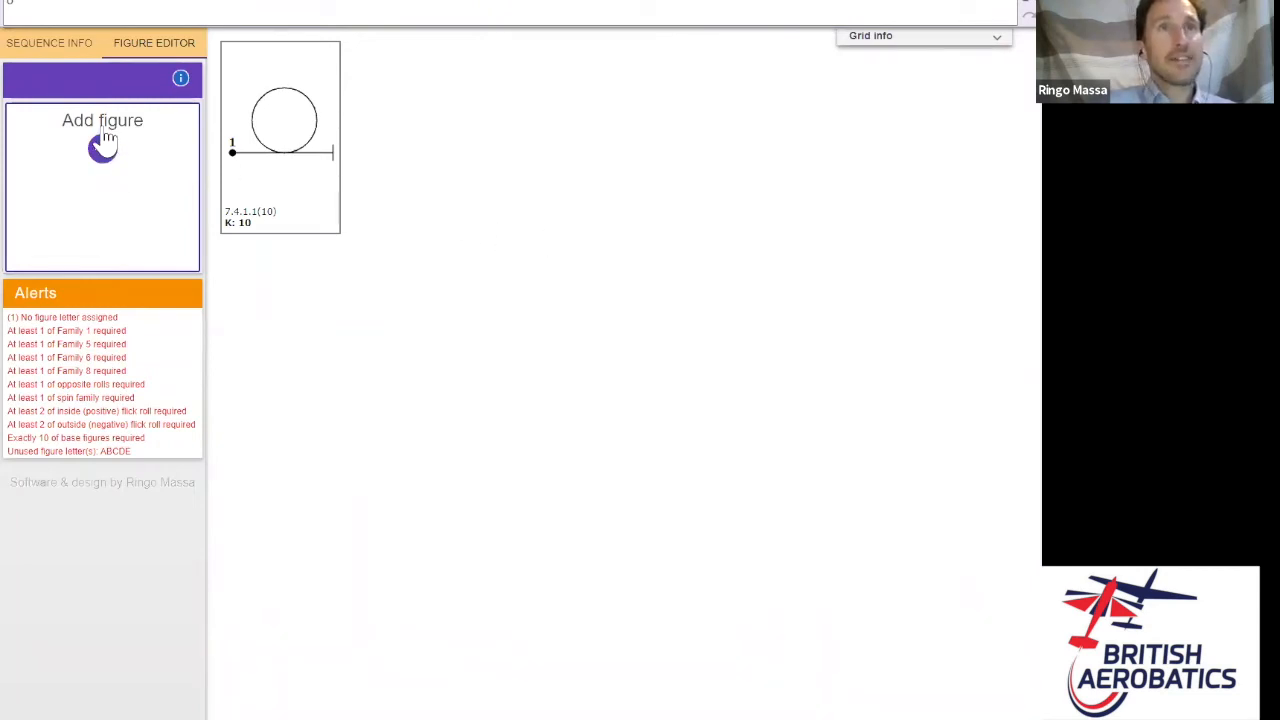
{"action": "left_click", "coordinate": [298, 127]}
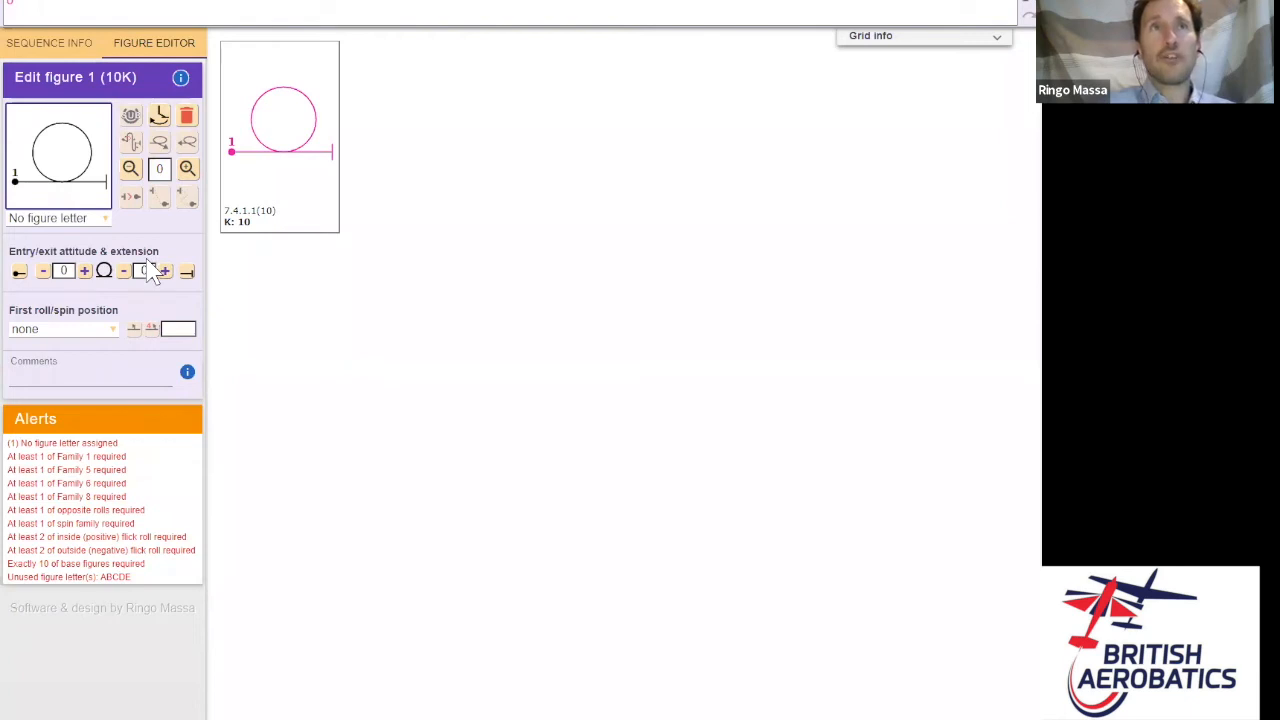
{"action": "left_click", "coordinate": [186, 118]}
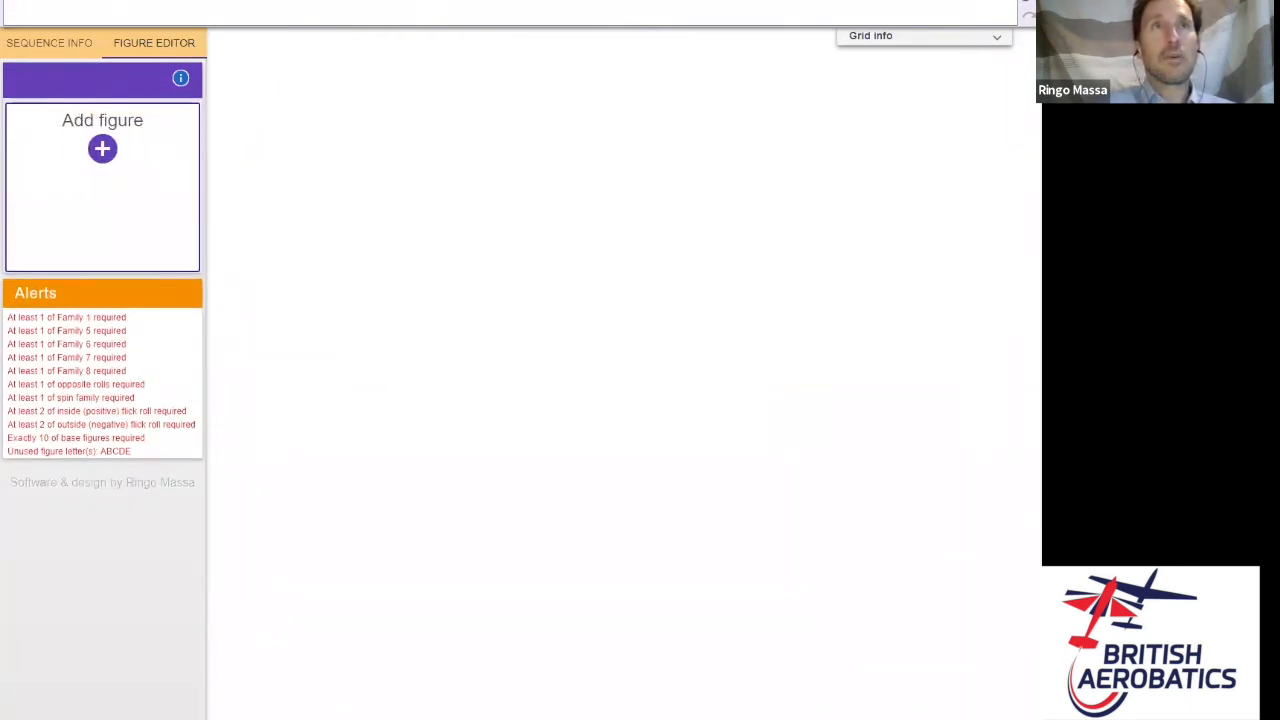
- Show the empty sequence as Form B with the wind arrow and K table
{"action": "left_click", "coordinate": [120, 10]}
{"action": "left_click", "coordinate": [100, 24]}
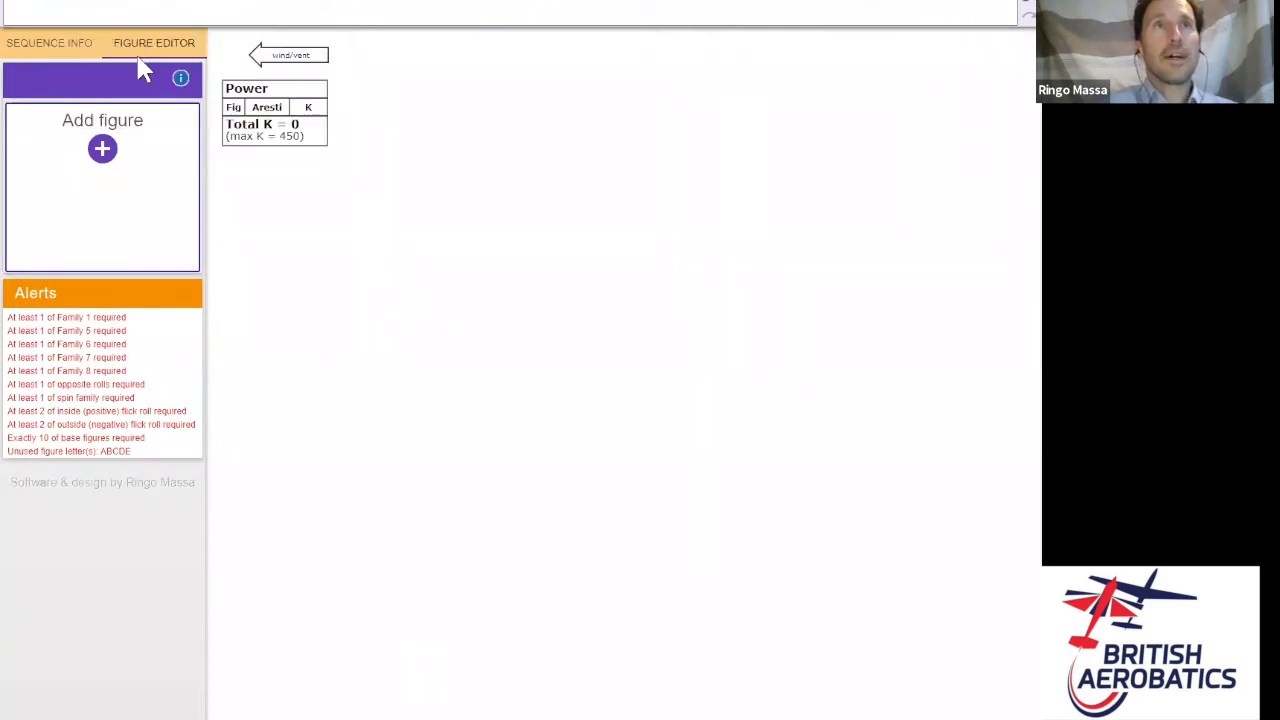
{"action": "left_click", "coordinate": [102, 152]}
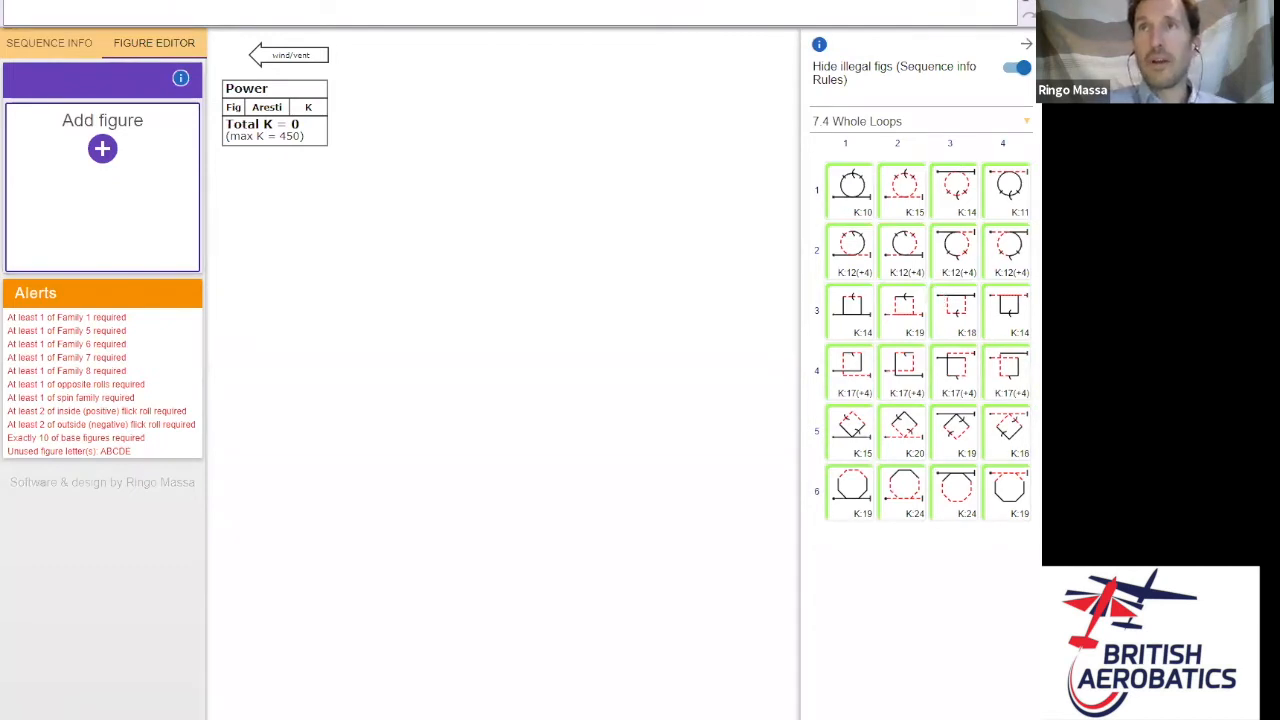
{"action": "left_click", "coordinate": [38, 5]}
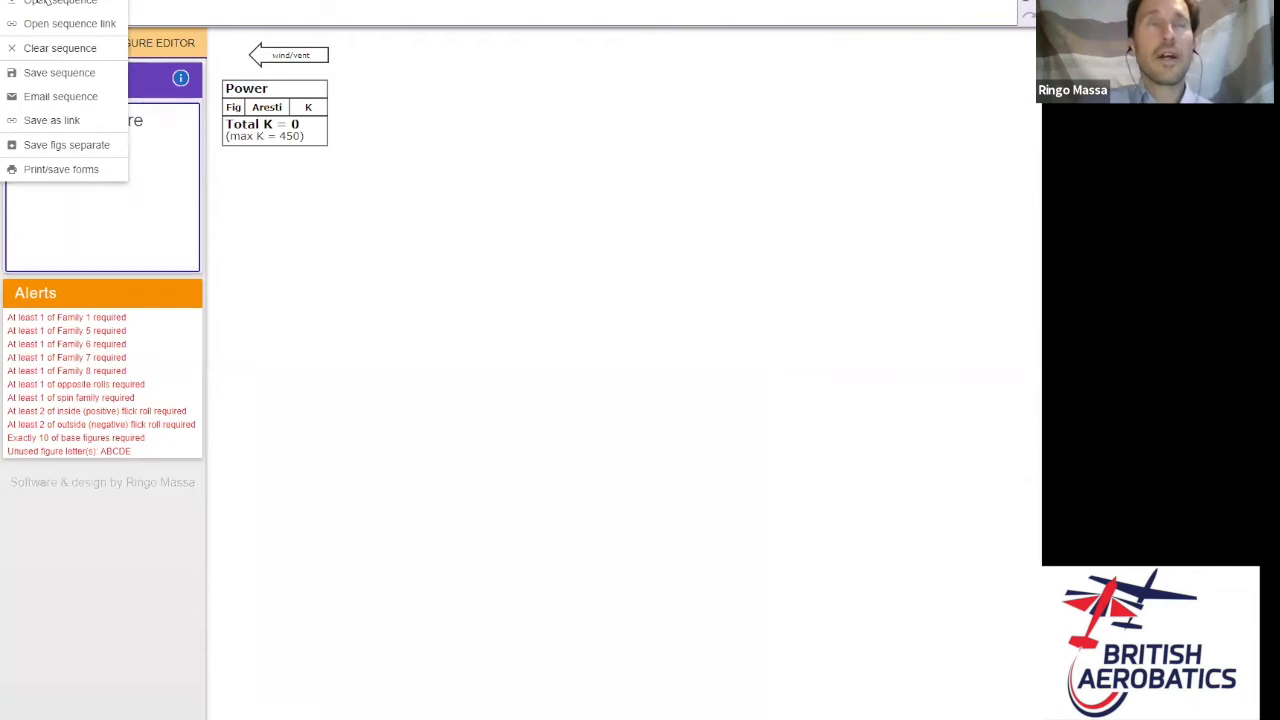
- View the Form A judge table and add a loop 'o' (7.4.1.1, K 10)
{"action": "mouse_move", "coordinate": [92, 3]}
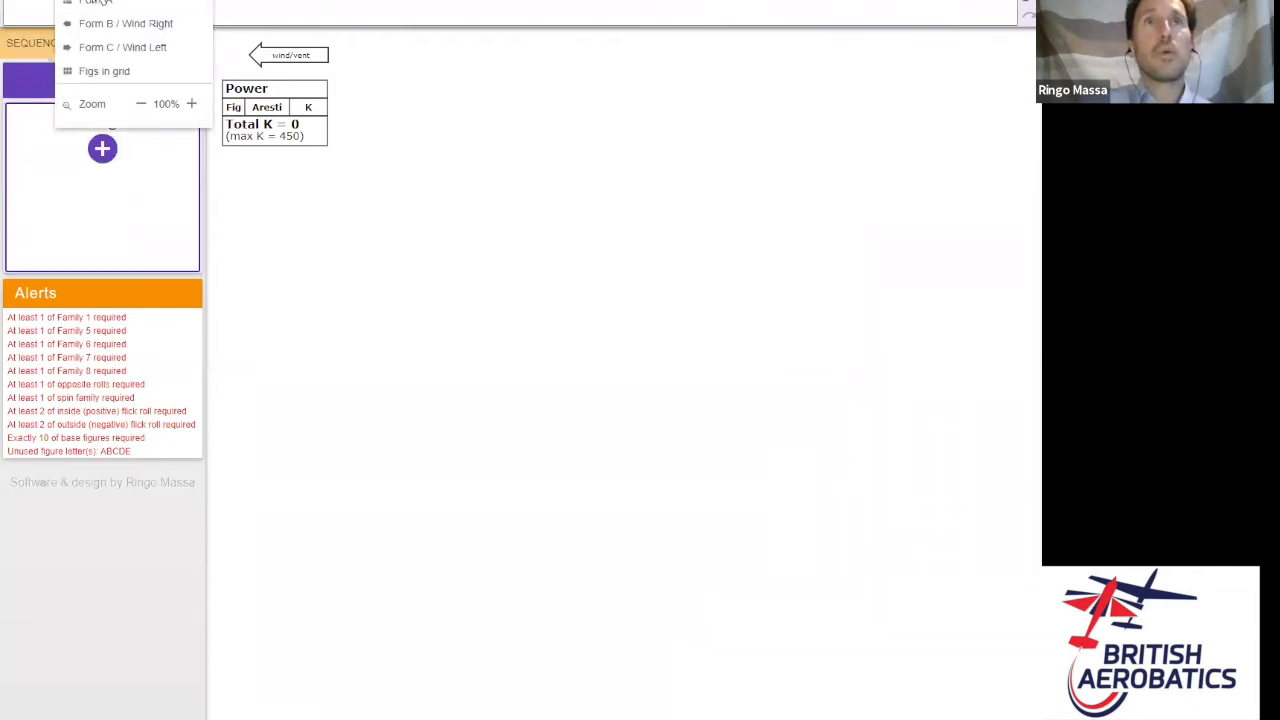
{"action": "left_click", "coordinate": [96, 2]}
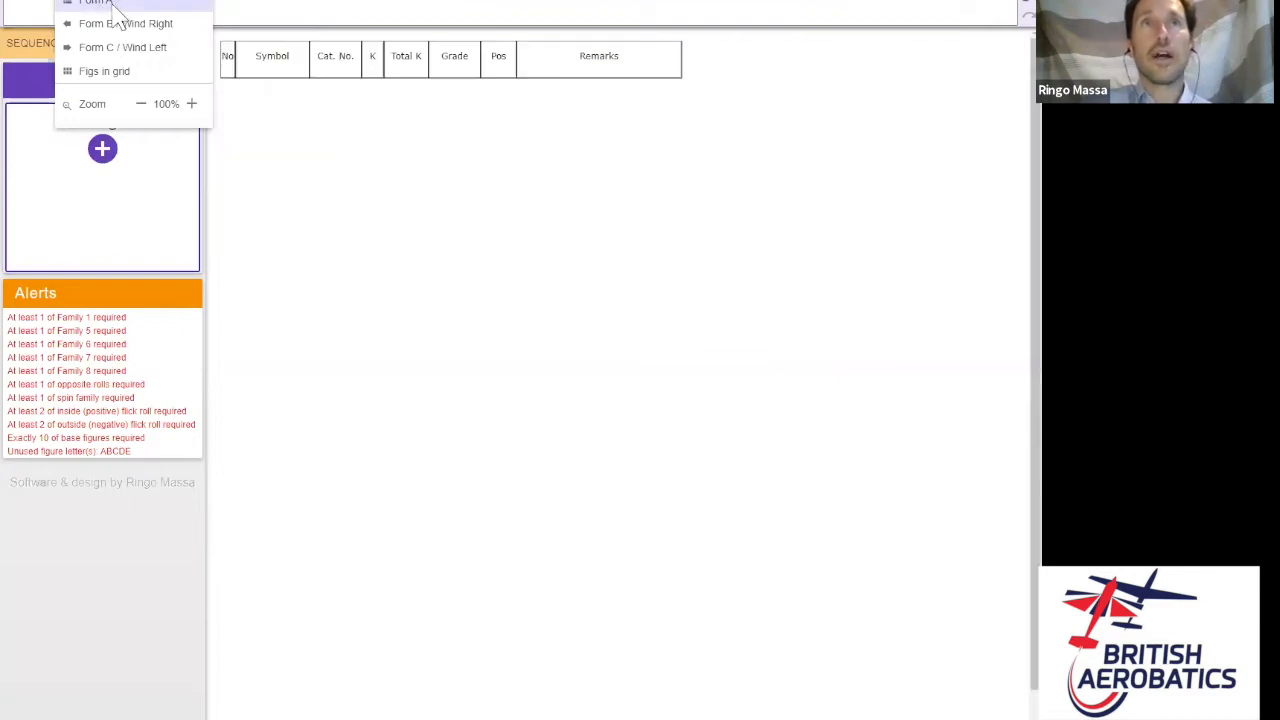
{"action": "left_click", "coordinate": [96, 3]}
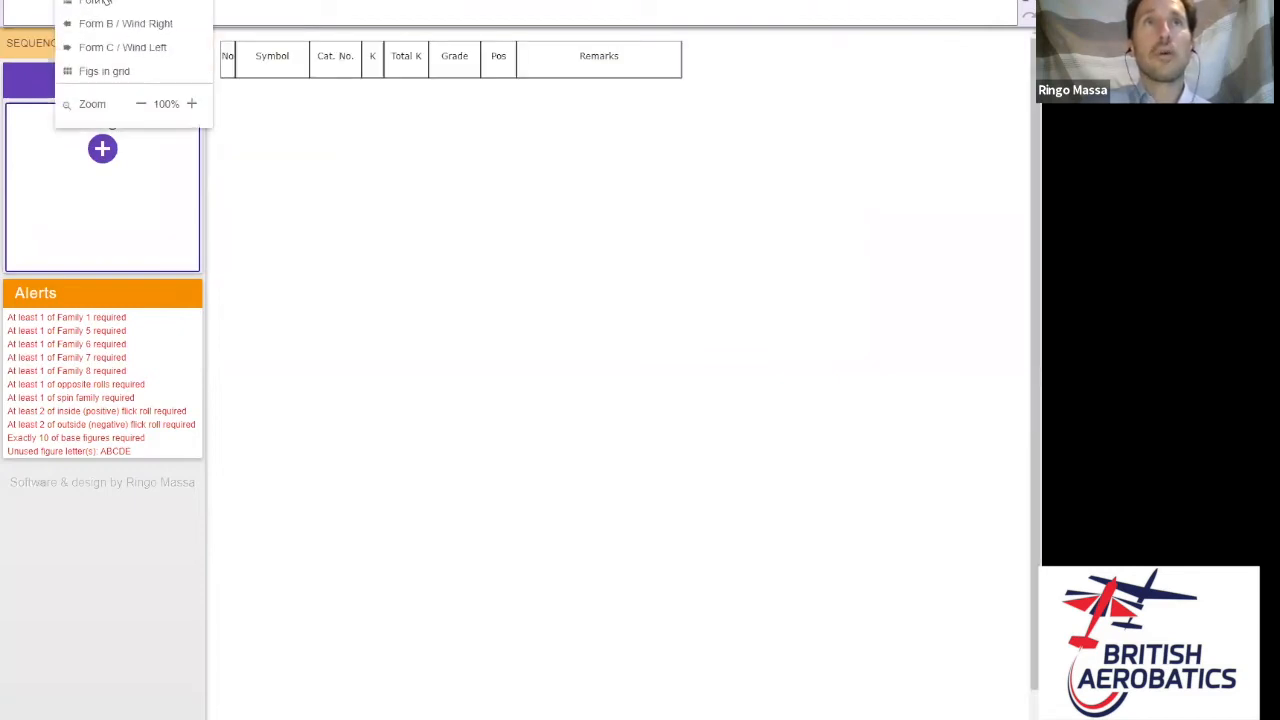
{"action": "left_click", "coordinate": [28, 10]}
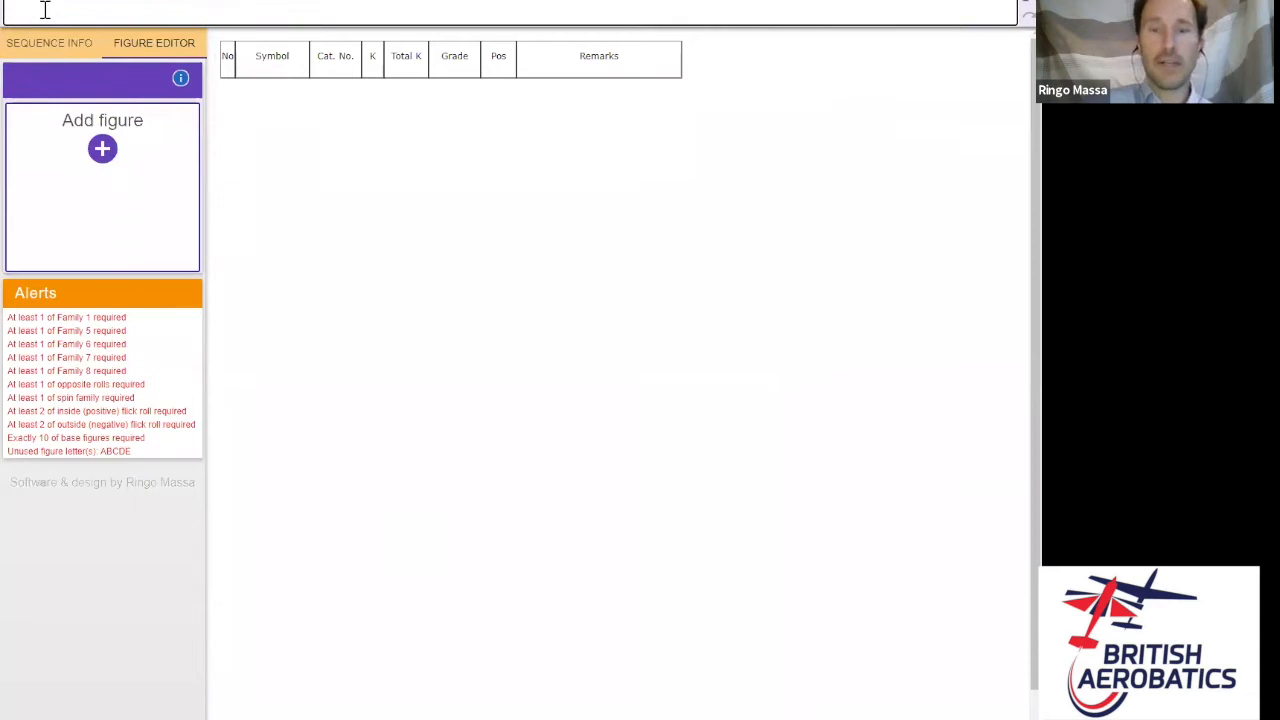
{"action": "type", "text": "o"}
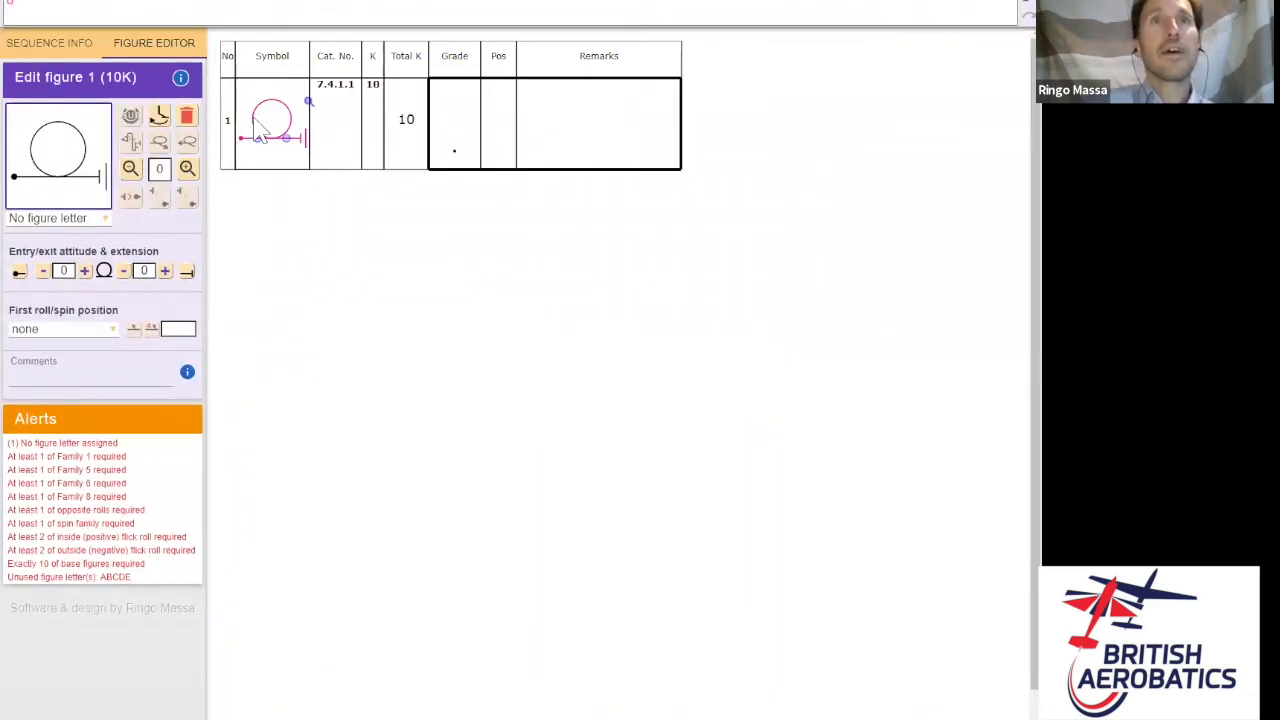
- Return to Form B with wind from the right, try the figure grid, then go back to the form
{"action": "left_click", "coordinate": [96, 3]}
{"action": "left_click", "coordinate": [92, 46]}
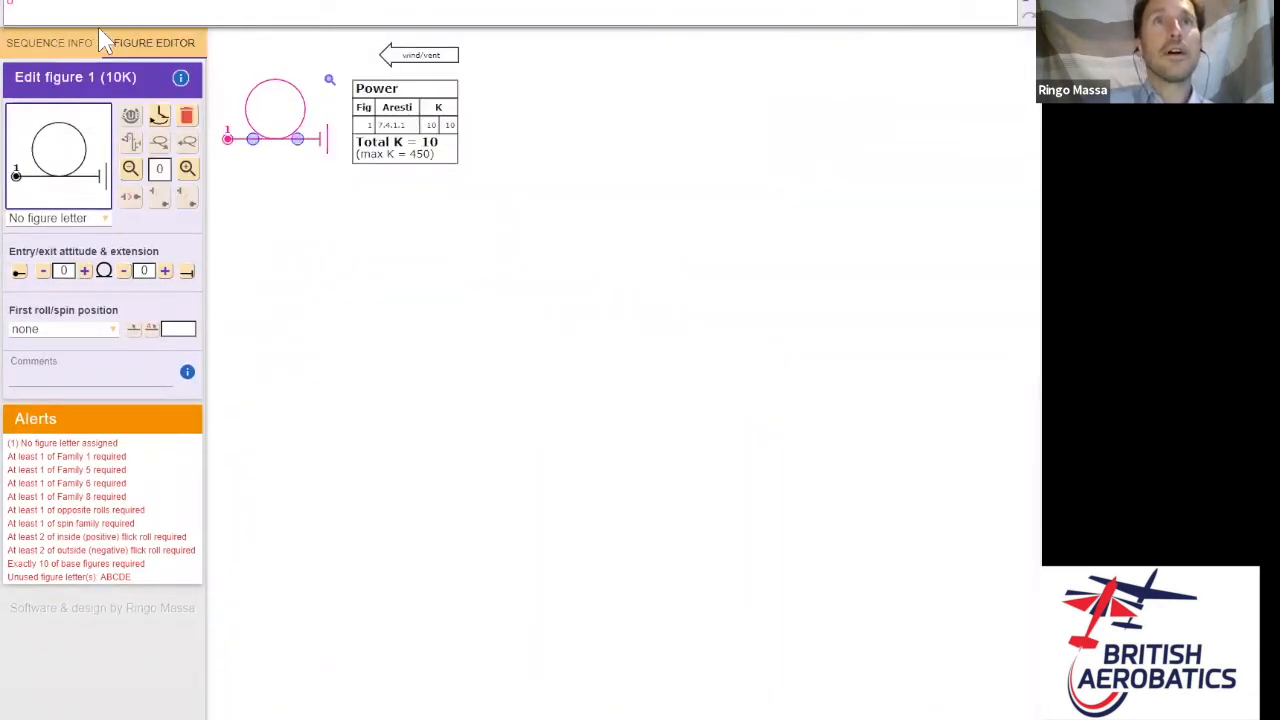
{"action": "left_click", "coordinate": [96, 4]}
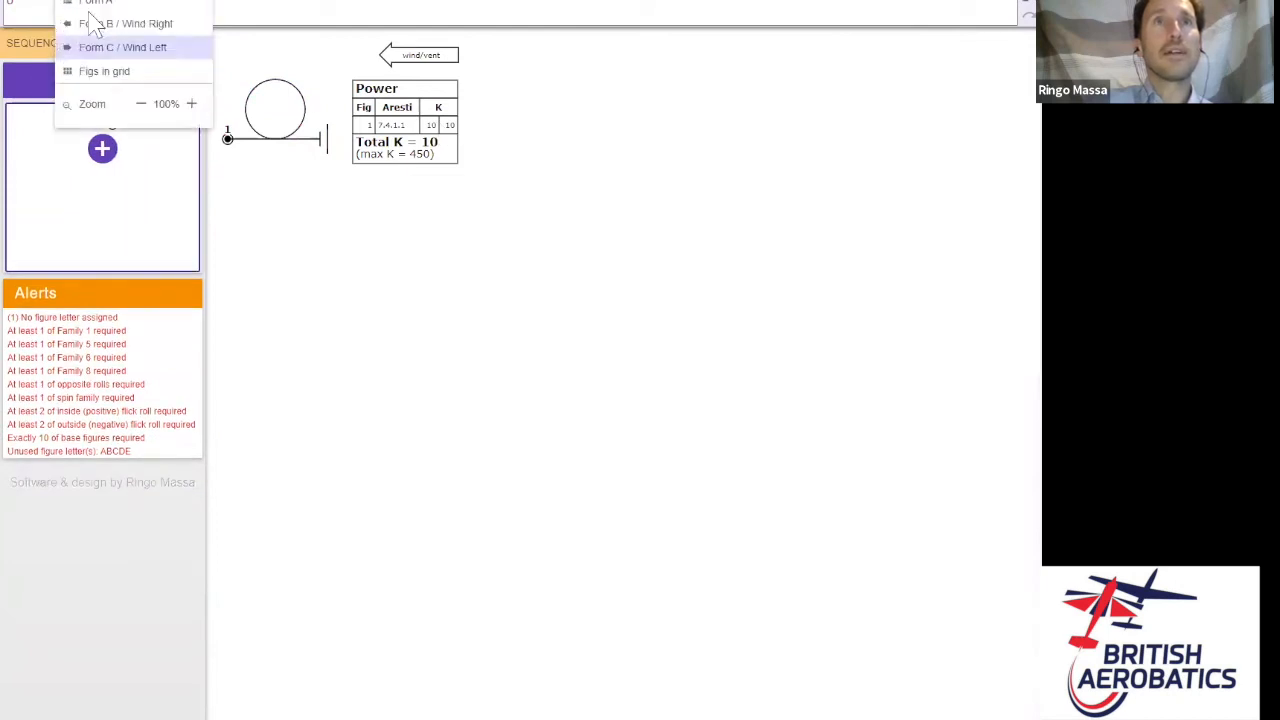
{"action": "left_click", "coordinate": [96, 24]}
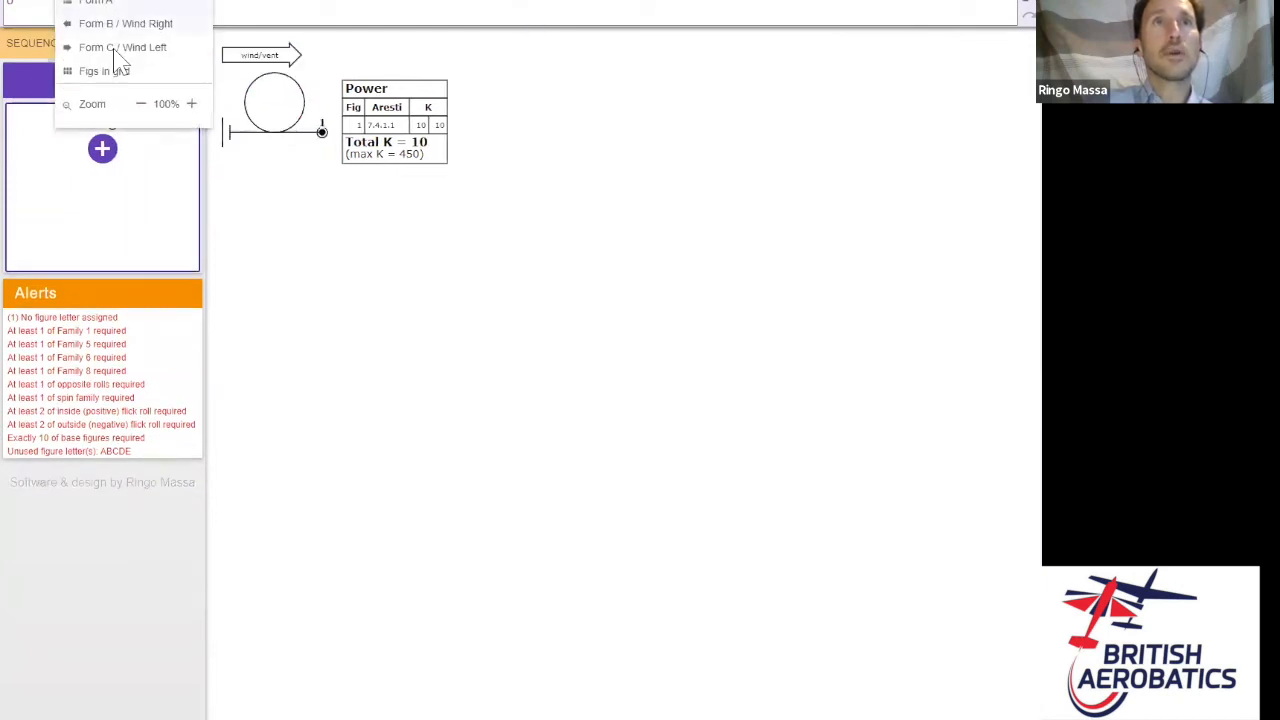
{"action": "left_click", "coordinate": [106, 72]}
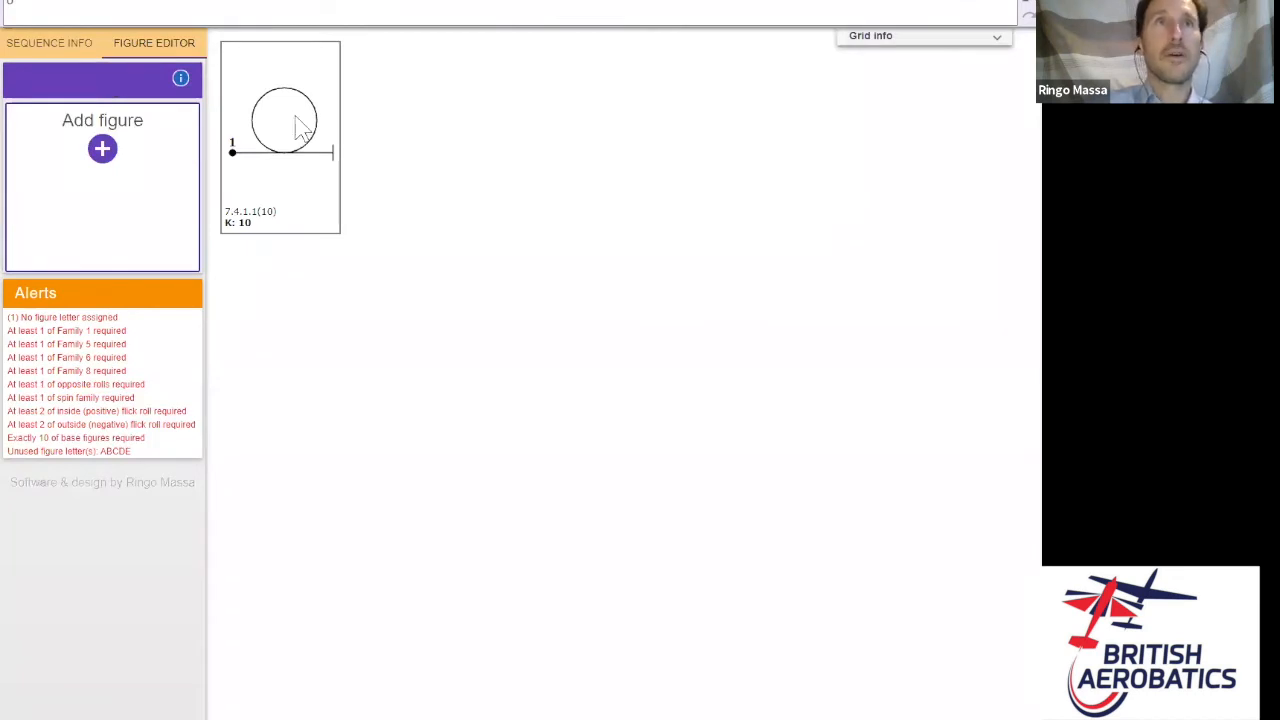
{"action": "left_click", "coordinate": [104, 3]}
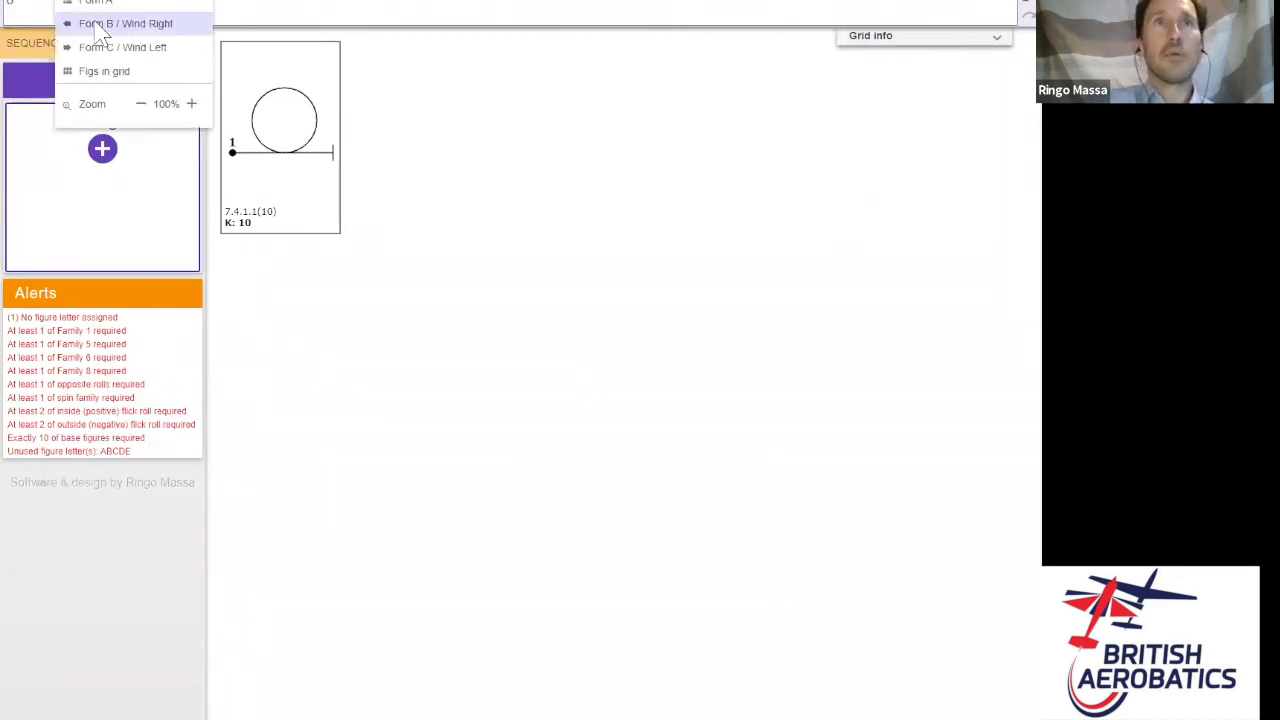
{"action": "left_click", "coordinate": [110, 23]}
- Set the loop to a cross-box entry, then switch it back to upwind entry
{"action": "left_click", "coordinate": [150, 4]}
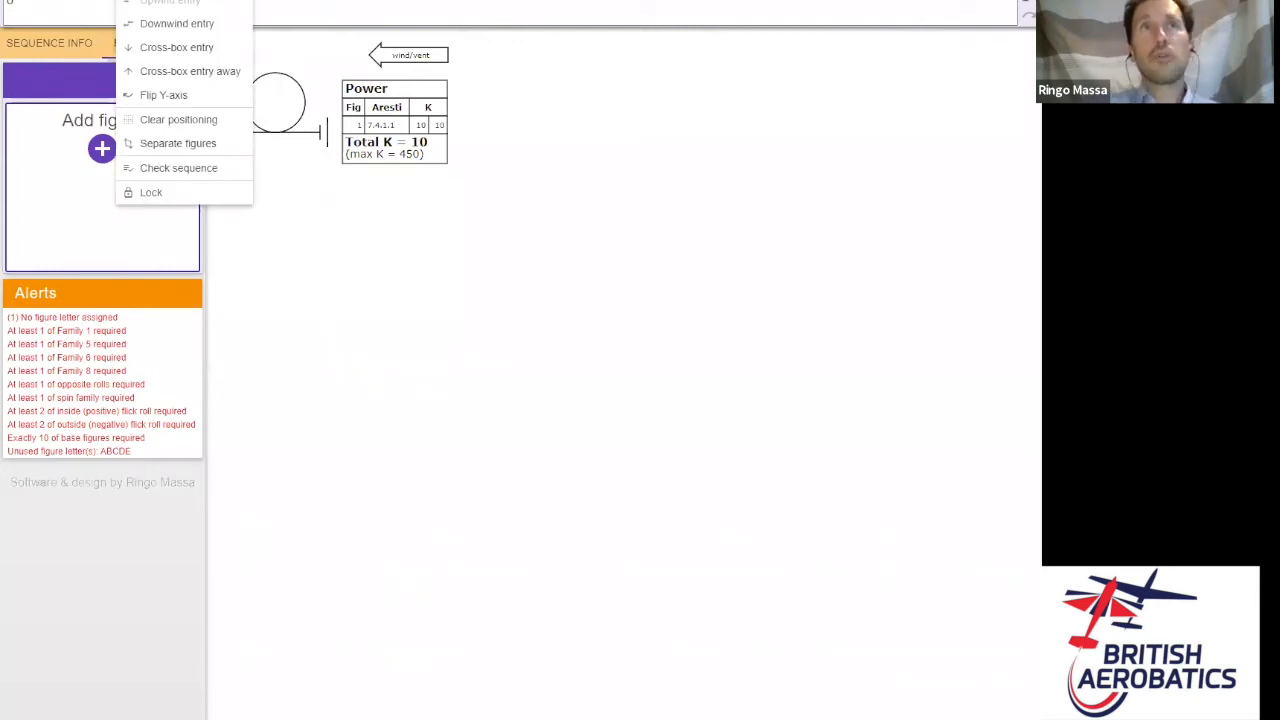
{"action": "left_click", "coordinate": [176, 54]}
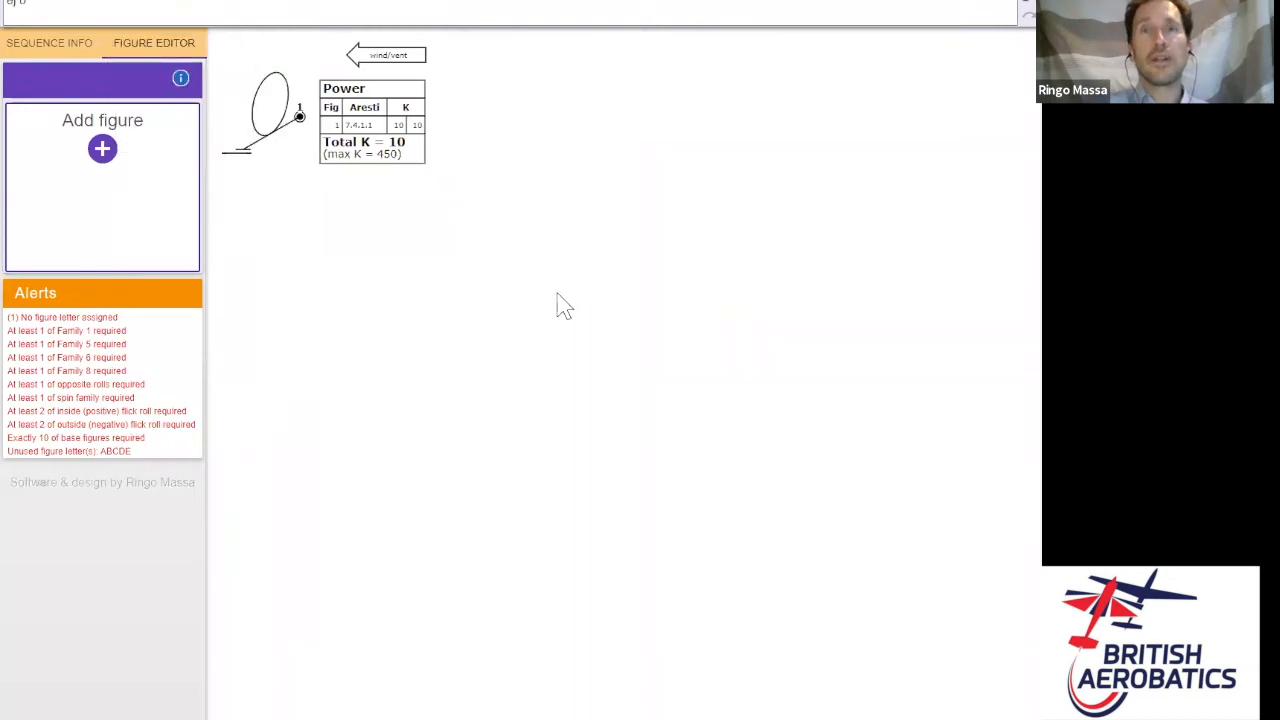
{"action": "left_click", "coordinate": [172, 4]}
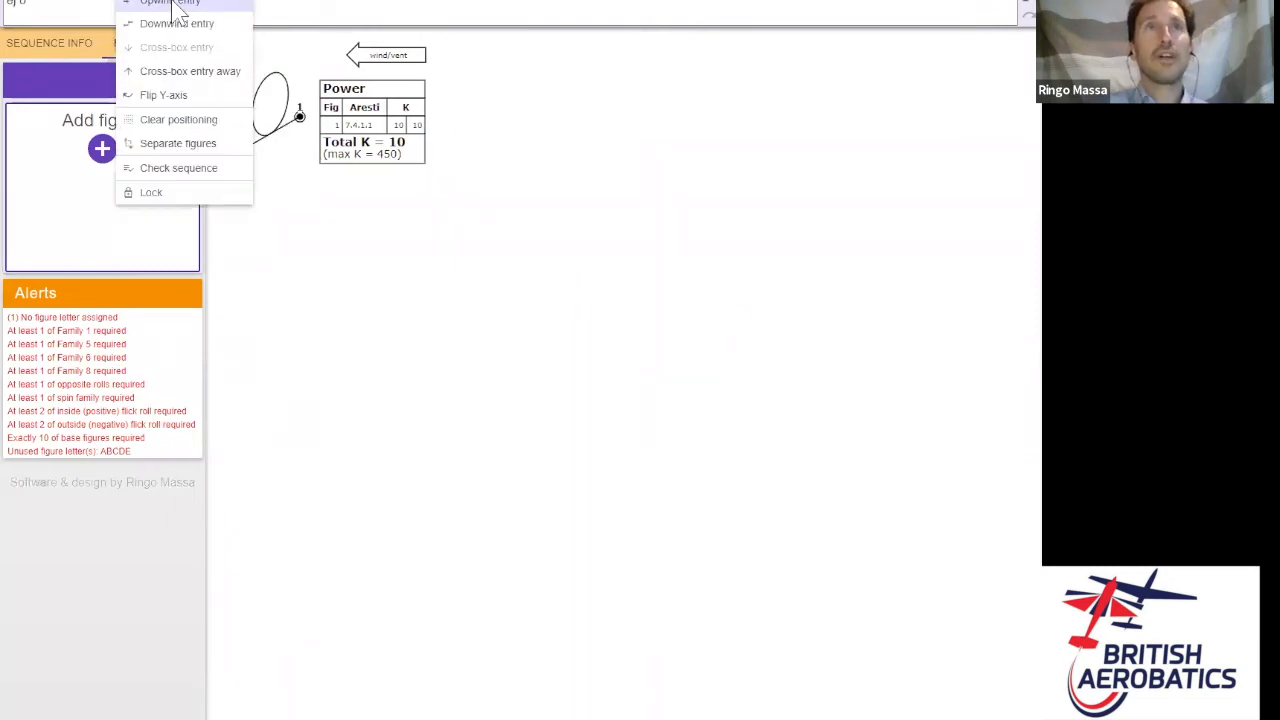
{"action": "left_click", "coordinate": [172, 4]}
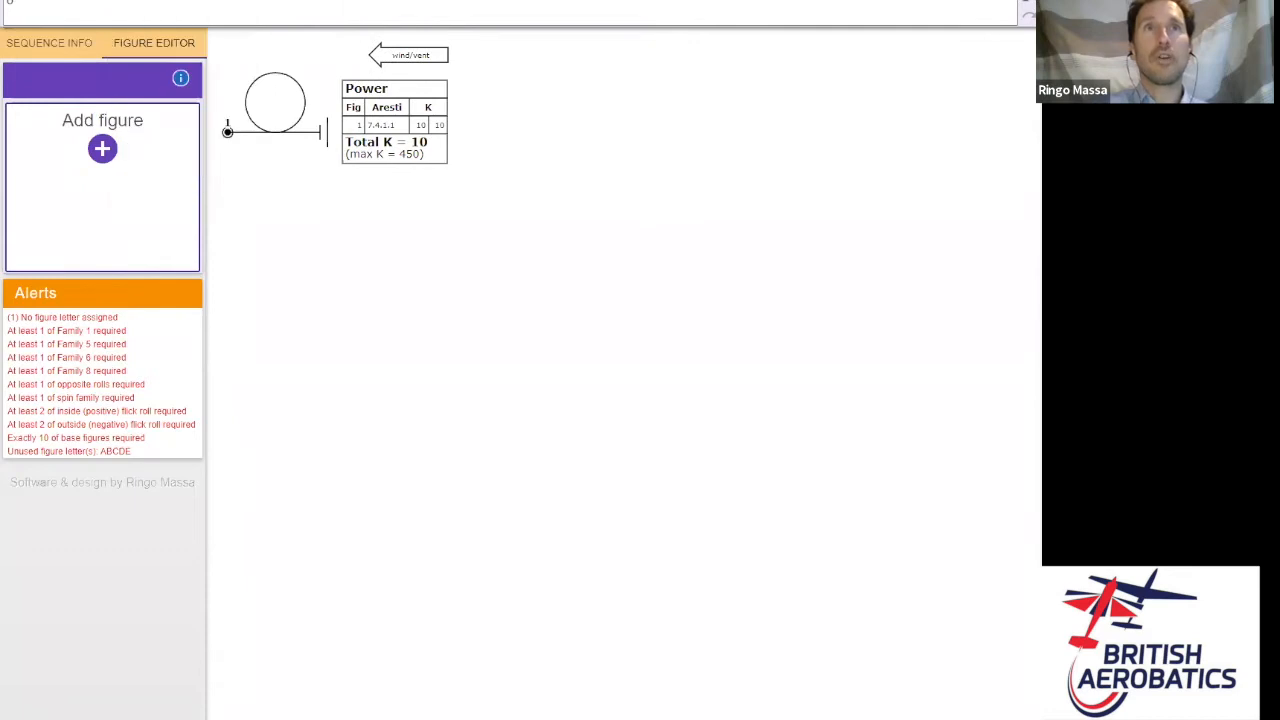
{"action": "left_click", "coordinate": [230, 4]}
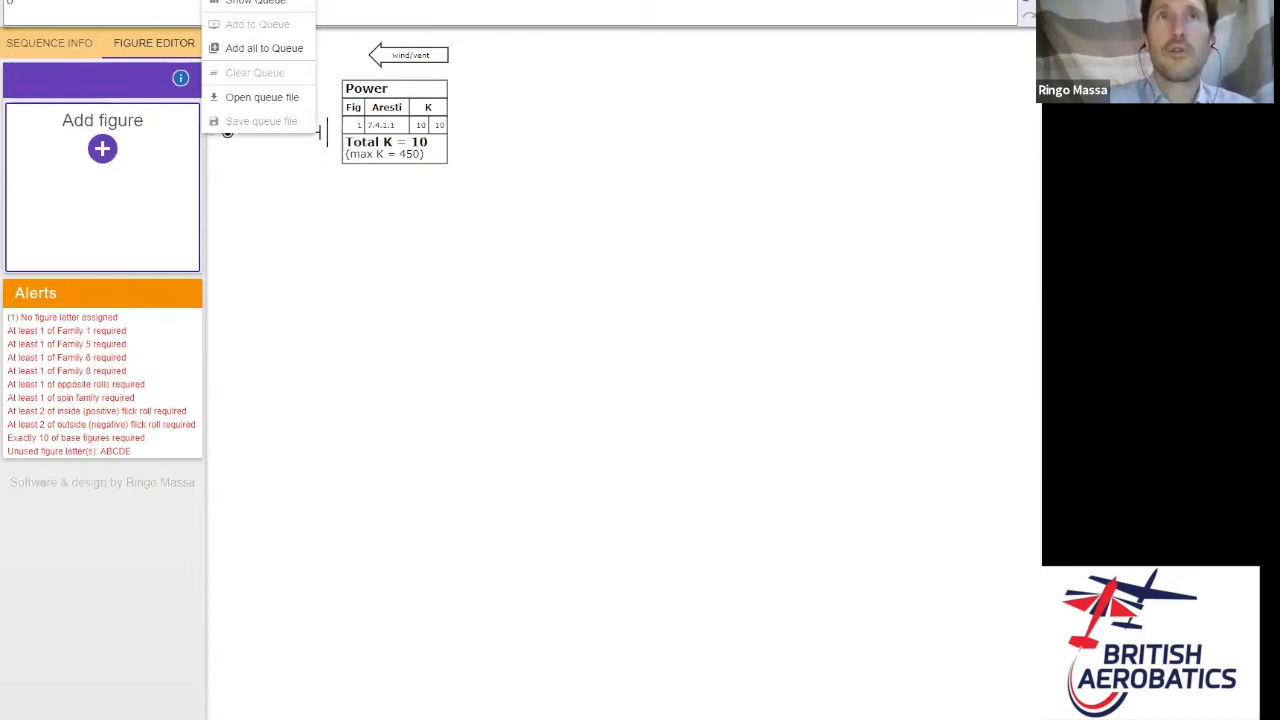
- Load the 2021 BAeA Sports Known sequence (ten figures, K 112) from the library and open Settings
{"action": "left_click", "coordinate": [295, 4]}
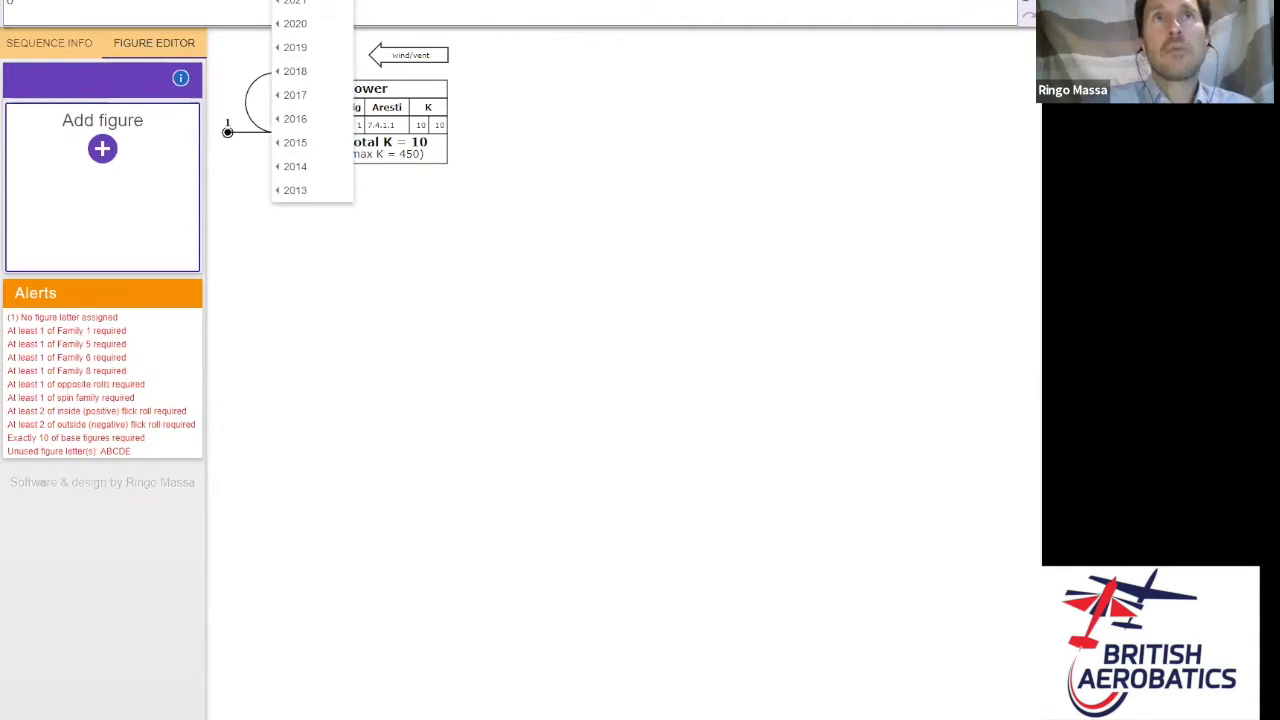
{"action": "mouse_move", "coordinate": [305, 6]}
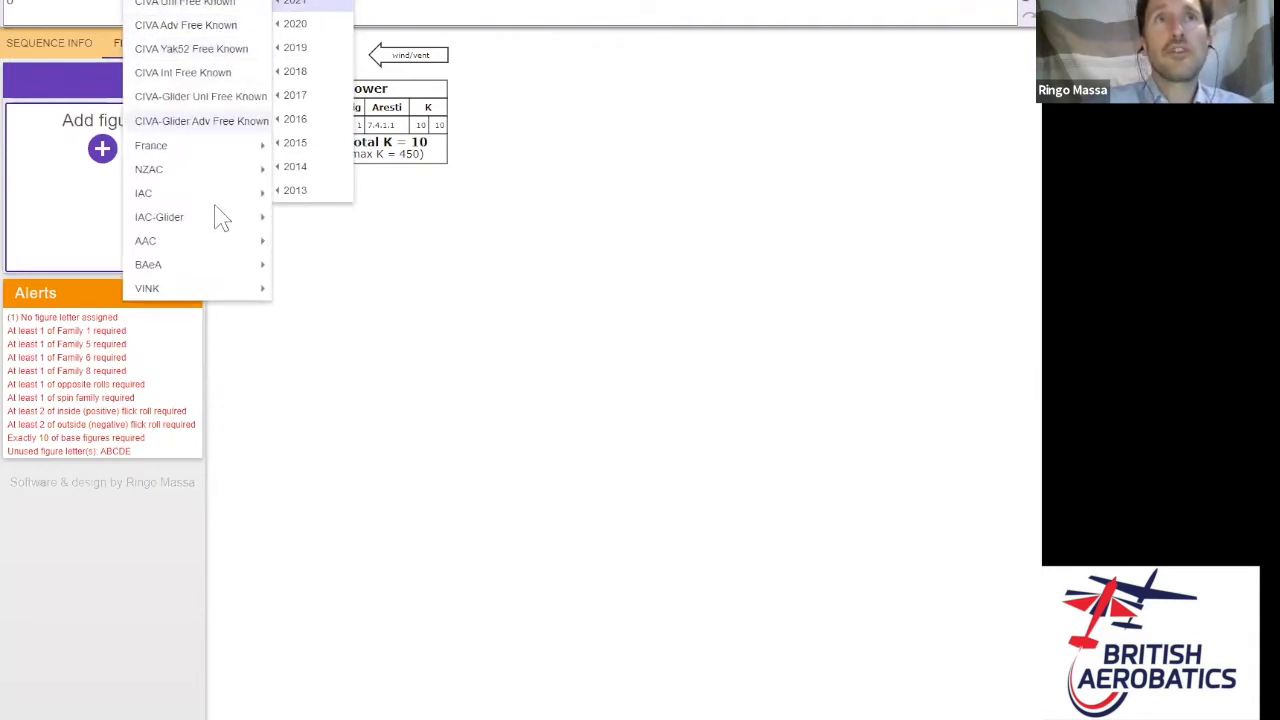
{"action": "mouse_move", "coordinate": [191, 264]}
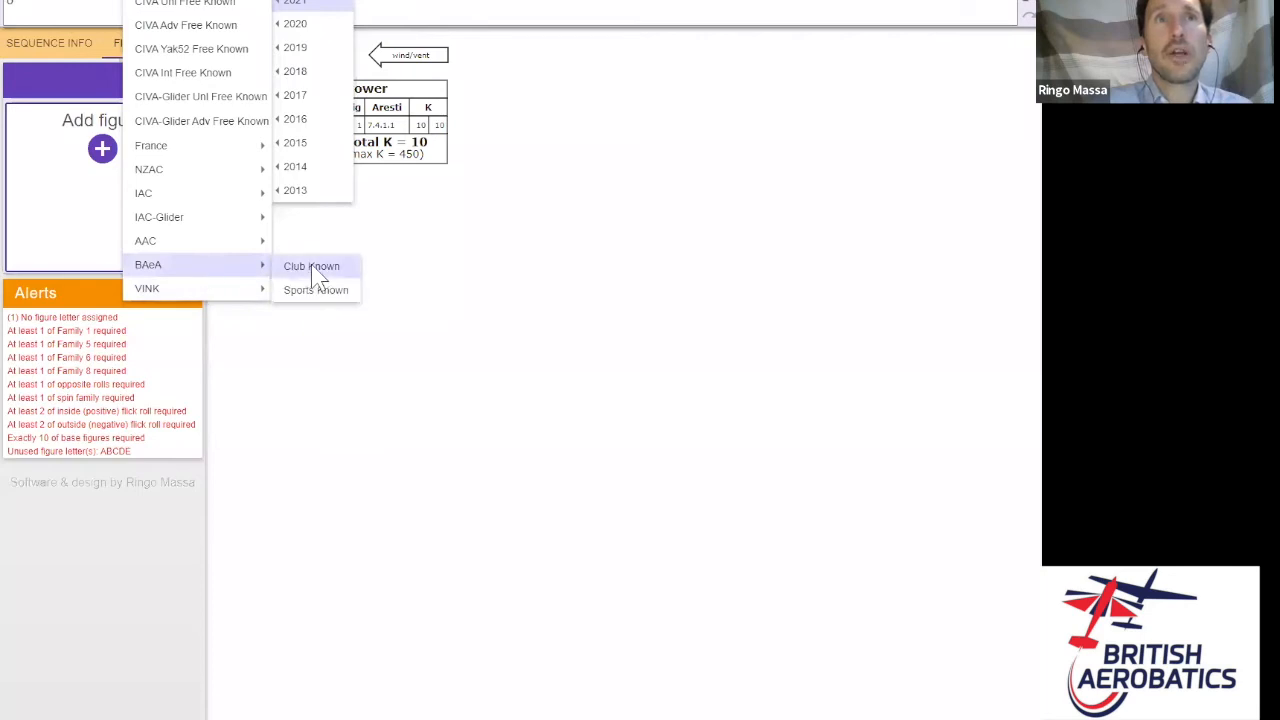
{"action": "left_click", "coordinate": [316, 290]}
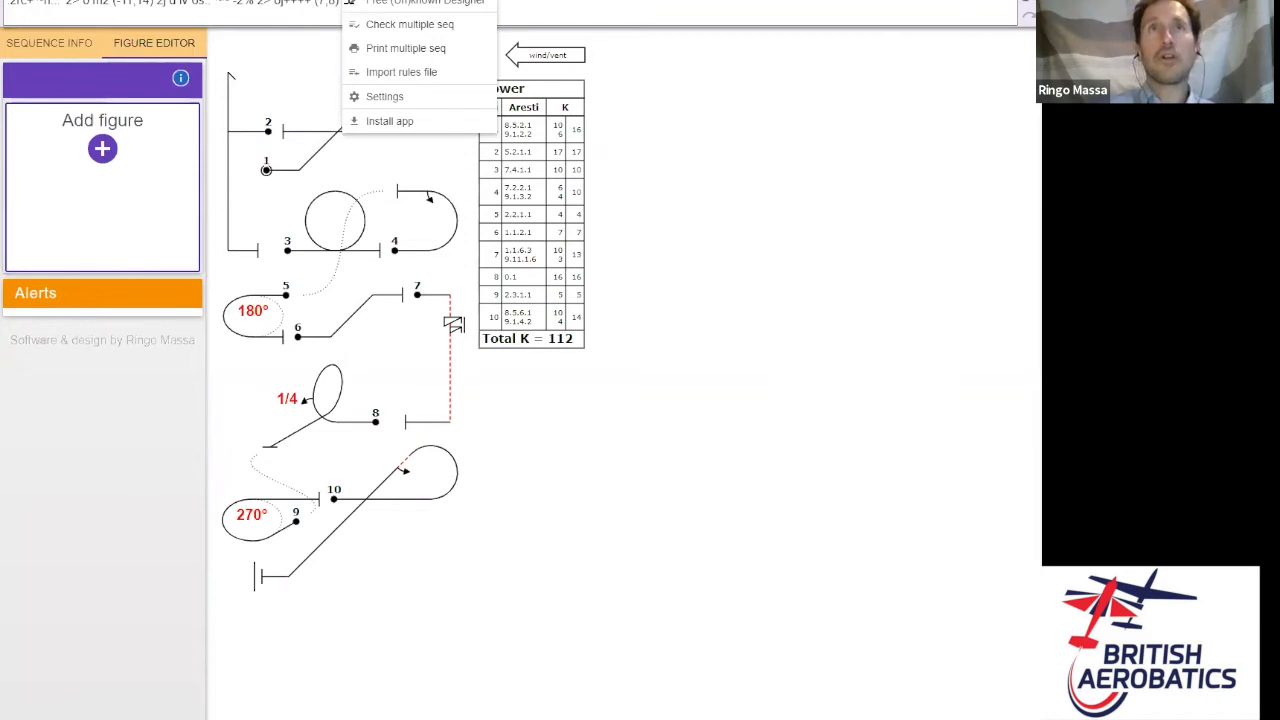
{"action": "left_click", "coordinate": [388, 97]}
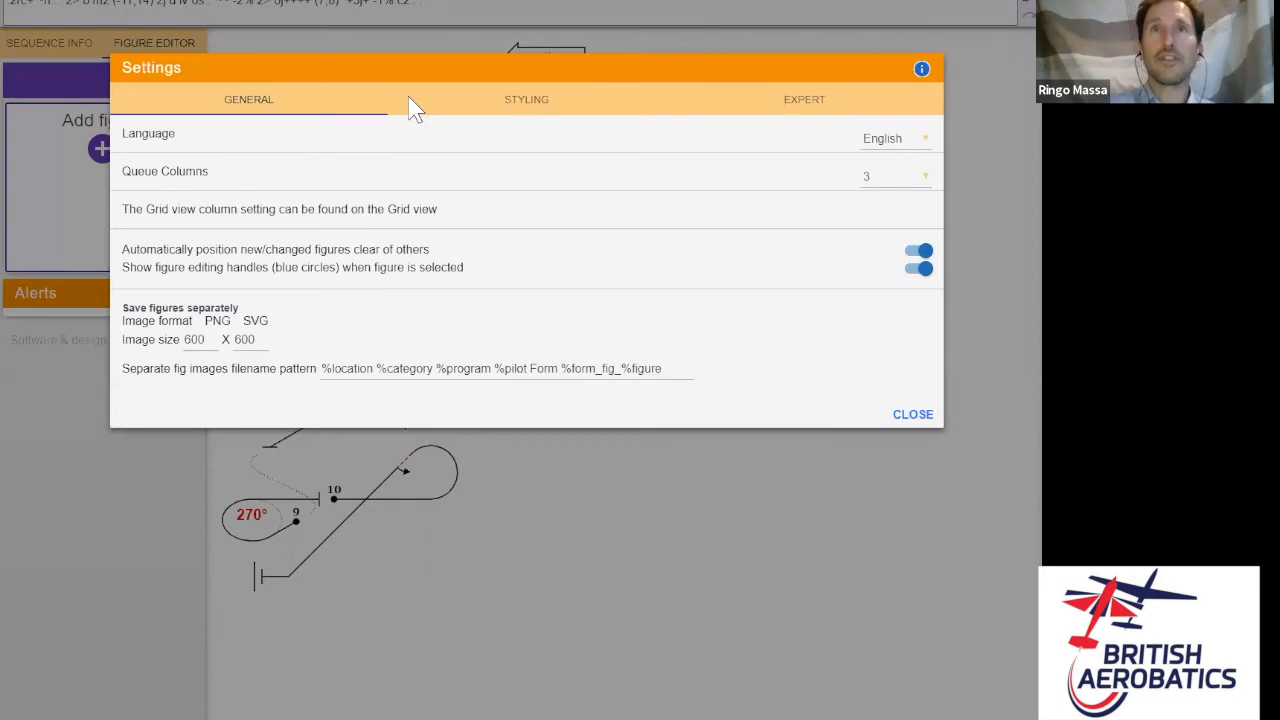
- Close Settings, then cancel the Tools > Install app browser prompt
{"action": "left_click", "coordinate": [912, 414]}
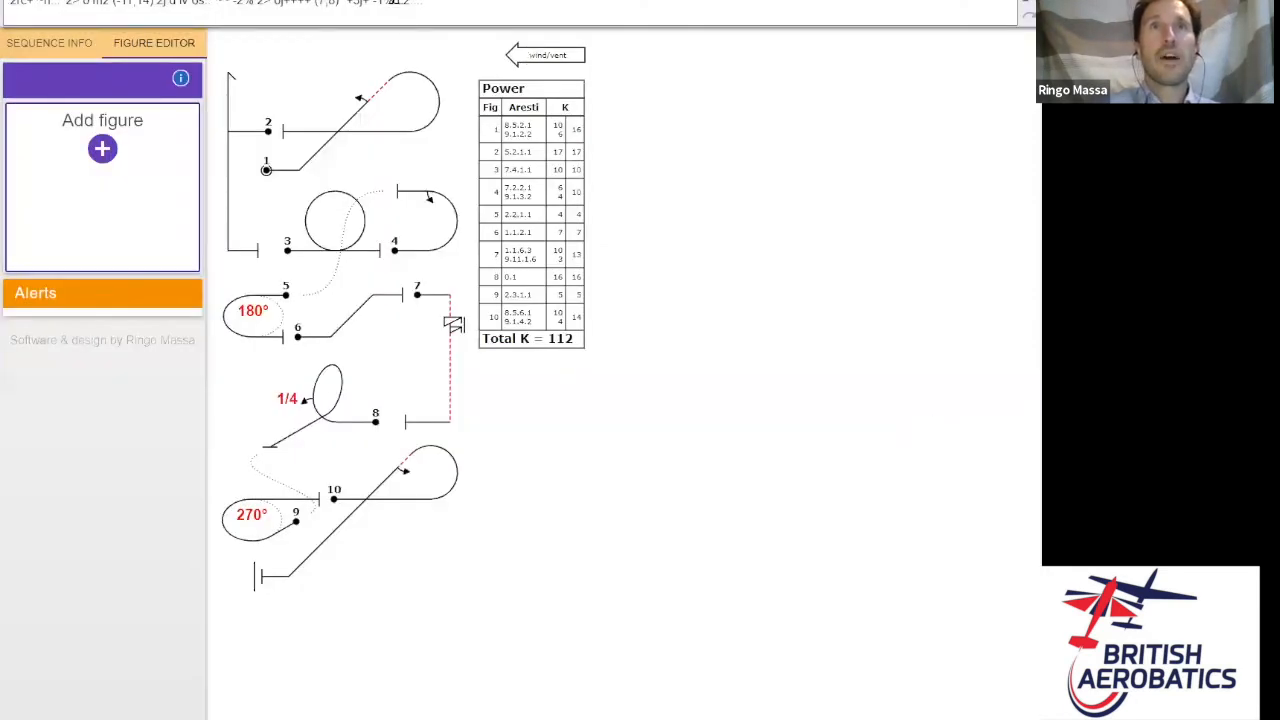
{"action": "left_click", "coordinate": [394, 5]}
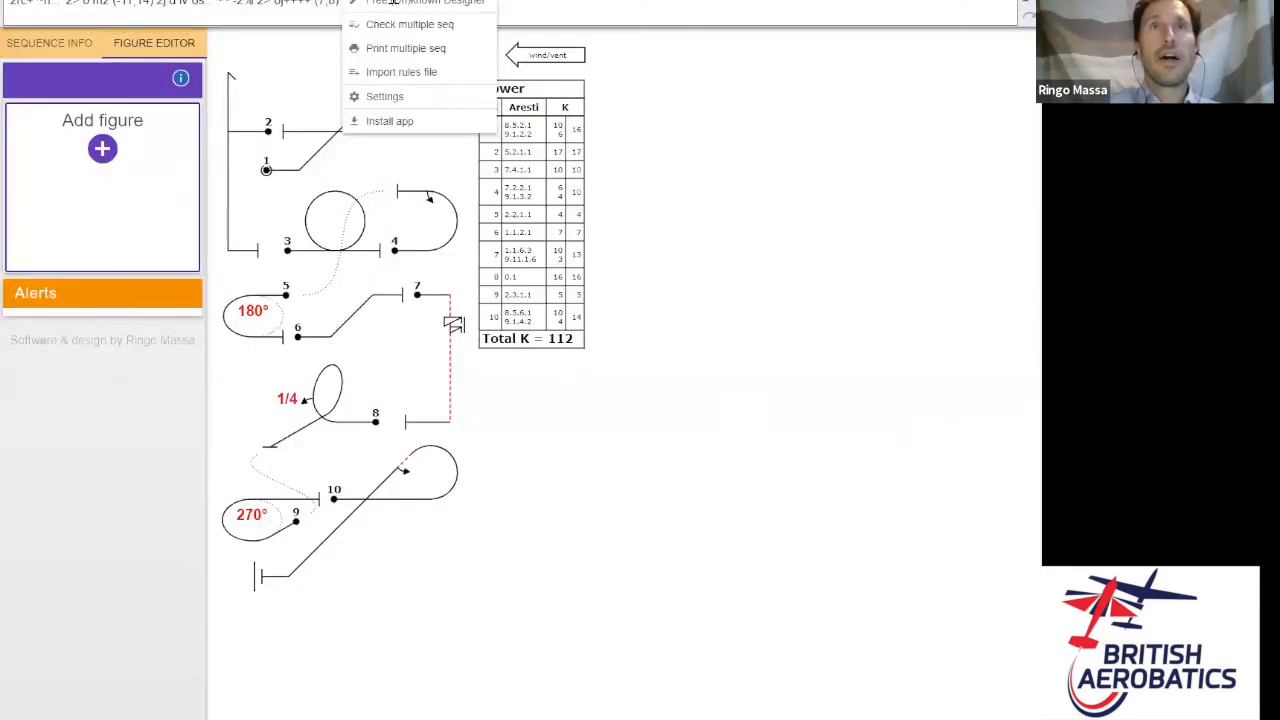
{"action": "left_click", "coordinate": [400, 122]}
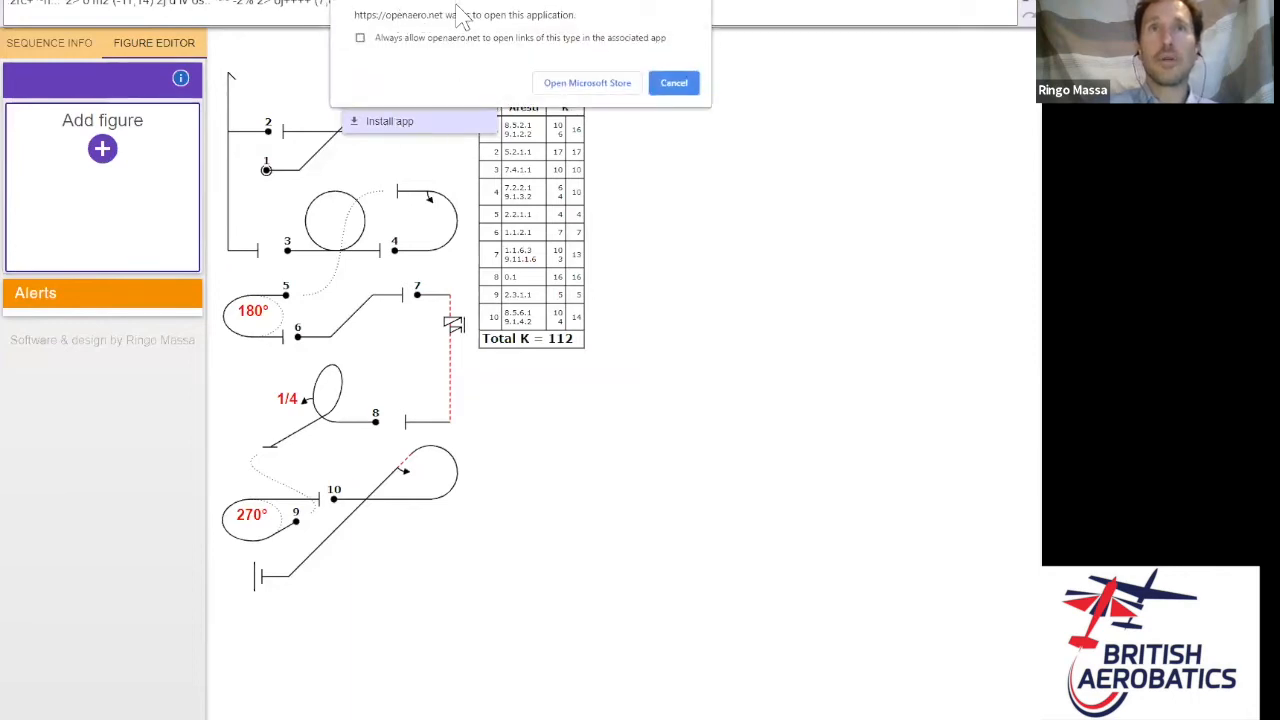
{"action": "left_click", "coordinate": [684, 87]}
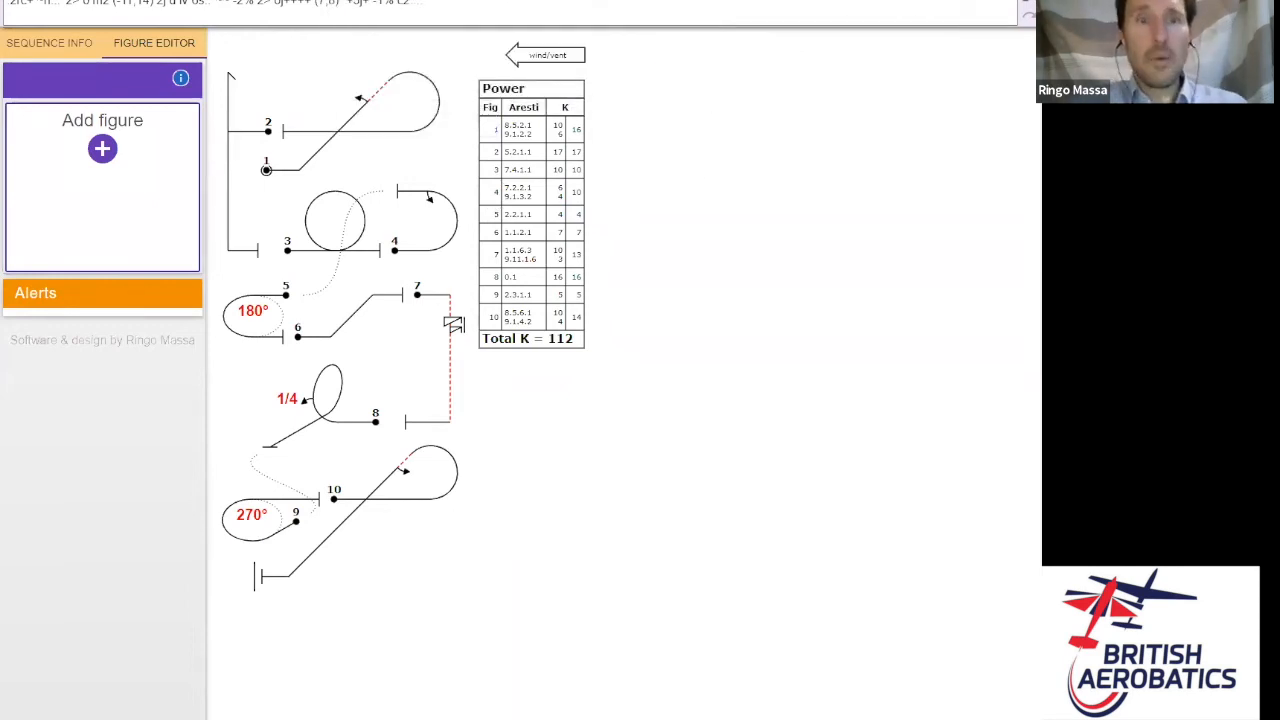
{"action": "key", "text": "alt+Tab"}
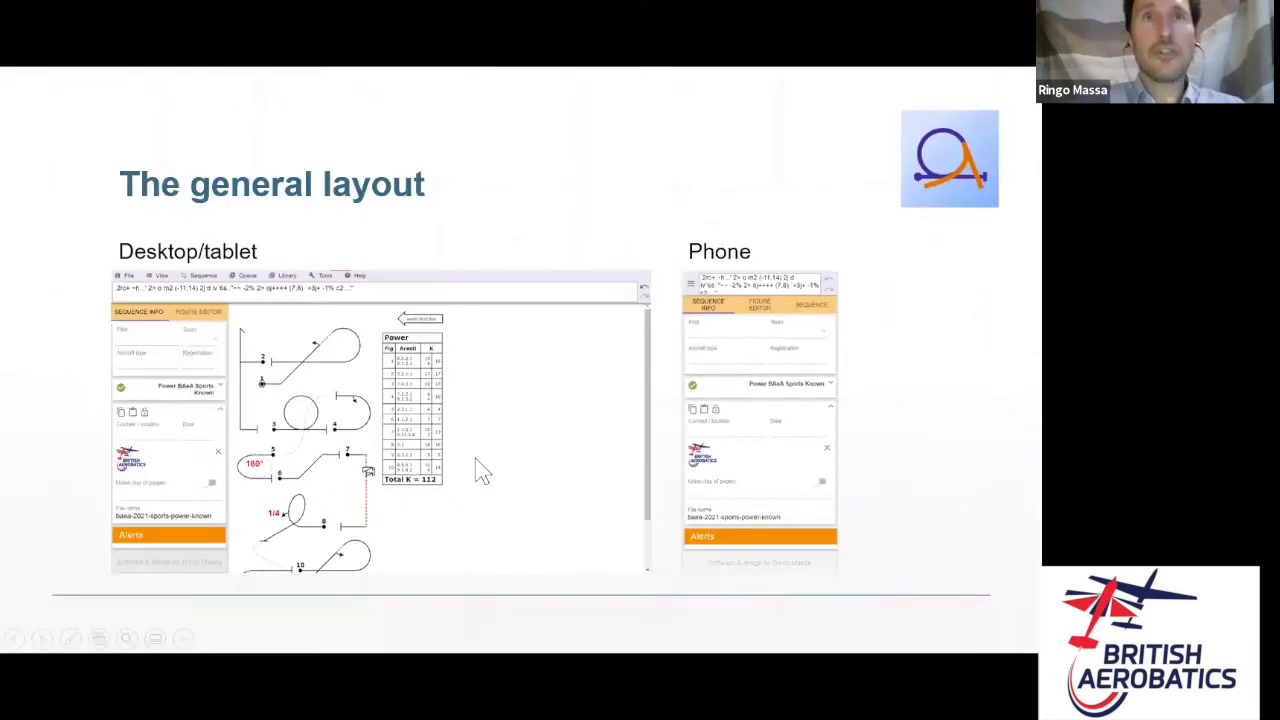
{"action": "key", "text": "Right"}
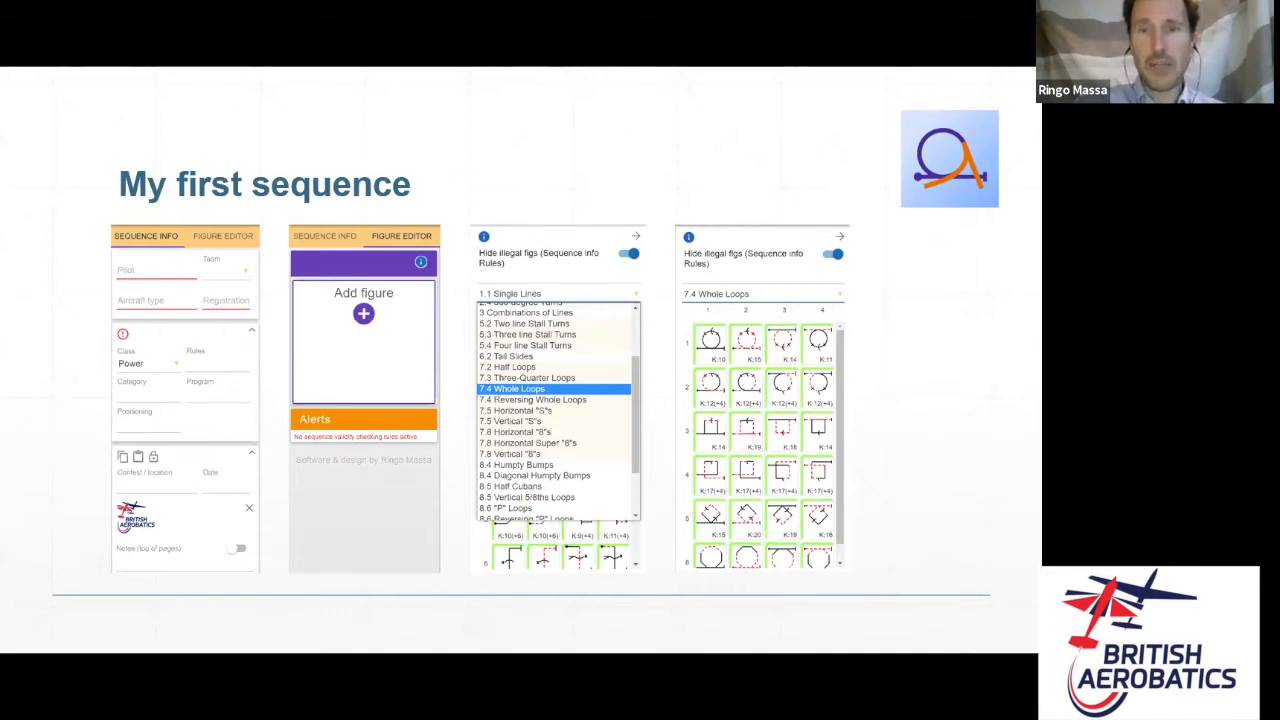
{"action": "key", "text": "alt+Tab"}
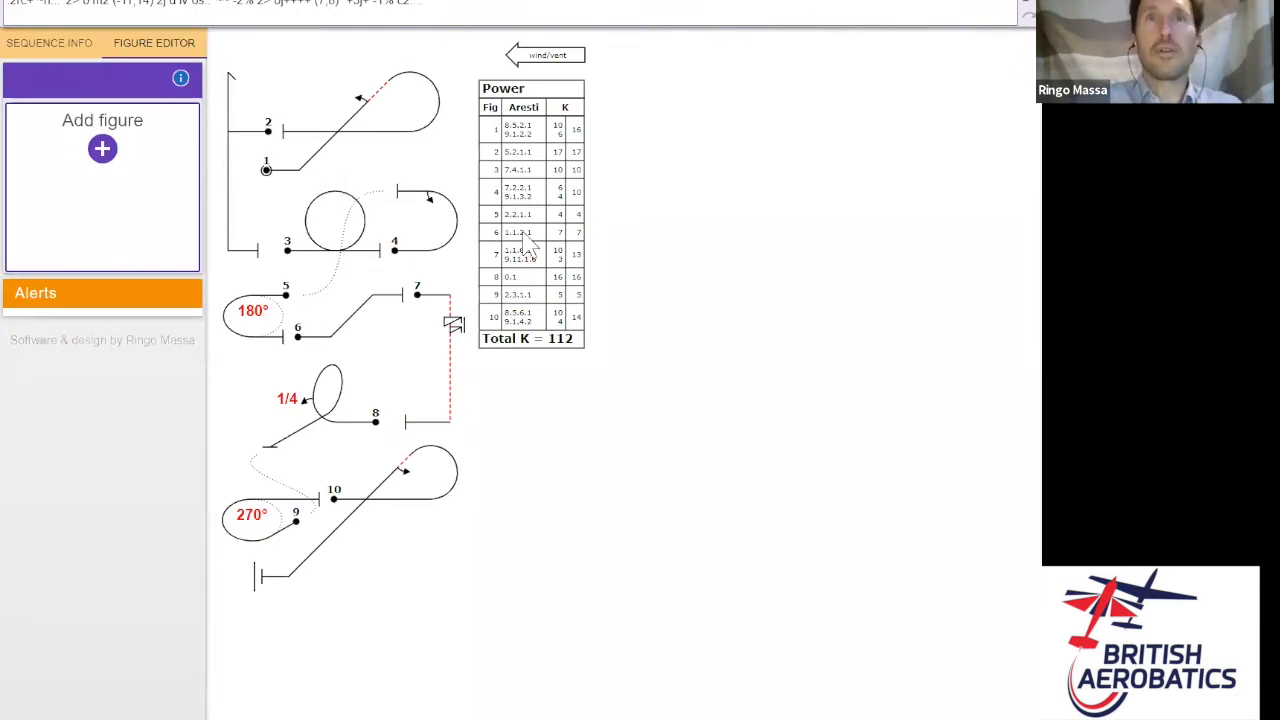
- Clear all figures, then enter the pilot's name, team 'Extra 330' and registration D-EXTRA
{"action": "left_click", "coordinate": [52, 6]}
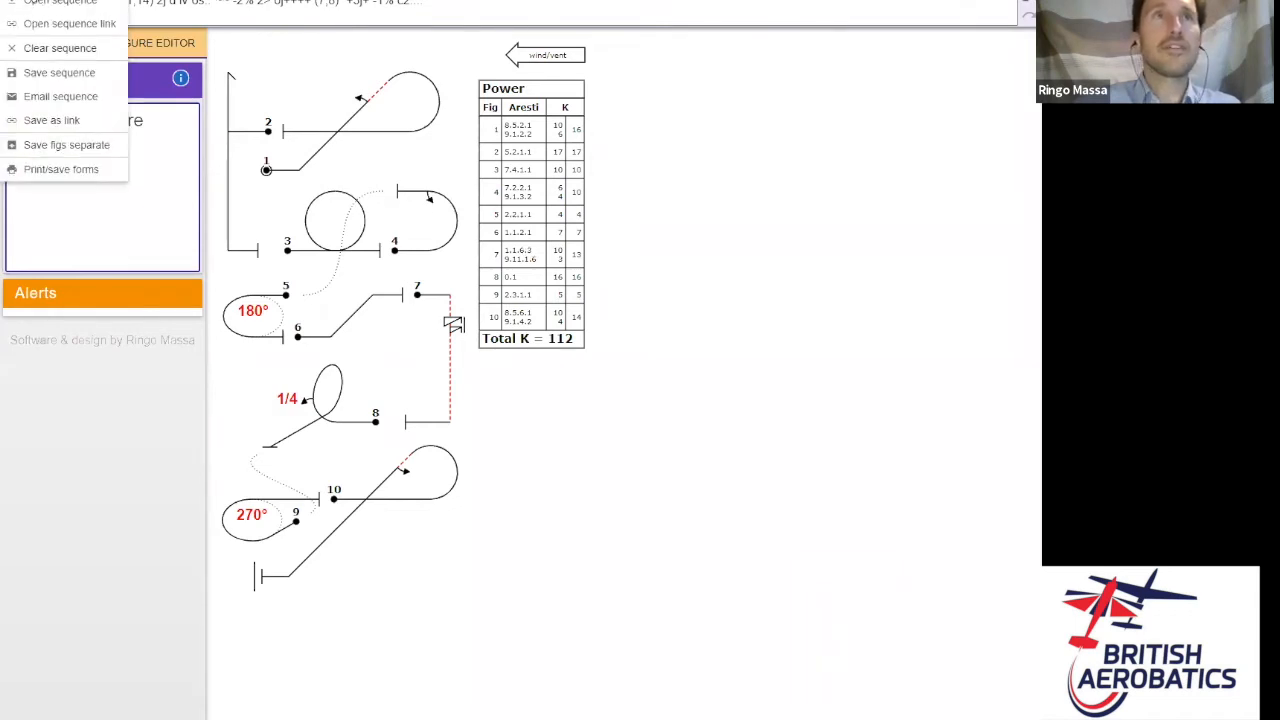
{"action": "left_click", "coordinate": [52, 50]}
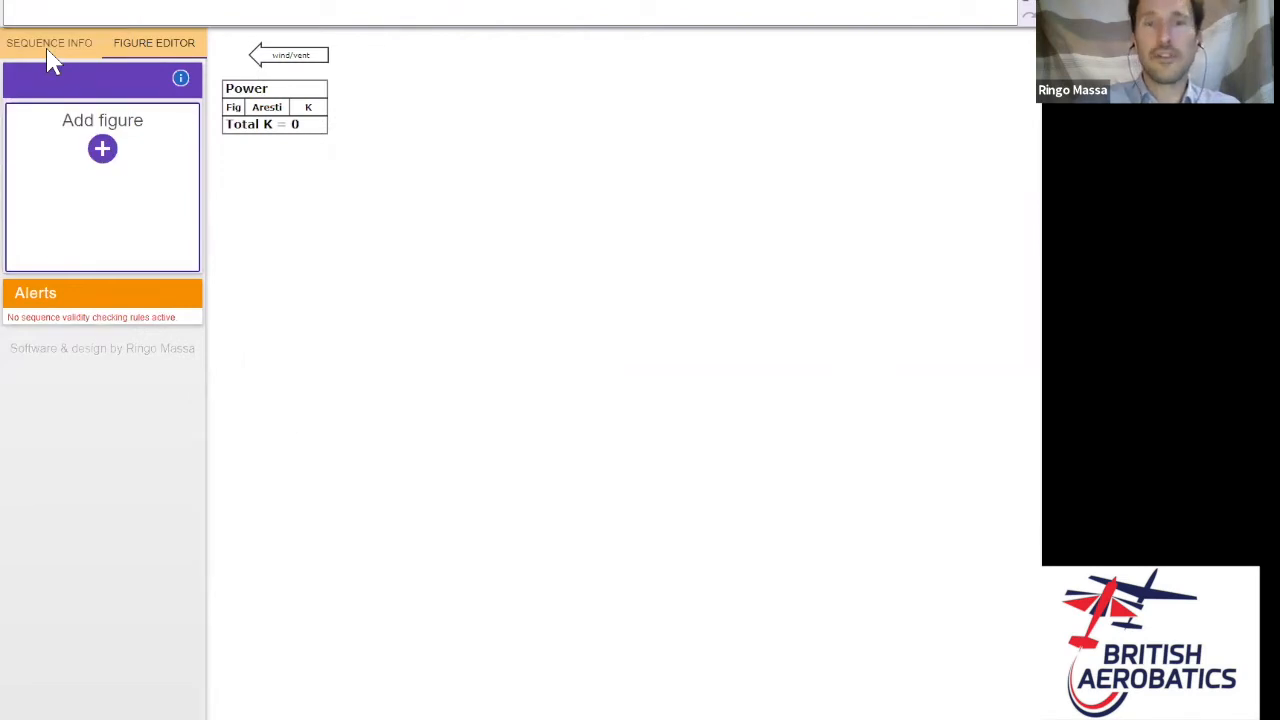
{"action": "left_click", "coordinate": [48, 45]}
{"action": "left_click", "coordinate": [73, 95]}
{"action": "type", "text": "Ringo"}
{"action": "key", "text": "Tab"}
{"action": "key", "text": "Tab"}
{"action": "type", "text": "Extra "}
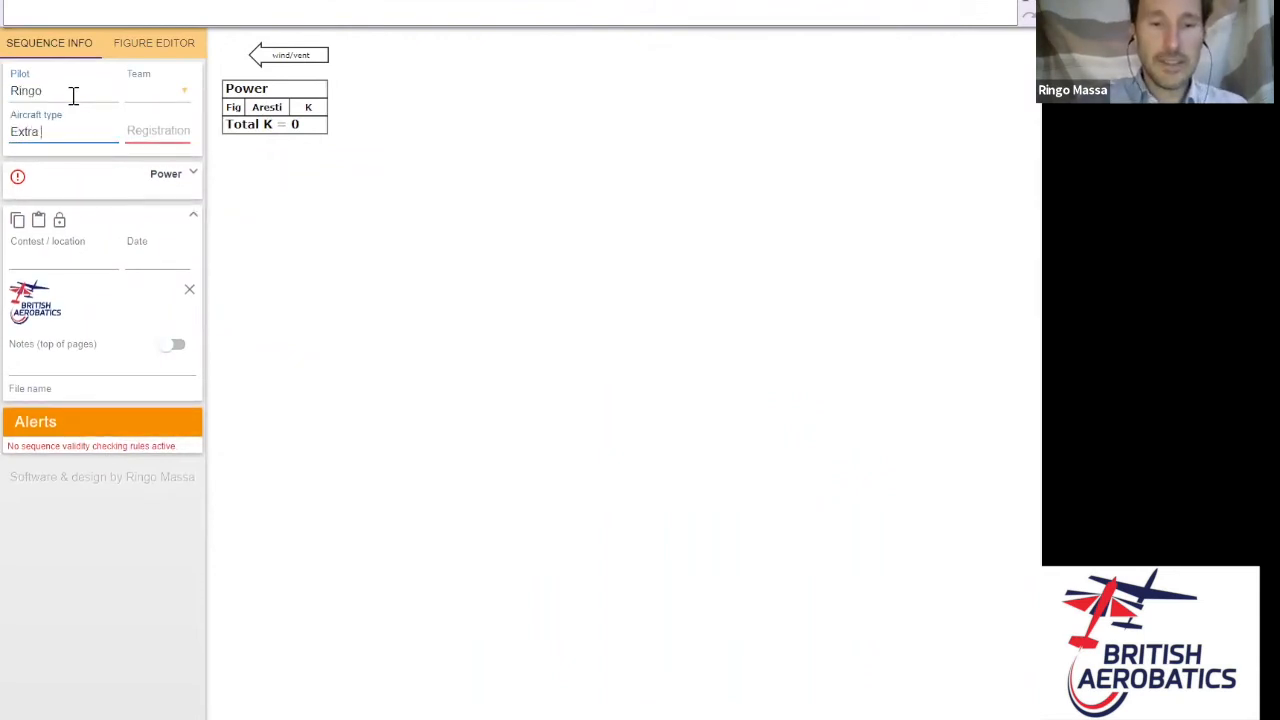
{"action": "type", "text": "330"}
{"action": "key", "text": "Tab"}
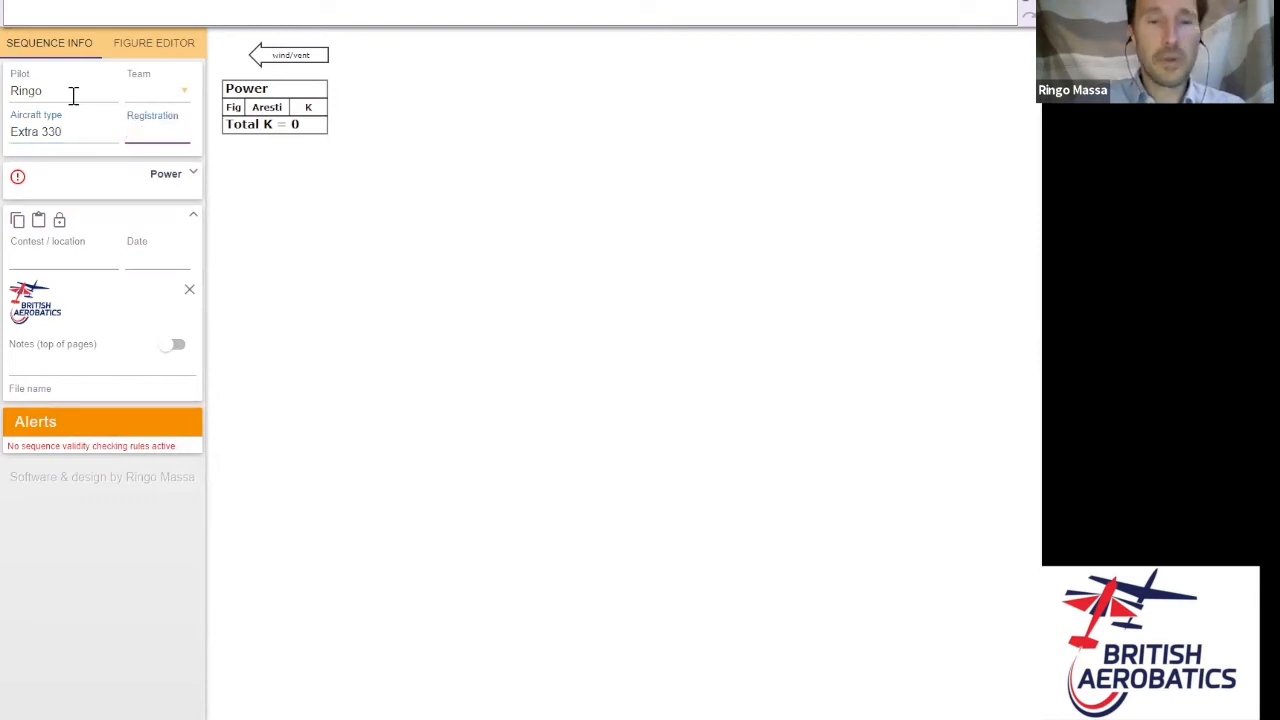
{"action": "type", "text": "D-EX"}
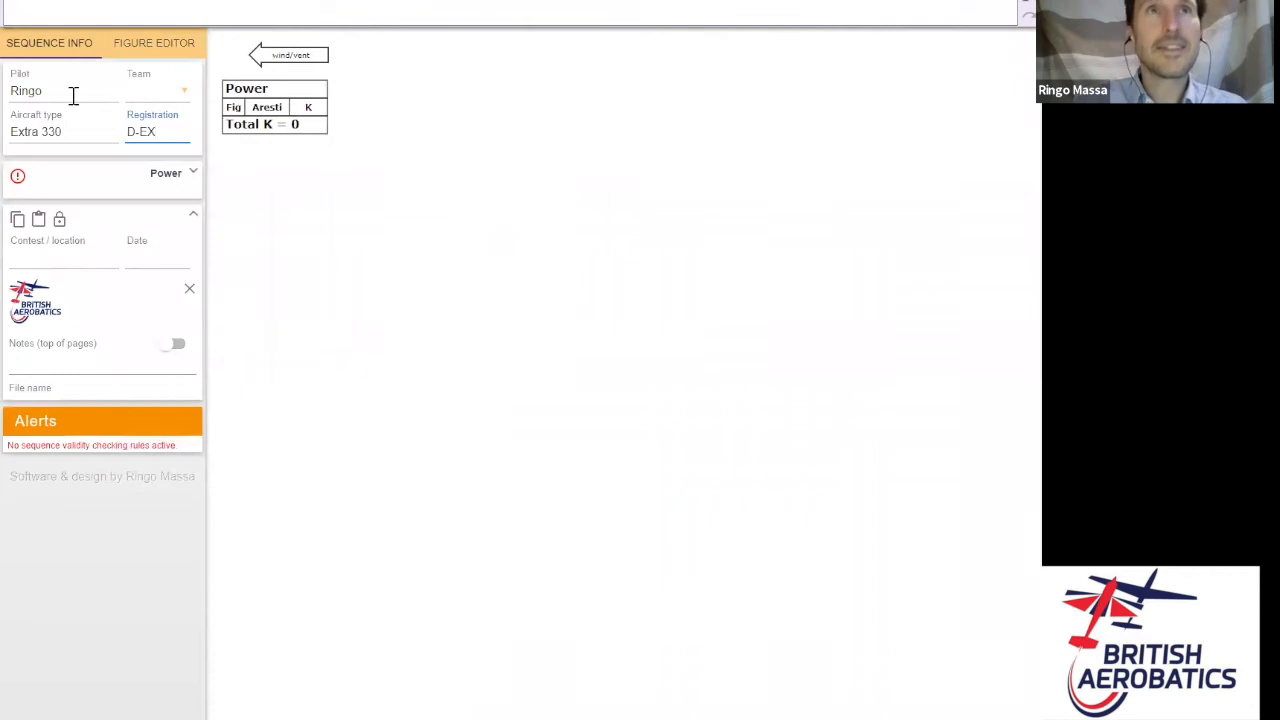
{"action": "type", "text": "TRA"}
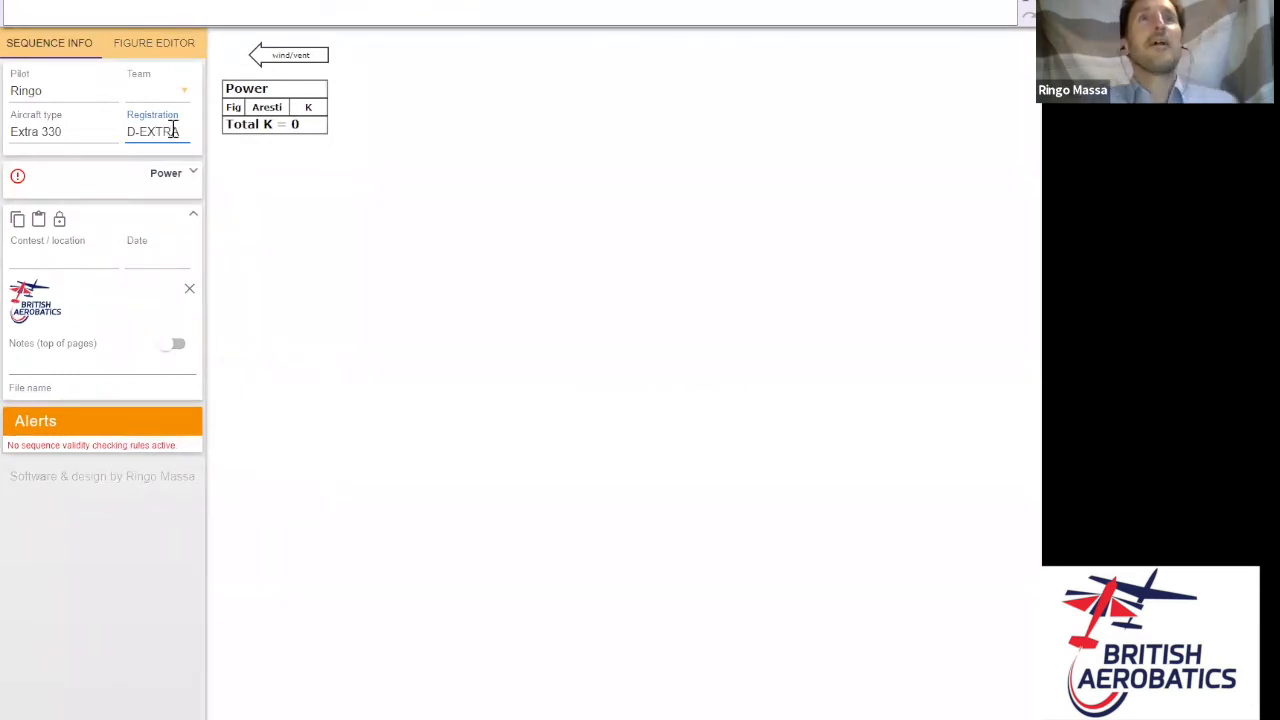
- Set the rules to BAeA, Sports category, Known programme
{"action": "left_click", "coordinate": [196, 182]}
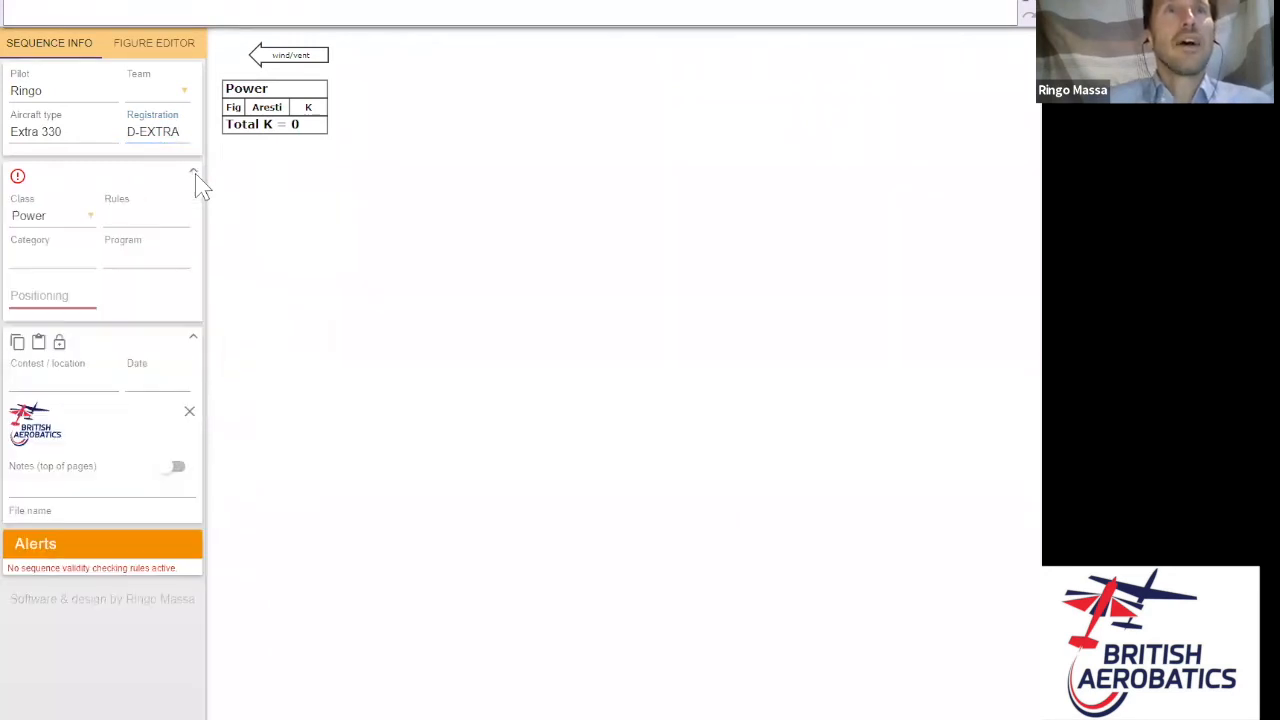
{"action": "left_click", "coordinate": [158, 224]}
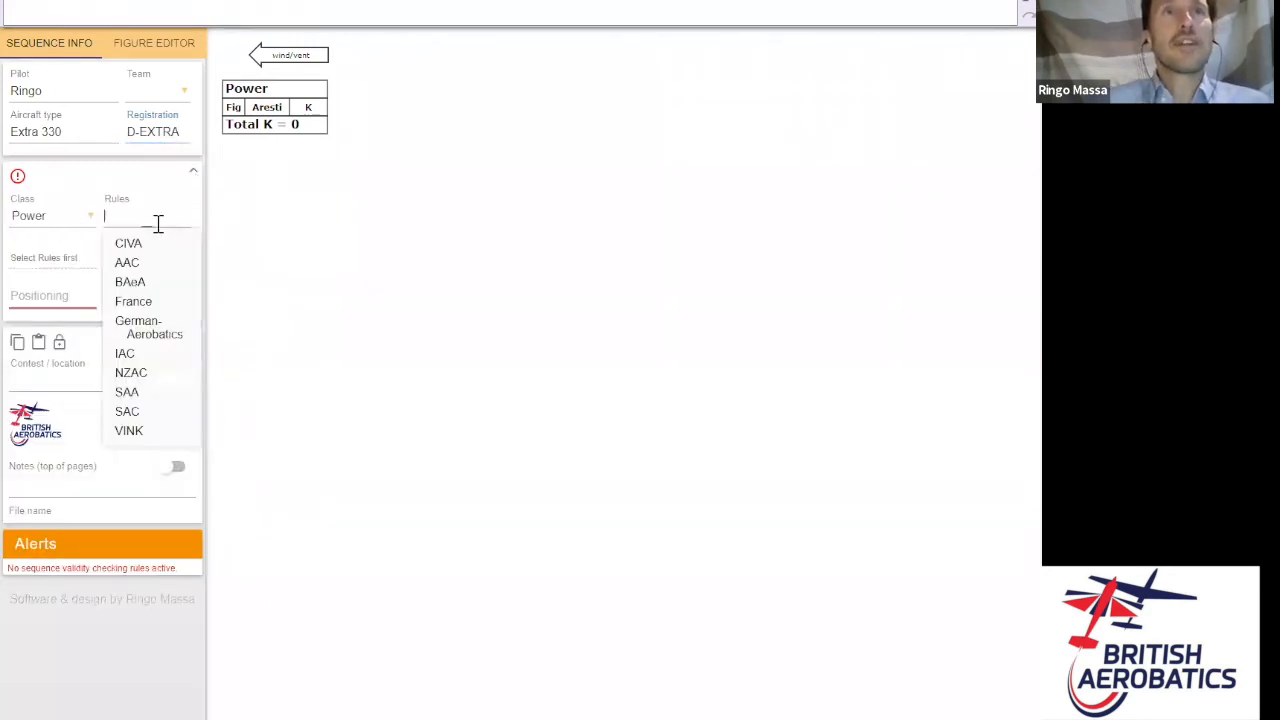
{"action": "left_click", "coordinate": [150, 284]}
{"action": "left_click", "coordinate": [55, 258]}
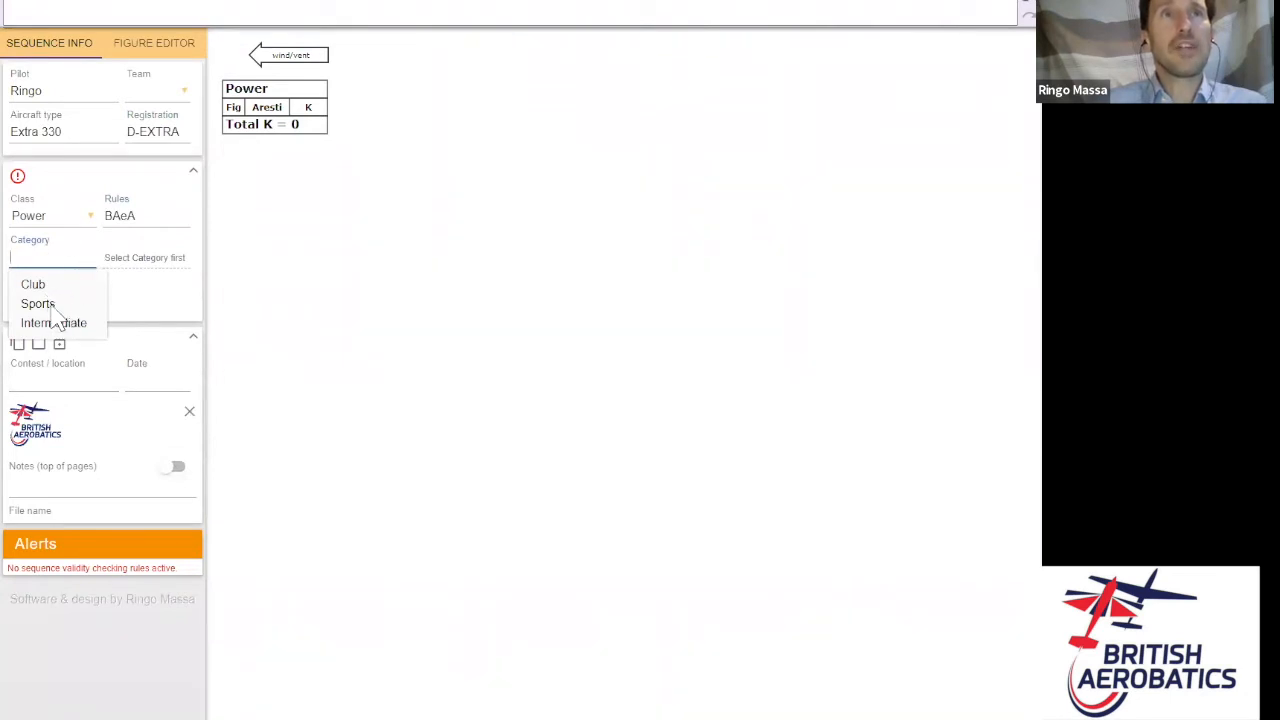
{"action": "left_click", "coordinate": [50, 305]}
{"action": "left_click", "coordinate": [167, 260]}
{"action": "left_click", "coordinate": [151, 289]}
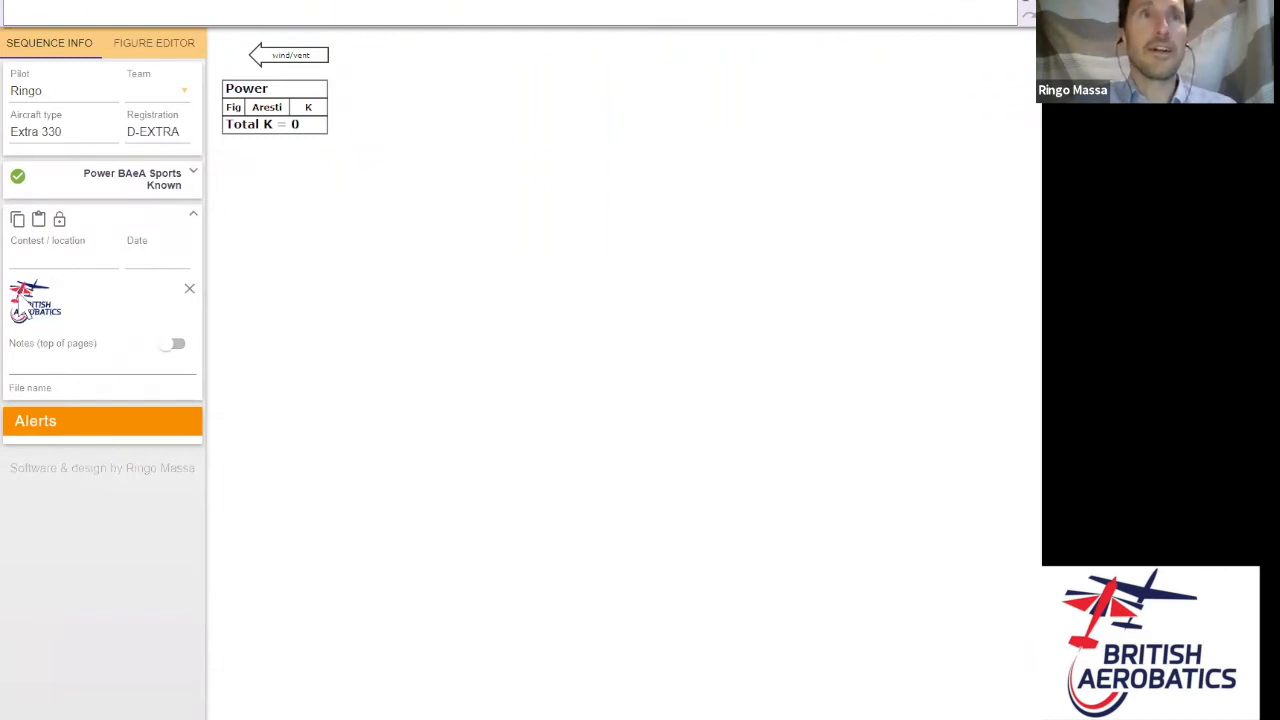
- Cancel the logo picker keeping the British Aerobatics logo, and switch to the figure editor
{"action": "left_click", "coordinate": [38, 304]}
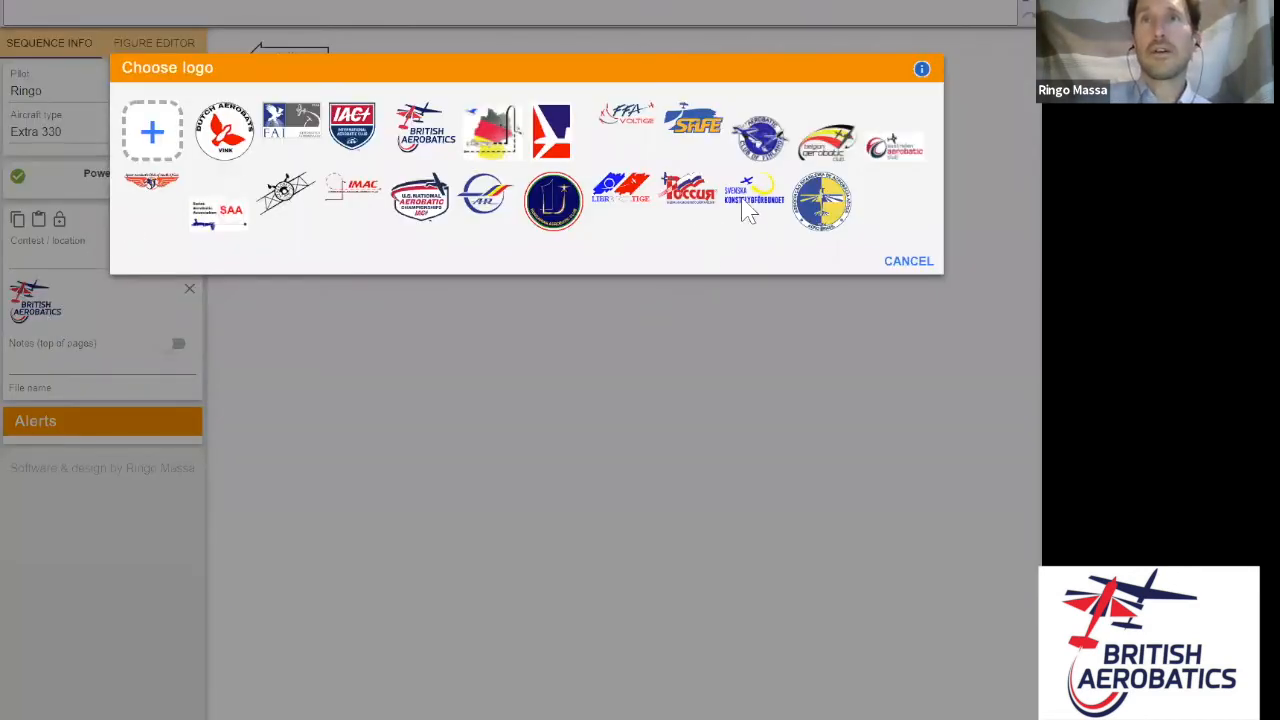
{"action": "left_click", "coordinate": [912, 269]}
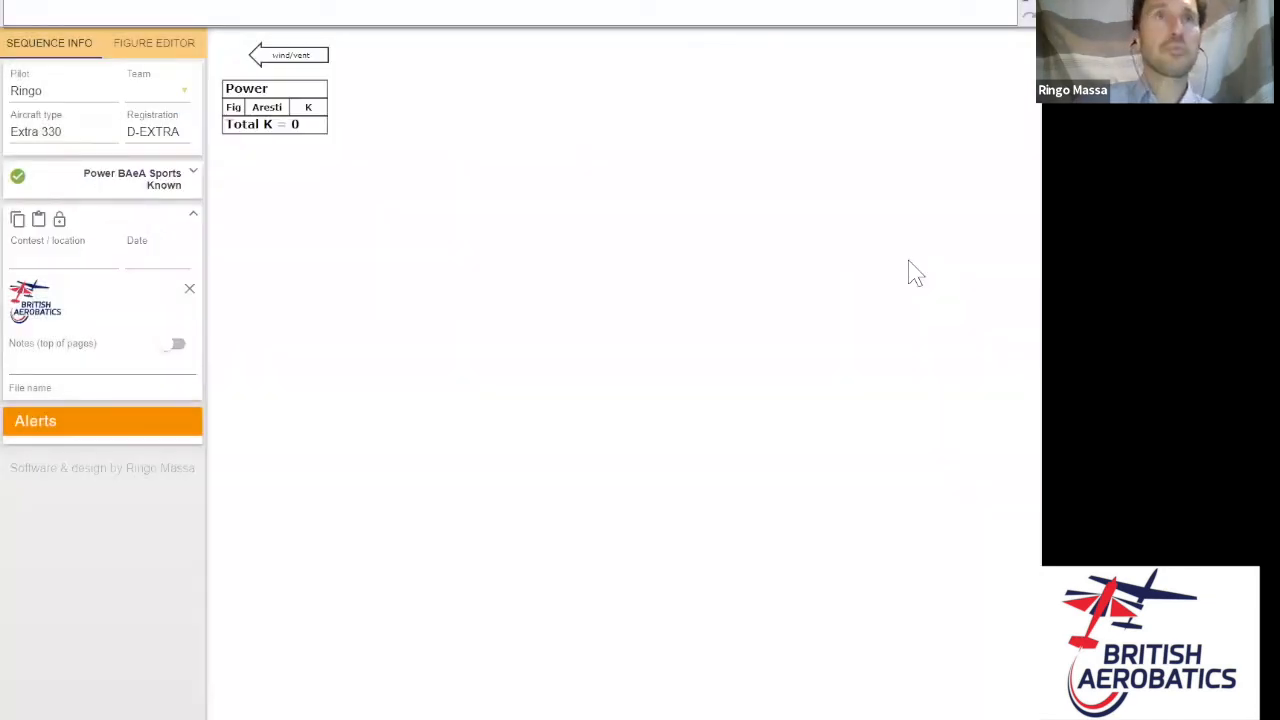
{"action": "left_click", "coordinate": [166, 62]}
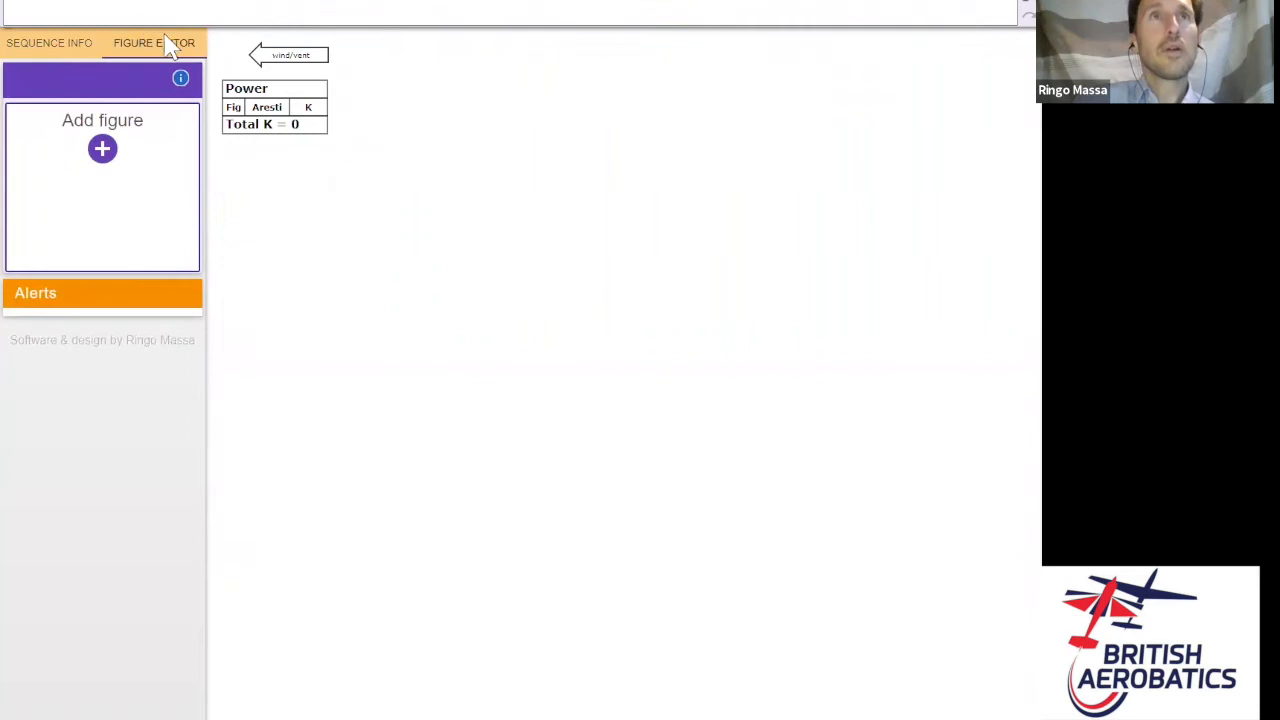
- Set a downwind entry and add two-line stall turn 5.2.1.1 (K 17) as figure 1
{"action": "left_click", "coordinate": [152, 5]}
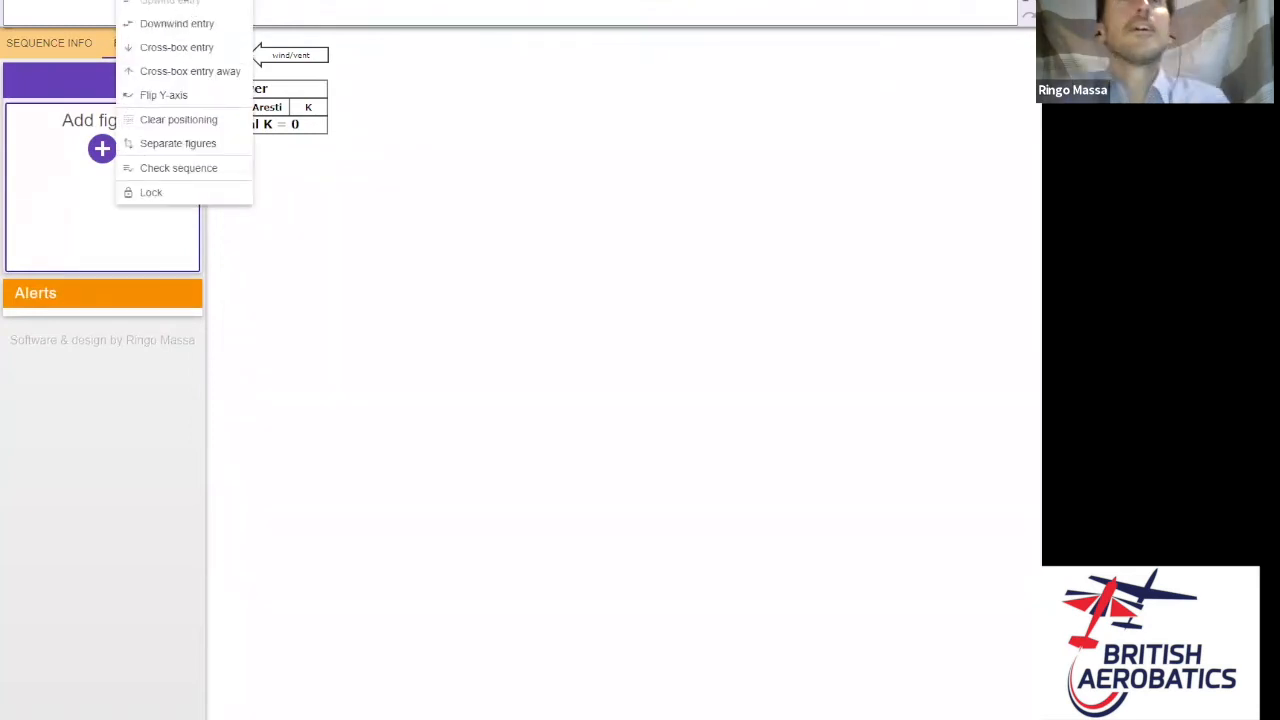
{"action": "left_click", "coordinate": [177, 24]}
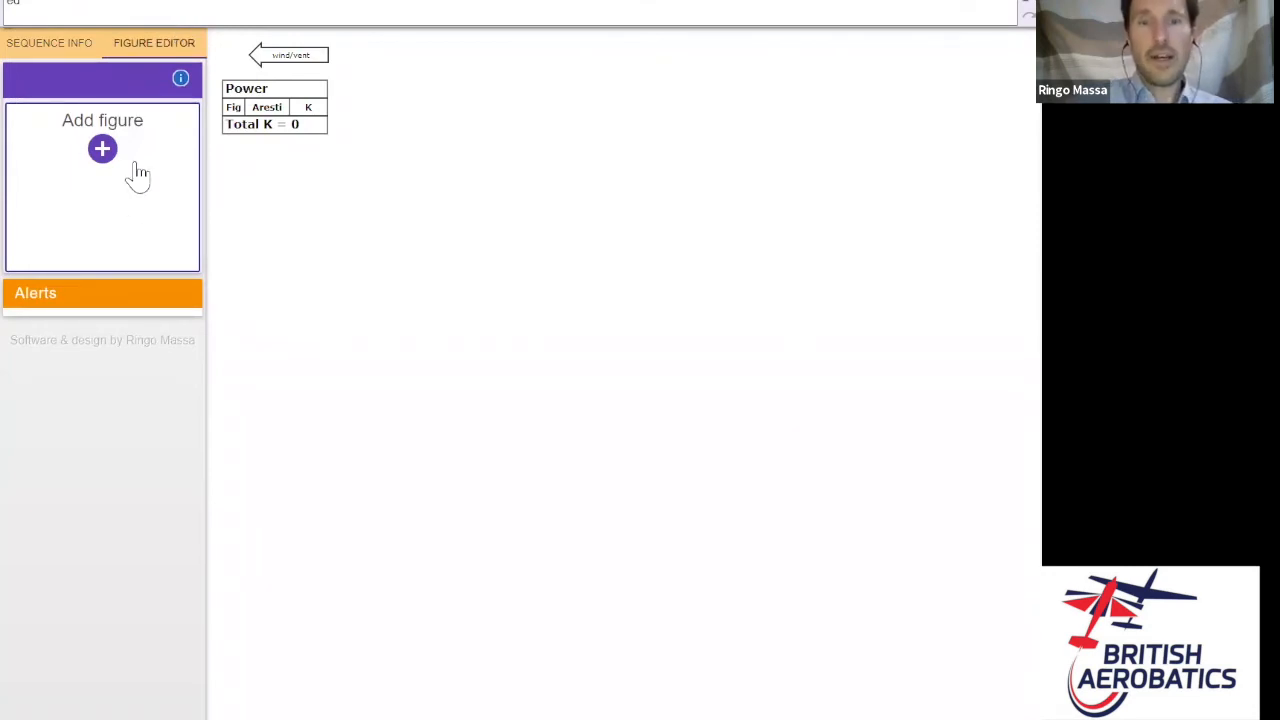
{"action": "left_click", "coordinate": [104, 150]}
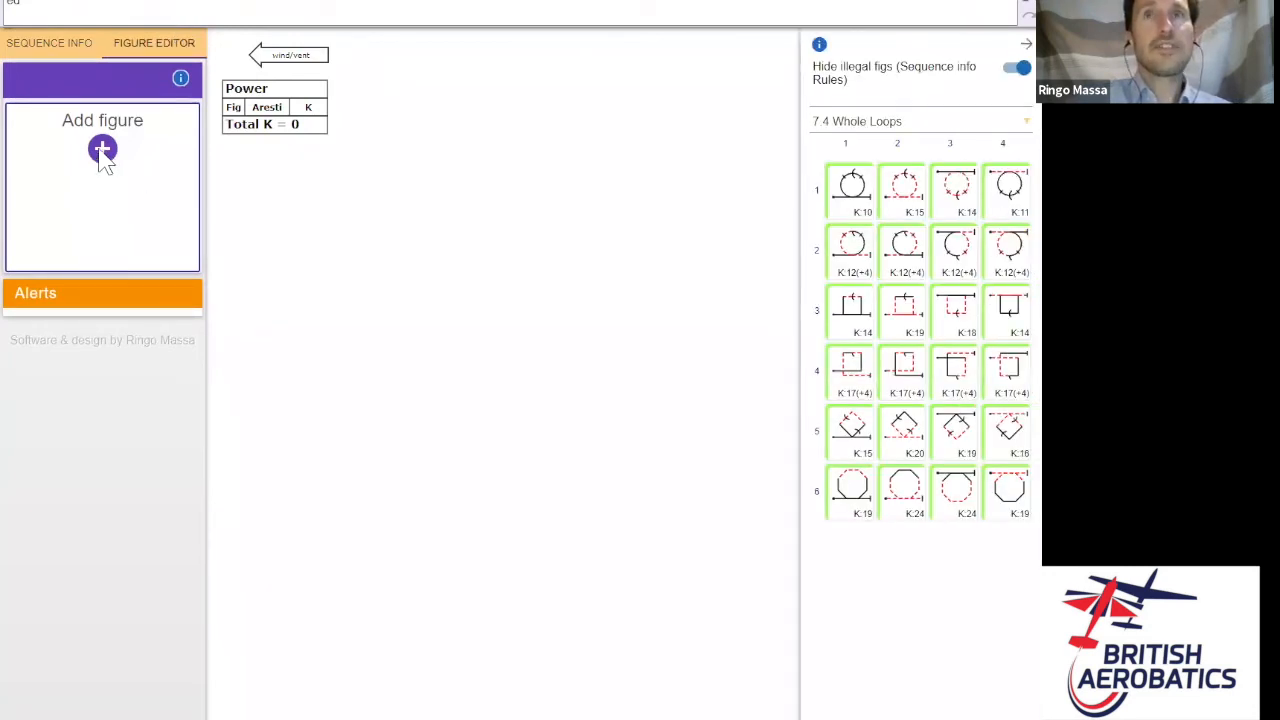
{"action": "left_click", "coordinate": [1003, 125]}
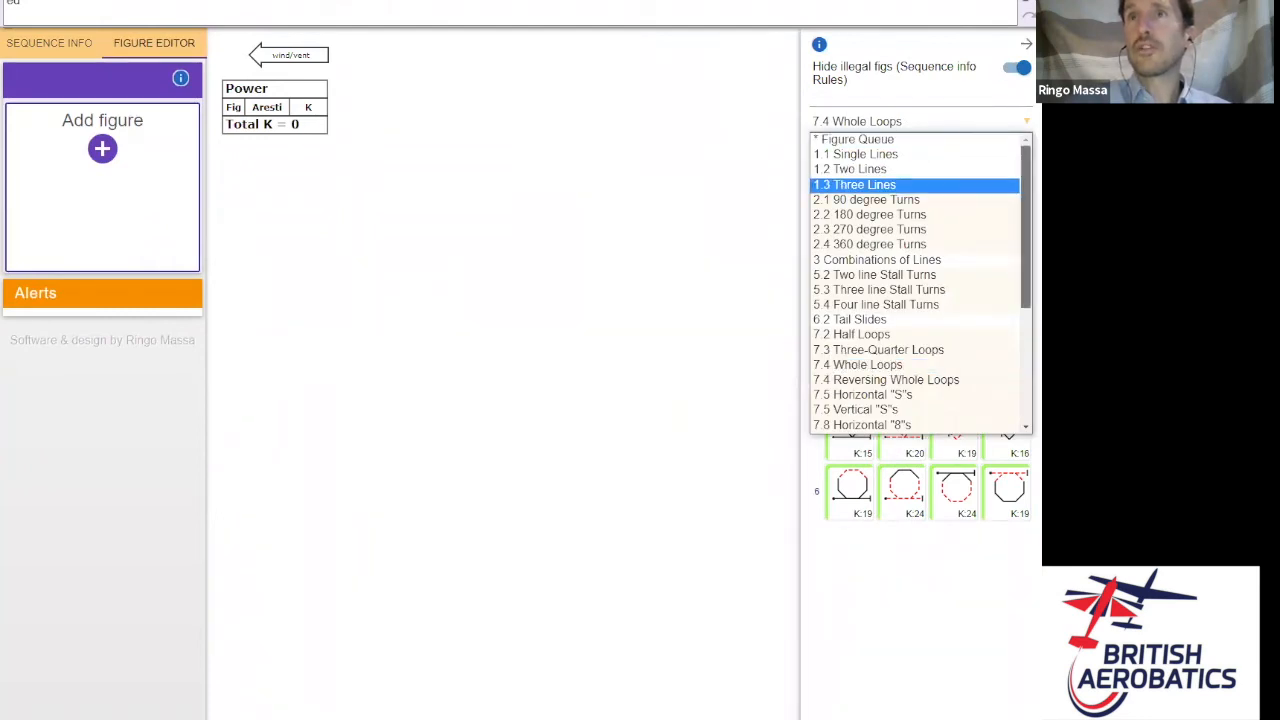
{"action": "left_click", "coordinate": [889, 275]}
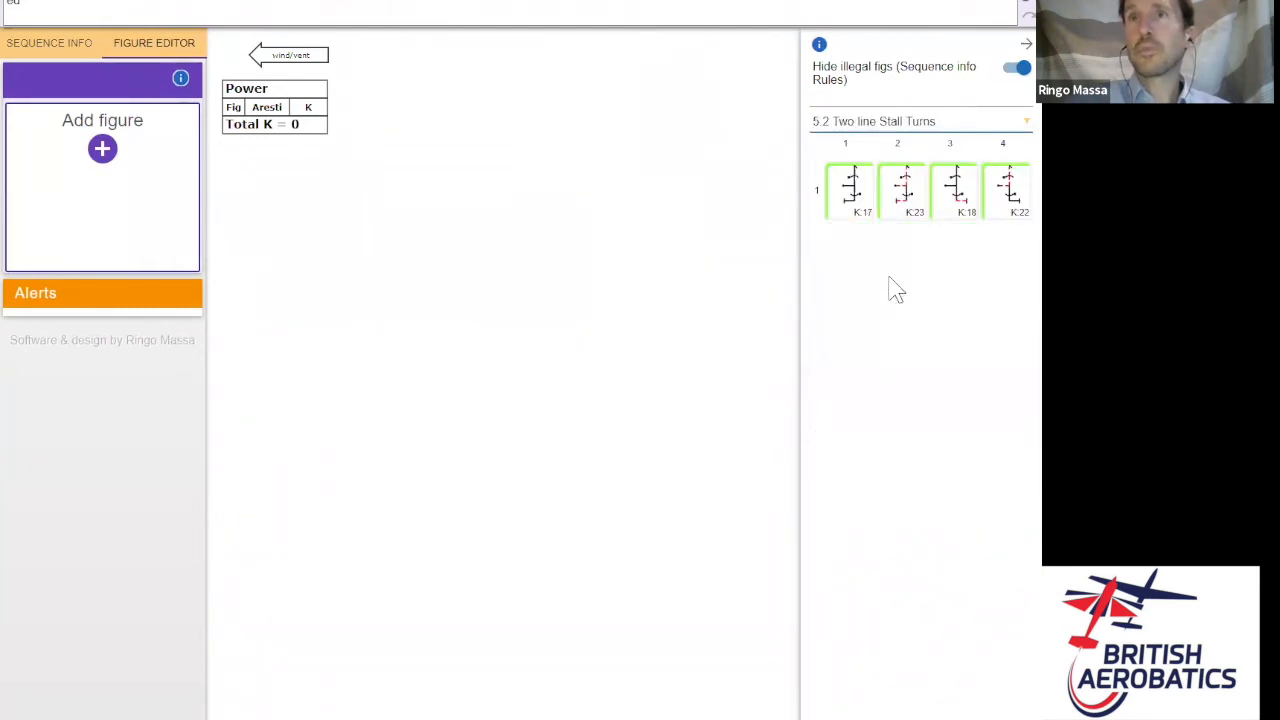
{"action": "left_click", "coordinate": [862, 190]}
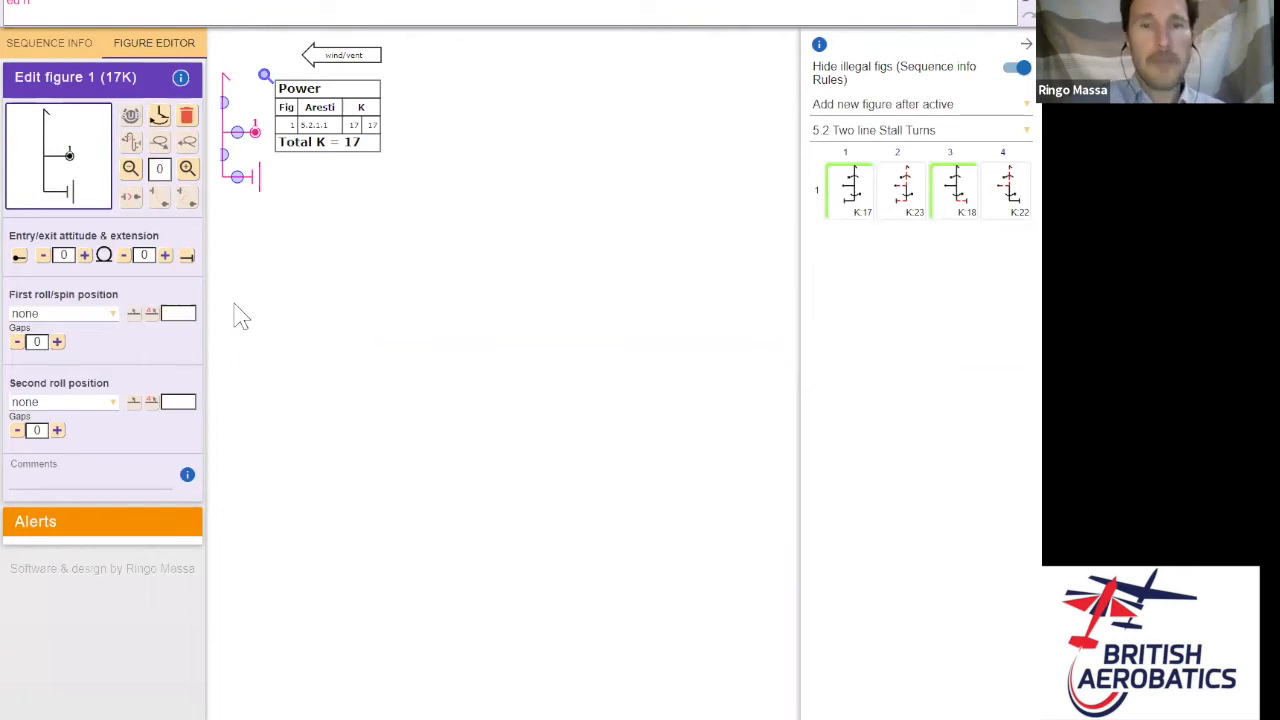
- Add whole loop 7.4.1.1 (K 10) as figure 2, bringing Total K to 27
{"action": "left_click", "coordinate": [873, 130]}
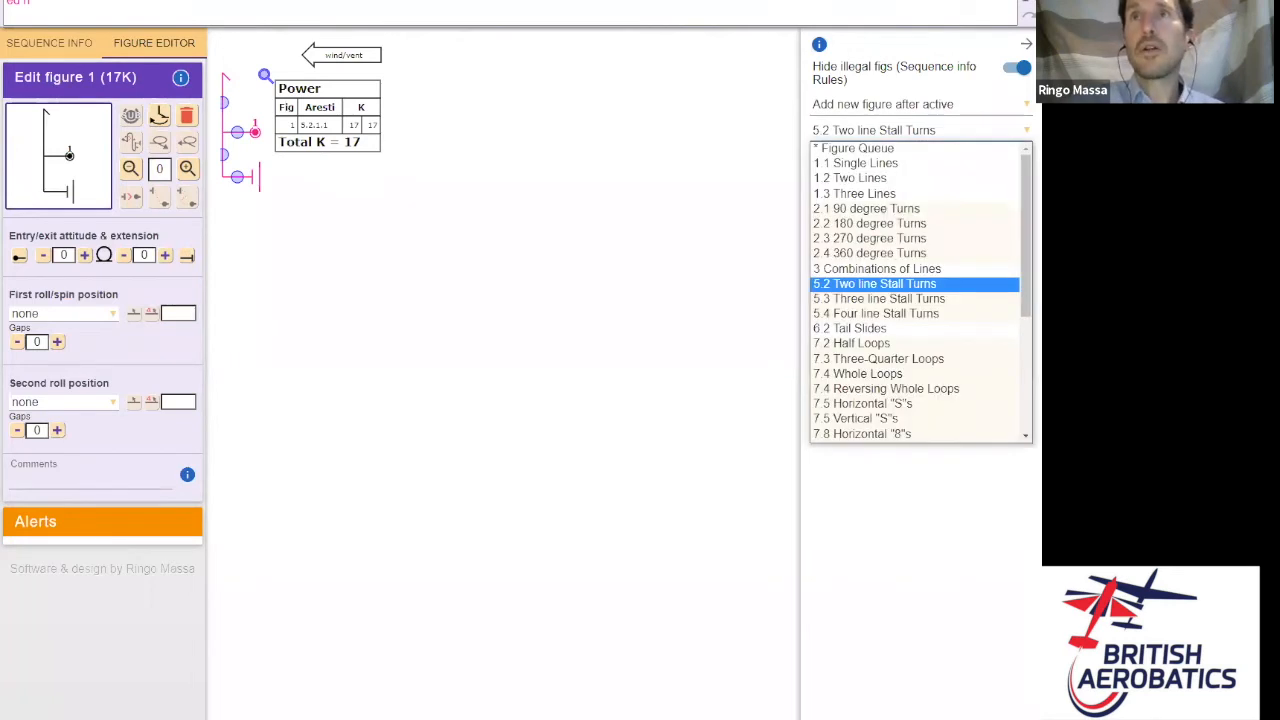
{"action": "scroll", "coordinate": [920, 290], "scroll_direction": "down", "scroll_amount": 1}
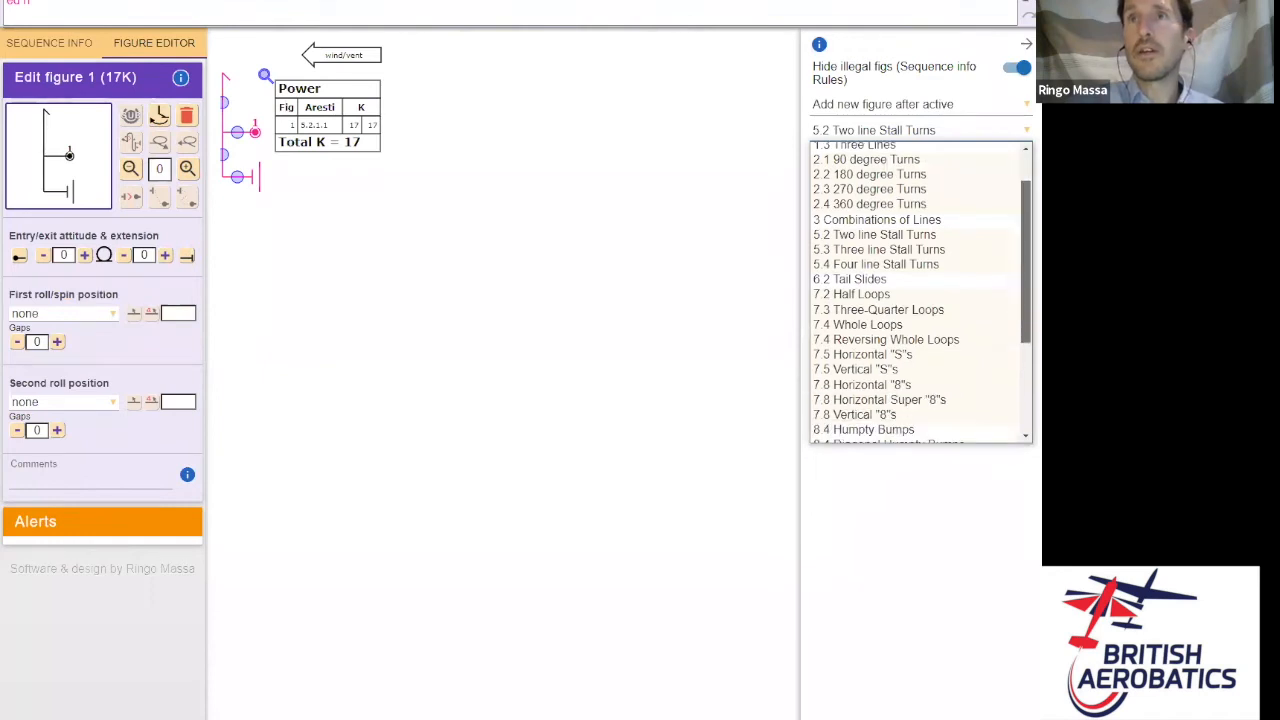
{"action": "scroll", "coordinate": [920, 290], "scroll_direction": "down", "scroll_amount": 1}
{"action": "scroll", "coordinate": [920, 290], "scroll_direction": "up", "scroll_amount": 2}
{"action": "scroll", "coordinate": [920, 290], "scroll_direction": "down", "scroll_amount": 4}
{"action": "scroll", "coordinate": [920, 290], "scroll_direction": "up", "scroll_amount": 3}
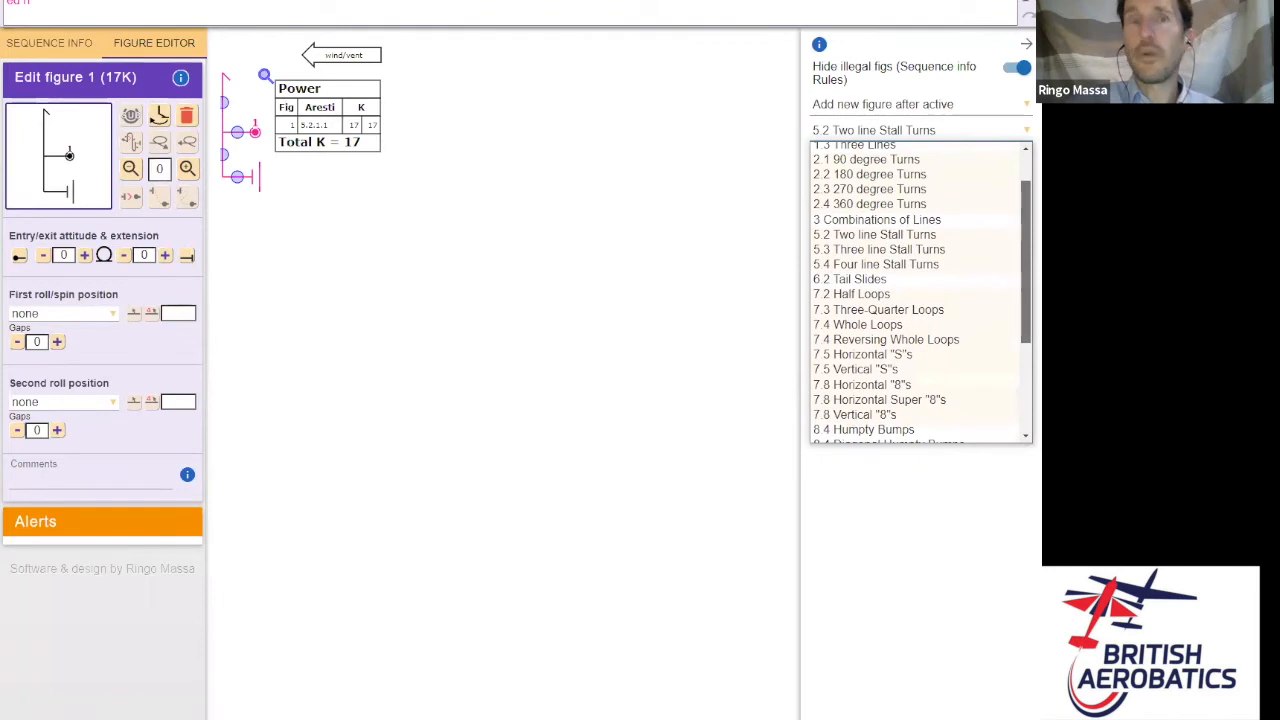
{"action": "left_click", "coordinate": [876, 330]}
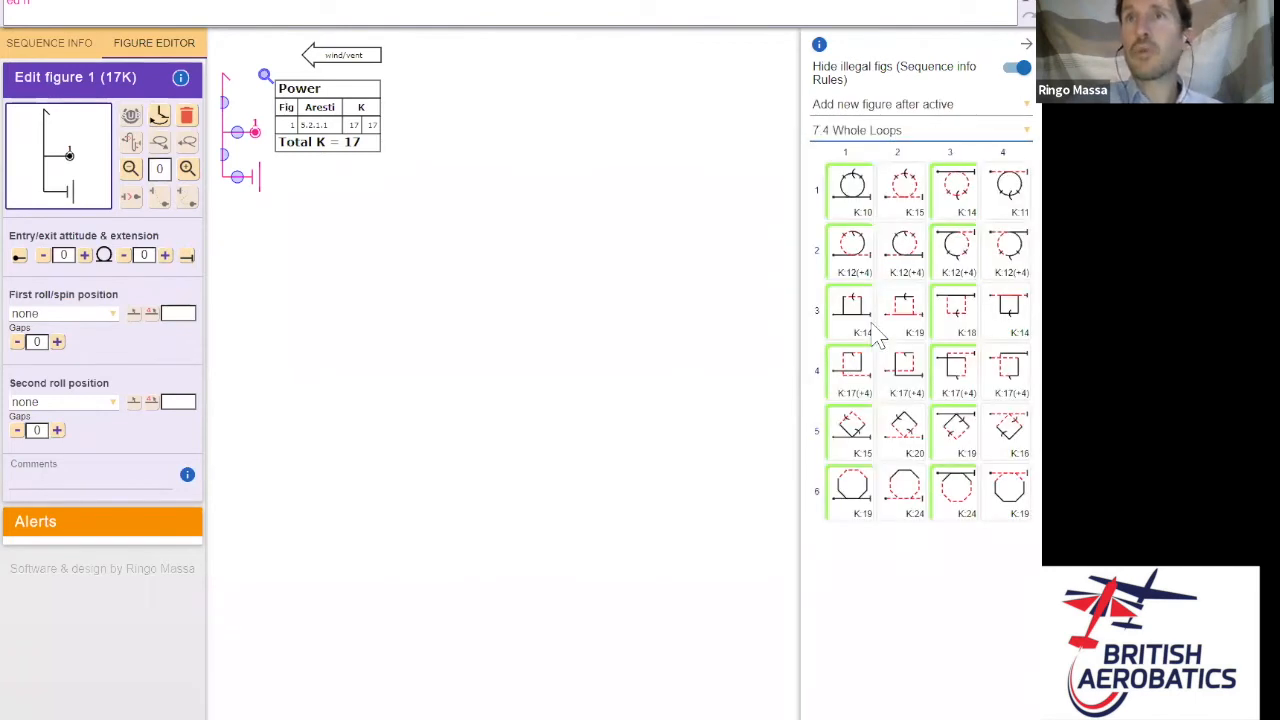
{"action": "left_click", "coordinate": [852, 192]}
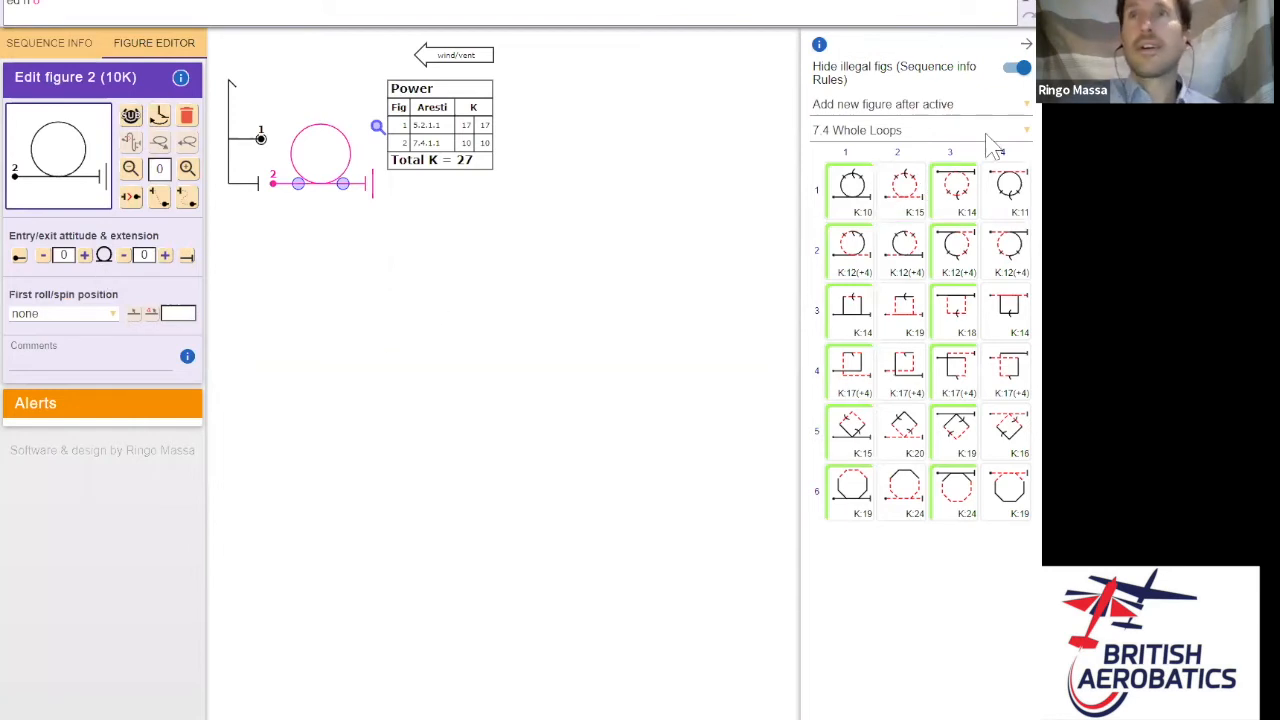
{"action": "left_click", "coordinate": [857, 130]}
- Insert a half Cuban from the 8.5 Half Cubans family at the start of the sequence
{"action": "scroll", "coordinate": [920, 290], "scroll_direction": "down", "scroll_amount": 1}
{"action": "scroll", "coordinate": [920, 290], "scroll_direction": "down", "scroll_amount": 3}
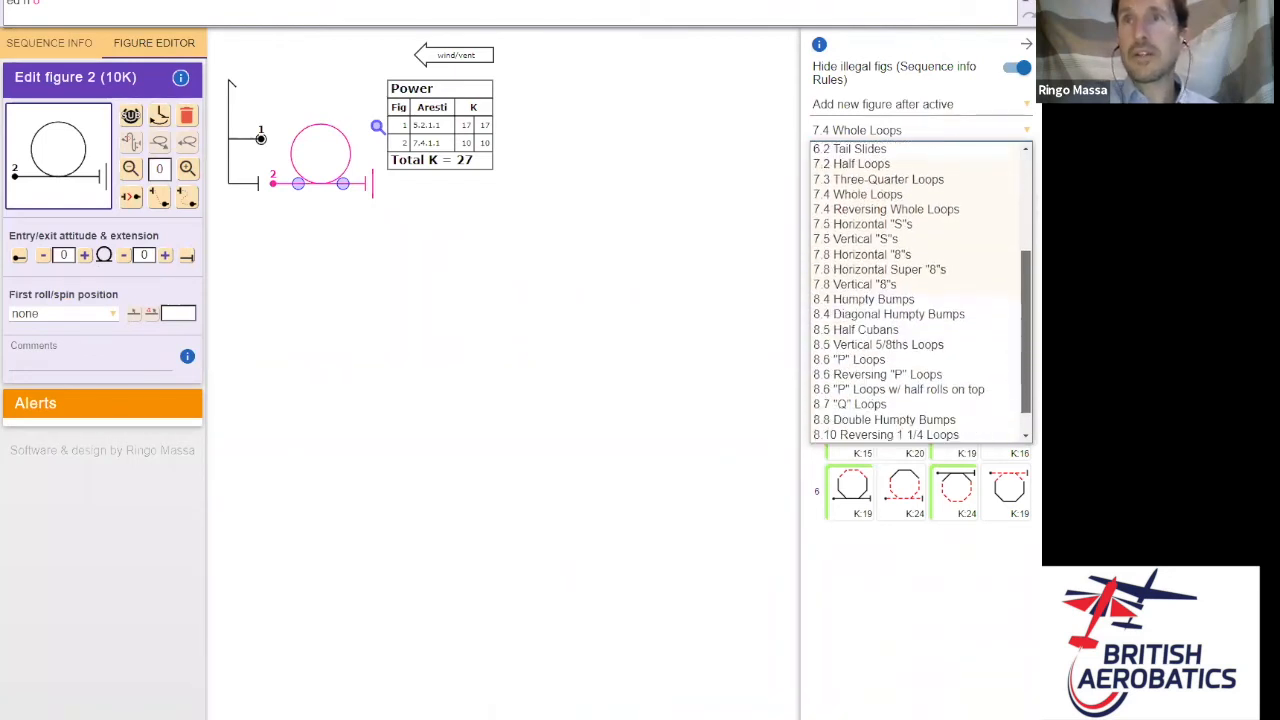
{"action": "left_click", "coordinate": [875, 324]}
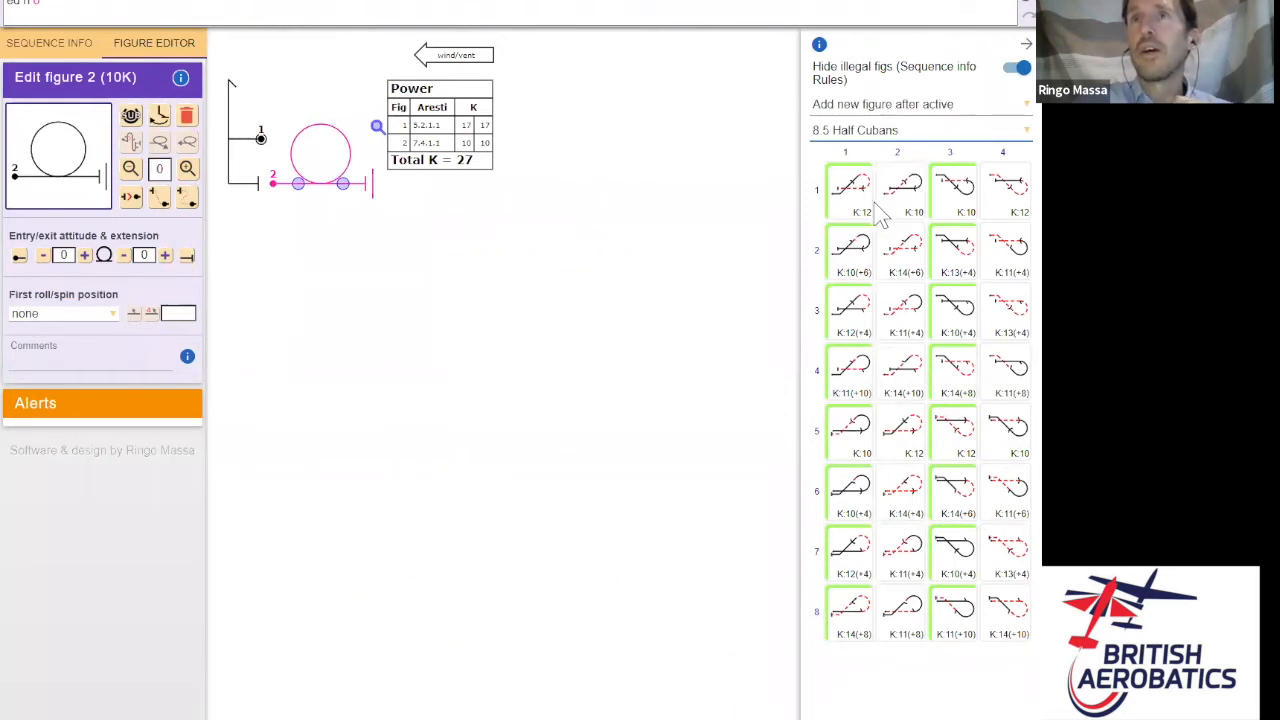
{"action": "left_click", "coordinate": [955, 106]}
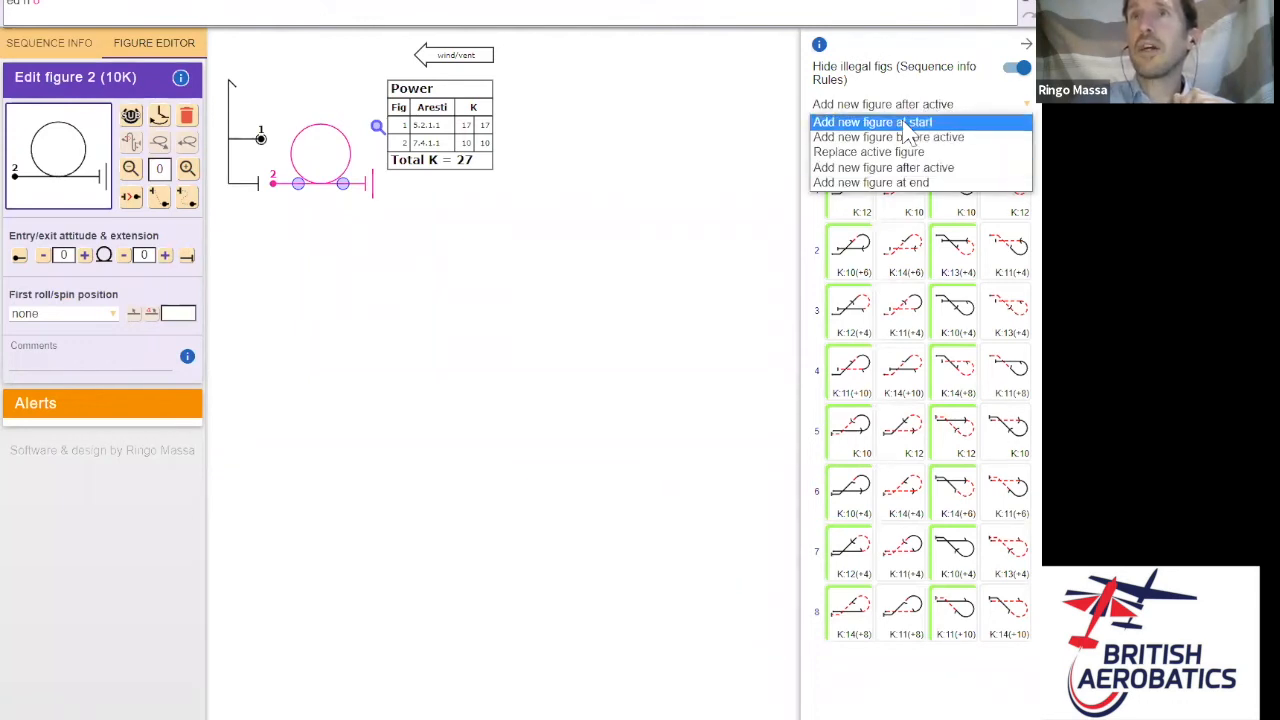
{"action": "left_click", "coordinate": [906, 123]}
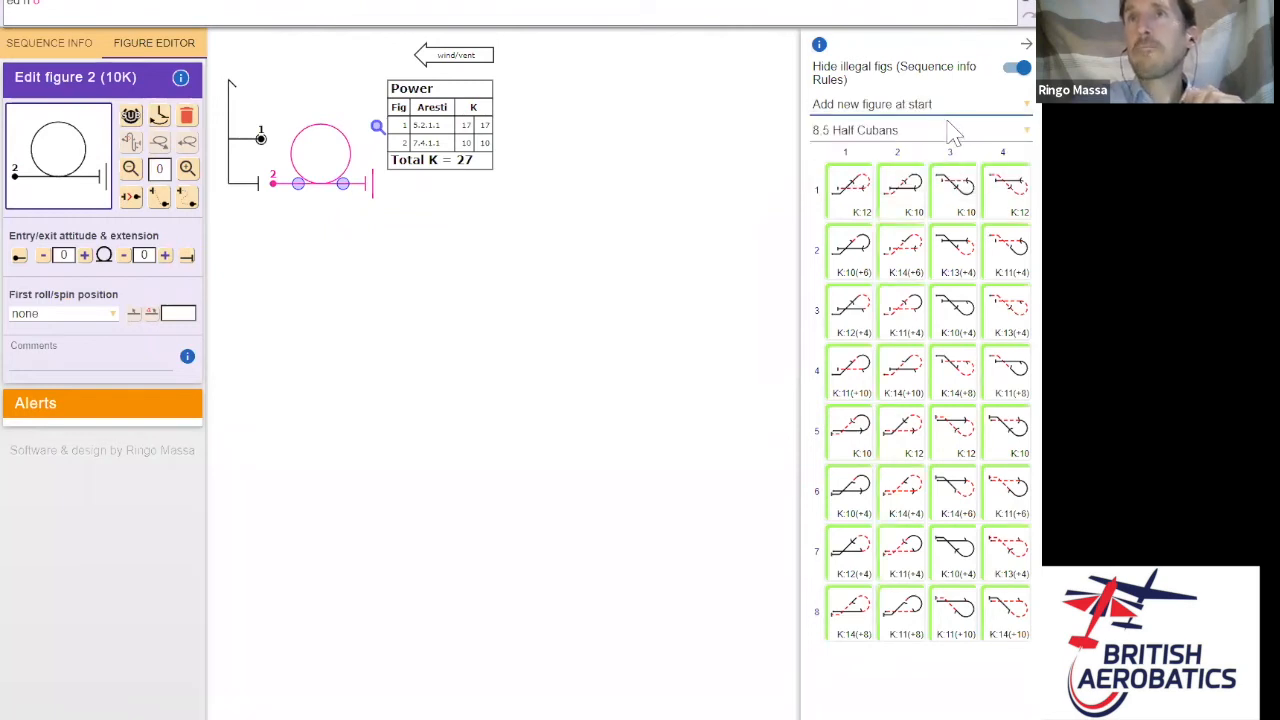
{"action": "left_click", "coordinate": [862, 263]}
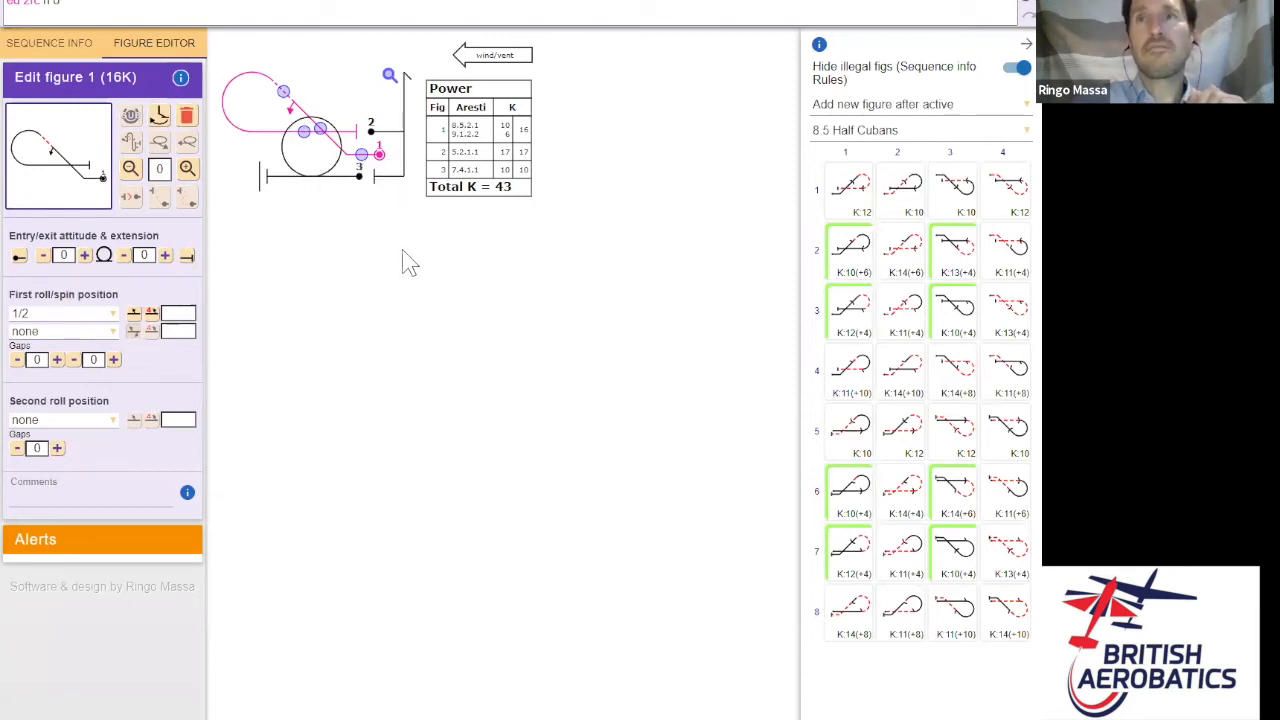
- Set the sequence to an upwind entry and select the stall turn figure
{"action": "left_click", "coordinate": [174, 2]}
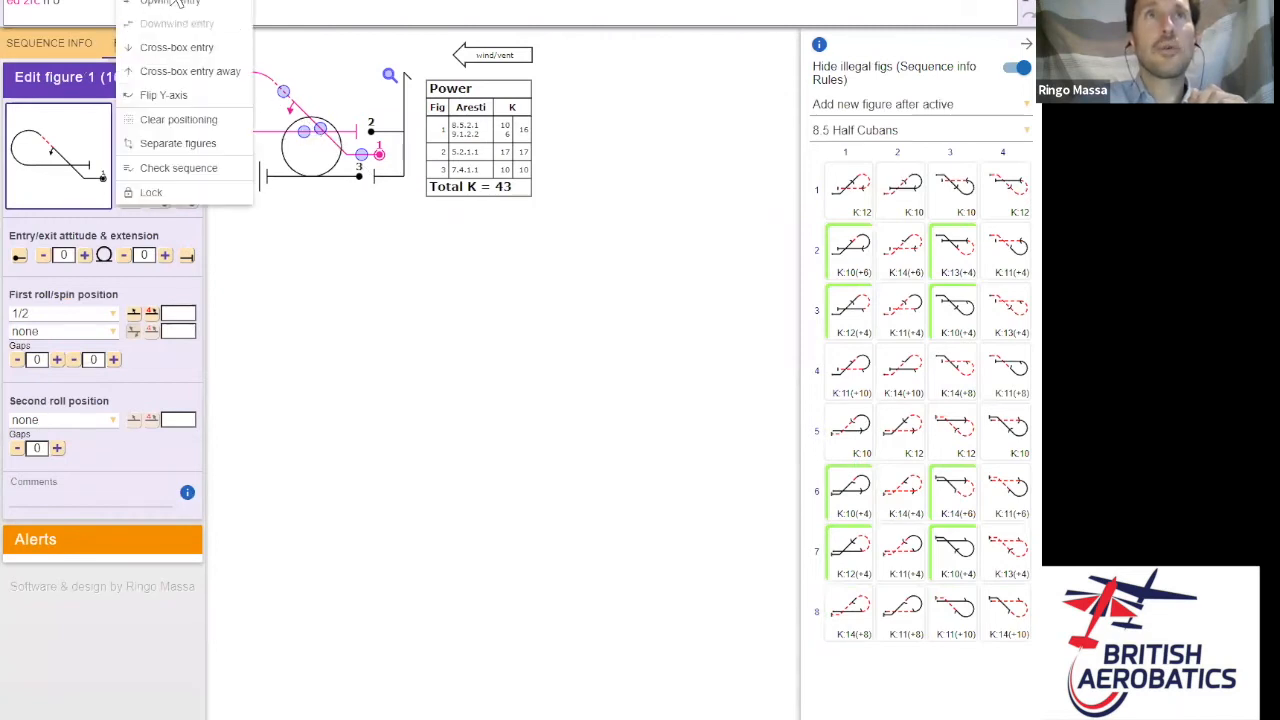
{"action": "left_click", "coordinate": [170, 4]}
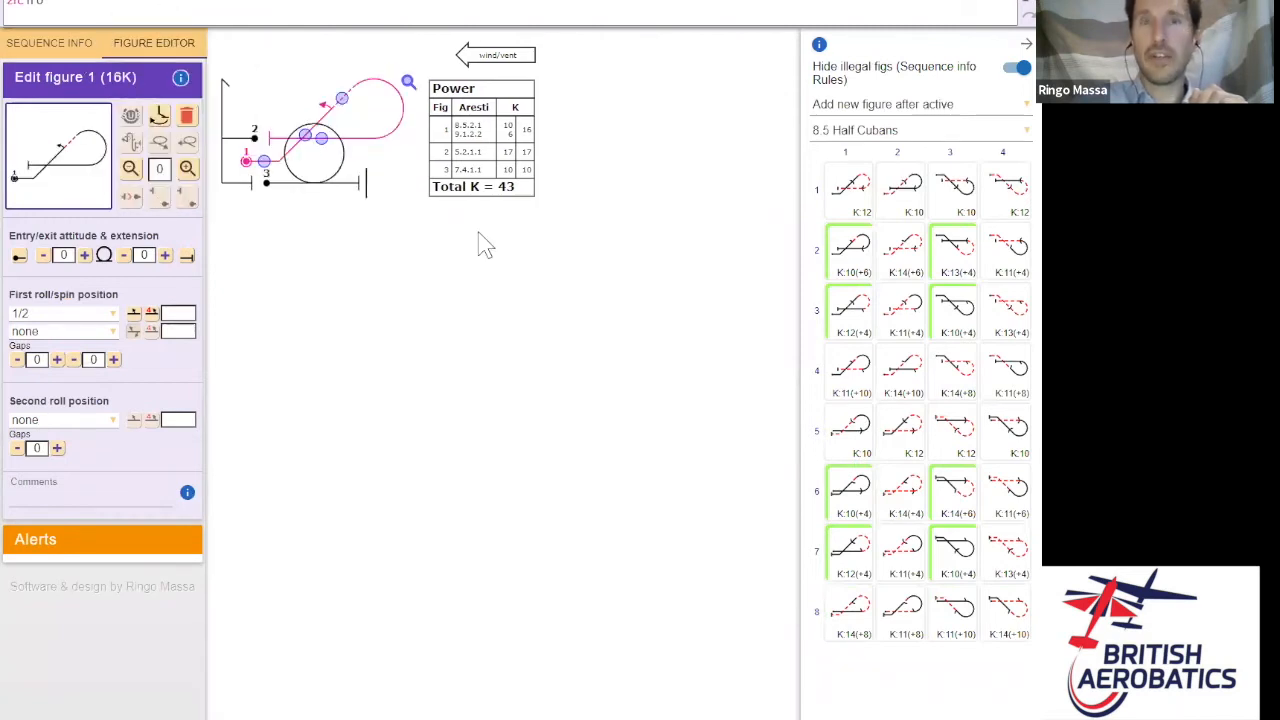
{"action": "left_click", "coordinate": [230, 158]}
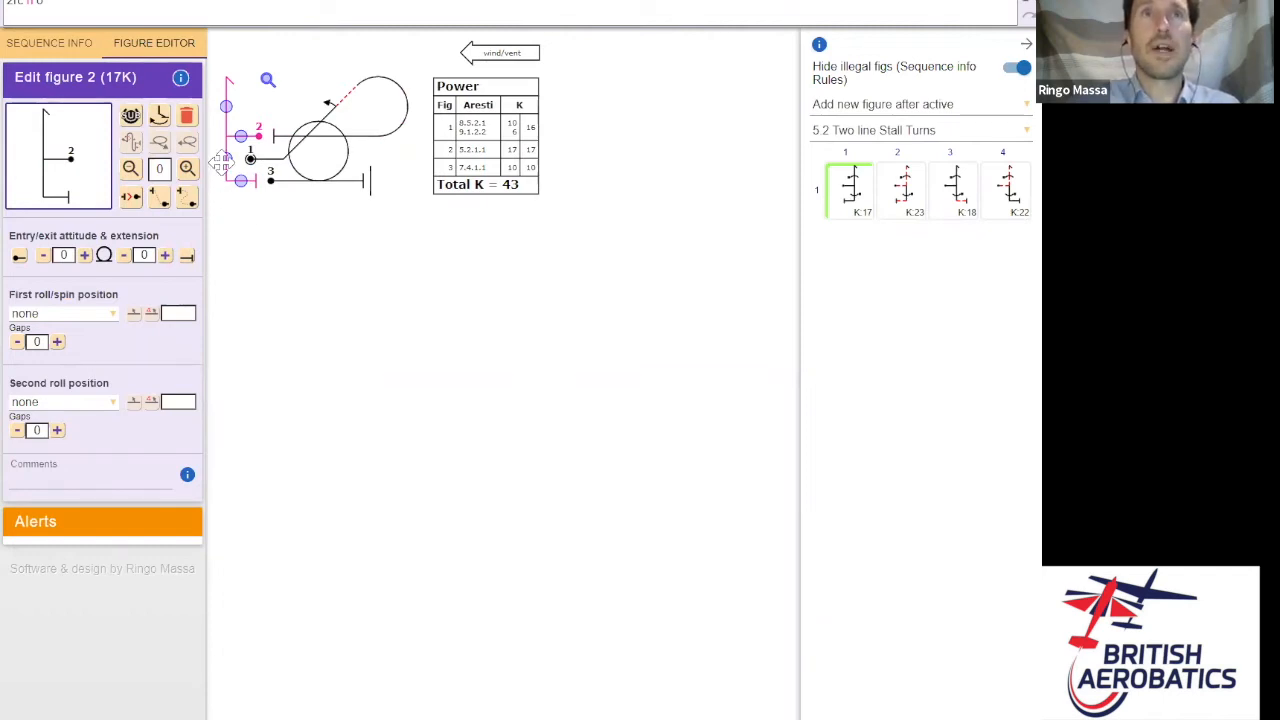
- Move the loop lower, clear of the half Cuban, then select the half Cuban figure
{"action": "mouse_move", "coordinate": [228, 160]}
{"action": "left_mouse_down"}
{"action": "mouse_move", "coordinate": [232, 200]}
{"action": "mouse_move", "coordinate": [230, 185]}
{"action": "left_mouse_up"}
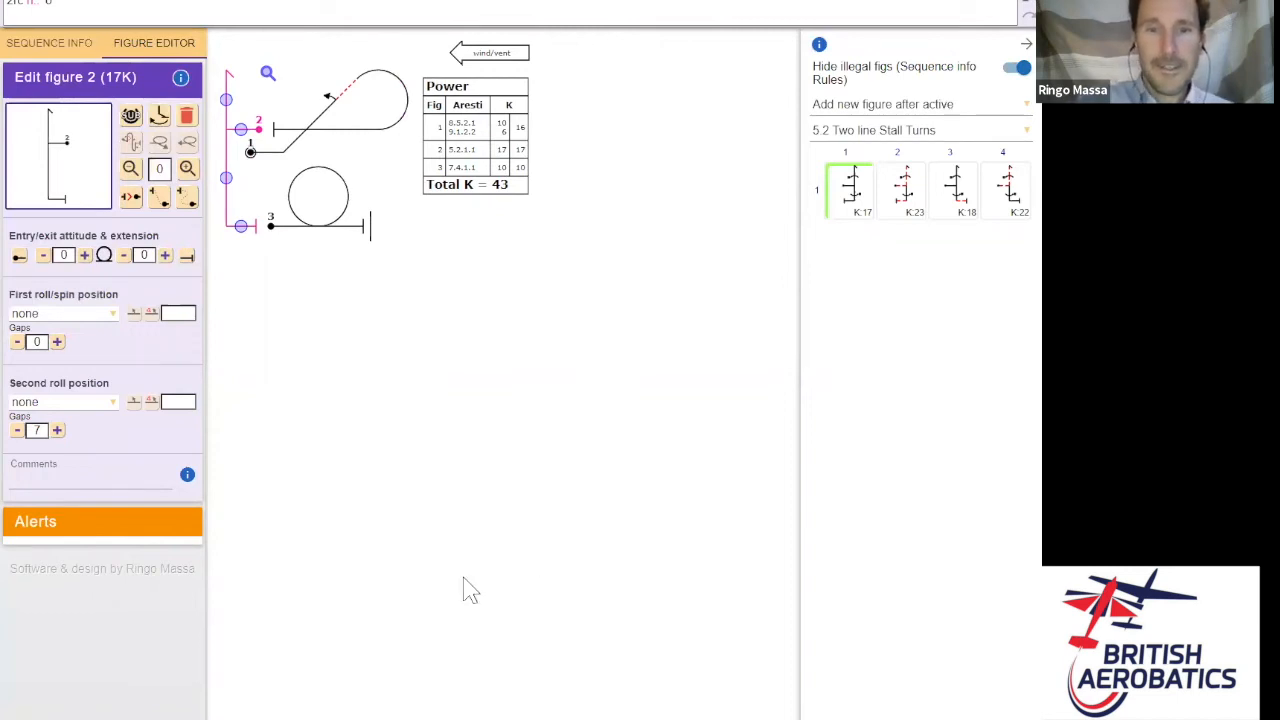
{"action": "left_click", "coordinate": [350, 119]}
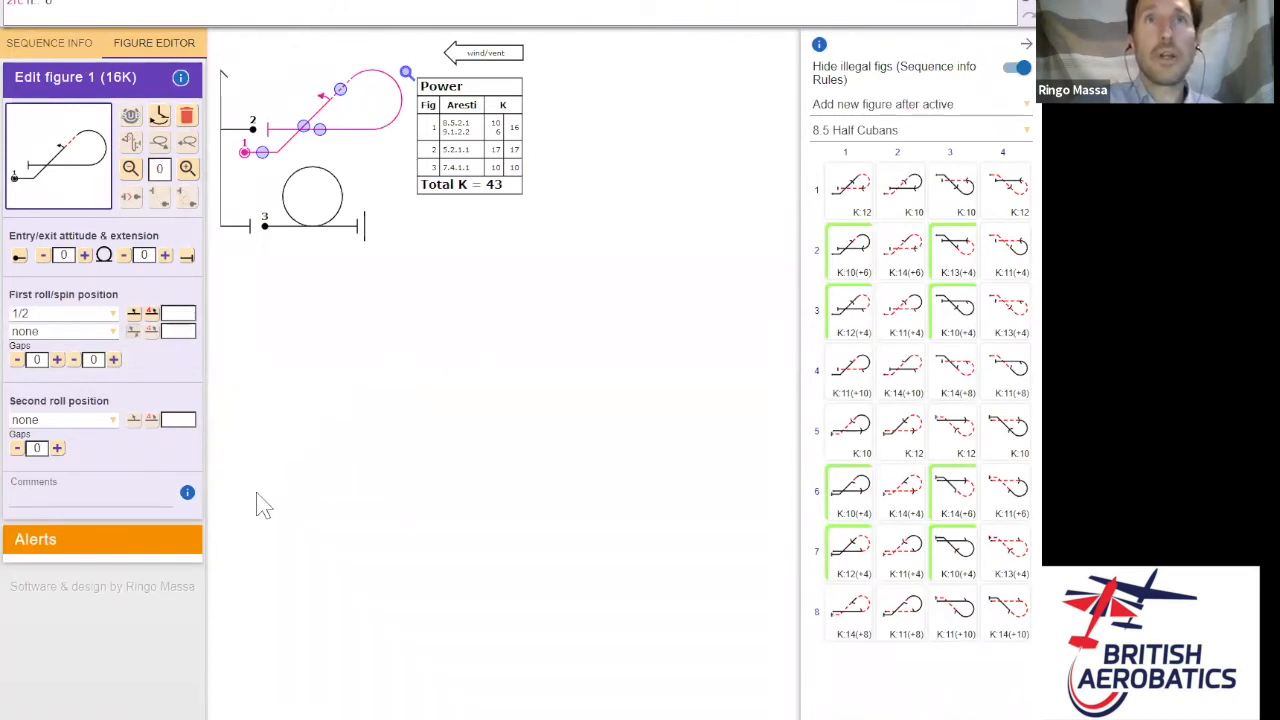
{"action": "left_click", "coordinate": [112, 421]}
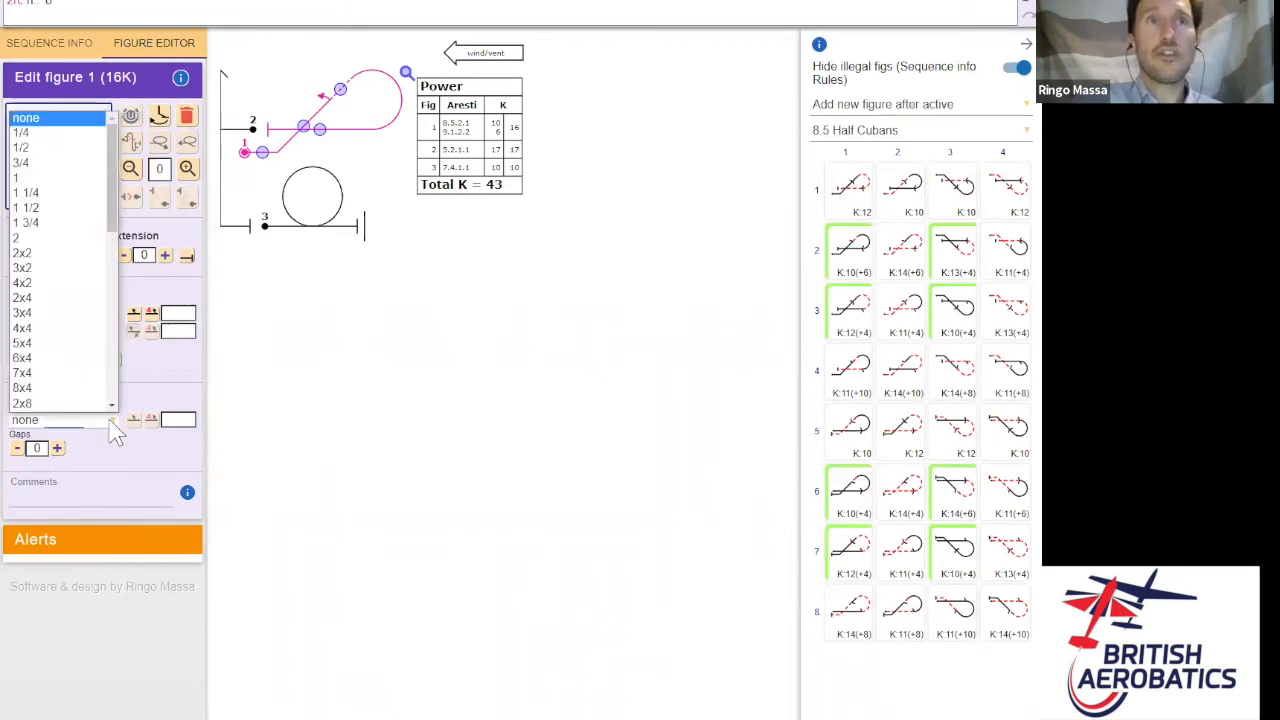
{"action": "left_click", "coordinate": [53, 180]}
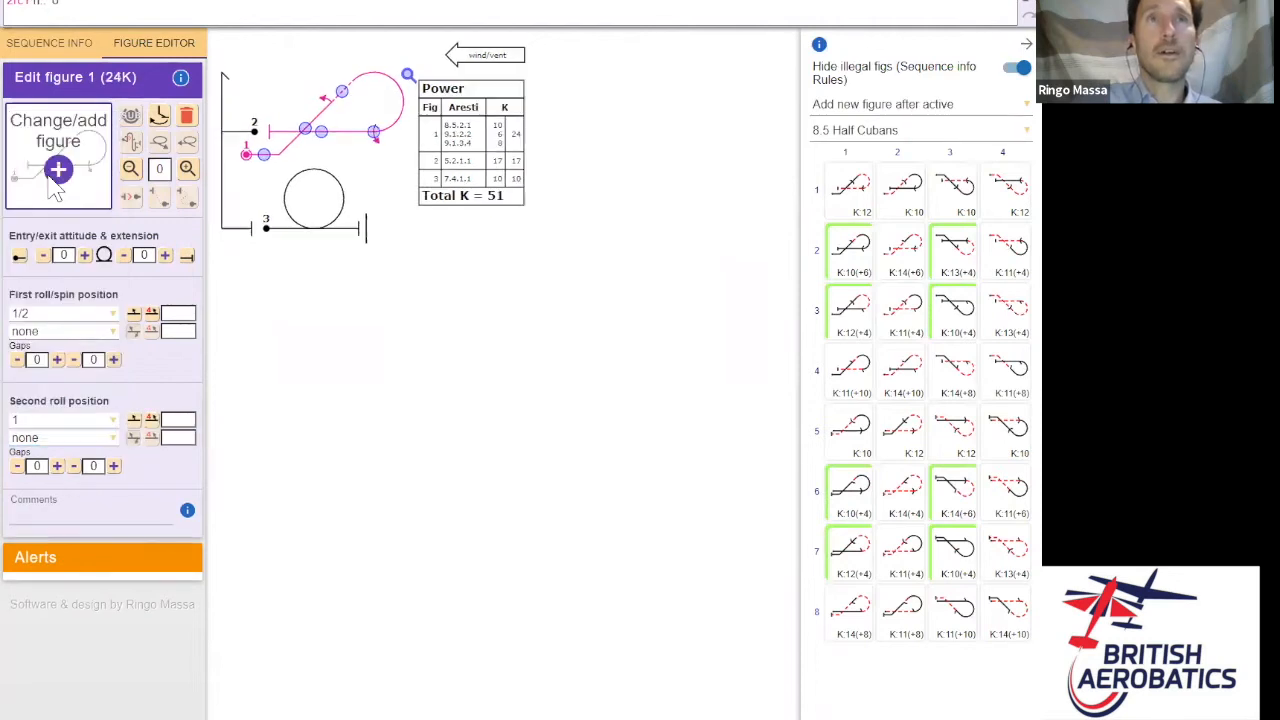
{"action": "left_click", "coordinate": [100, 421]}
{"action": "scroll", "coordinate": [60, 300], "scroll_direction": "down", "scroll_amount": 1}
{"action": "scroll", "coordinate": [118, 170], "scroll_direction": "up", "scroll_amount": 1}
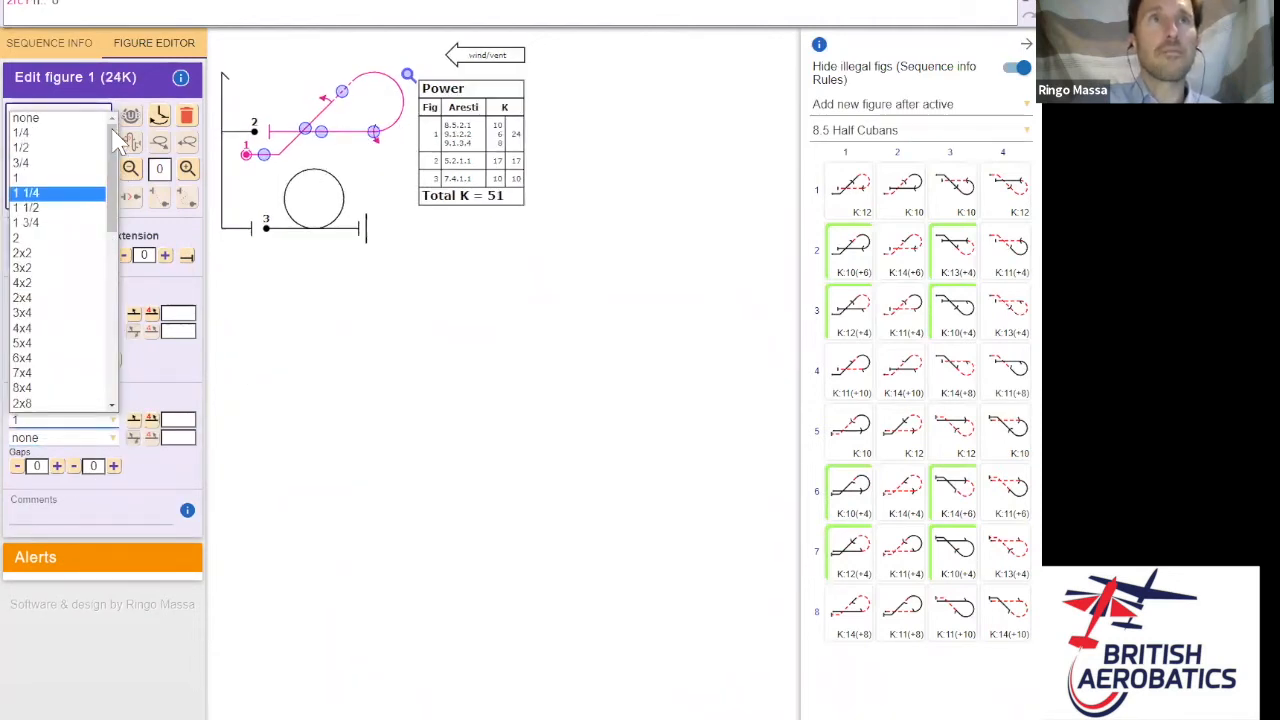
{"action": "left_click", "coordinate": [66, 118]}
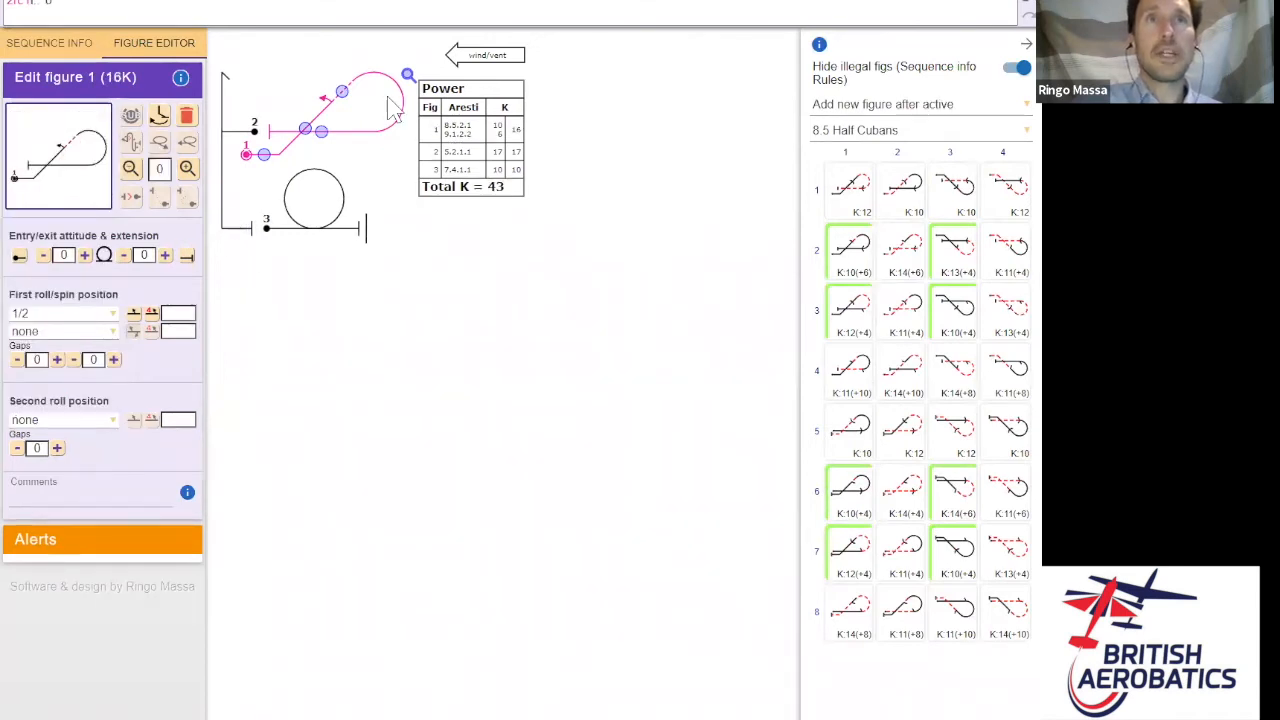
{"action": "left_click", "coordinate": [111, 316]}
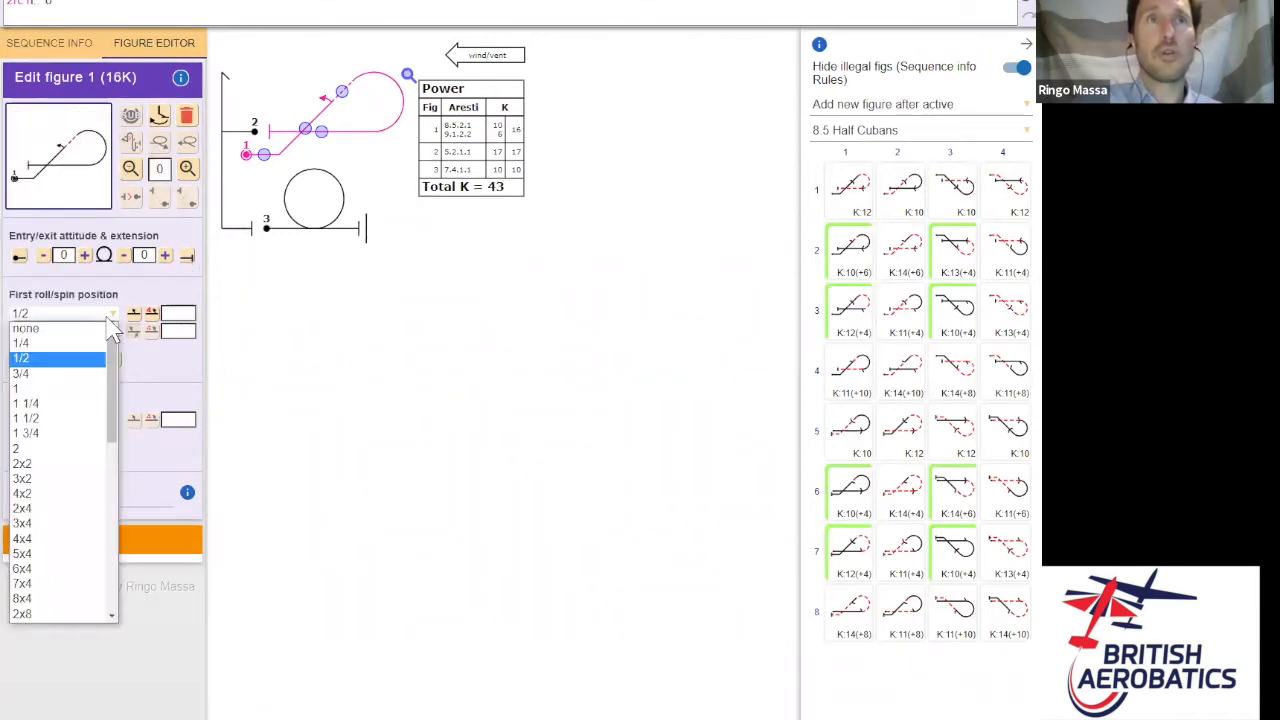
{"action": "left_click_drag", "start_coordinate": [118, 358], "coordinate": [125, 484]}
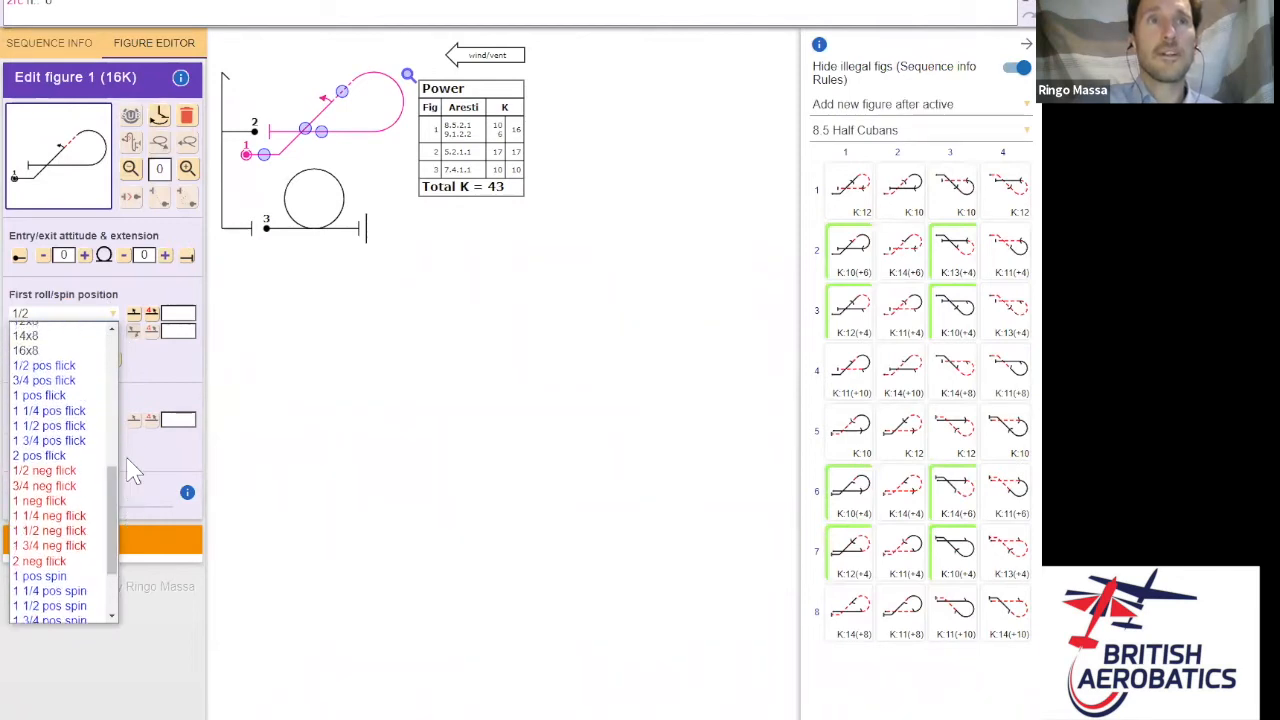
{"action": "left_click", "coordinate": [68, 367]}
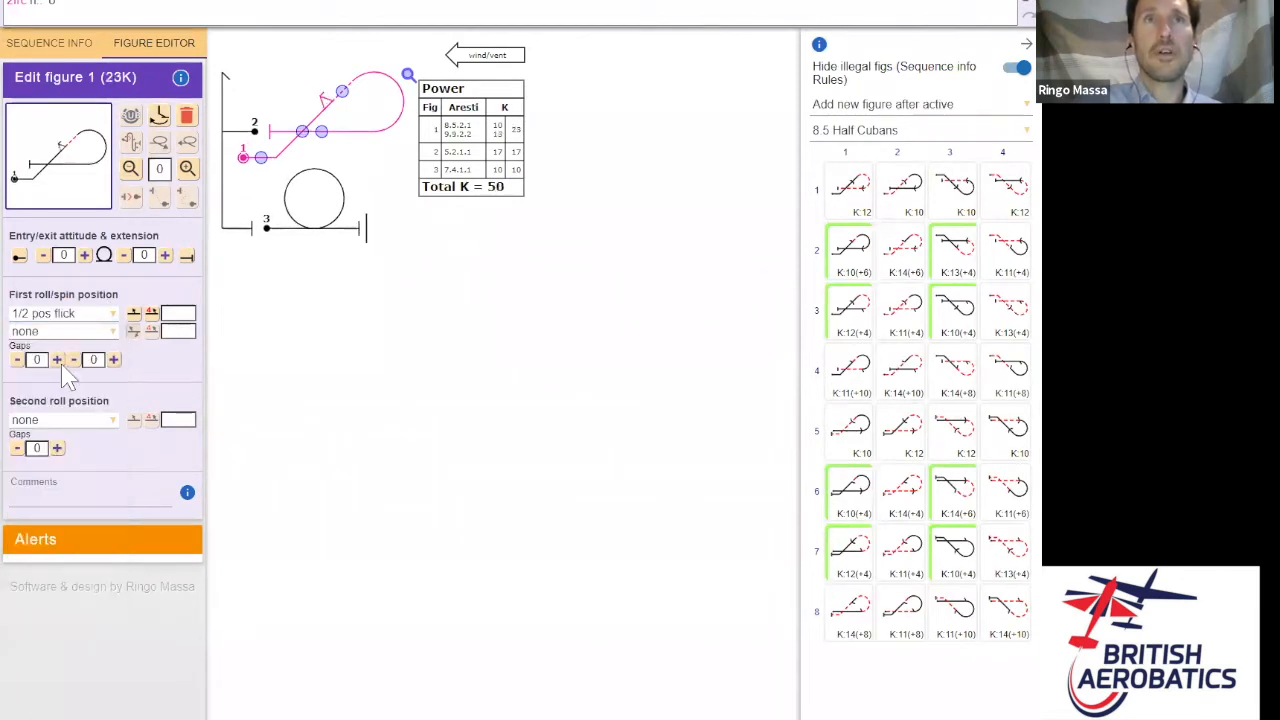
{"action": "left_click", "coordinate": [105, 314]}
{"action": "left_click_drag", "start_coordinate": [113, 414], "coordinate": [113, 360]}
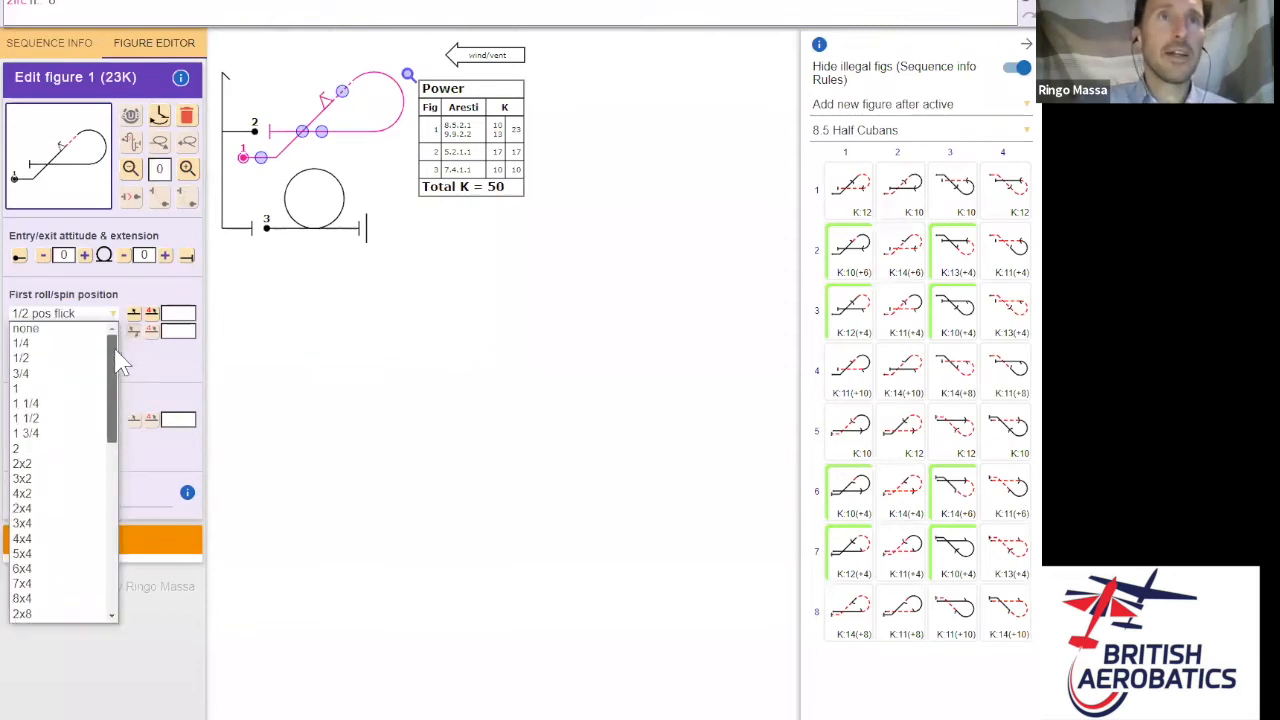
{"action": "left_click", "coordinate": [60, 371]}
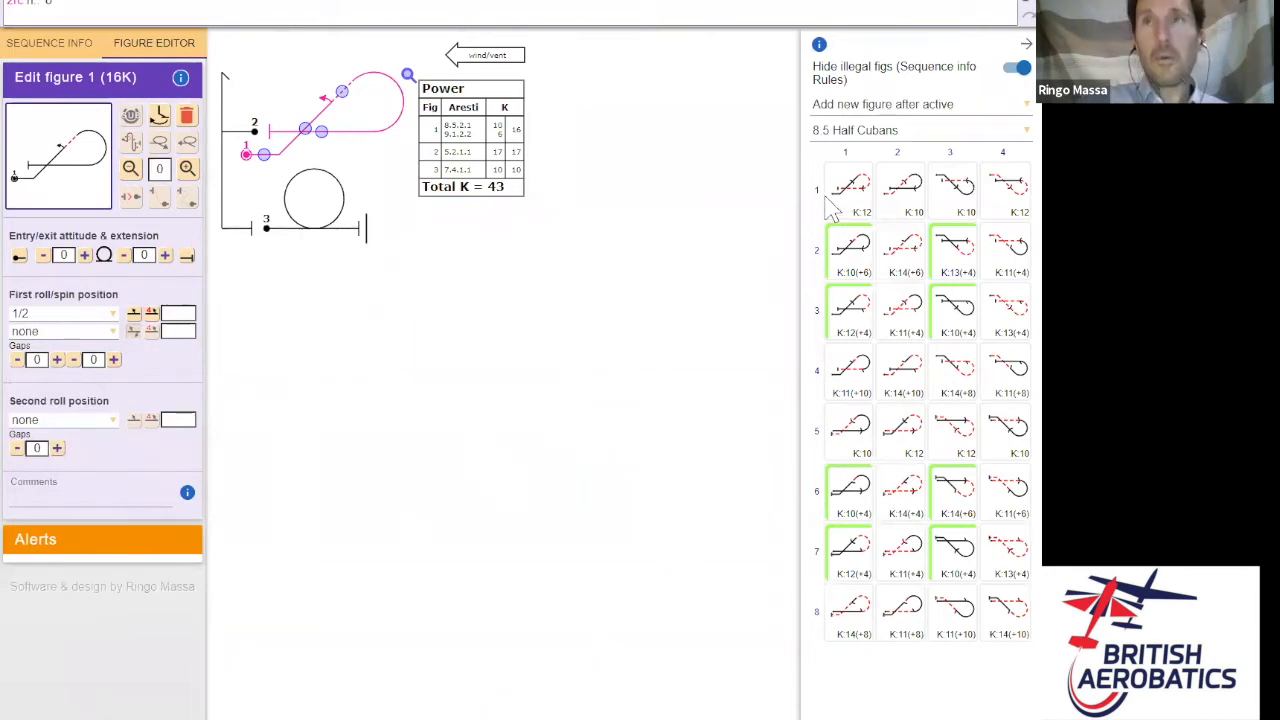
{"action": "left_click", "coordinate": [1006, 138]}
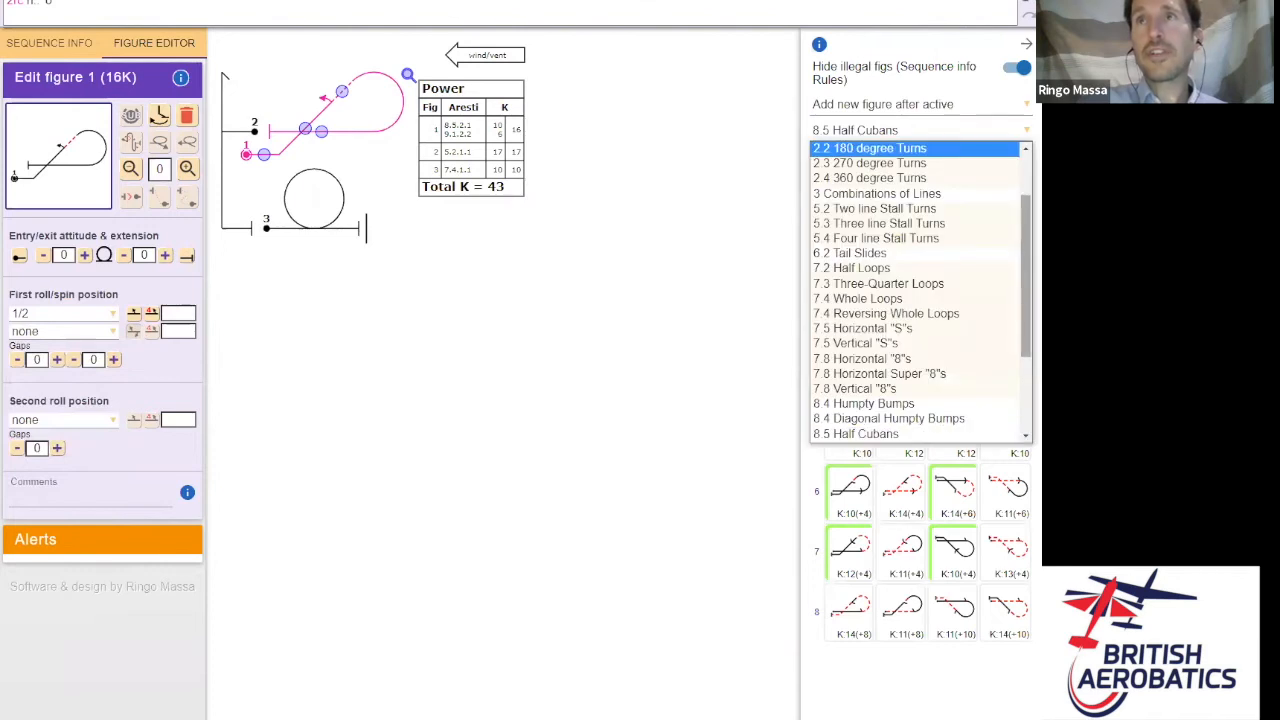
- Append a 7.2 half loop with a half roll as figure 4 at the sequence end
{"action": "scroll", "coordinate": [915, 223], "scroll_direction": "up", "scroll_amount": 6}
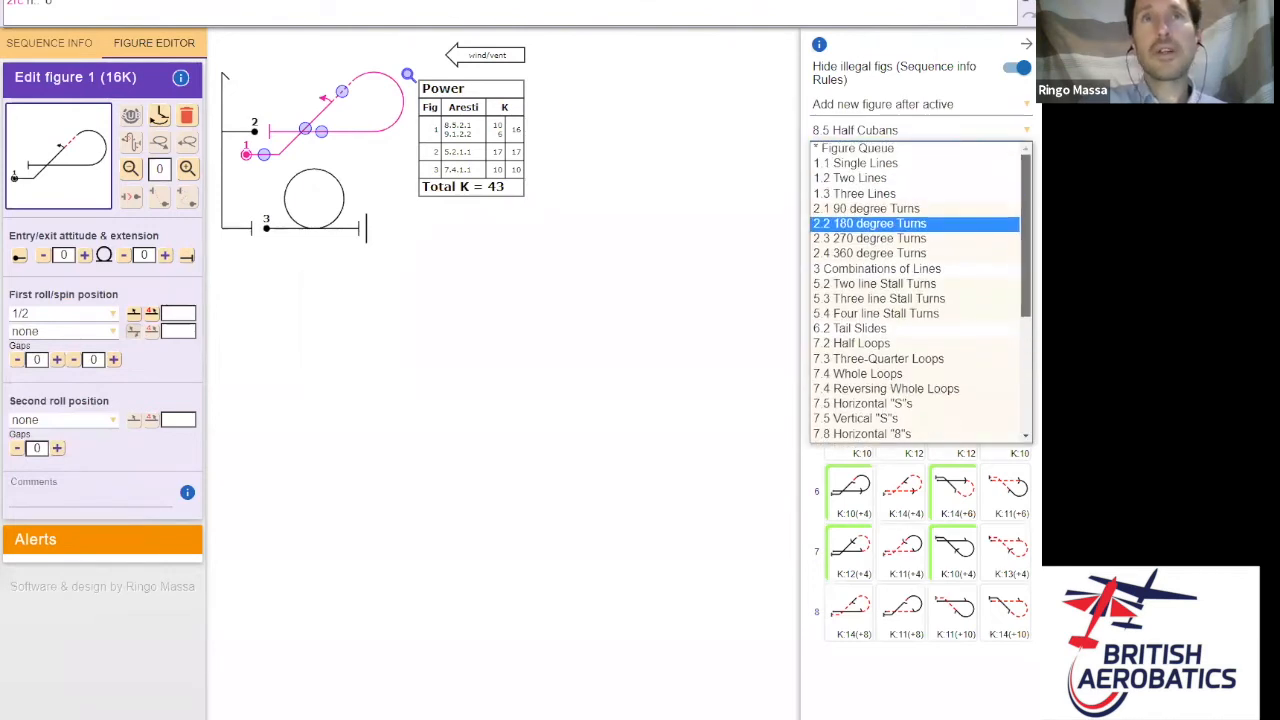
{"action": "scroll", "coordinate": [915, 223], "scroll_direction": "down", "scroll_amount": 2}
{"action": "scroll", "coordinate": [915, 223], "scroll_direction": "up", "scroll_amount": 2}
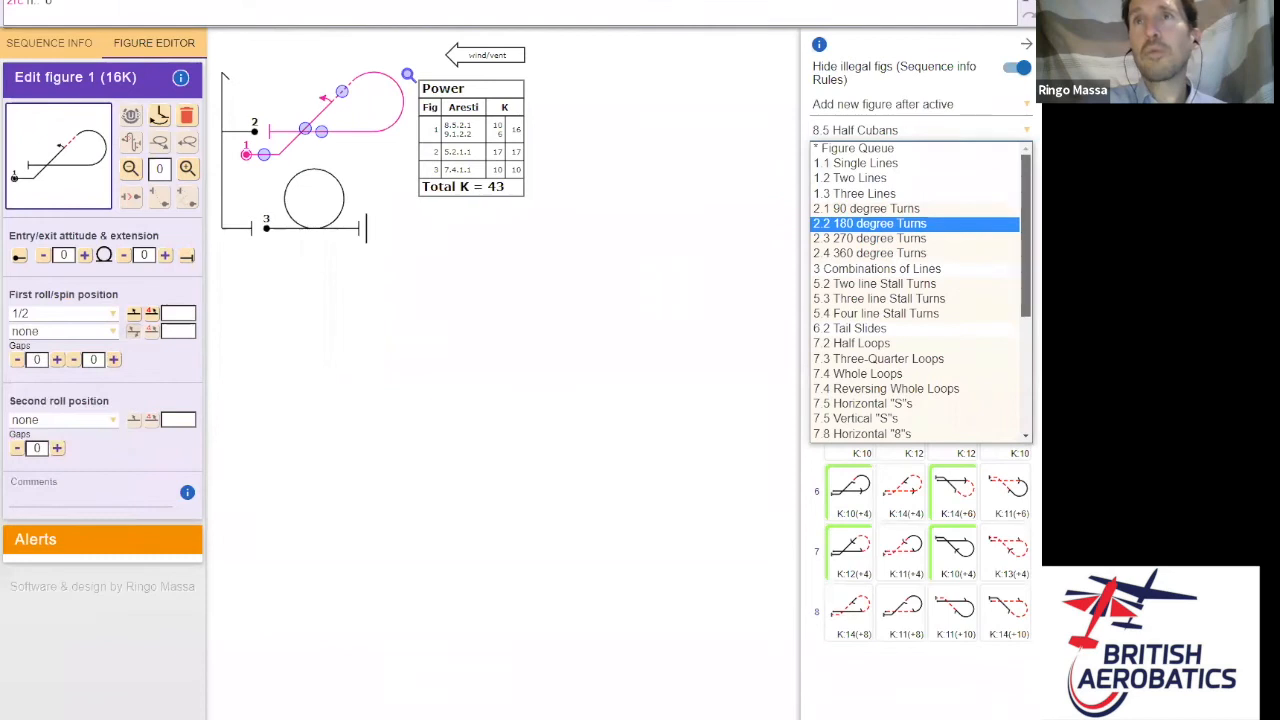
{"action": "left_click", "coordinate": [935, 344]}
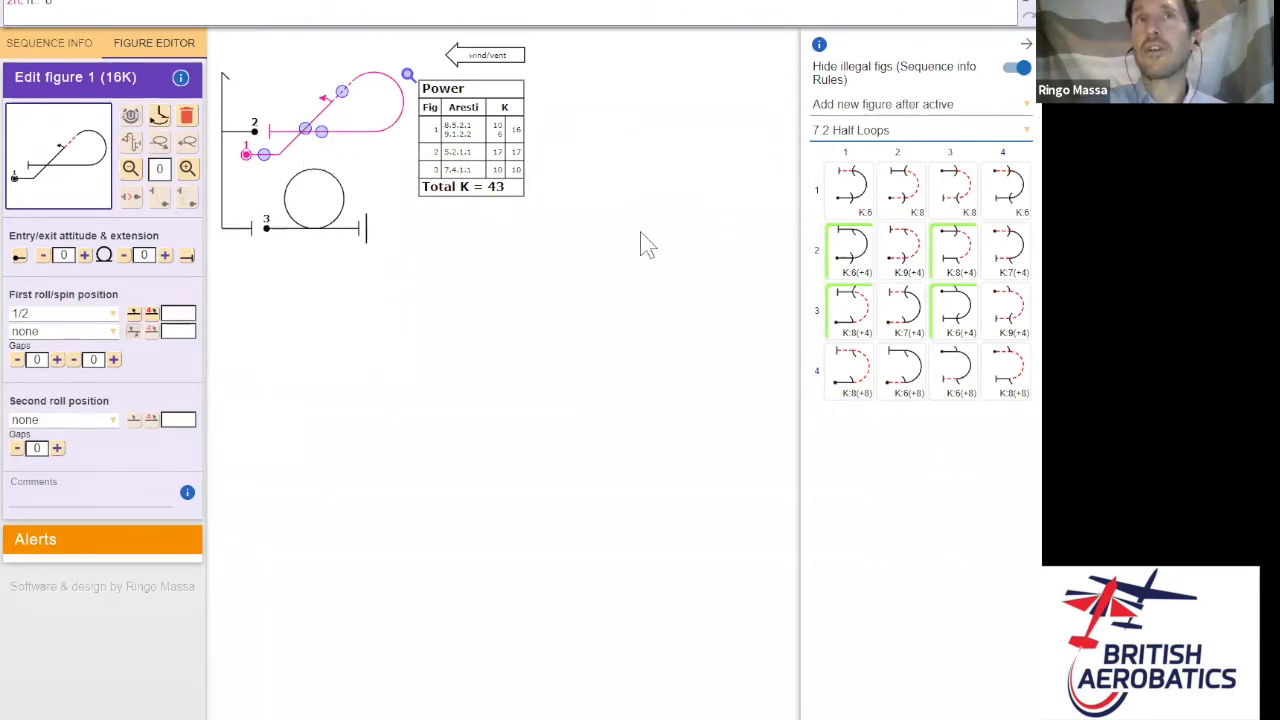
{"action": "left_click", "coordinate": [985, 106]}
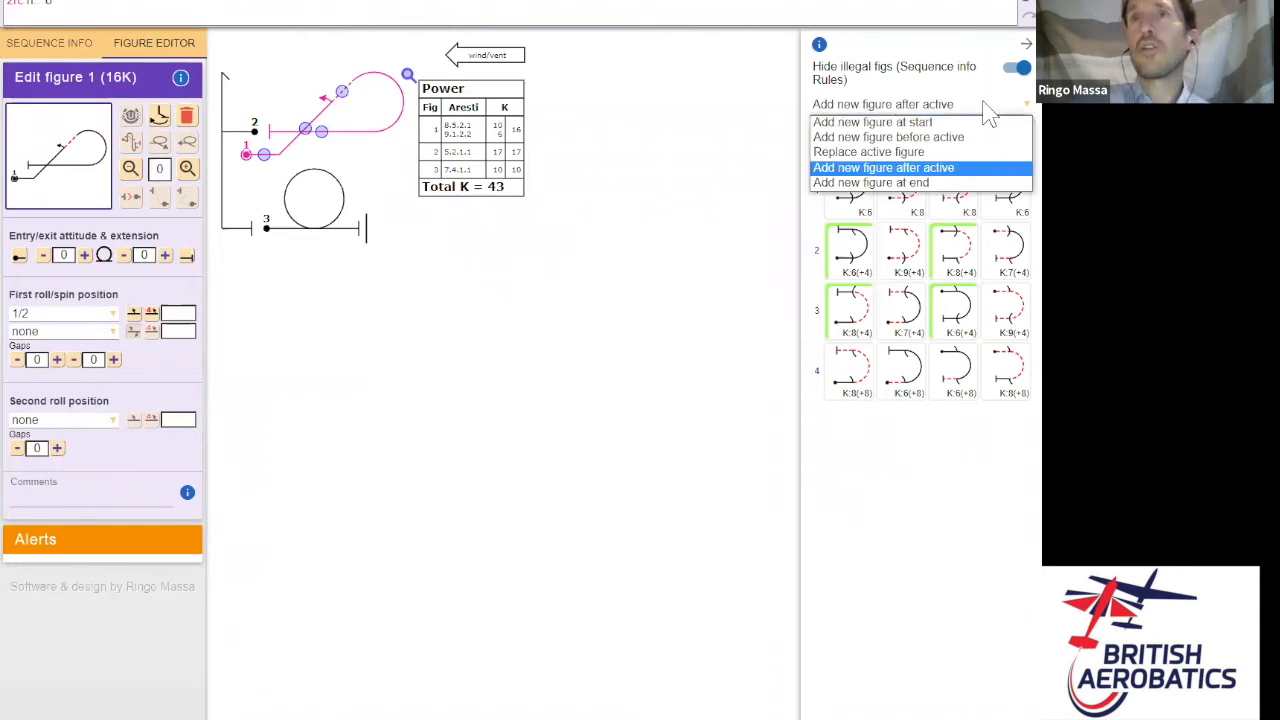
{"action": "left_click", "coordinate": [893, 184]}
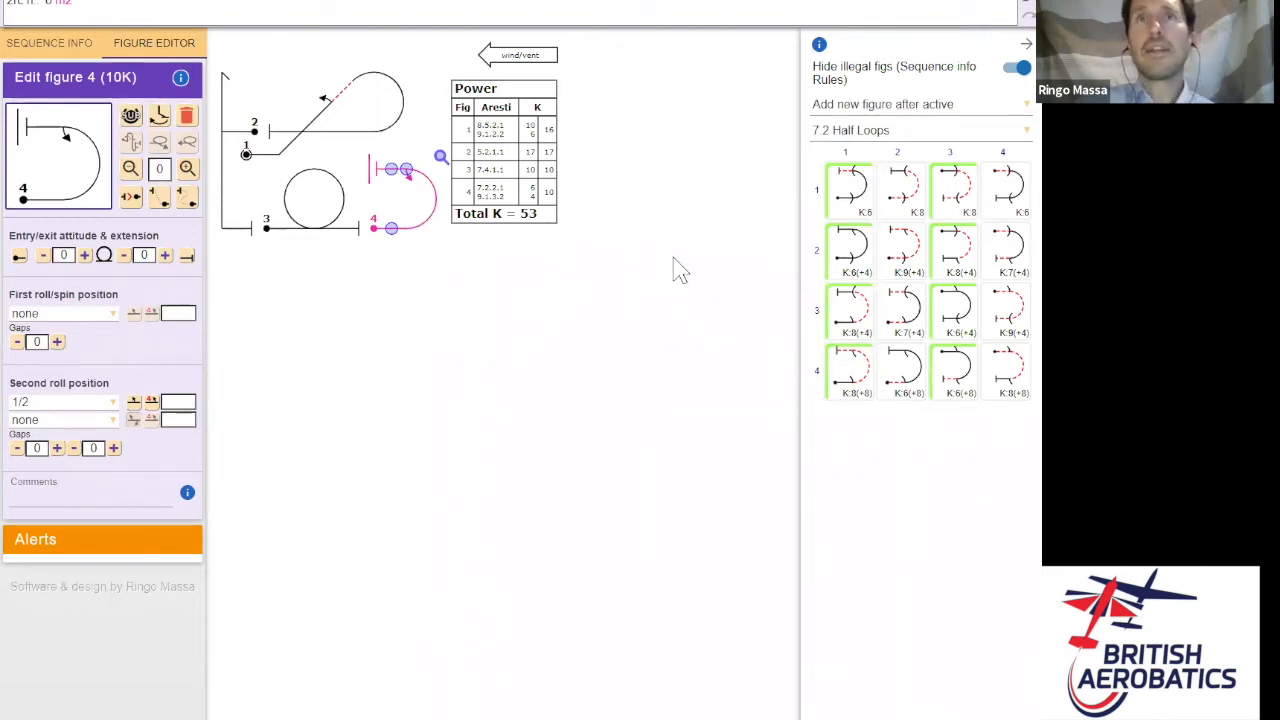
{"action": "left_click", "coordinate": [920, 130]}
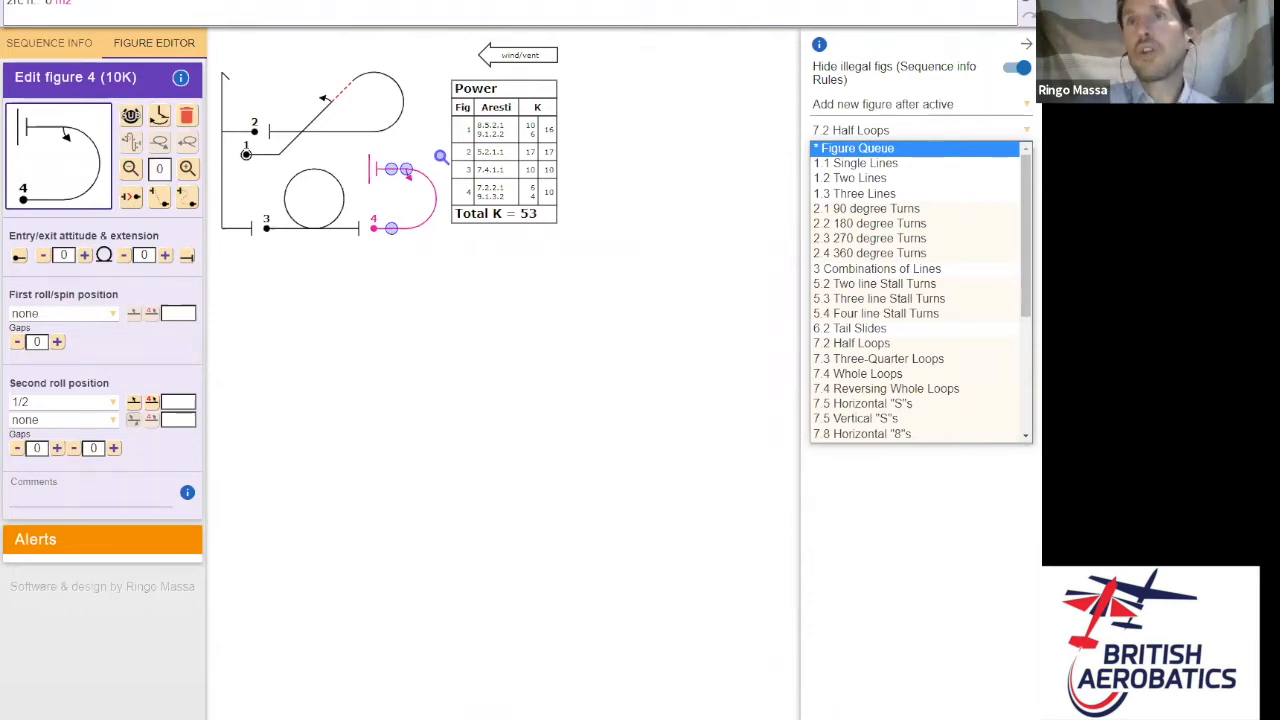
- Append a vertical line from 1.1 Single Lines as figure 5
{"action": "left_click", "coordinate": [913, 166]}
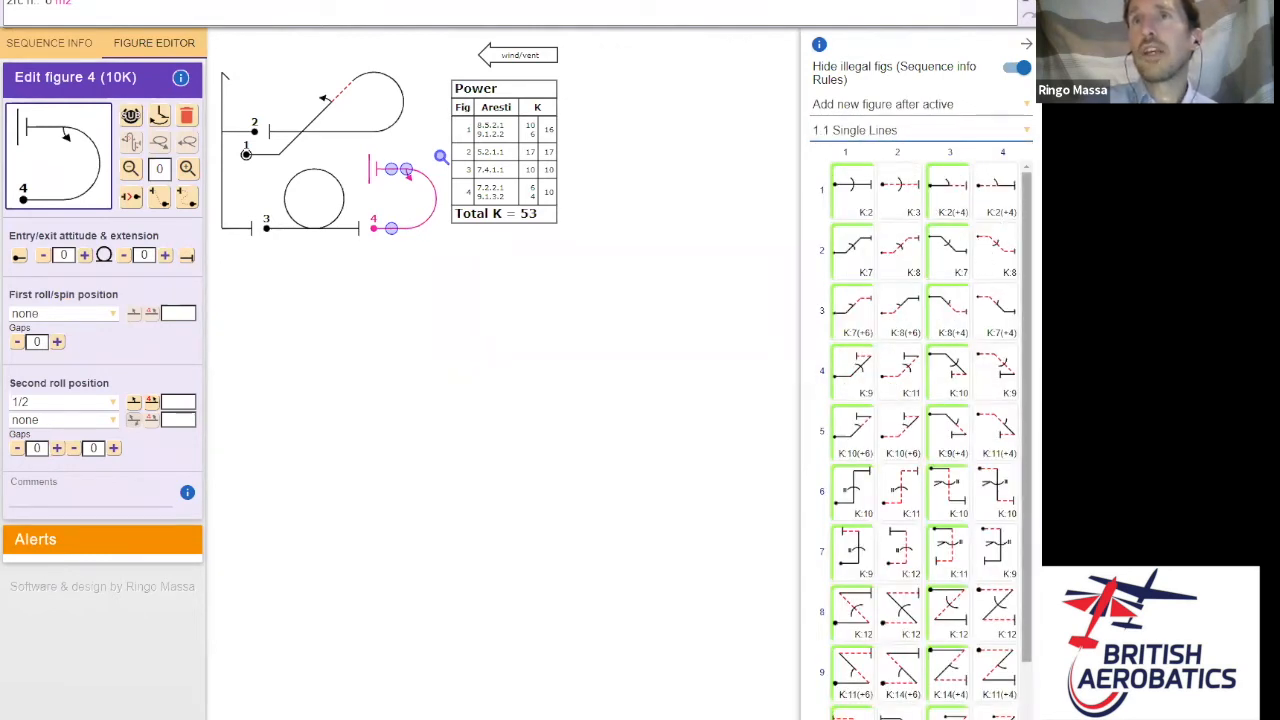
{"action": "scroll", "coordinate": [920, 420], "scroll_direction": "down", "scroll_amount": 1}
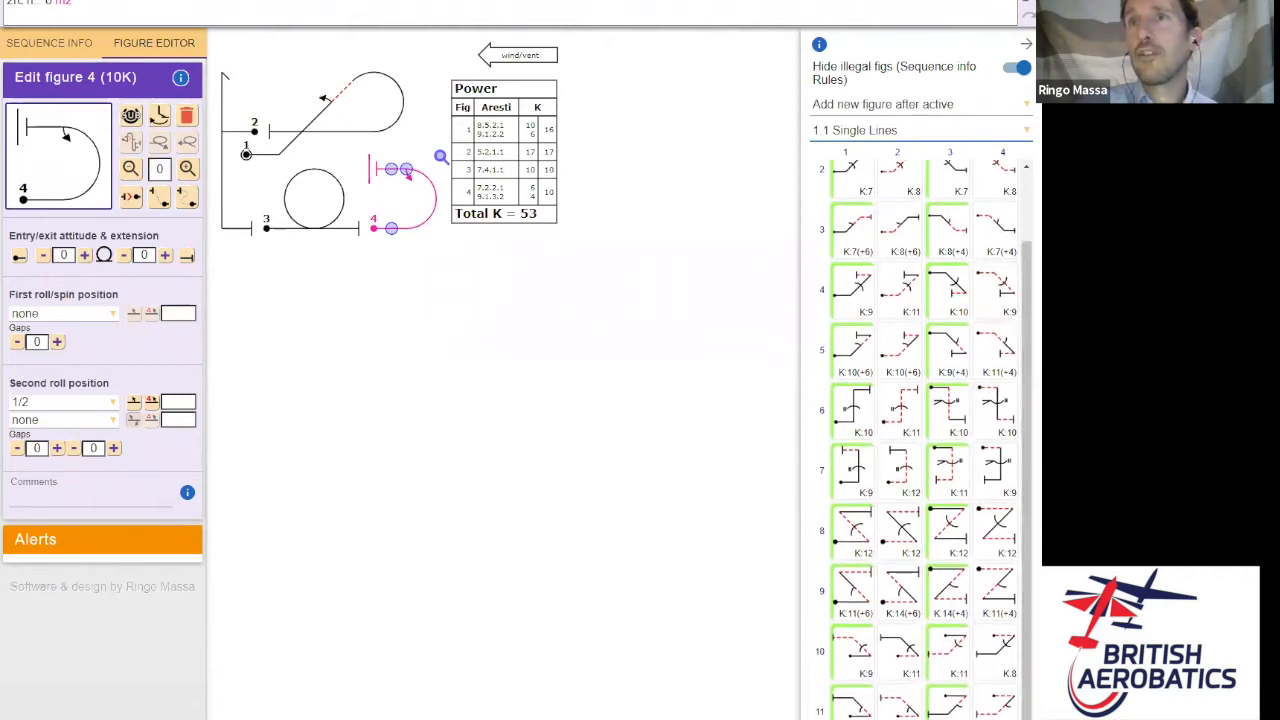
{"action": "left_click", "coordinate": [958, 430]}
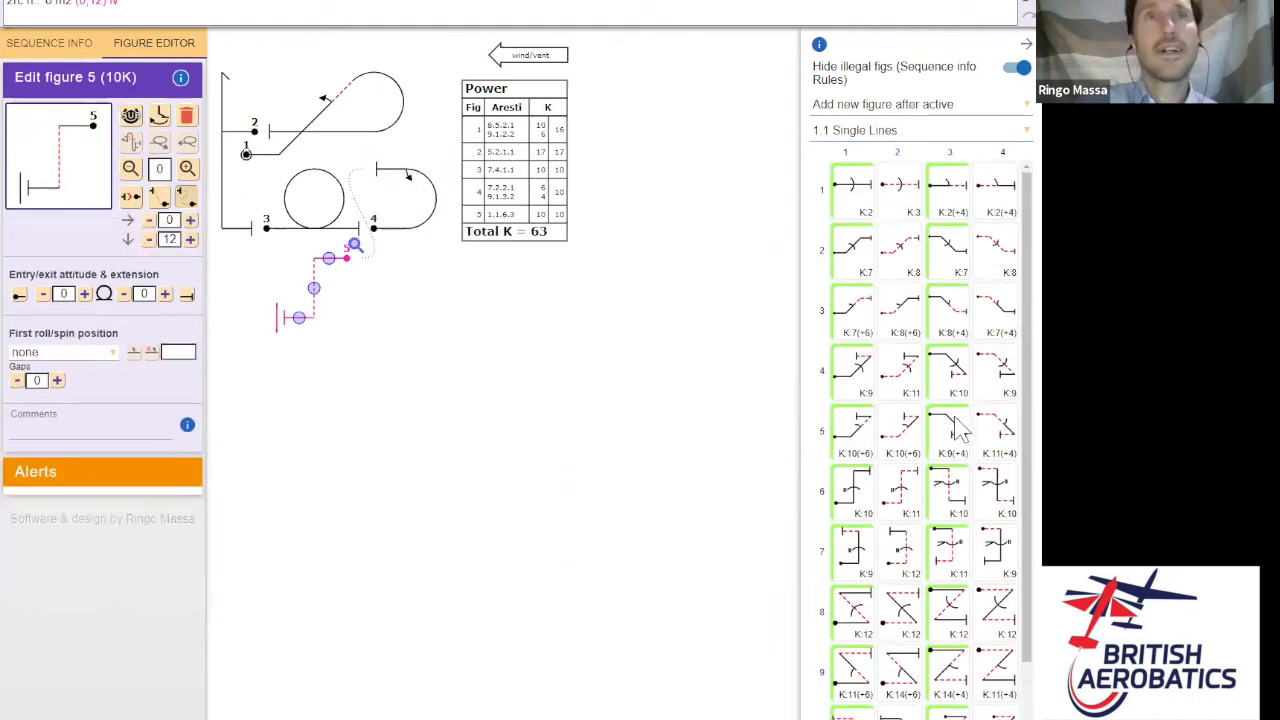
- Give figure 5's first roll position a 1 1/2 positive spin (1.1.6.3, K 13)
{"action": "left_click", "coordinate": [100, 355]}
{"action": "left_click_drag", "start_coordinate": [113, 420], "coordinate": [115, 525]}
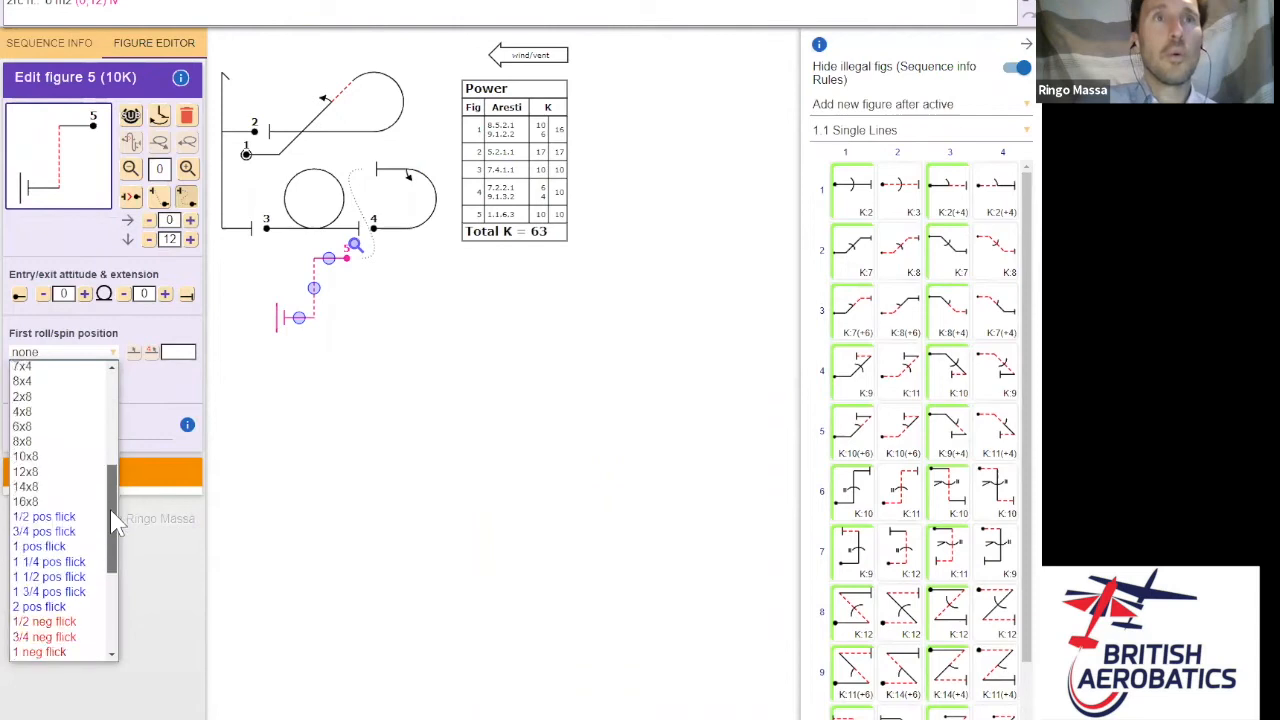
{"action": "scroll", "coordinate": [115, 525], "scroll_direction": "down", "scroll_amount": 2}
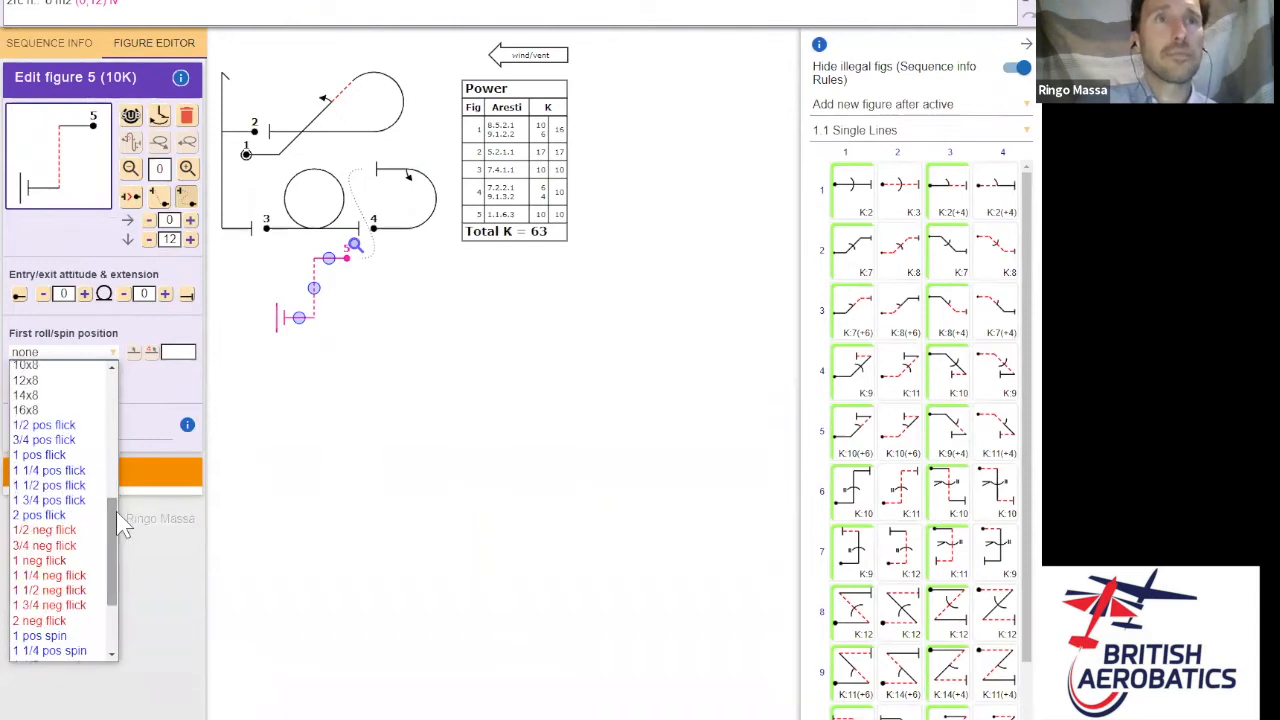
{"action": "scroll", "coordinate": [118, 545], "scroll_direction": "down", "scroll_amount": 3}
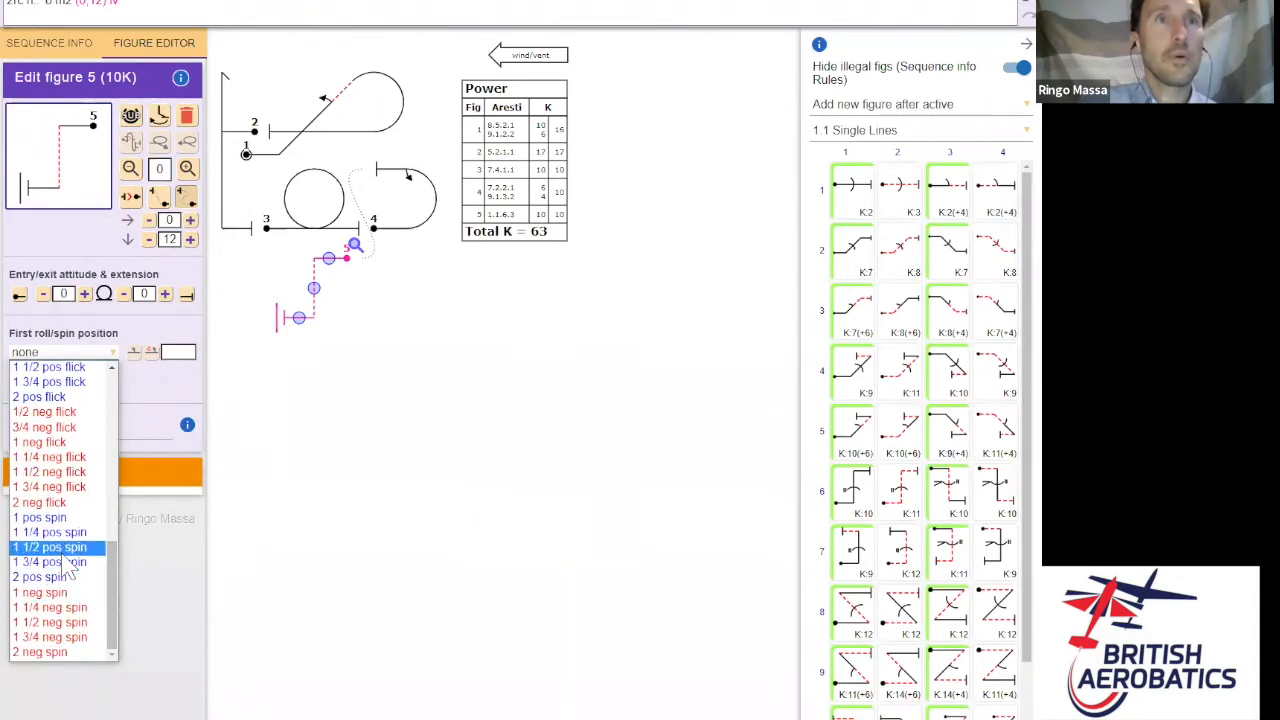
{"action": "left_click", "coordinate": [55, 547]}
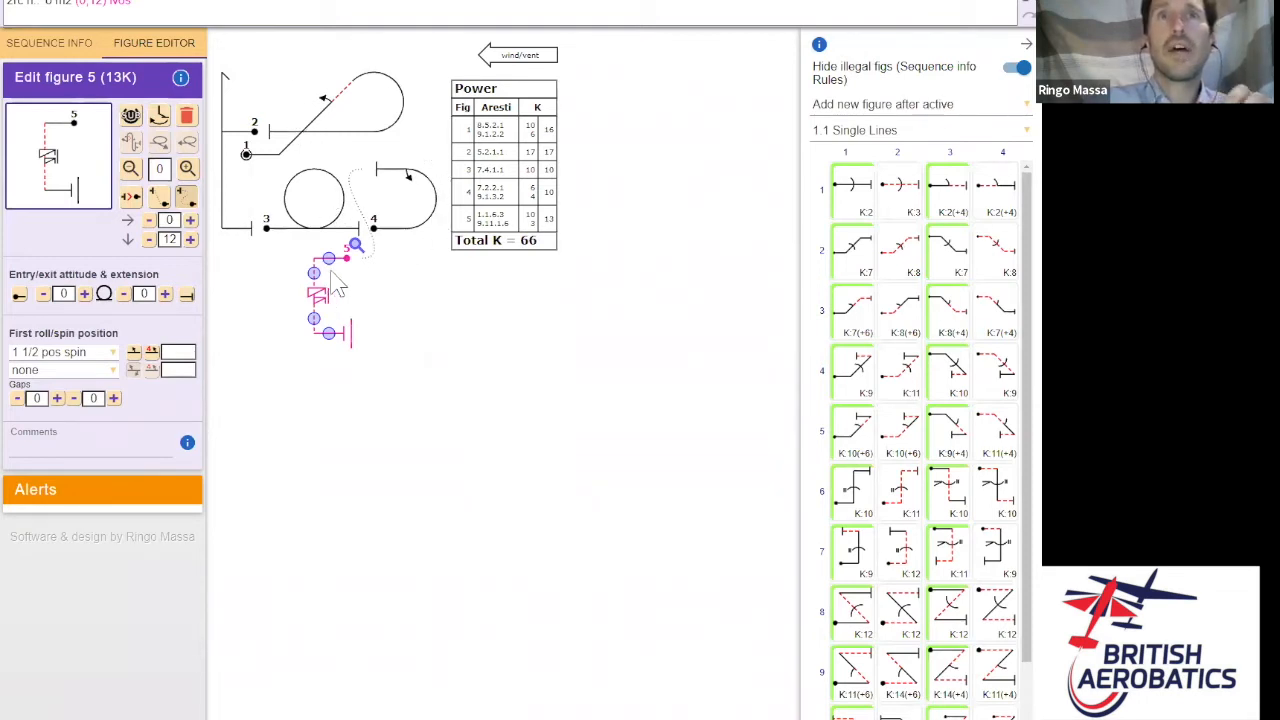
{"action": "left_click", "coordinate": [247, 3]}
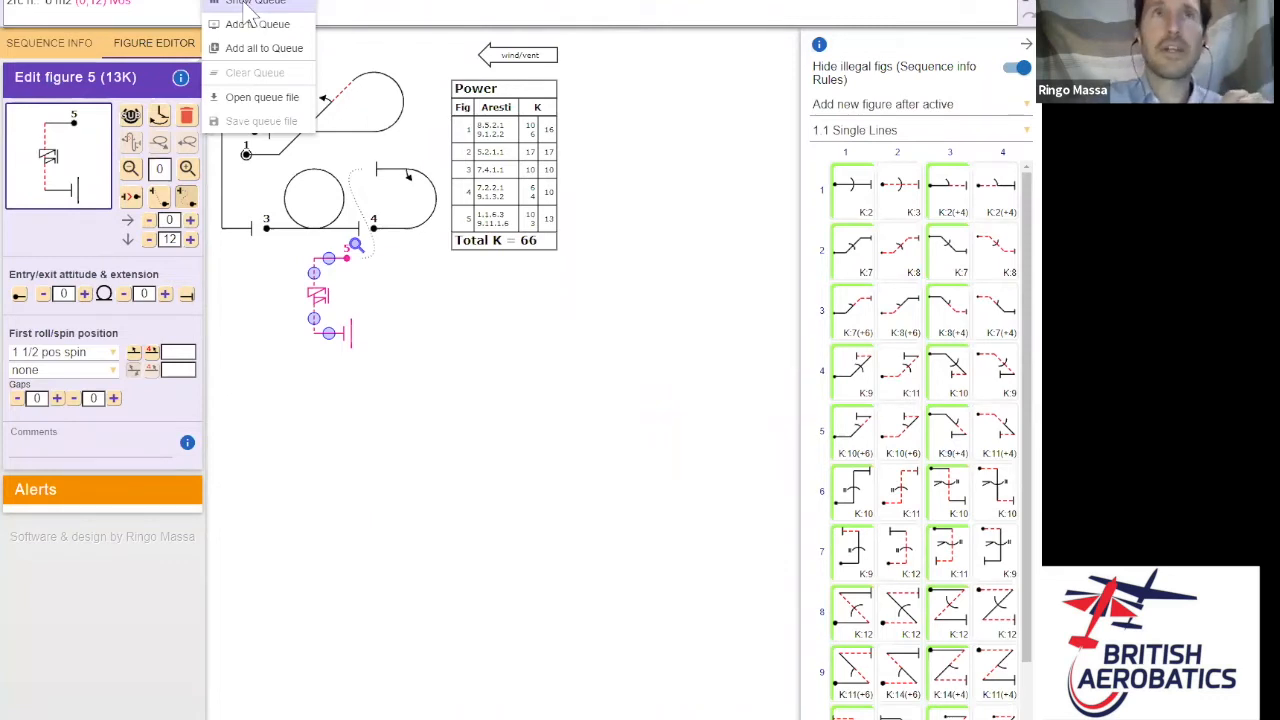
- Save the spinning line figure 5 to the queue and delete it from the sequence
{"action": "left_click", "coordinate": [252, 4]}
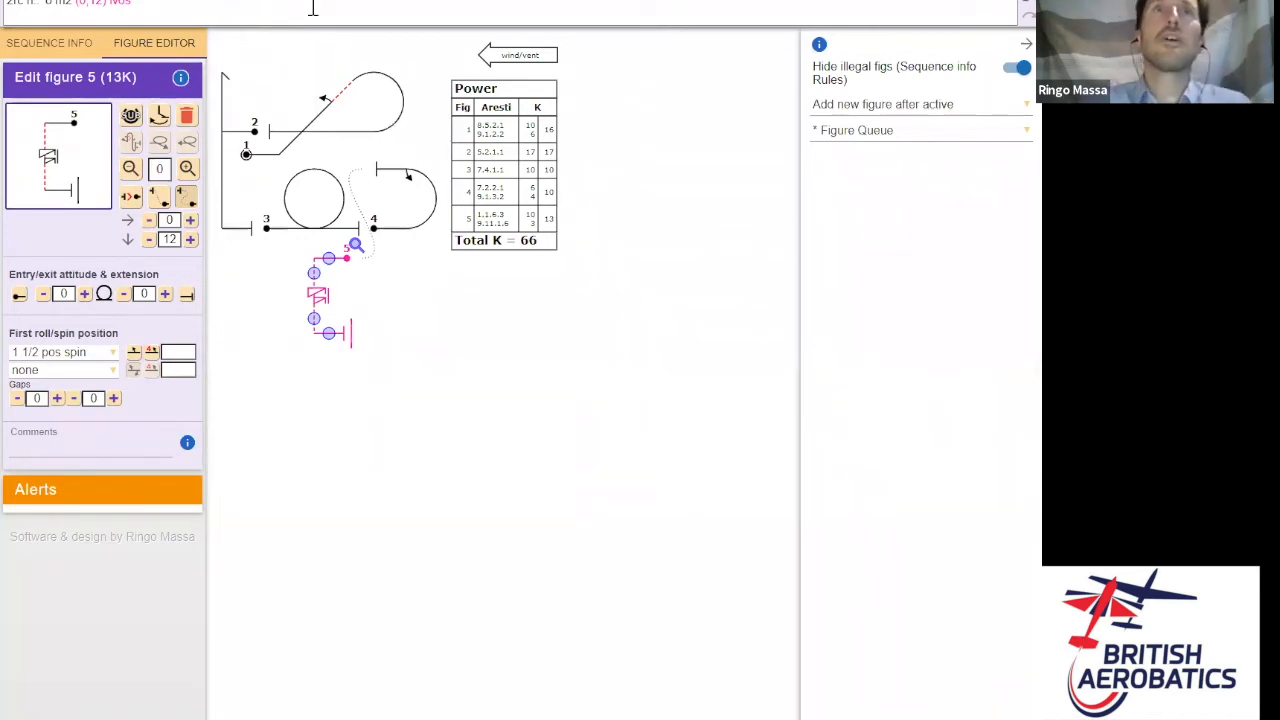
{"action": "left_click", "coordinate": [240, 3]}
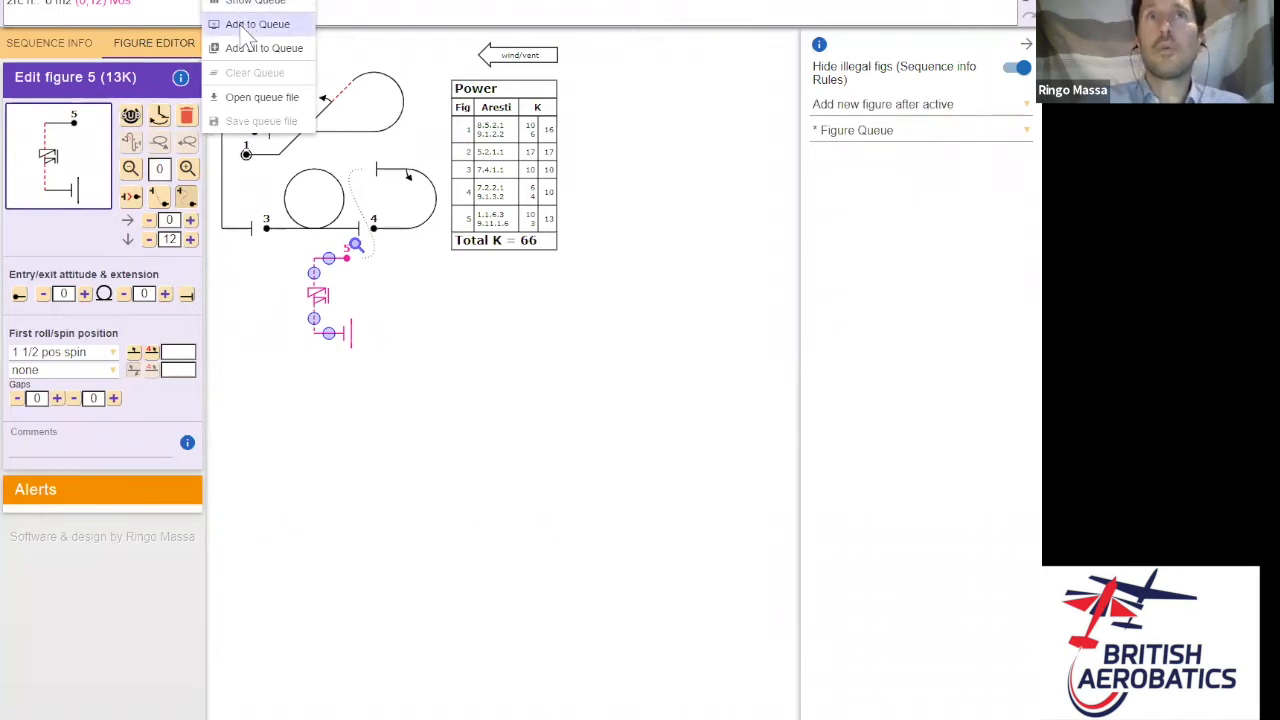
{"action": "left_click", "coordinate": [247, 28]}
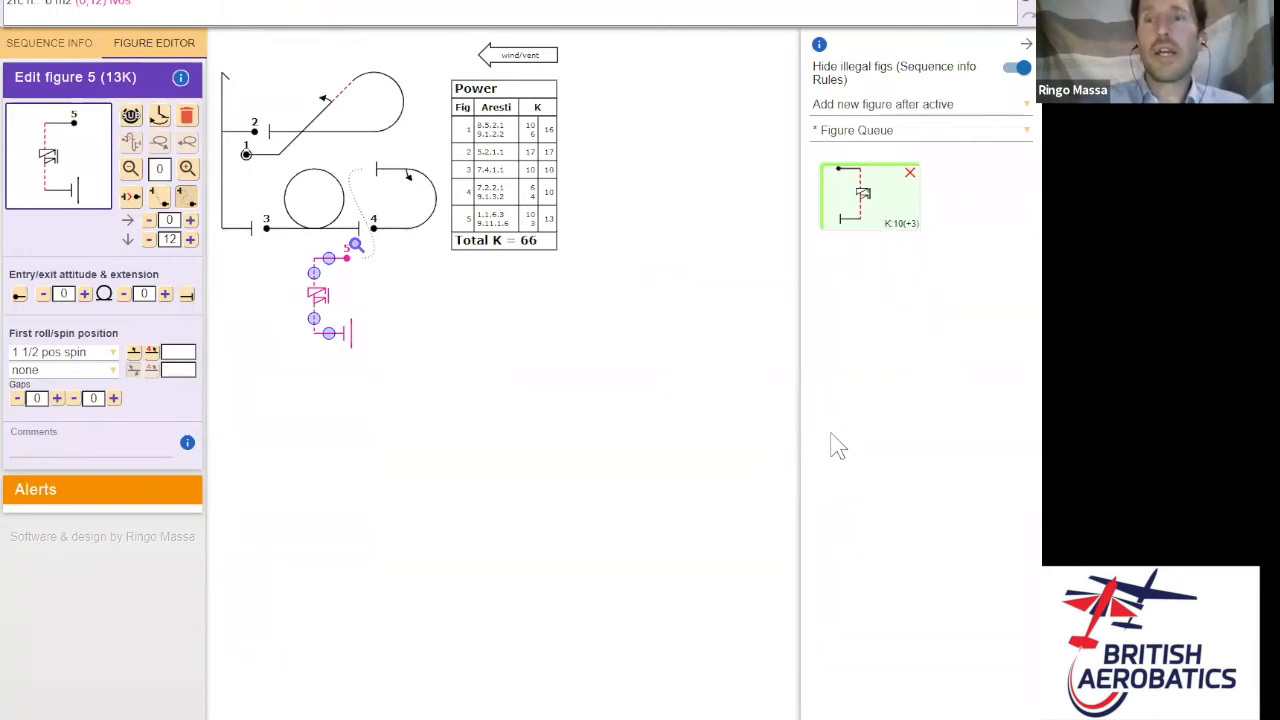
{"action": "left_click", "coordinate": [187, 118]}
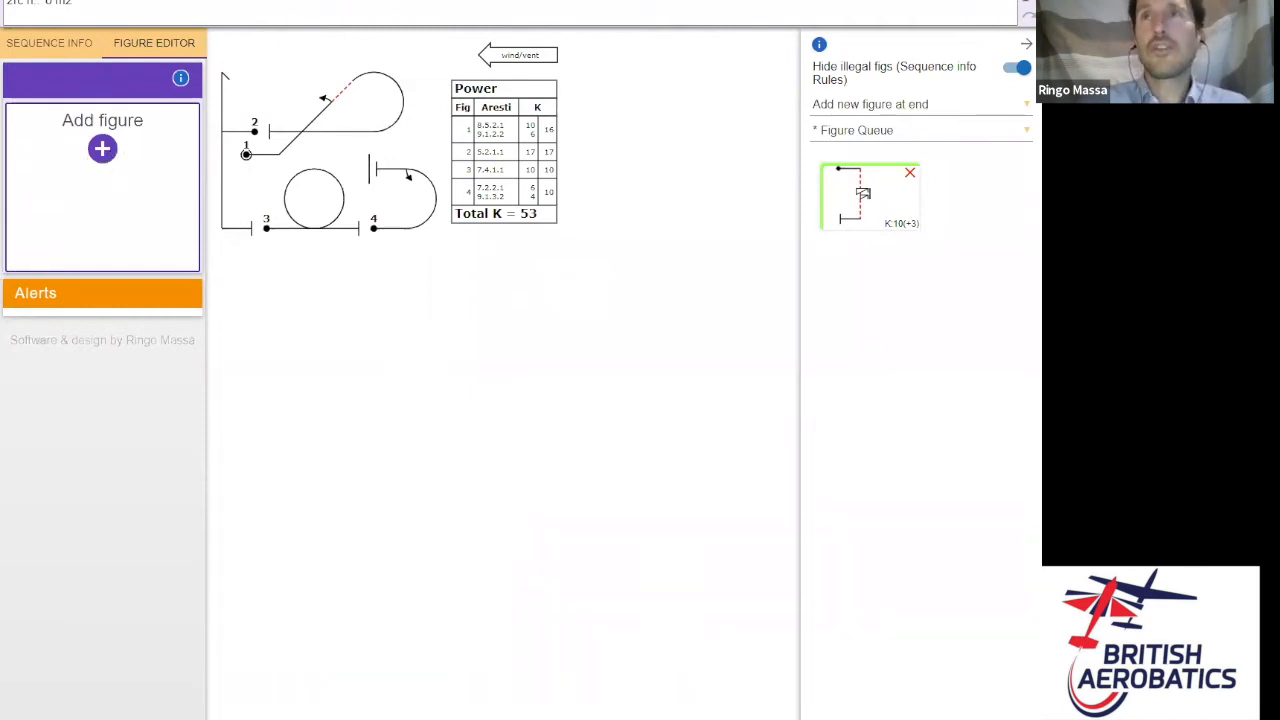
- Append a 180° turn 2.2.1.1 as figure 5
{"action": "left_click", "coordinate": [920, 130]}
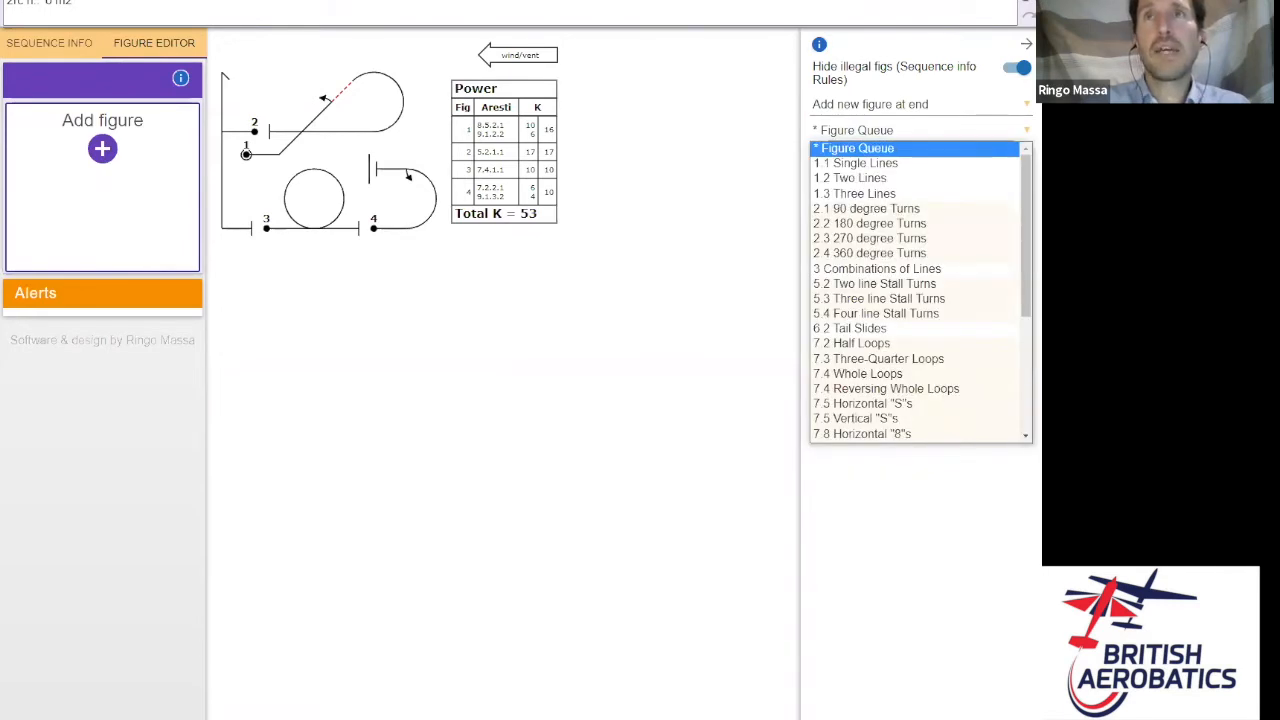
{"action": "left_click", "coordinate": [905, 224]}
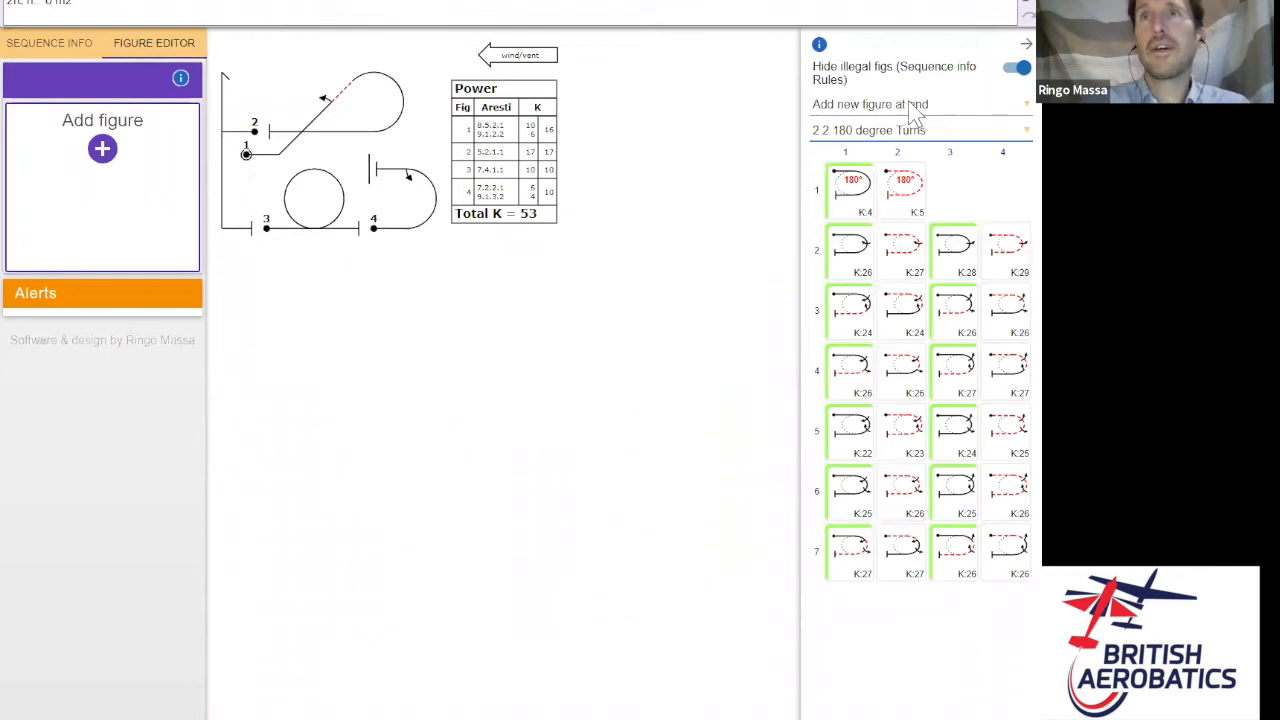
{"action": "left_click", "coordinate": [860, 207]}
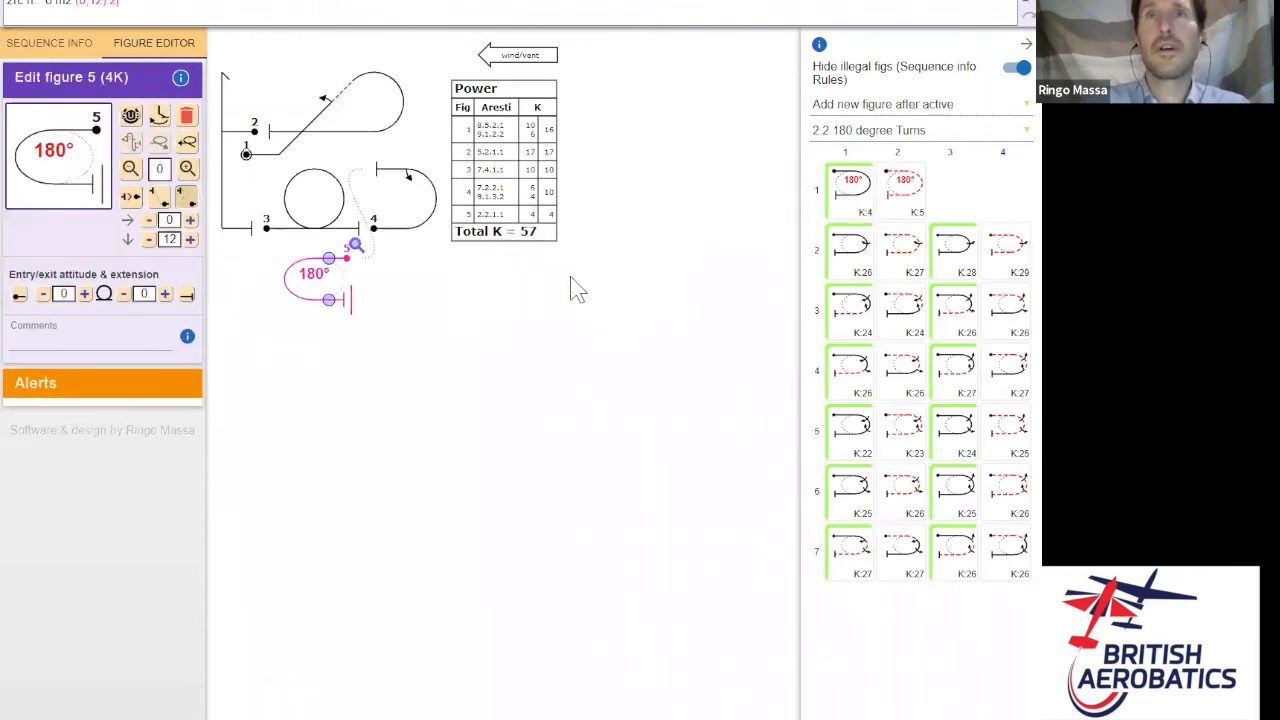
- Append a 45° line 1.1.2.1 from Single Lines as figure 6
{"action": "left_click", "coordinate": [989, 131]}
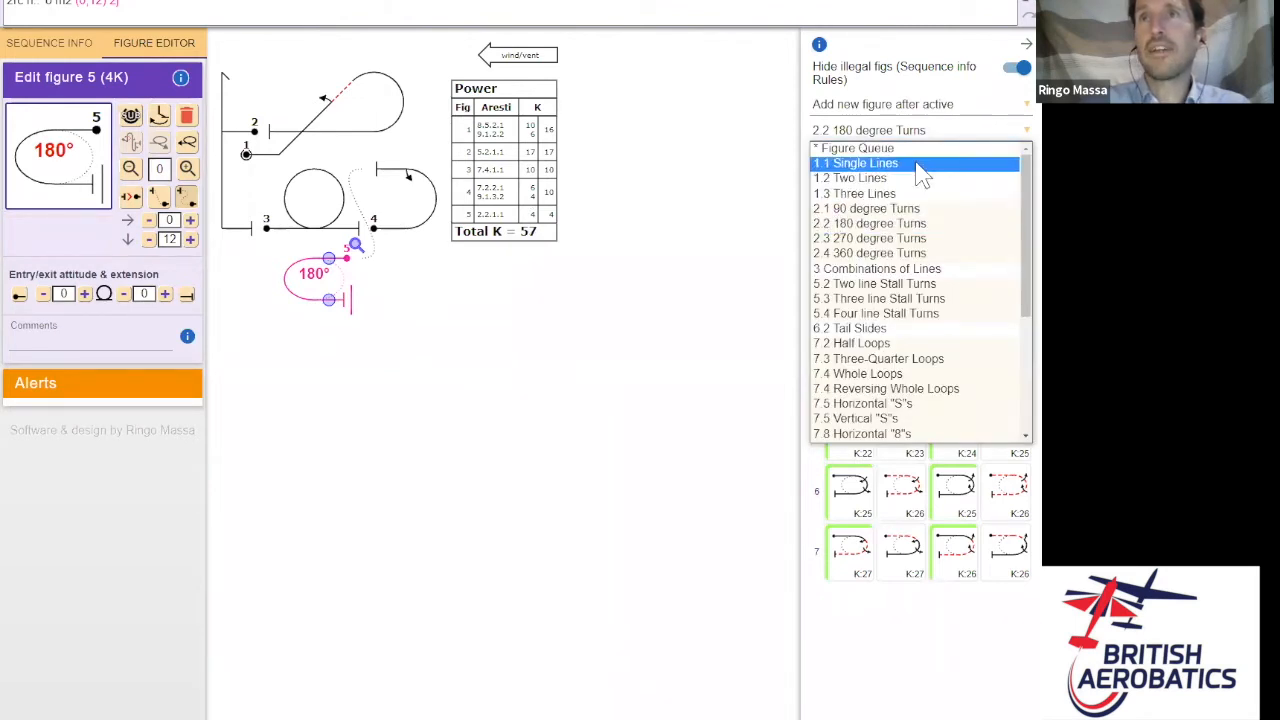
{"action": "left_click", "coordinate": [918, 166]}
{"action": "left_click", "coordinate": [858, 255]}
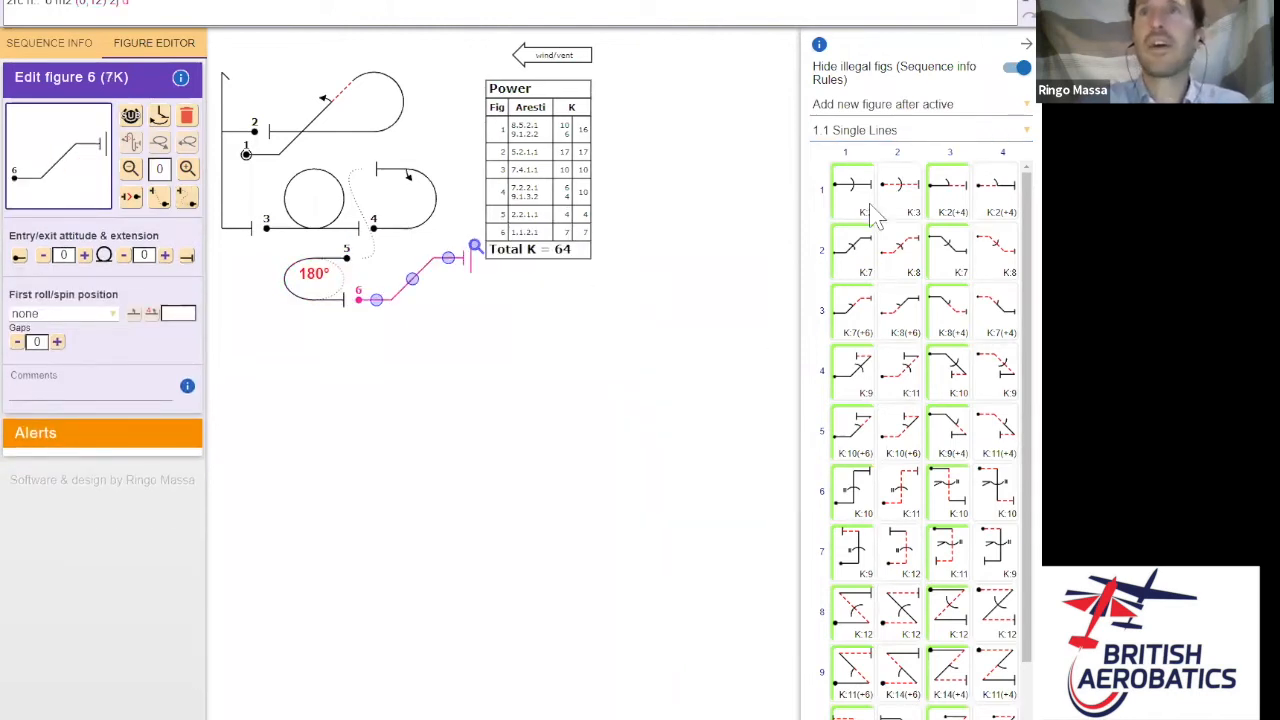
- Add the queued spinning vertical line as figure 7 and remove it from the queue
{"action": "left_click", "coordinate": [250, 3]}
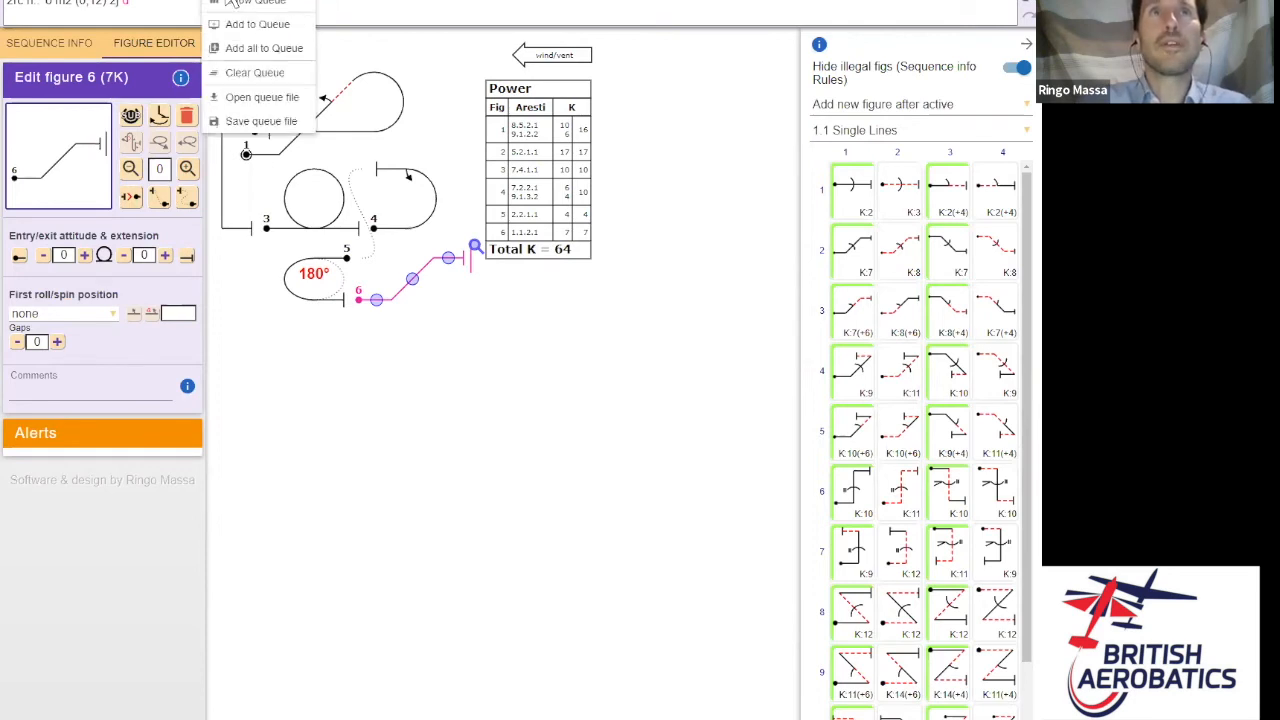
{"action": "left_click", "coordinate": [238, 3]}
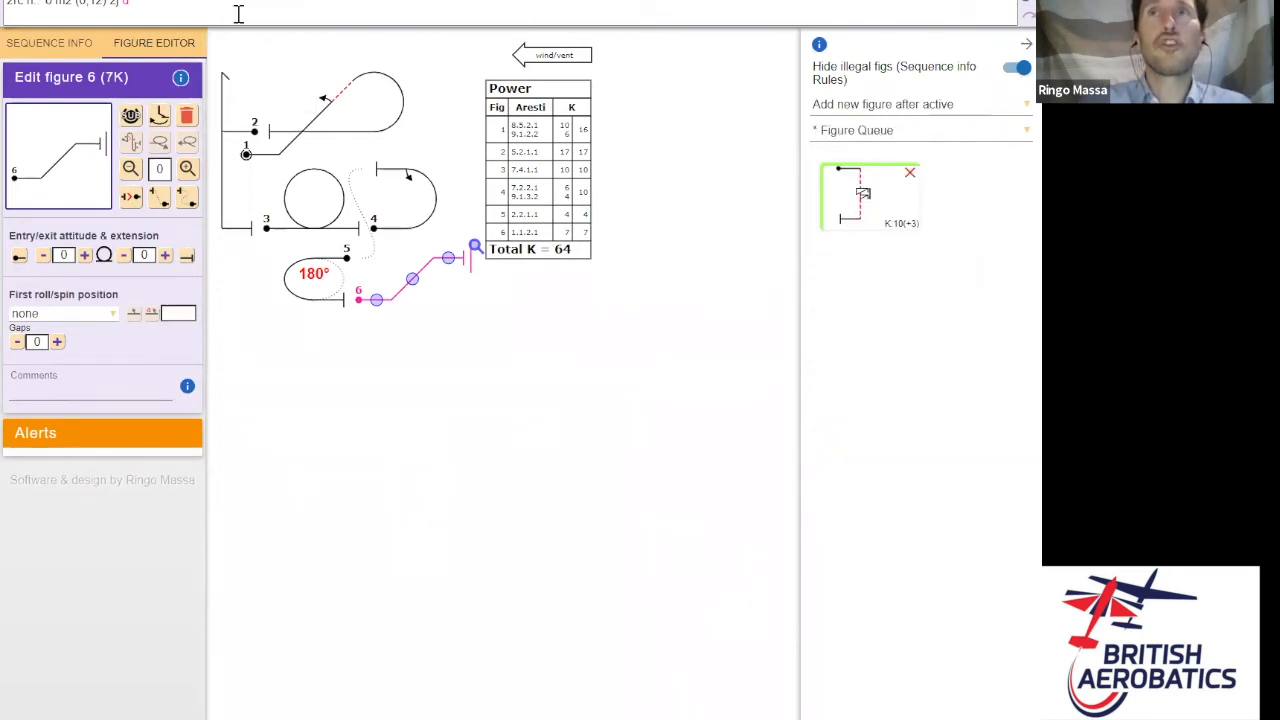
{"action": "left_click", "coordinate": [870, 205]}
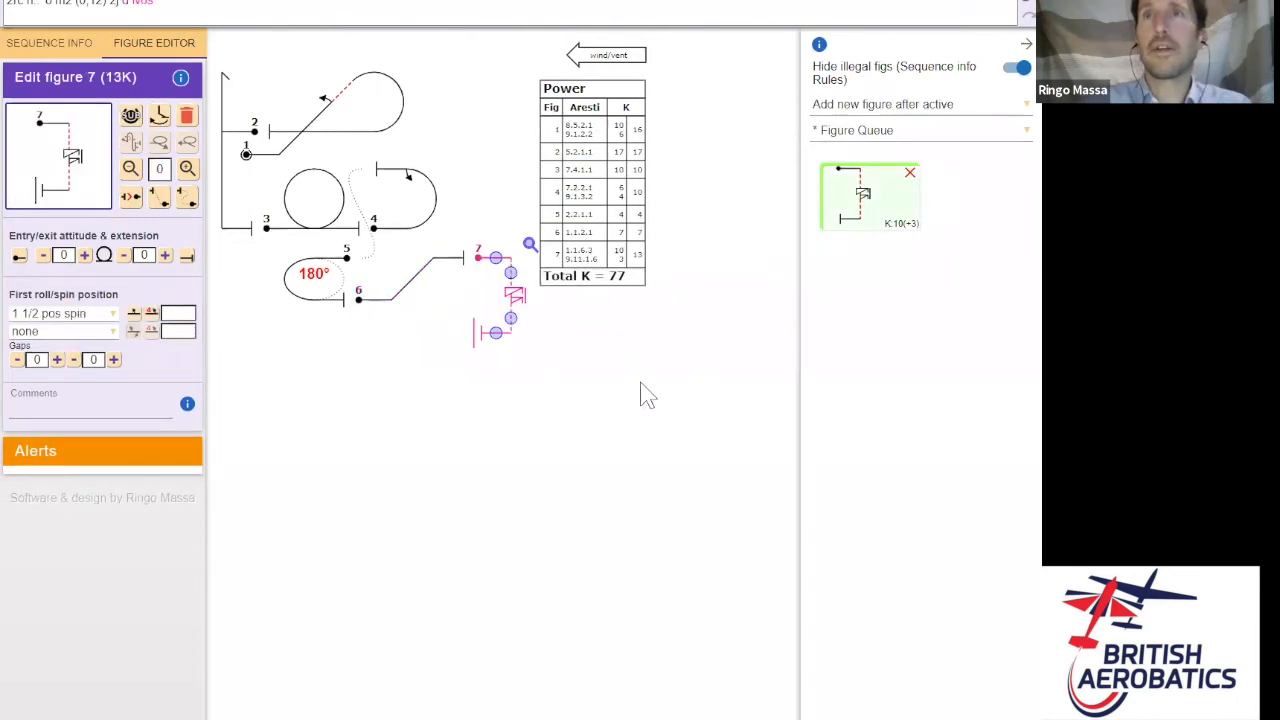
{"action": "left_click", "coordinate": [911, 175]}
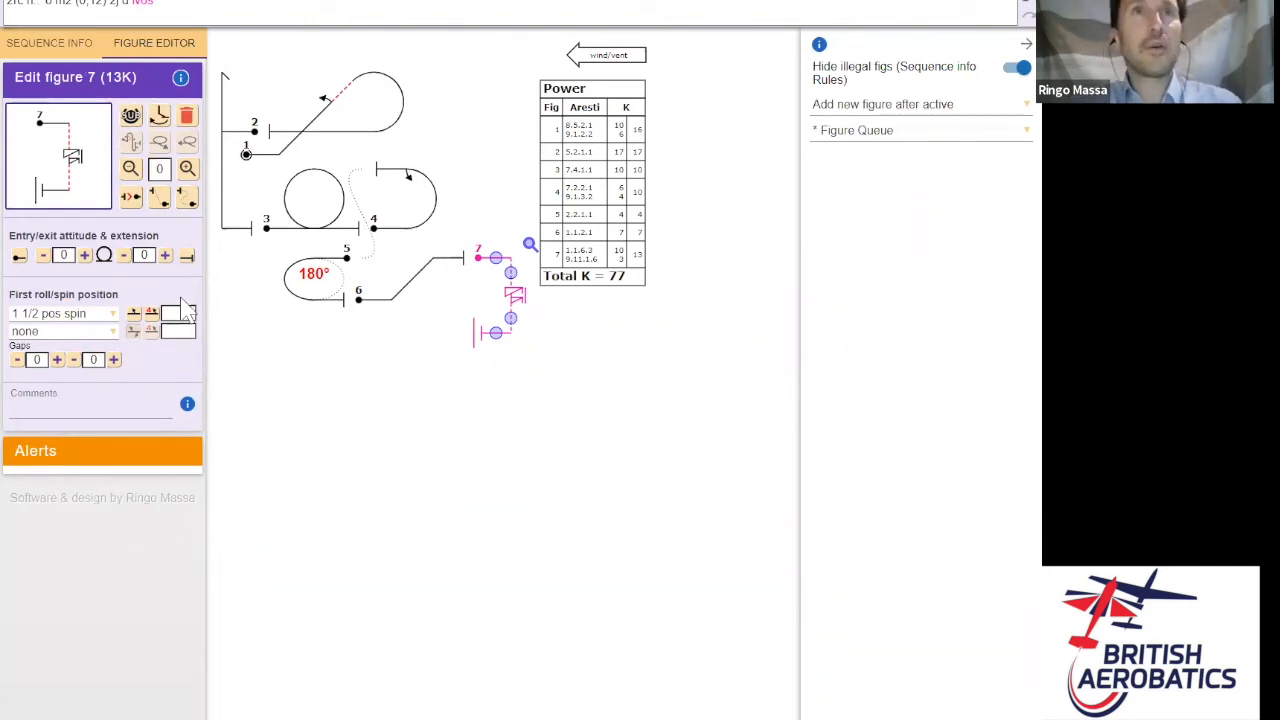
{"action": "left_click", "coordinate": [319, 7]}
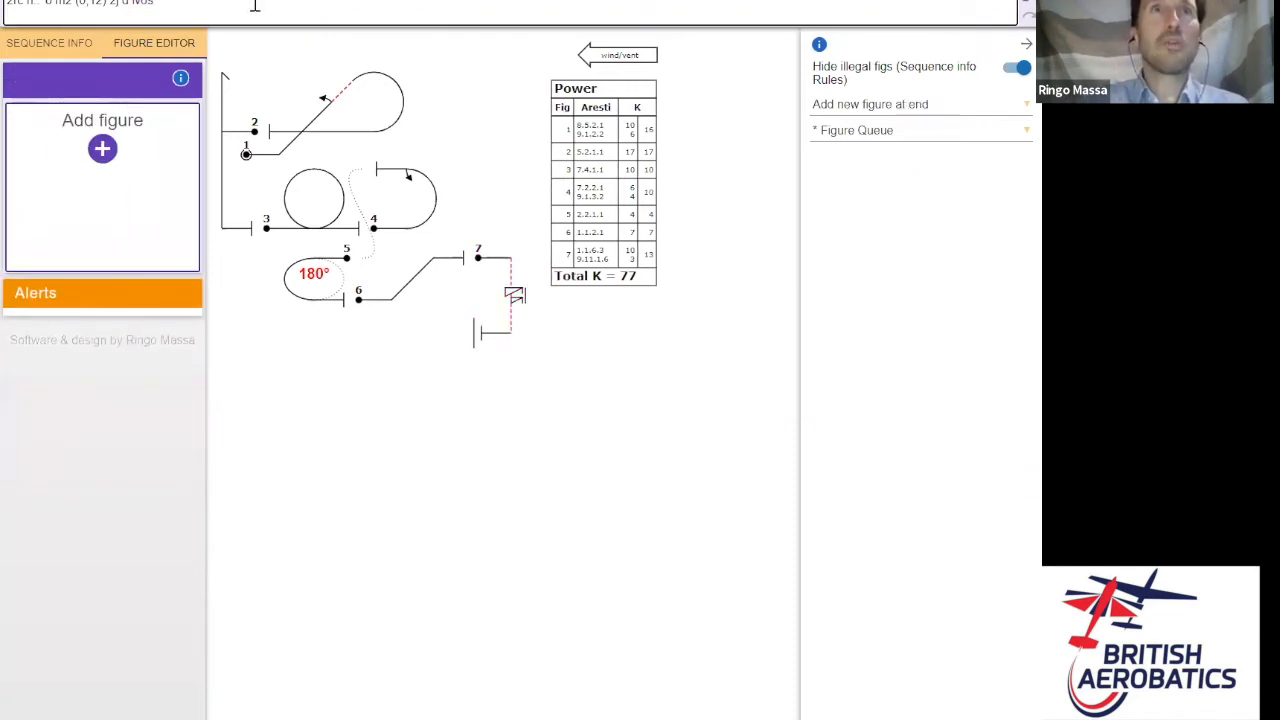
- Paste figures 8–10 into the sequence string and lengthen figure 7's vertical line
{"action": "key", "text": "ctrl+v"}
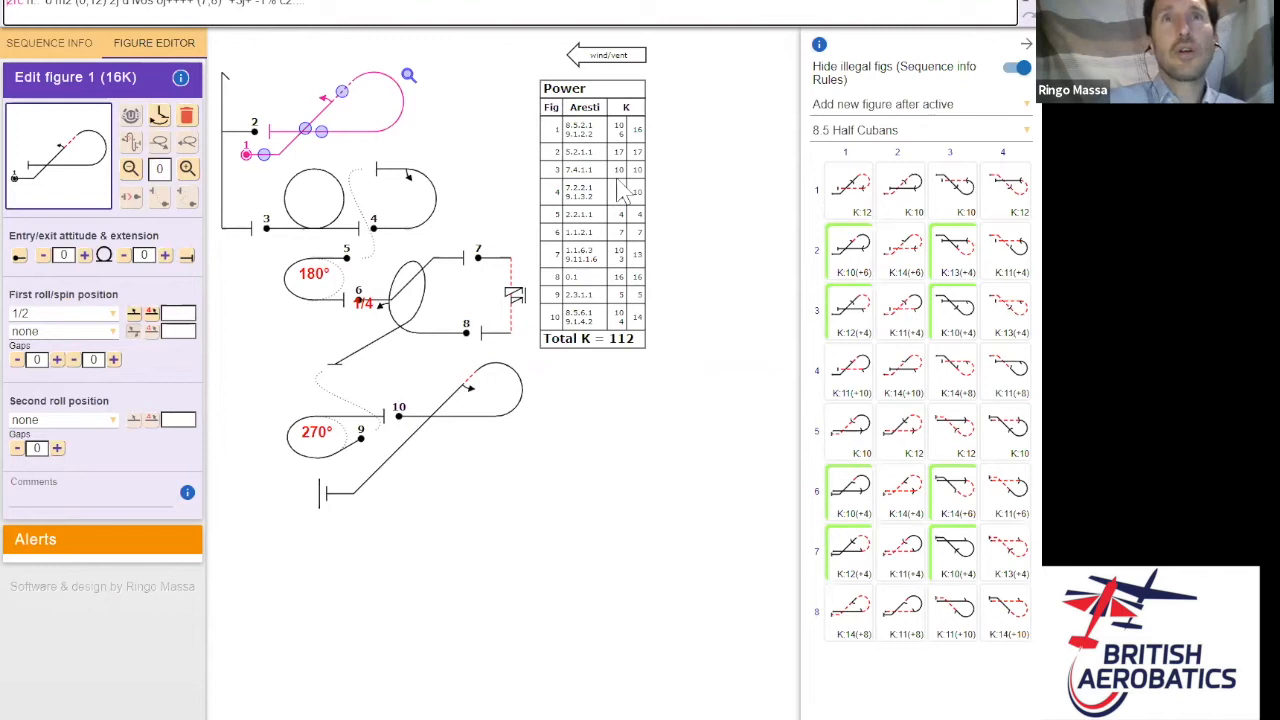
{"action": "left_click", "coordinate": [512, 276]}
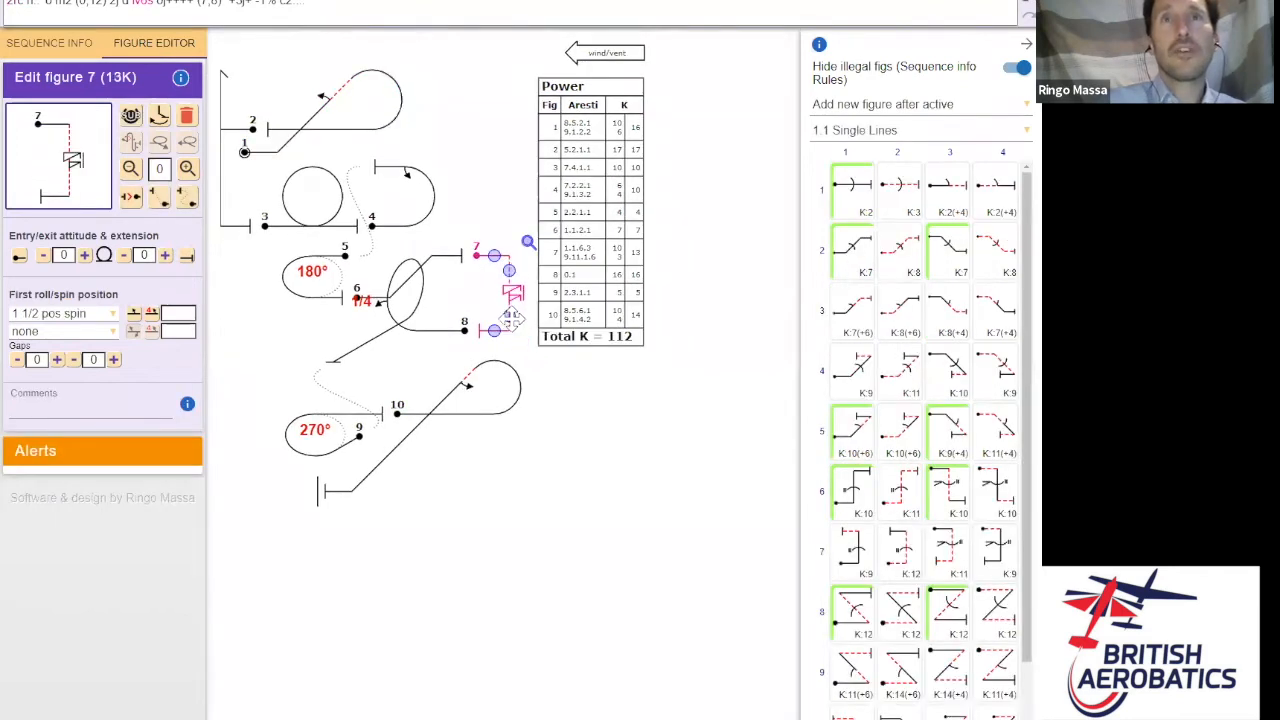
{"action": "left_click_drag", "start_coordinate": [509, 316], "coordinate": [509, 351]}
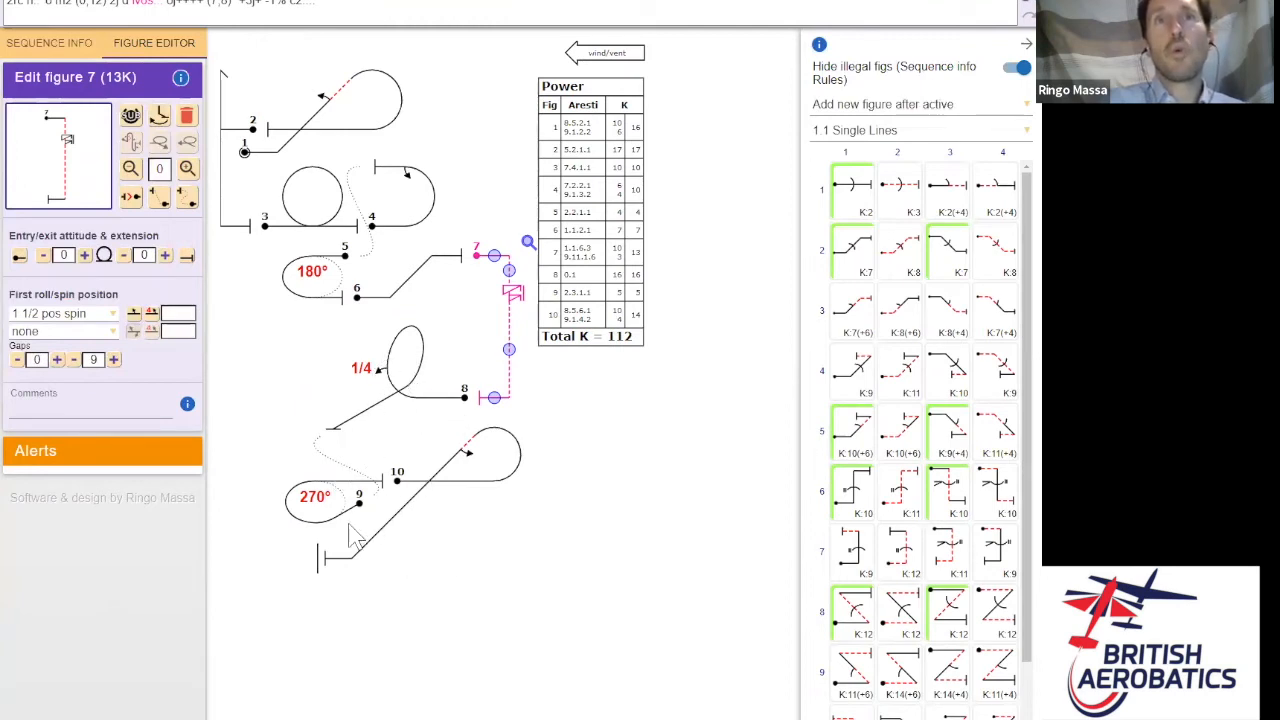
- Toggle figure 8's exit direction and back, then shift figures 9 and 10 left and up
{"action": "left_click", "coordinate": [408, 388]}
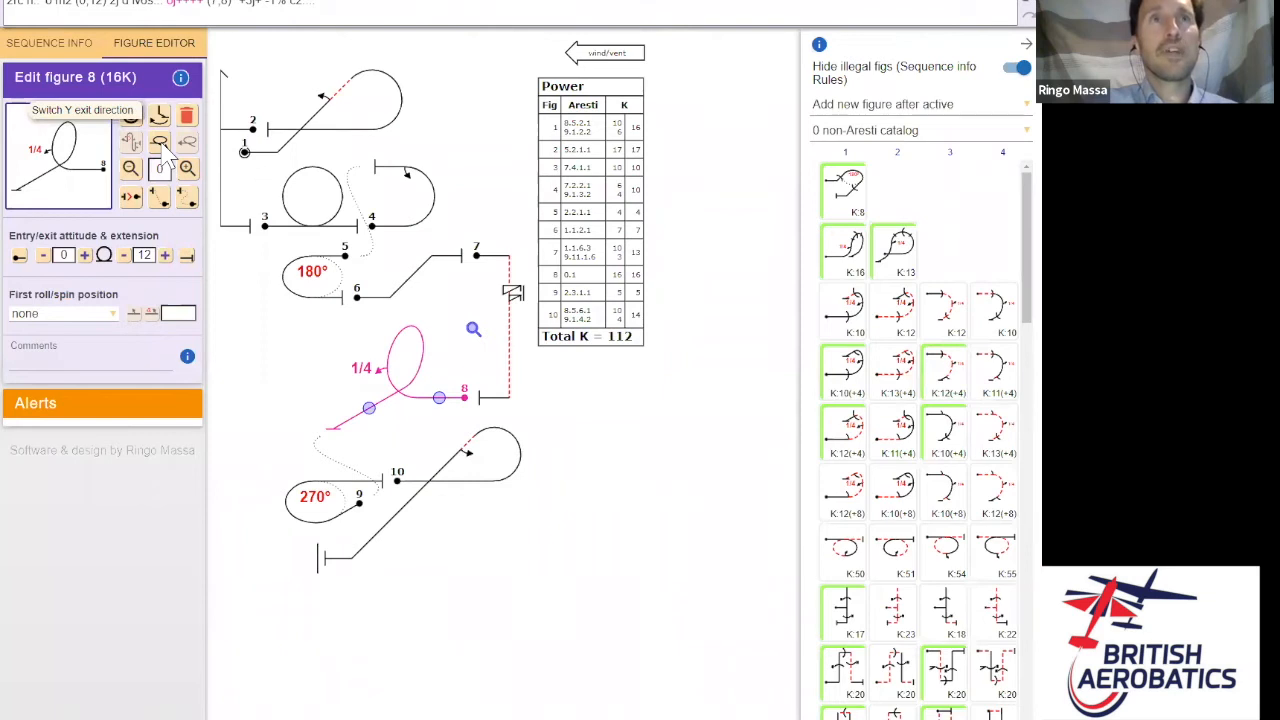
{"action": "left_click", "coordinate": [163, 145]}
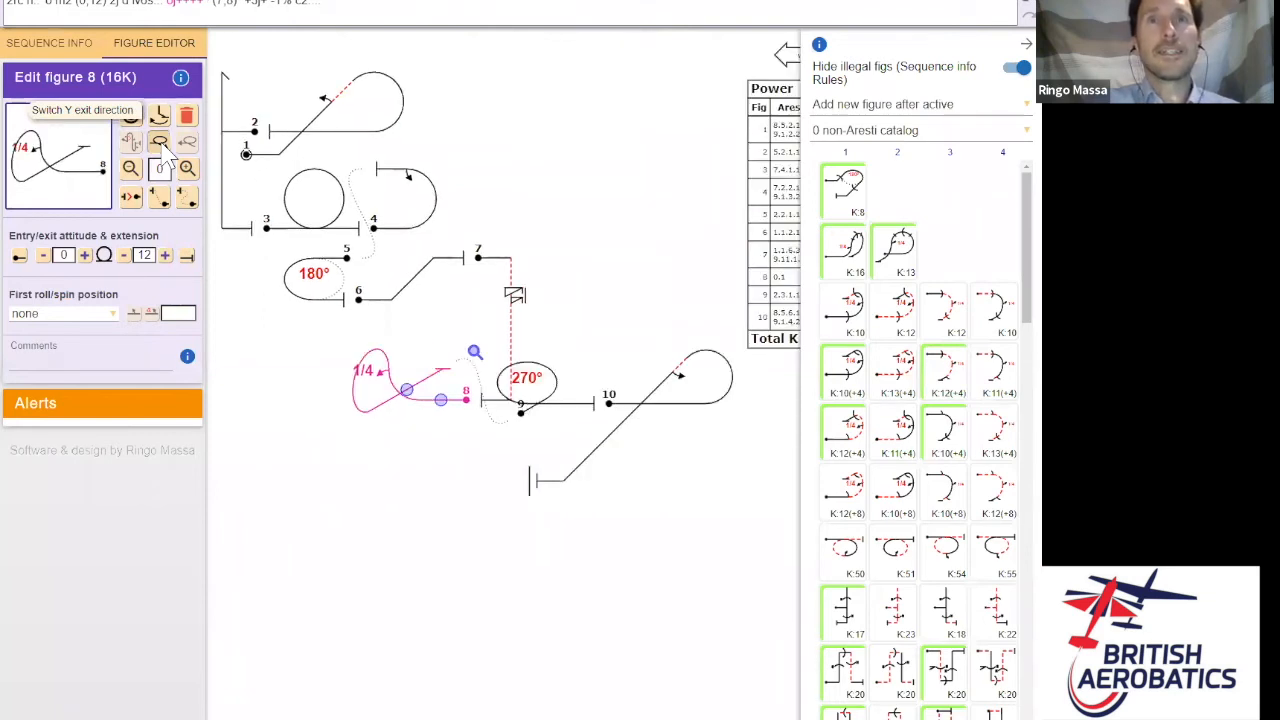
{"action": "left_click", "coordinate": [163, 145]}
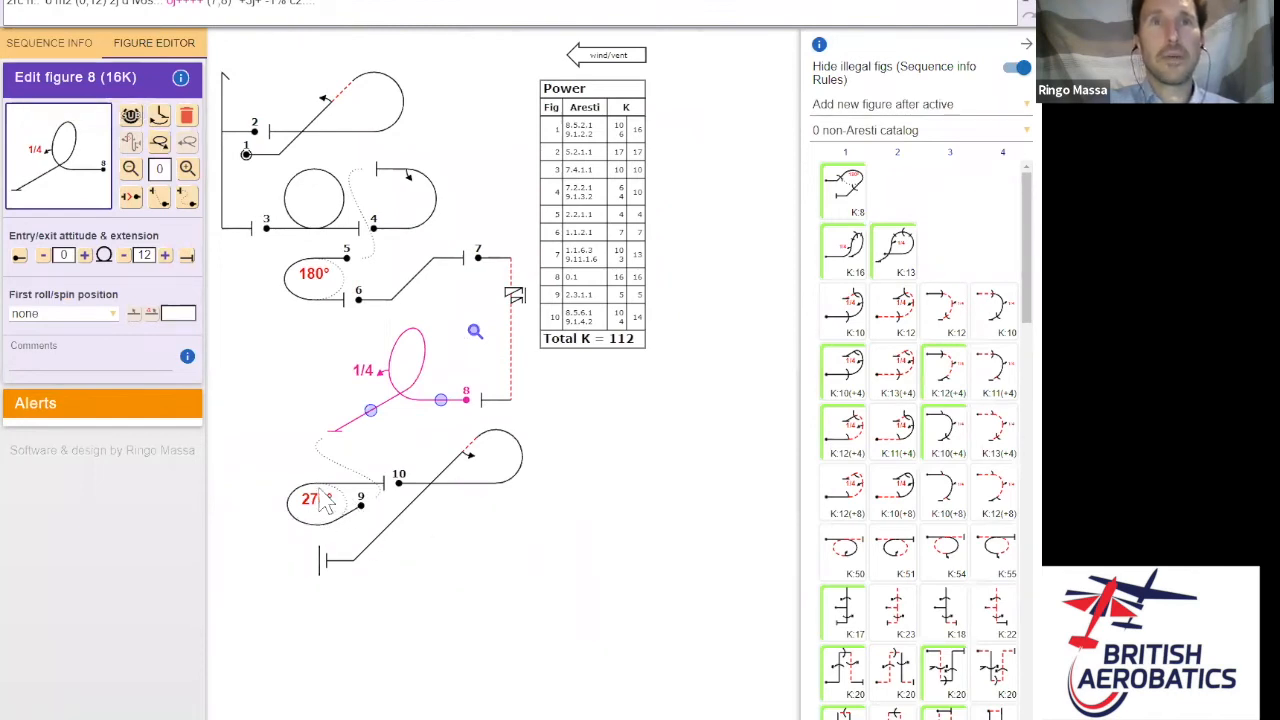
{"action": "left_click_drag", "start_coordinate": [322, 503], "coordinate": [297, 497]}
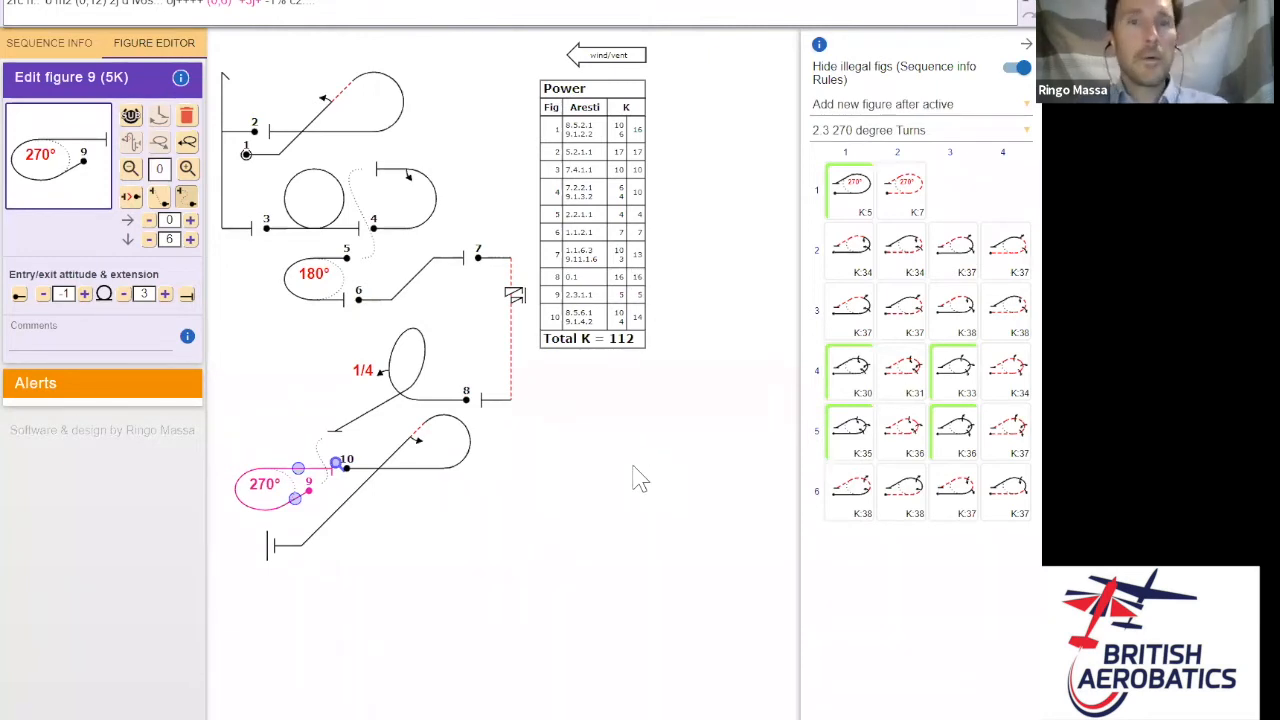
{"action": "key", "text": "alt+Tab"}
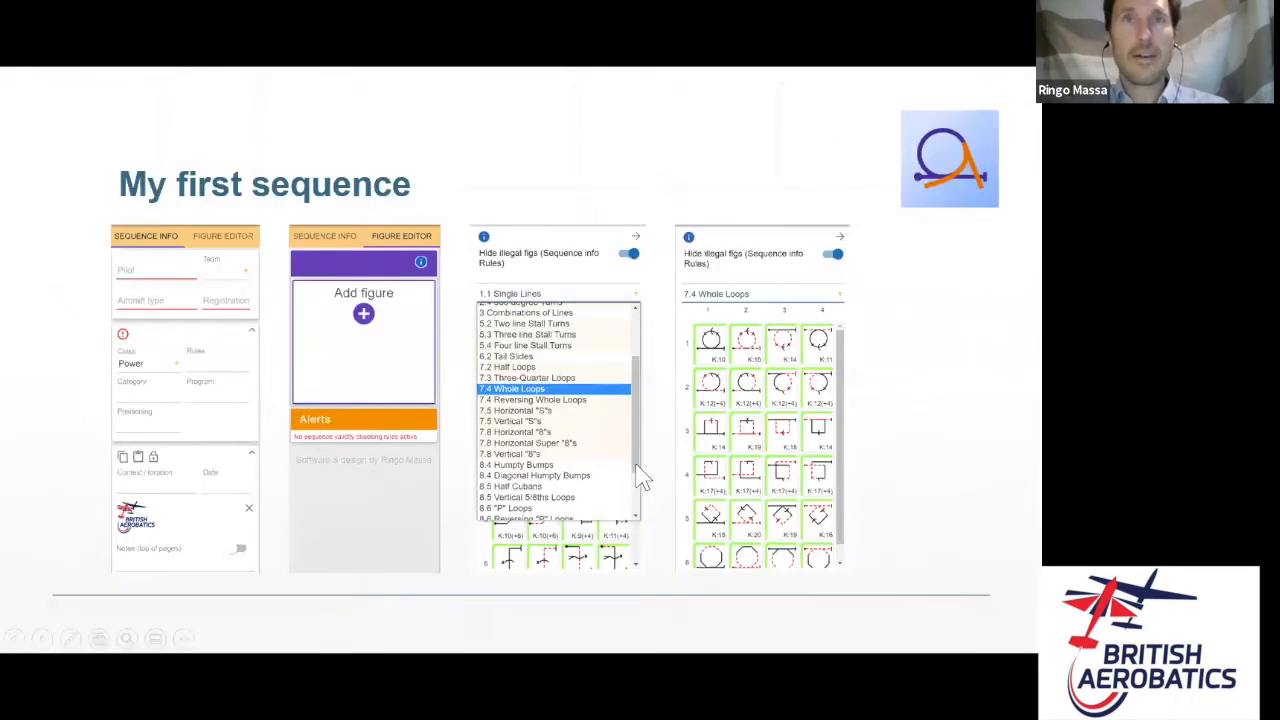
{"action": "key", "text": "Right"}
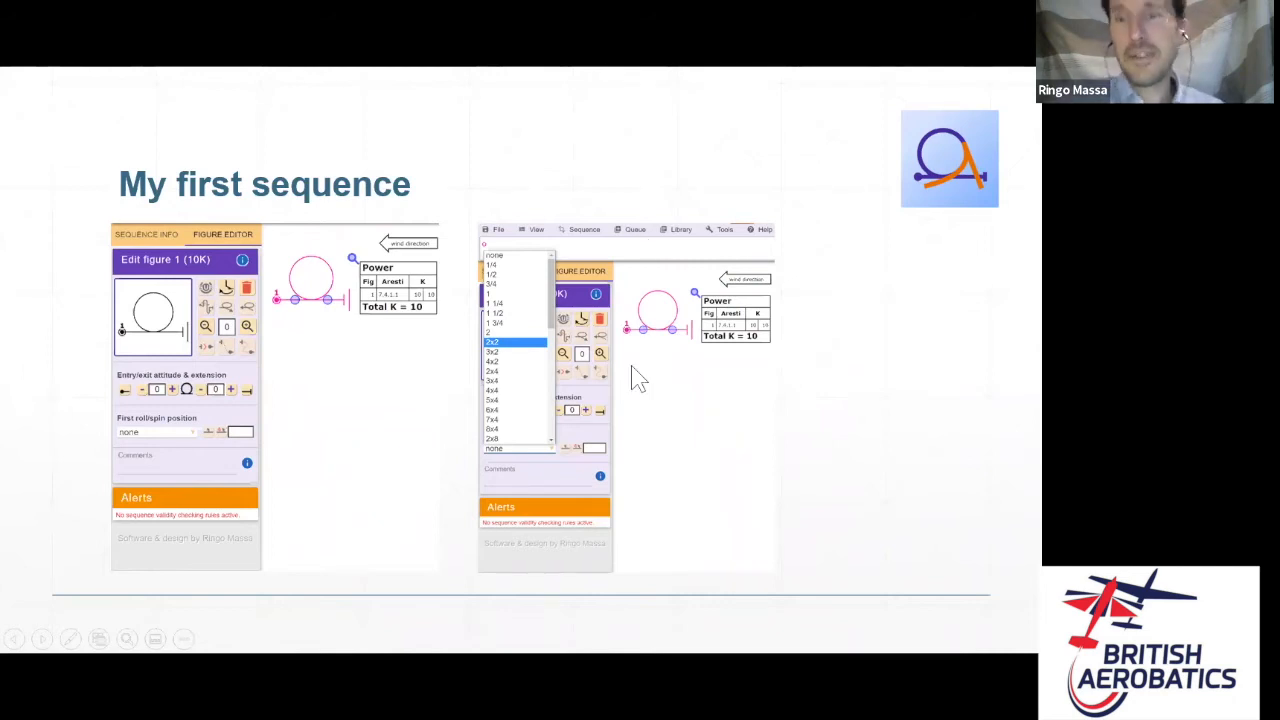
{"action": "key", "text": "Right"}
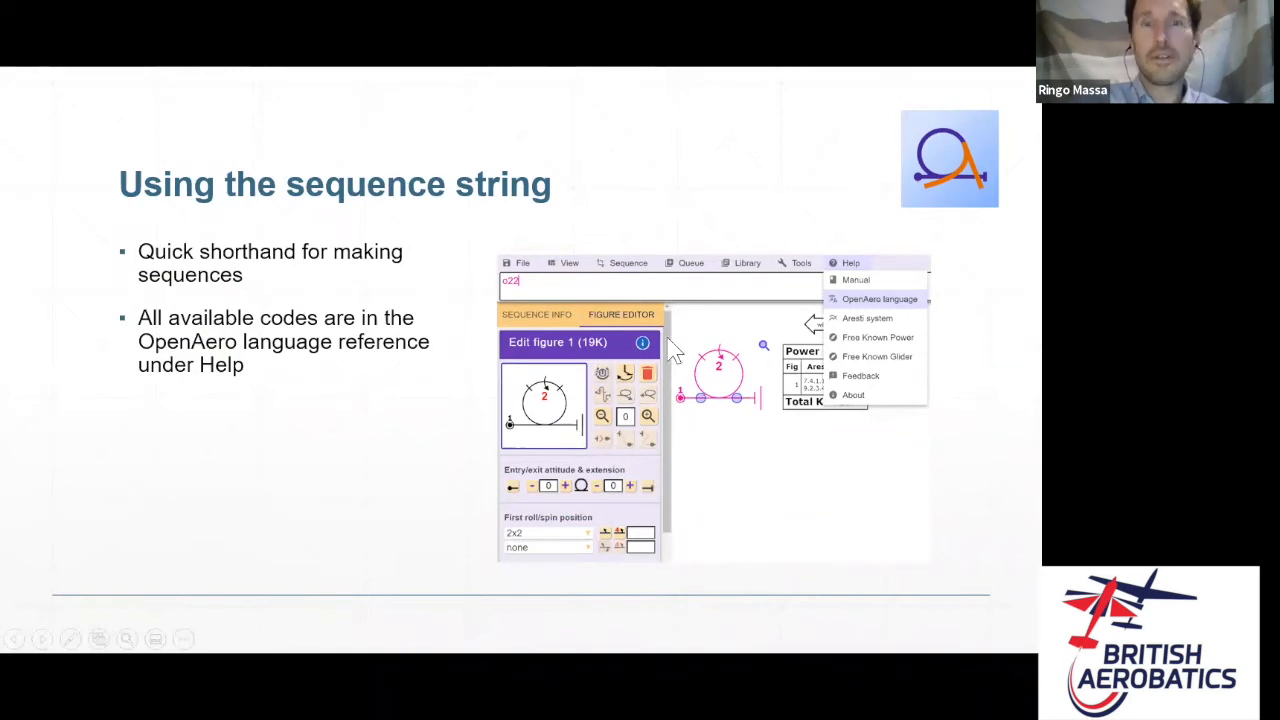
{"action": "key", "text": "alt+Tab"}
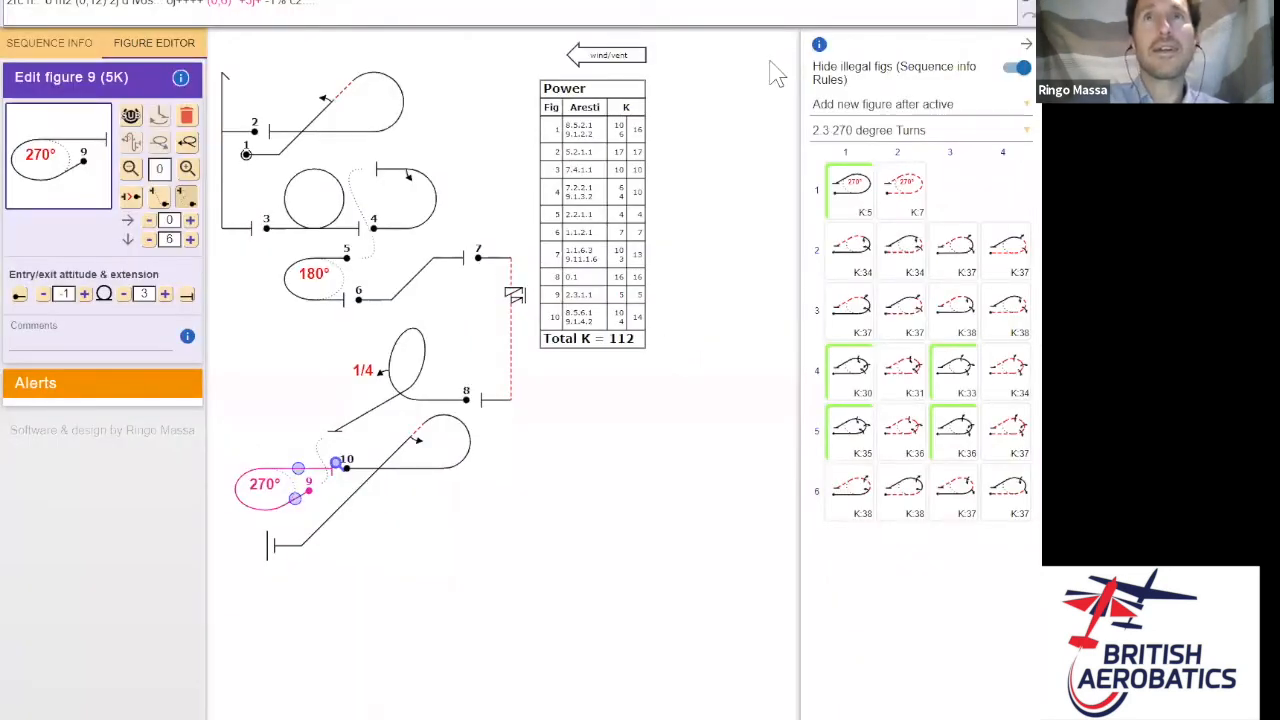
- Step to figure 10, the half Cuban 8.5.6.1, and view the Help resources
{"action": "key", "text": "Right"}
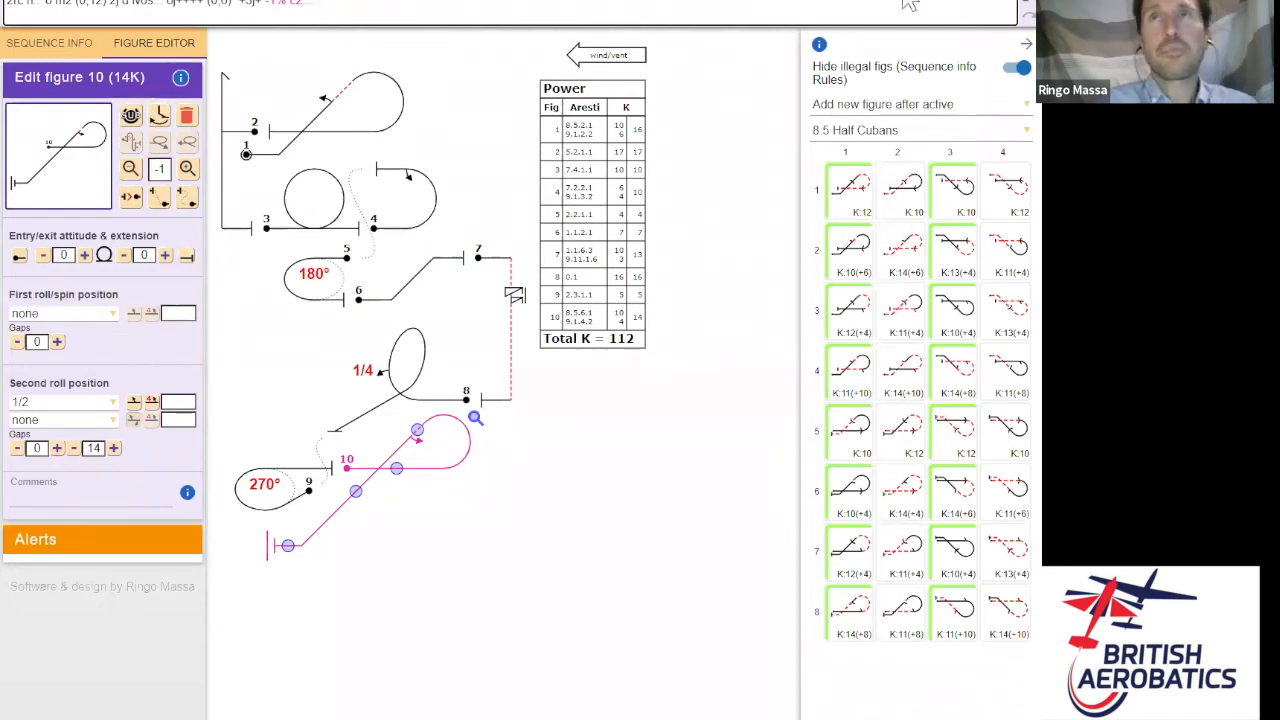
{"action": "mouse_move", "coordinate": [906, 5]}
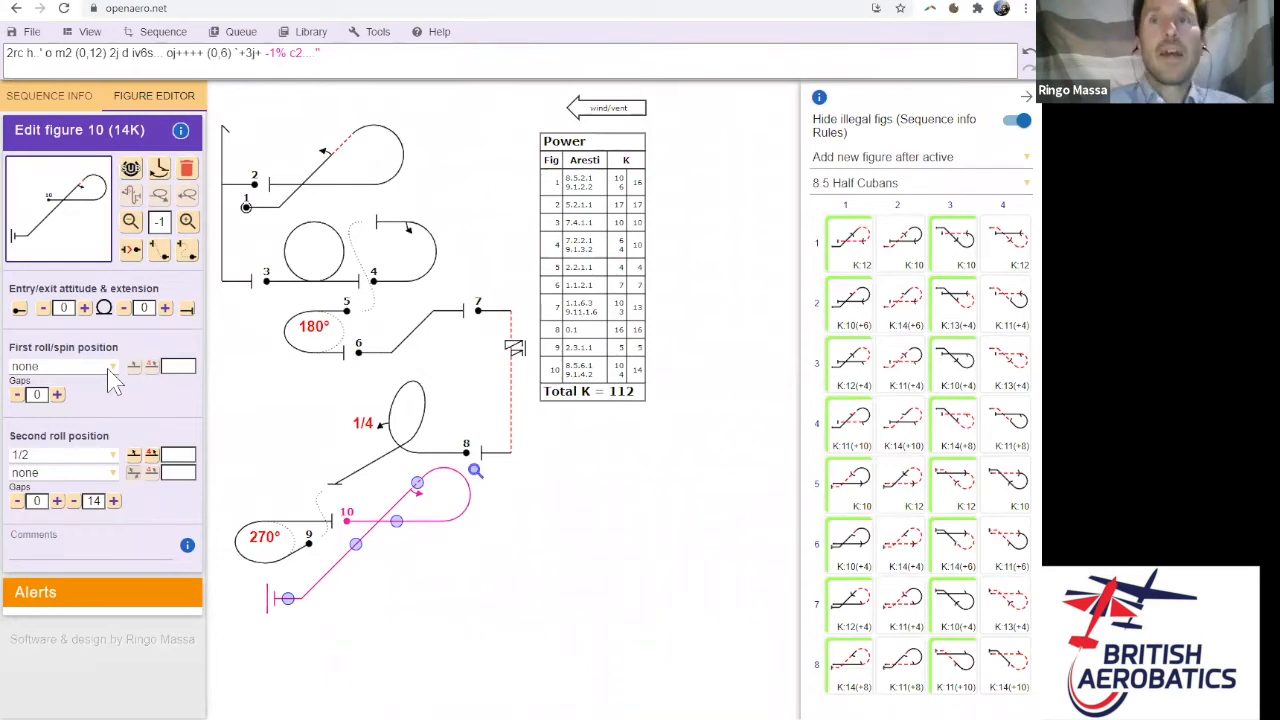
{"action": "left_click", "coordinate": [439, 33]}
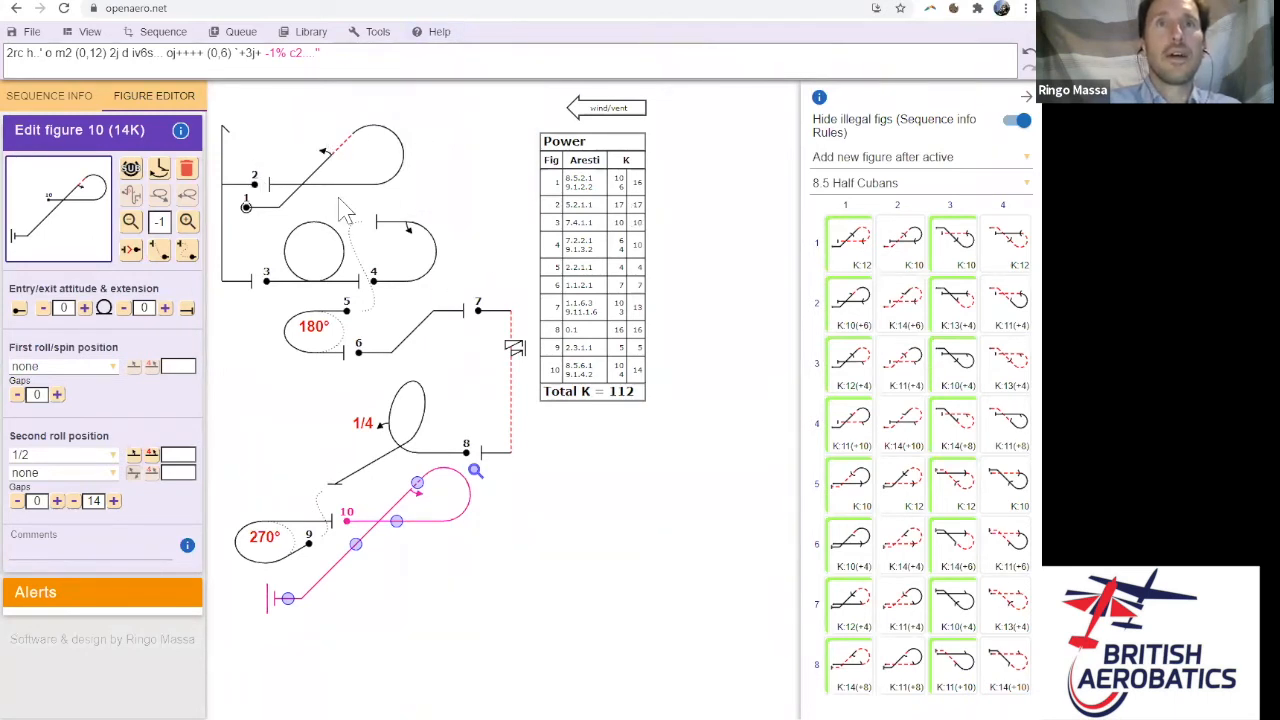
- Replace the sequence string with 'o22' (loop with 2x2 roll, K 19), then advance the slides to 'Using the sequence string'
{"action": "left_click", "coordinate": [437, 60]}
{"action": "left_click_drag", "start_coordinate": [122, 48], "coordinate": [6, 55]}
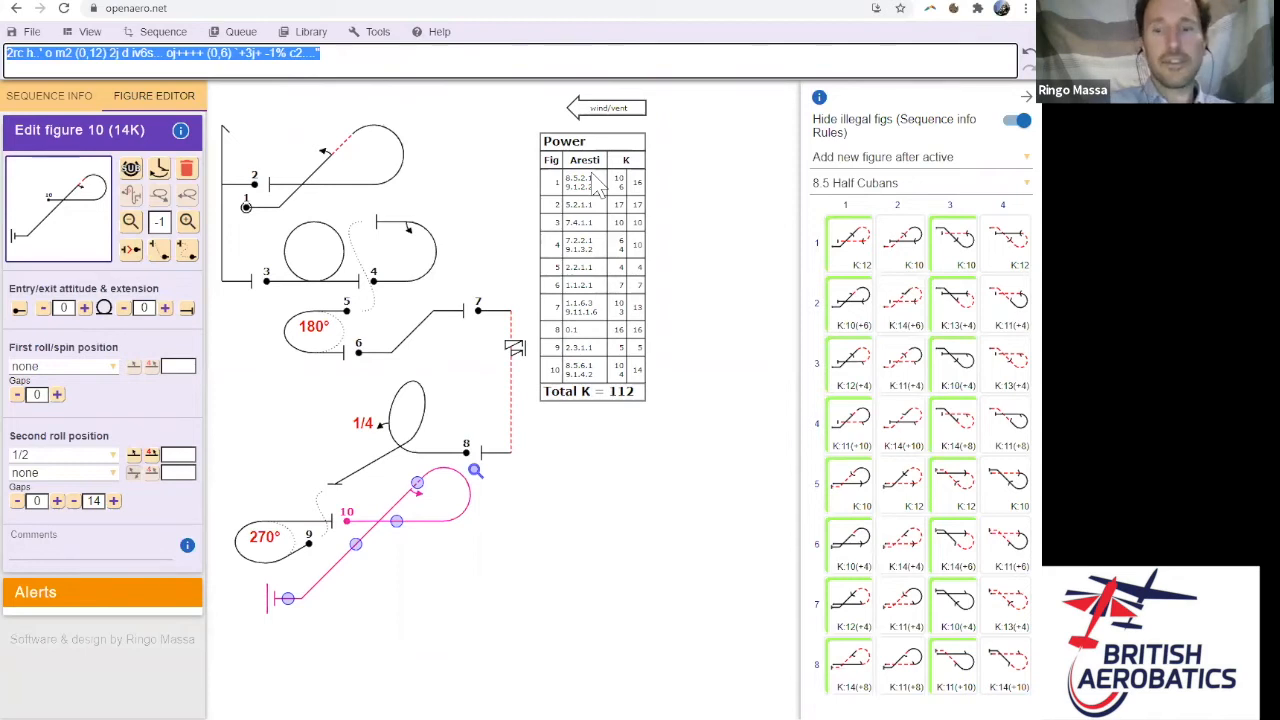
{"action": "type", "text": "o22"}
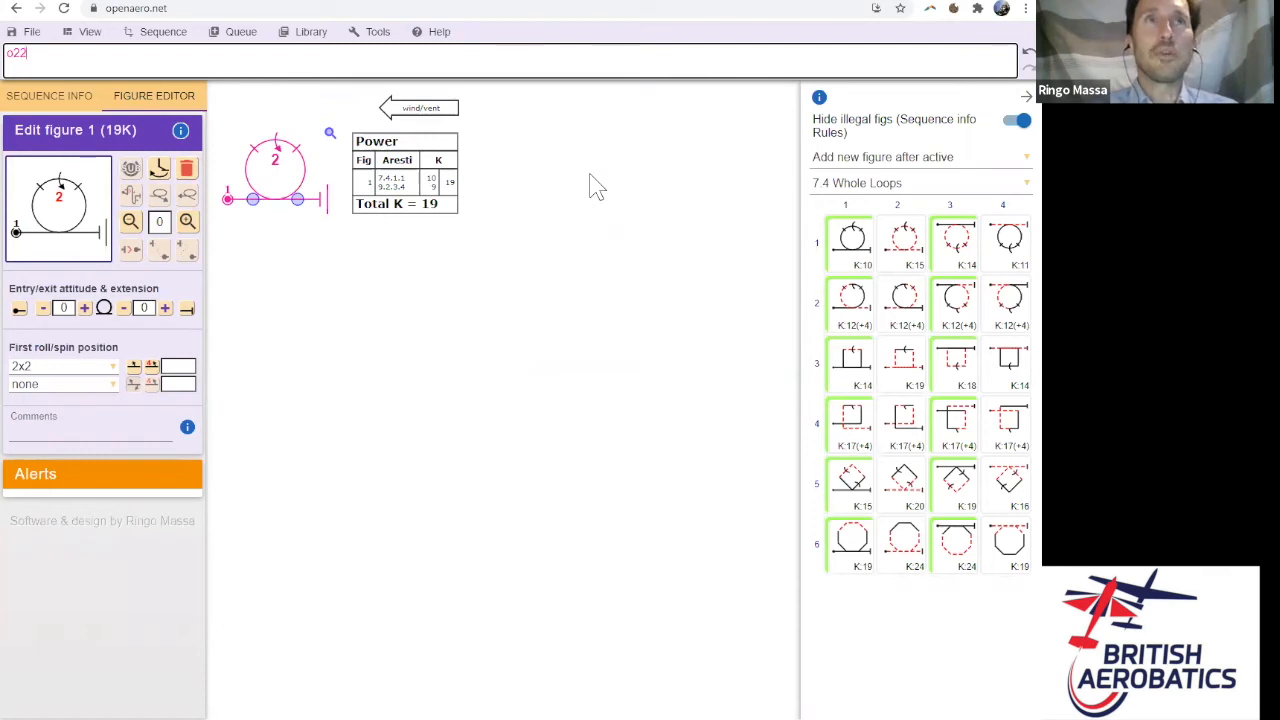
{"action": "left_click", "coordinate": [569, 211]}
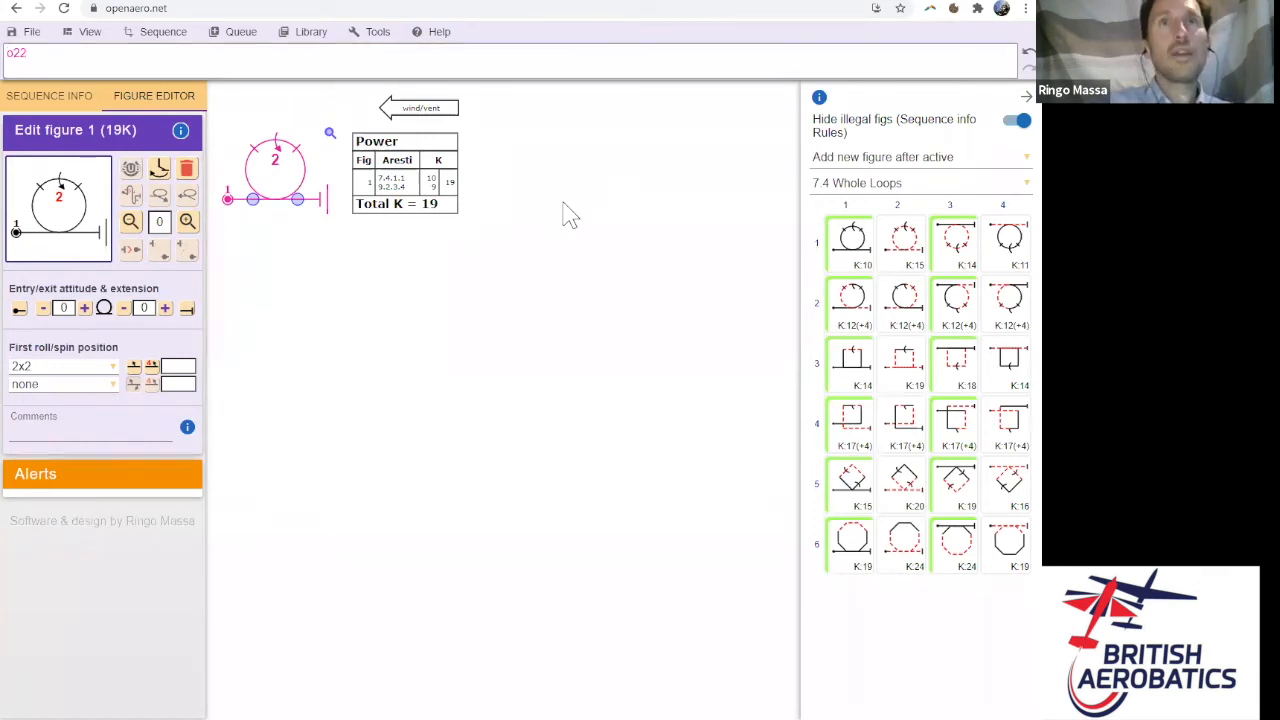
{"action": "key", "text": "alt+Tab"}
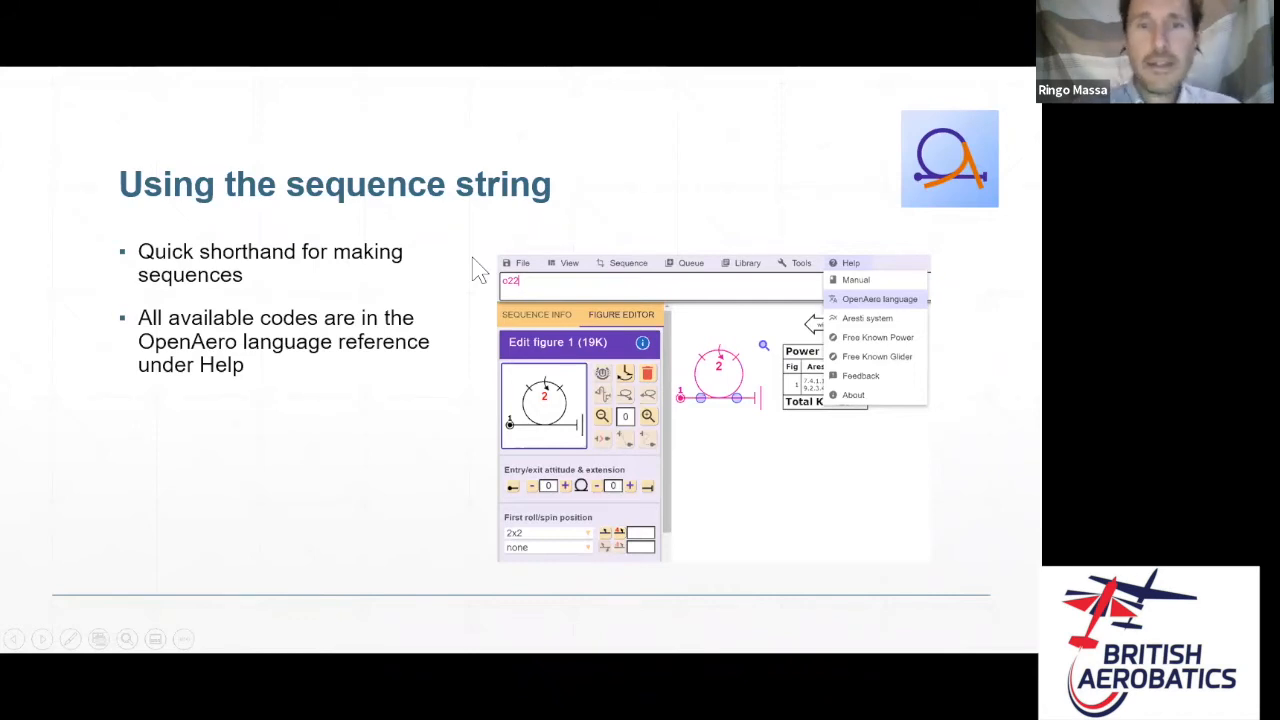
{"action": "key", "text": "Right"}
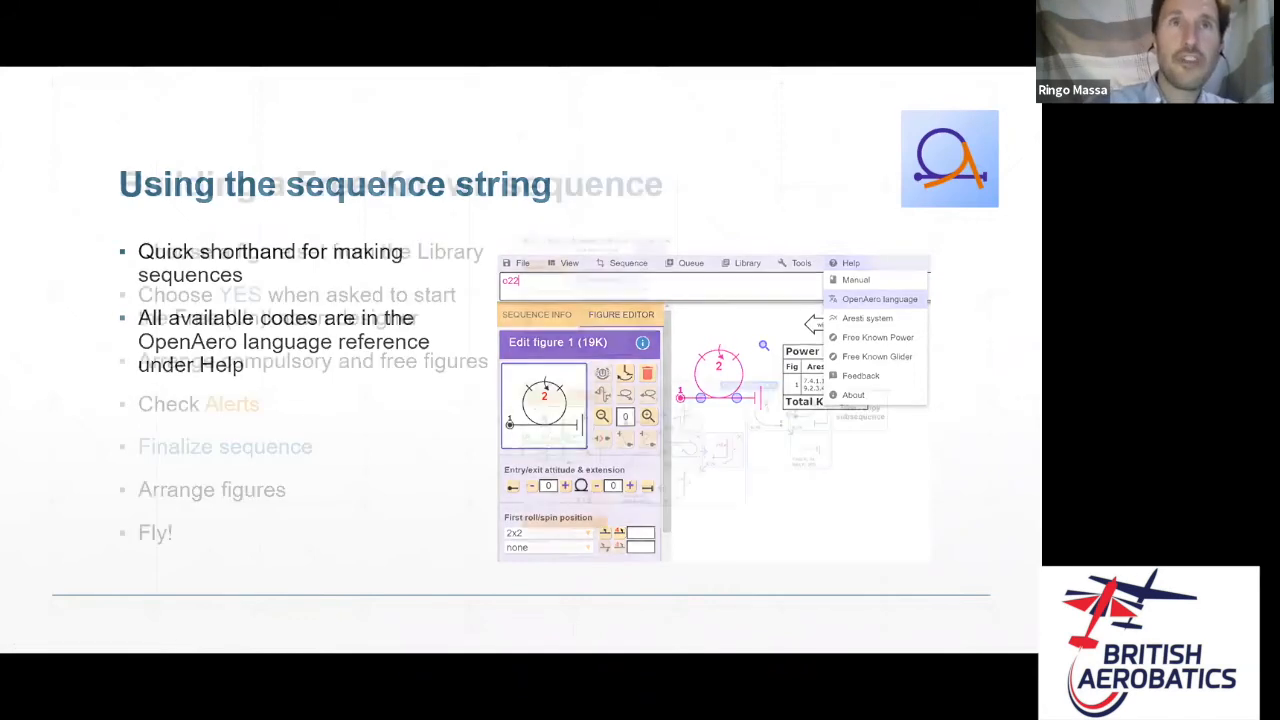
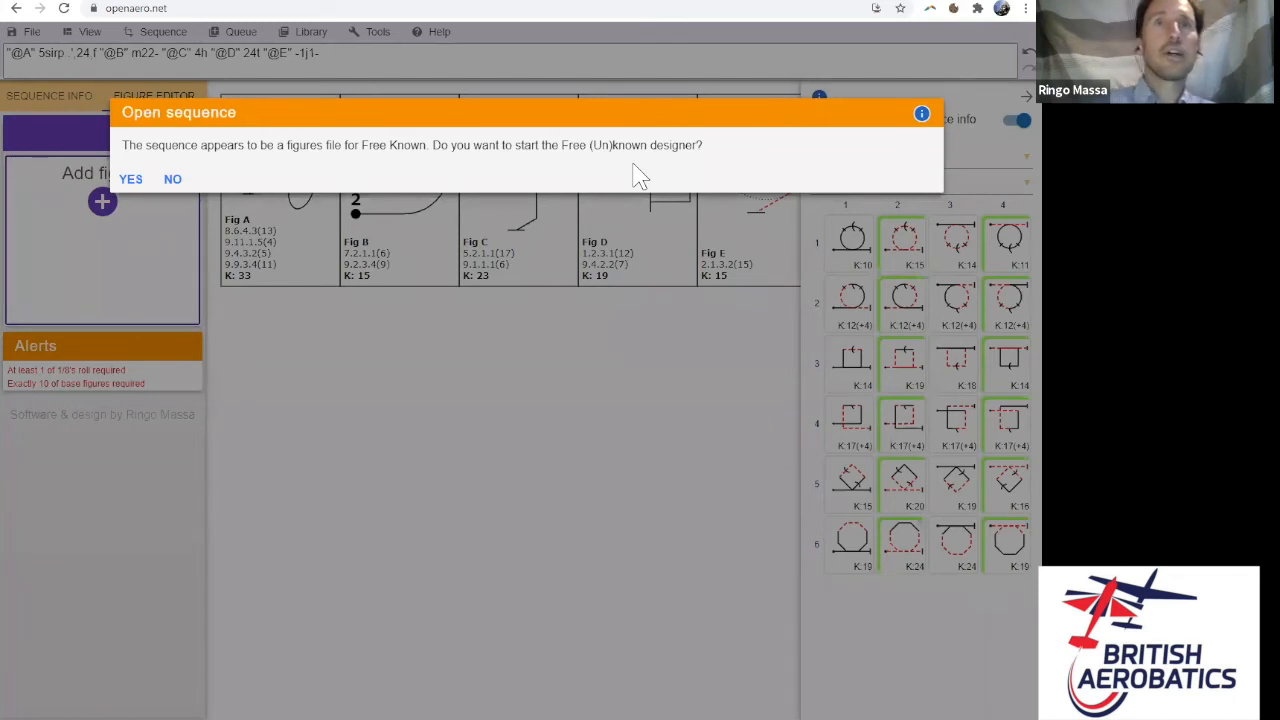
- Confirm the Open sequence dialog to launch the Free (Un)known designer with figures A–E
{"action": "left_click", "coordinate": [134, 179]}
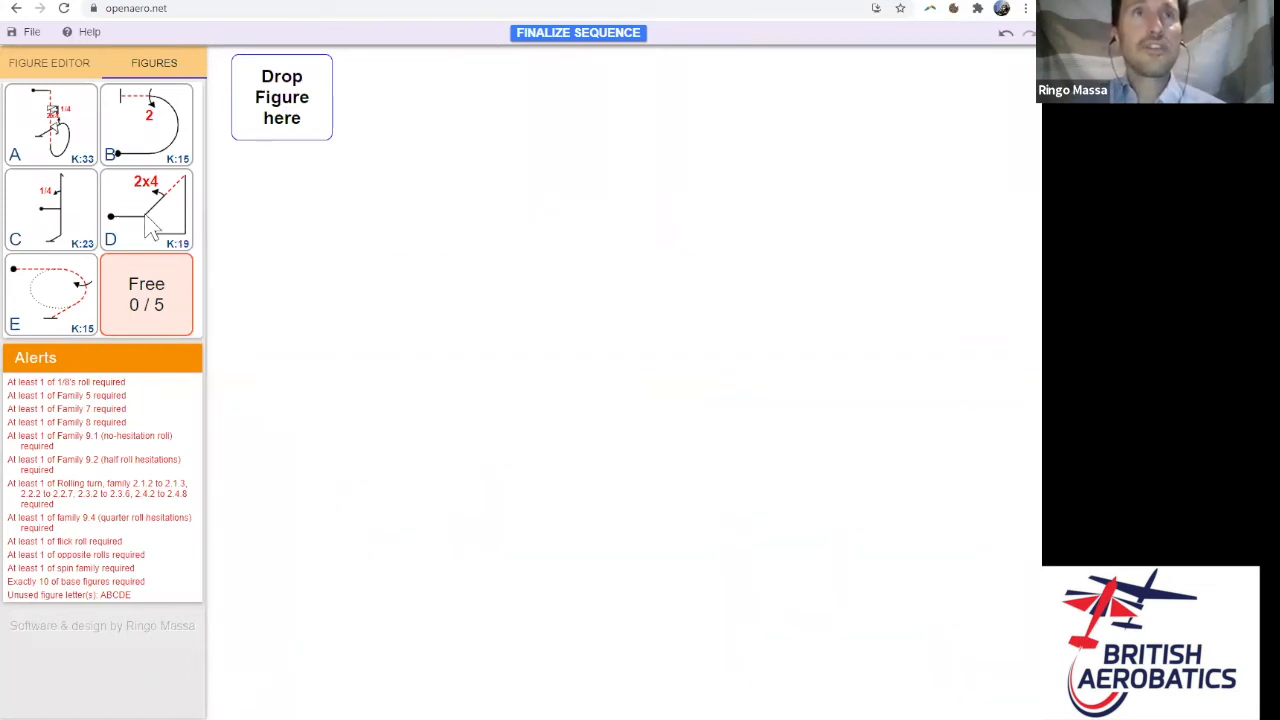
- Chain figures B, D and E into a K 49 subsequence, then start a second subsequence with a Free figure
{"action": "left_click_drag", "start_coordinate": [150, 228], "coordinate": [282, 117]}
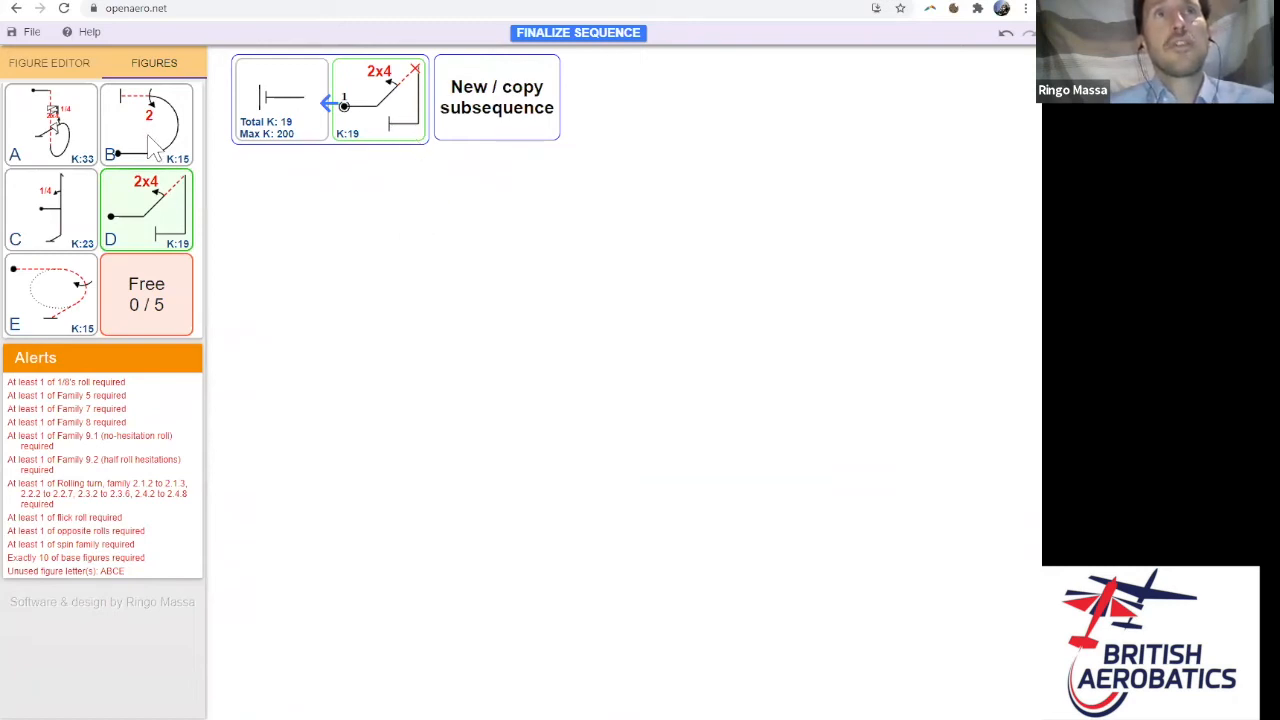
{"action": "left_click_drag", "start_coordinate": [150, 140], "coordinate": [287, 122]}
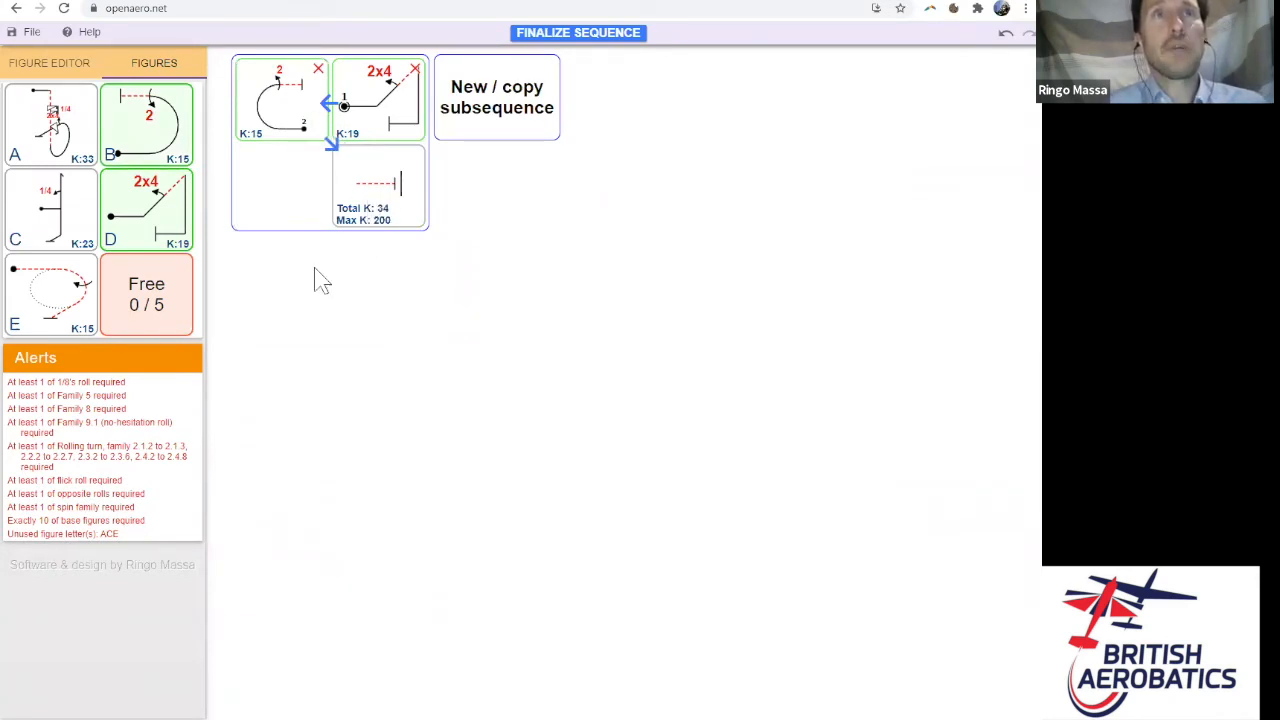
{"action": "left_click_drag", "start_coordinate": [74, 330], "coordinate": [399, 234]}
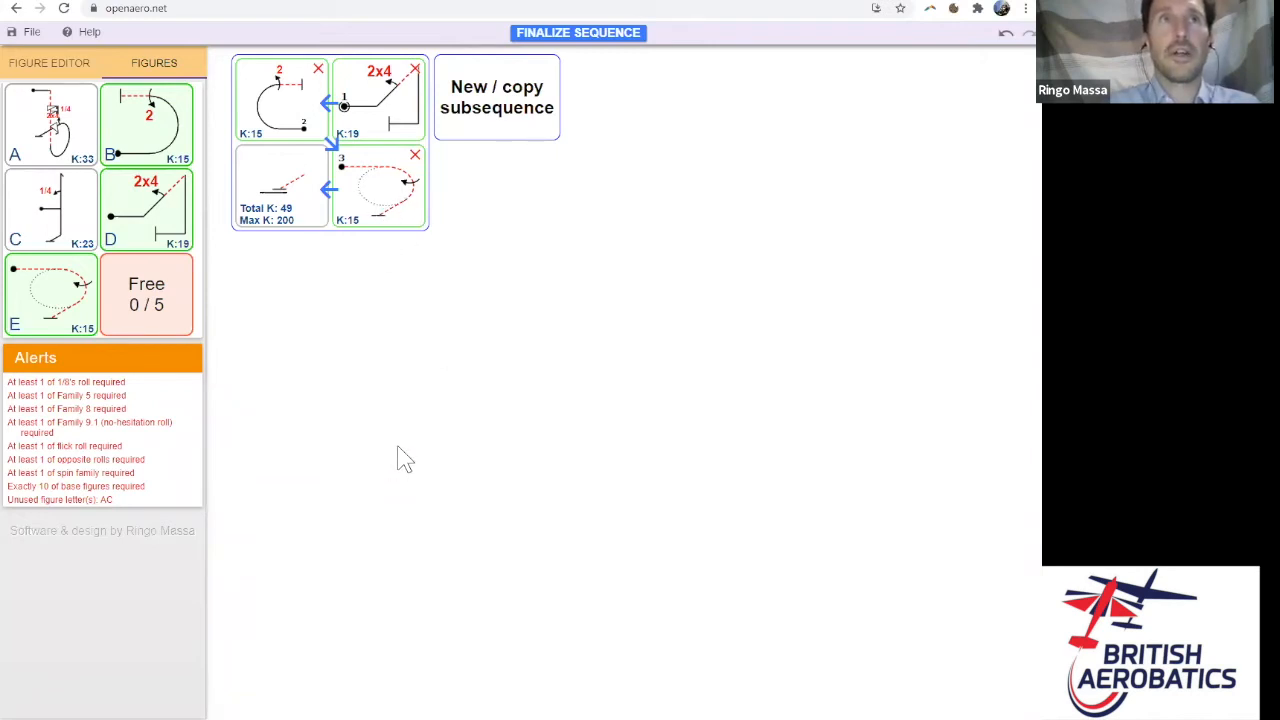
{"action": "left_click_drag", "start_coordinate": [163, 310], "coordinate": [519, 117]}
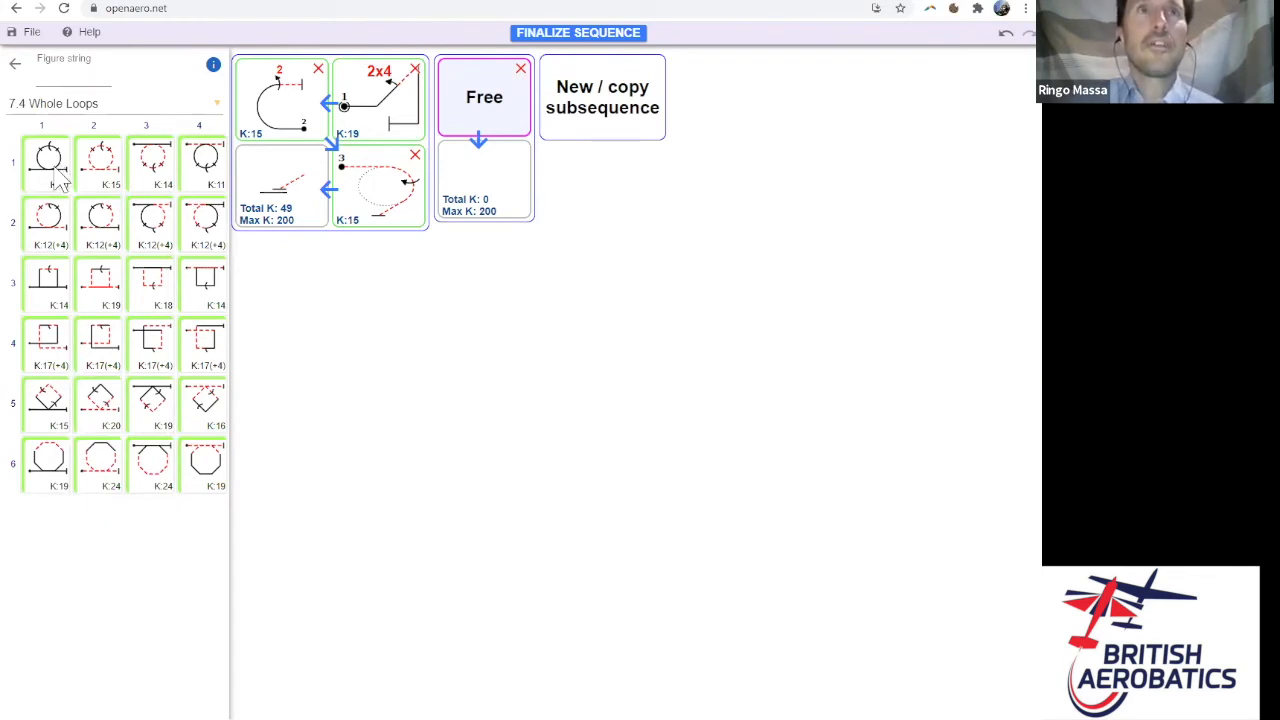
- Make the free figure loop 1.1 with a full roll (first roll position 1), worth K 18
{"action": "left_click", "coordinate": [59, 179]}
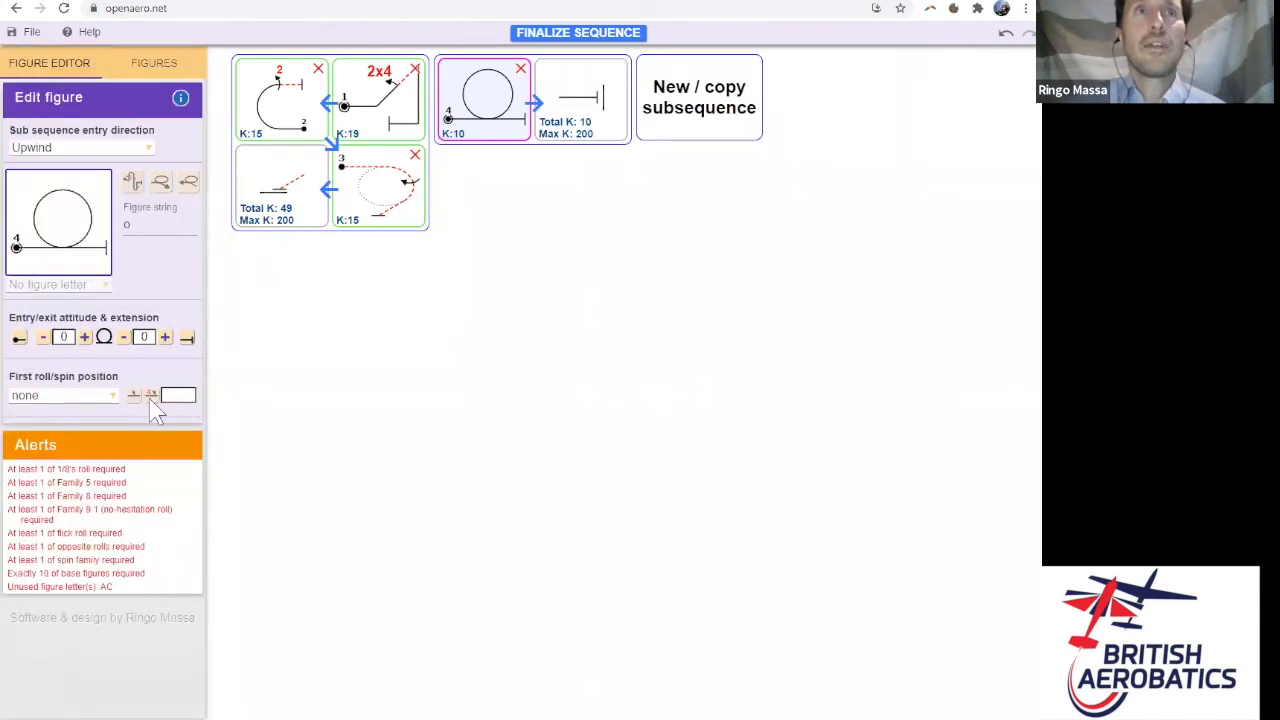
{"action": "left_click", "coordinate": [108, 397]}
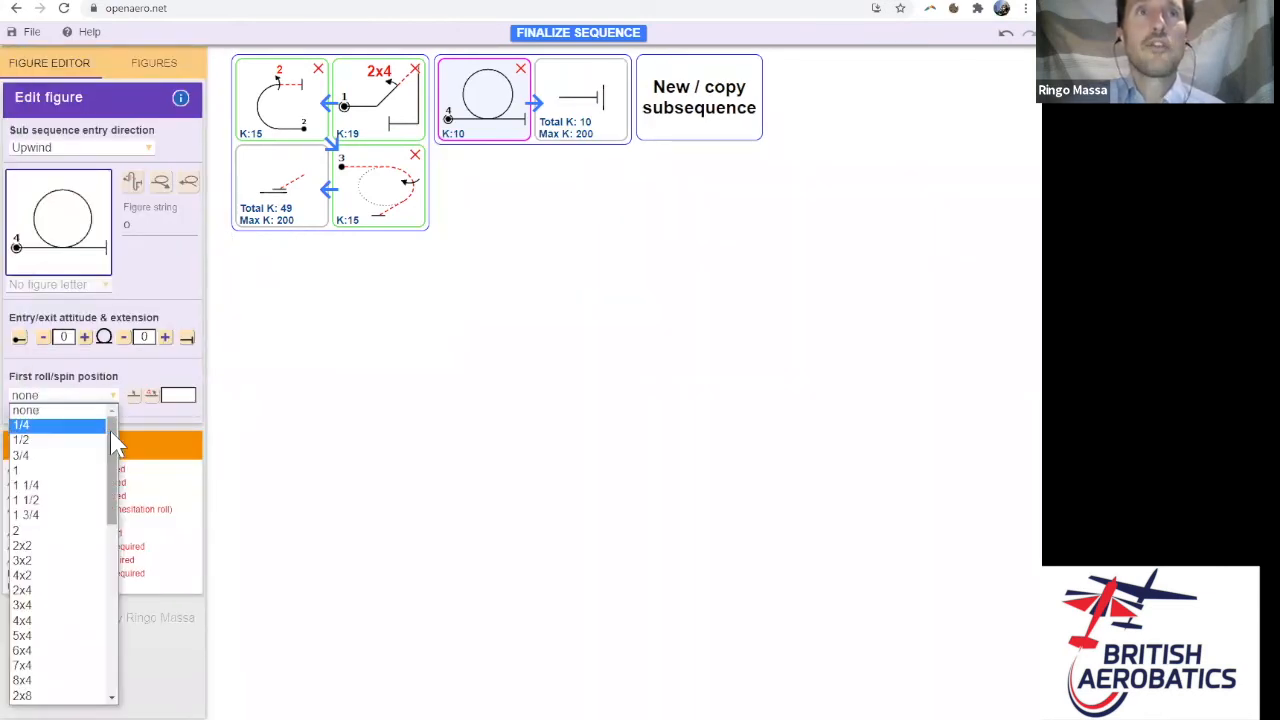
{"action": "scroll", "coordinate": [113, 445], "scroll_direction": "down", "scroll_amount": 2}
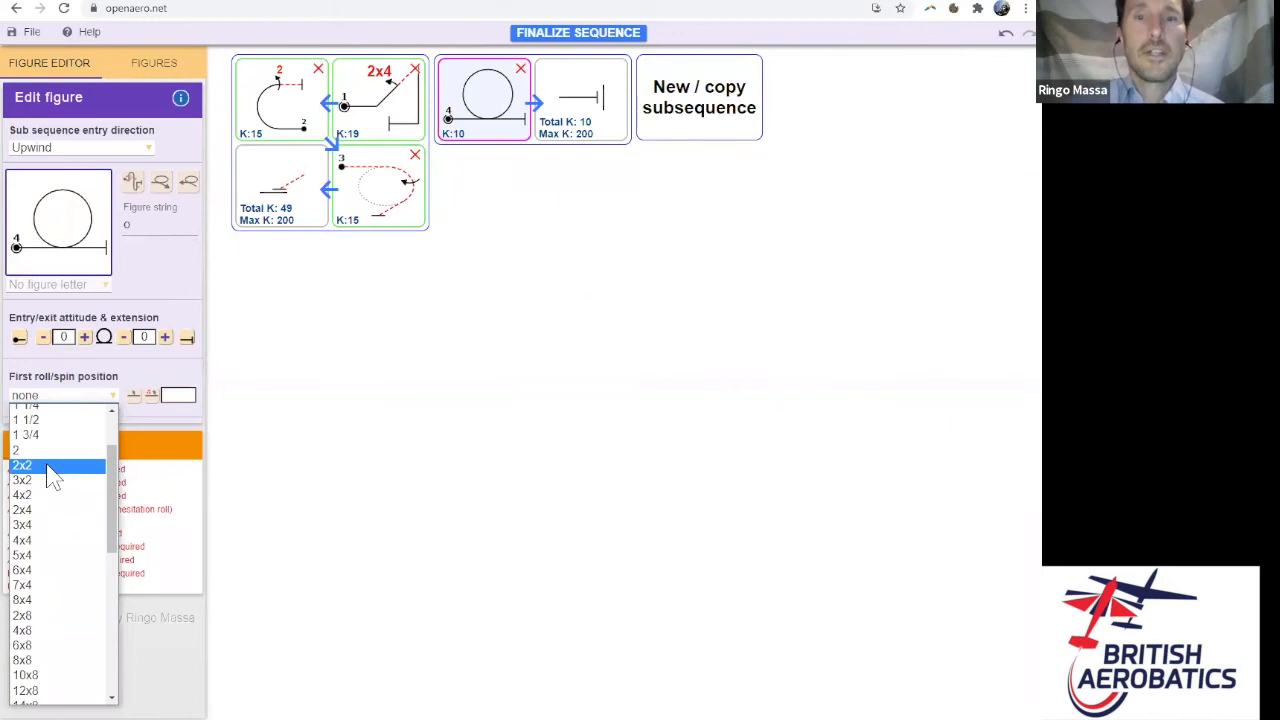
{"action": "scroll", "coordinate": [118, 443], "scroll_direction": "up", "scroll_amount": 2}
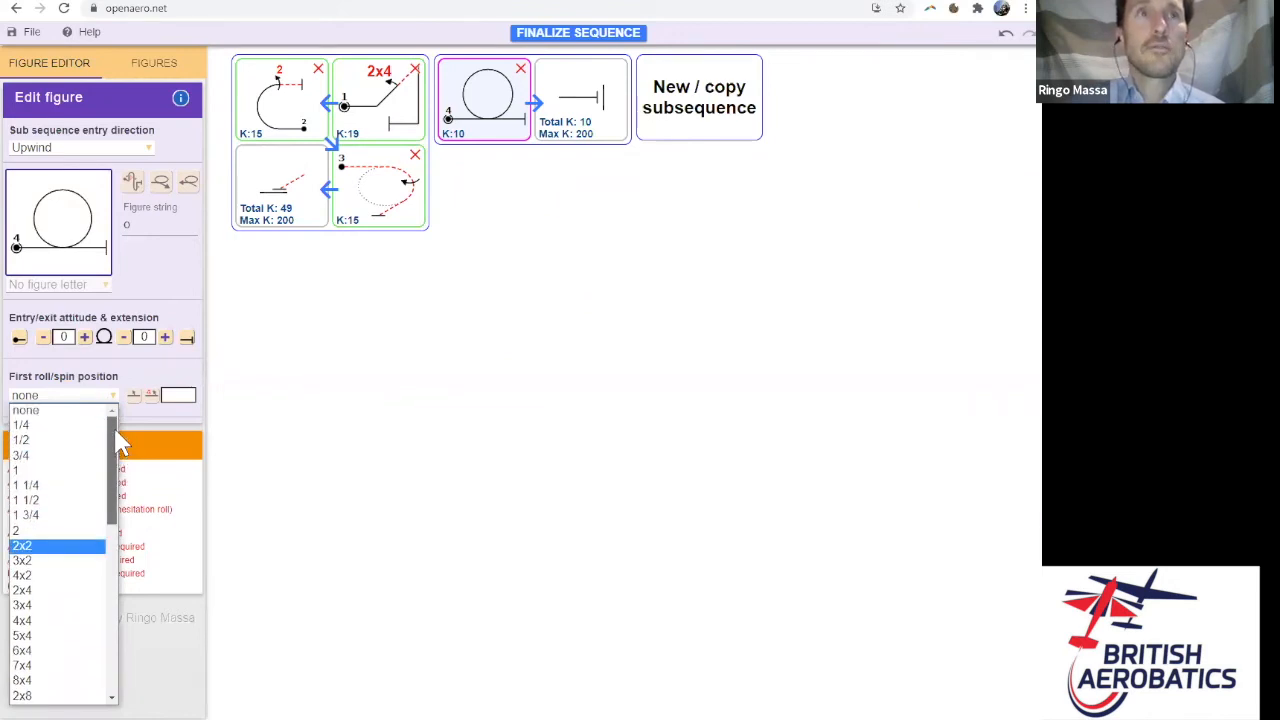
{"action": "left_click", "coordinate": [35, 470]}
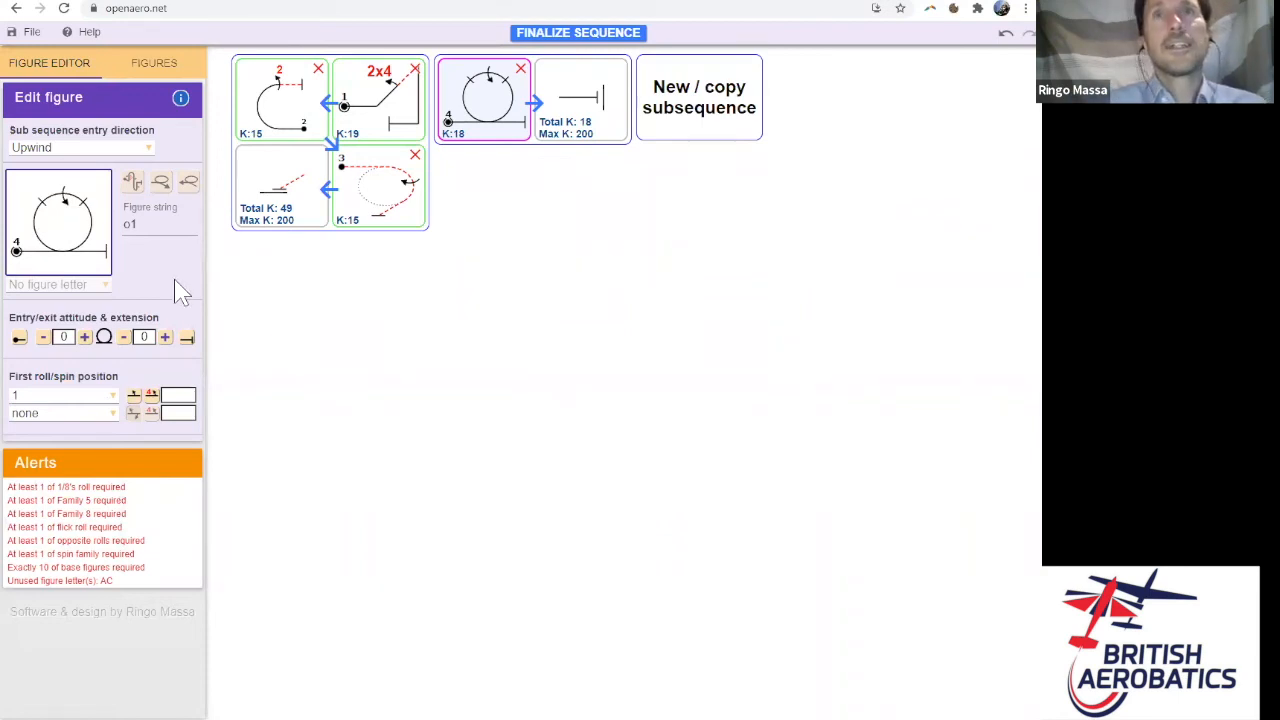
{"action": "left_click", "coordinate": [155, 64]}
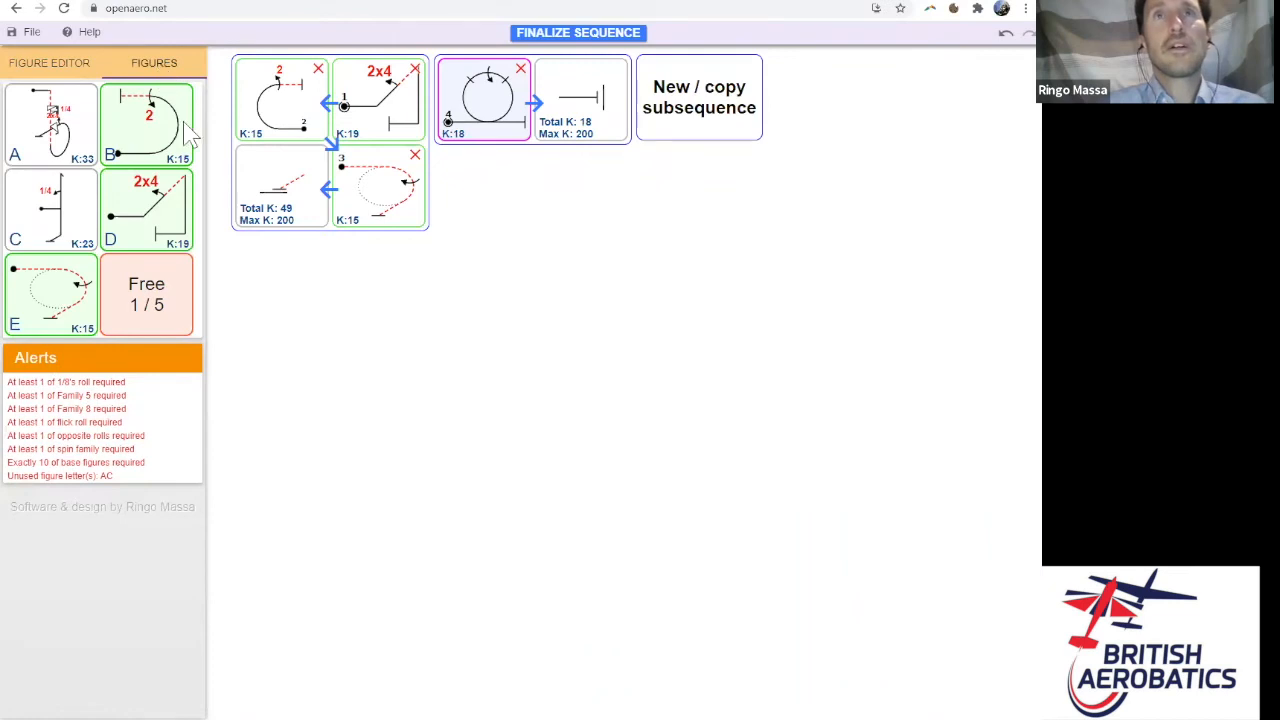
- Add a free figure after the loop as the first 8.8 Double Humpty Bump
{"action": "left_click_drag", "start_coordinate": [165, 318], "coordinate": [610, 130]}
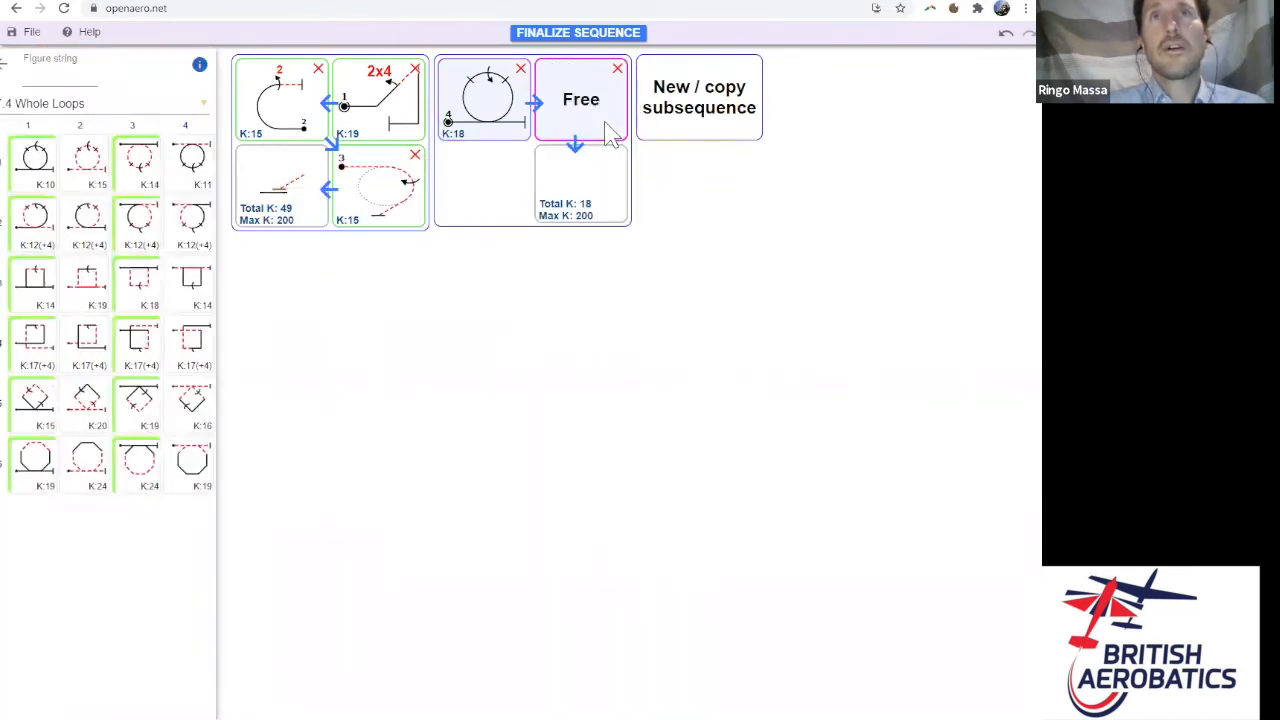
{"action": "left_click", "coordinate": [190, 108]}
{"action": "left_click_drag", "start_coordinate": [217, 186], "coordinate": [209, 309]}
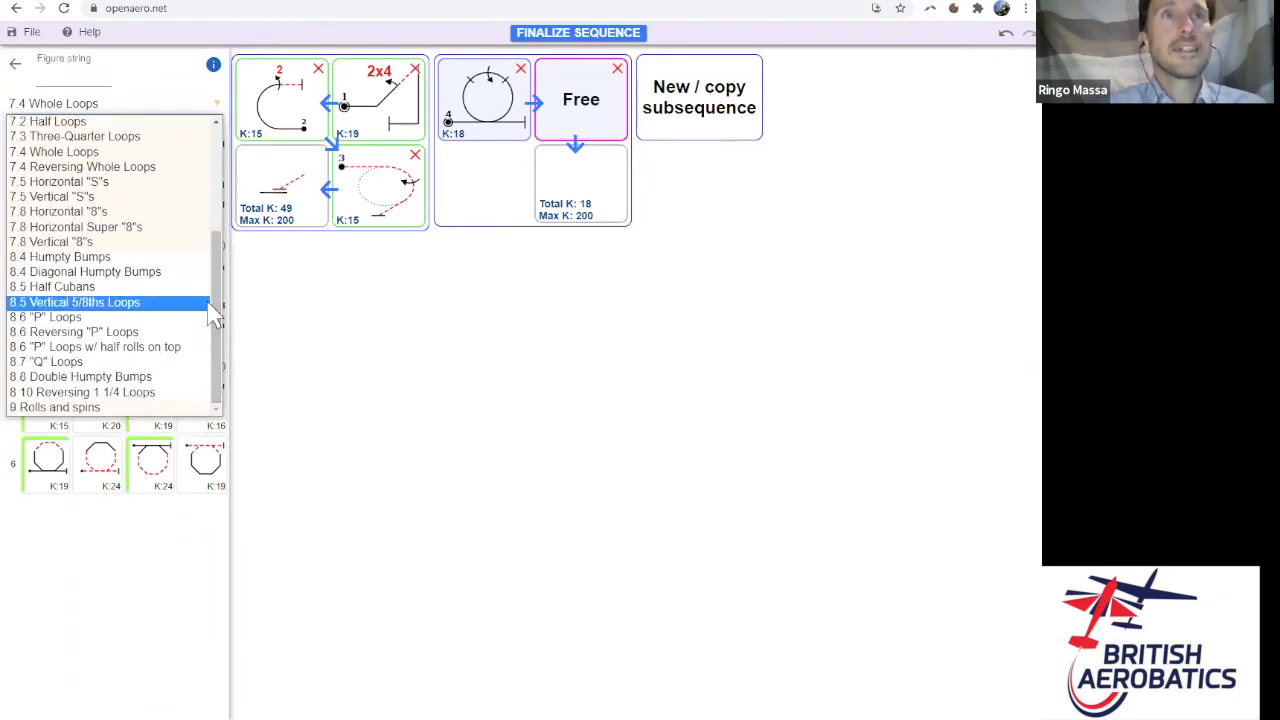
{"action": "left_click", "coordinate": [120, 380]}
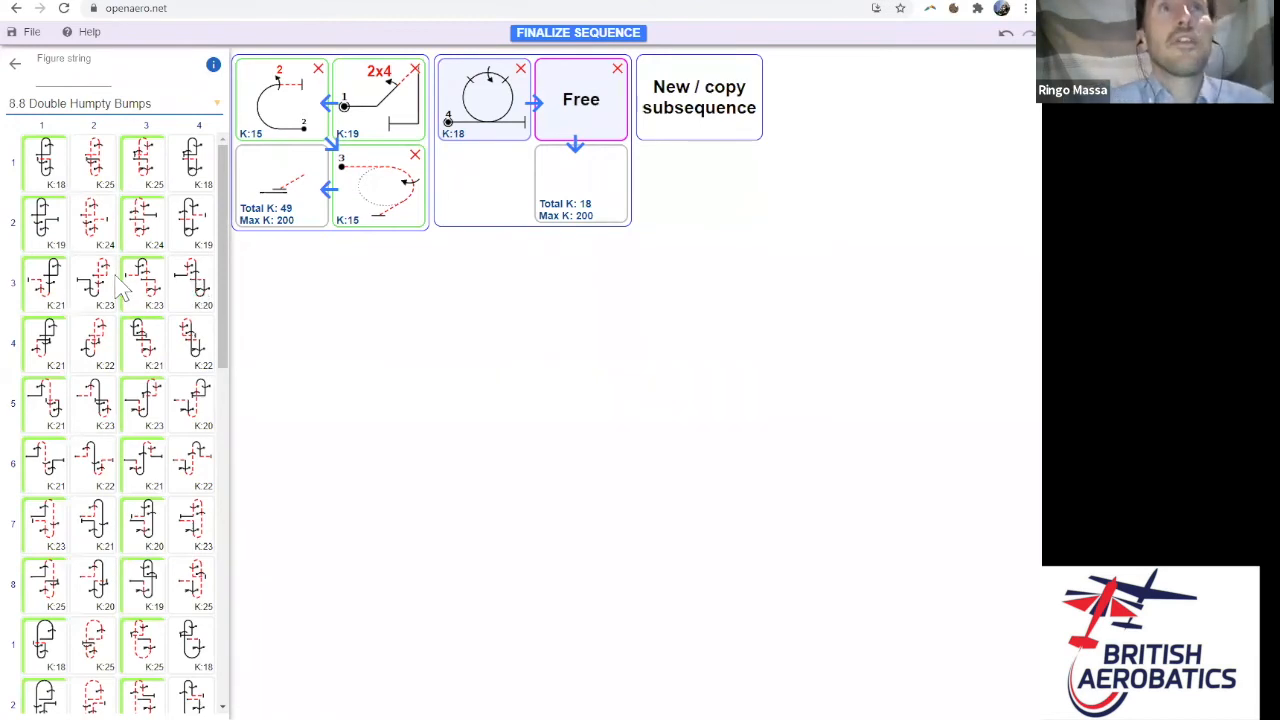
{"action": "left_click", "coordinate": [55, 178]}
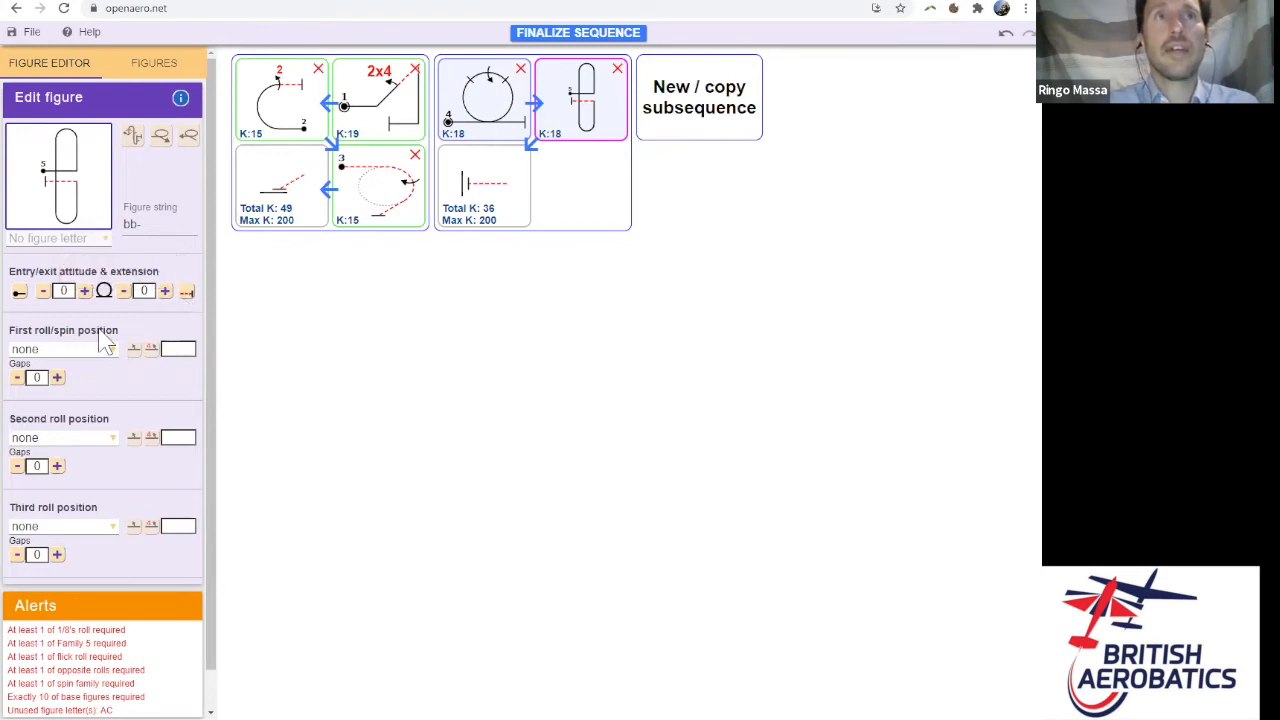
- Give the double humpty an upright exit and a 2x8 second roll, making it K 22
{"action": "left_click", "coordinate": [188, 297]}
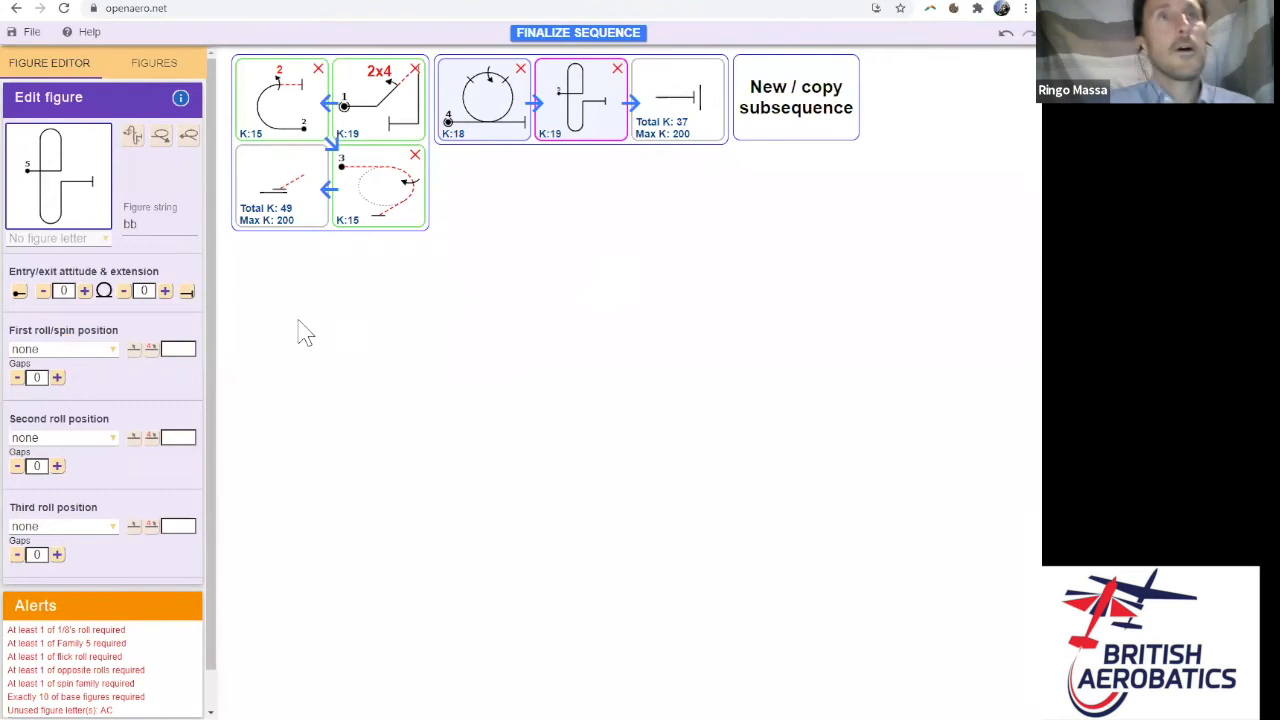
{"action": "left_click", "coordinate": [93, 442]}
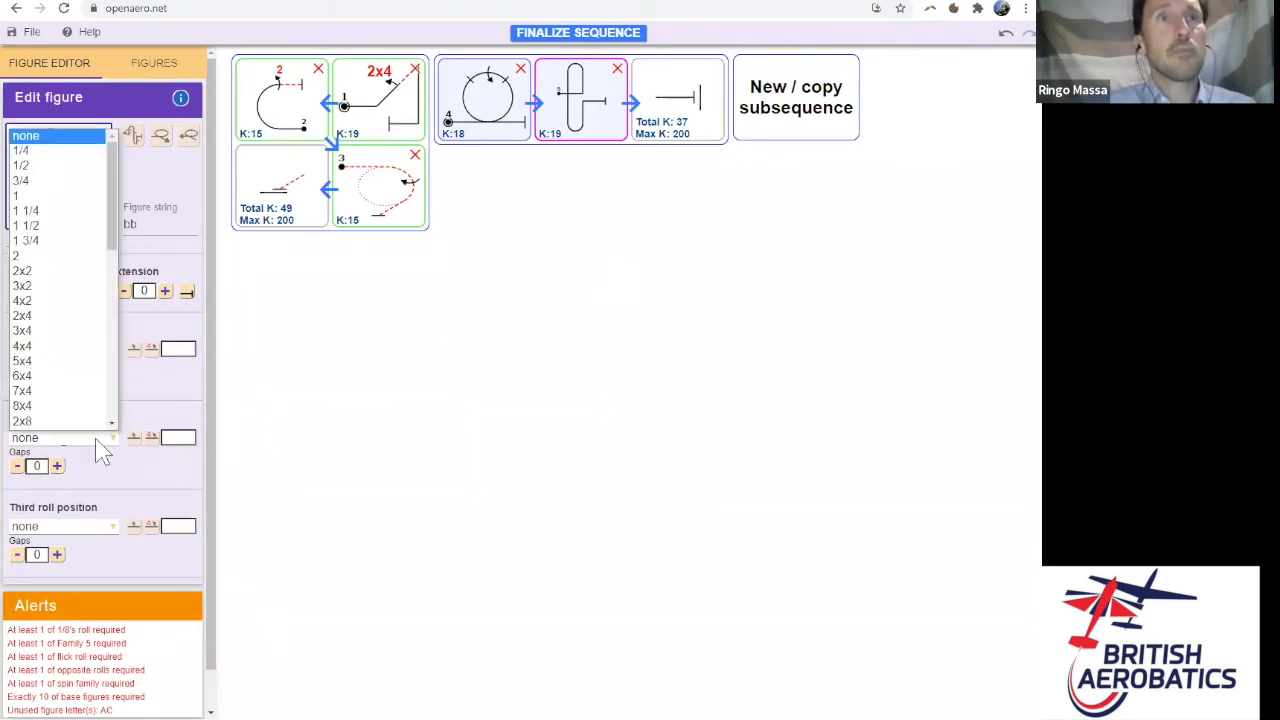
{"action": "scroll", "coordinate": [60, 300], "scroll_direction": "down", "scroll_amount": 1}
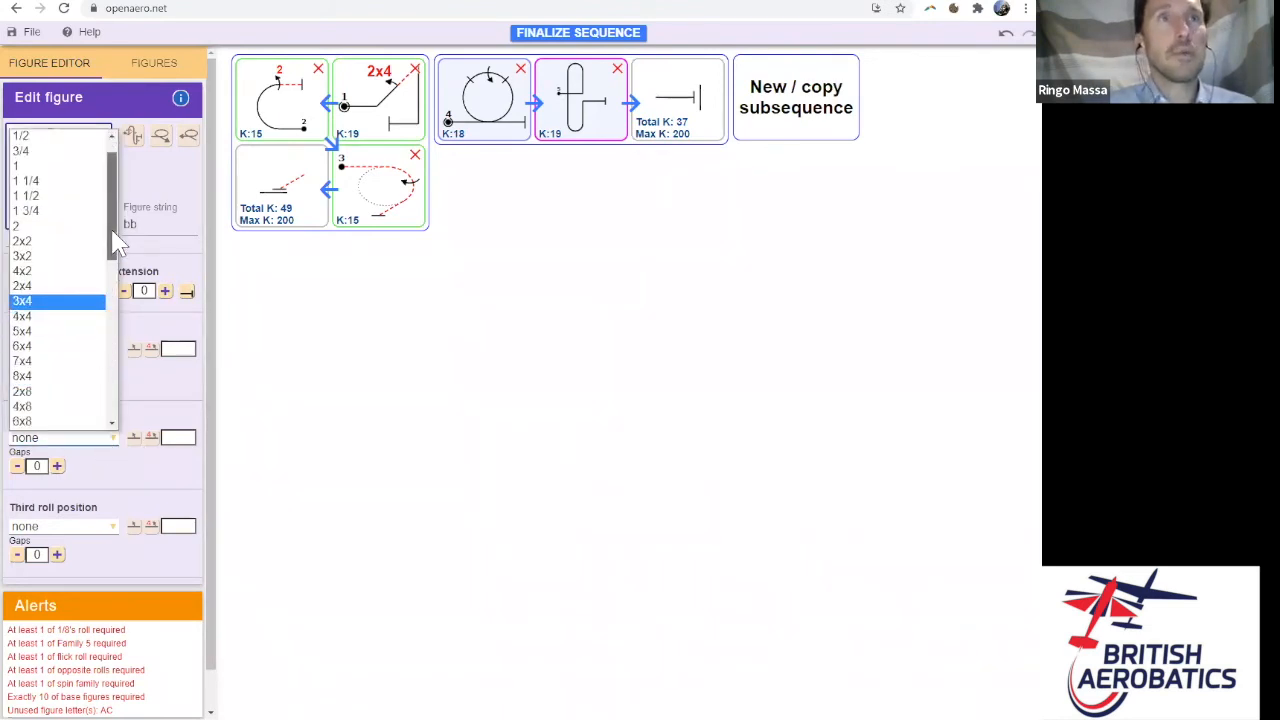
{"action": "scroll", "coordinate": [114, 238], "scroll_direction": "down", "scroll_amount": 1}
{"action": "left_click_drag", "start_coordinate": [114, 238], "coordinate": [122, 288]}
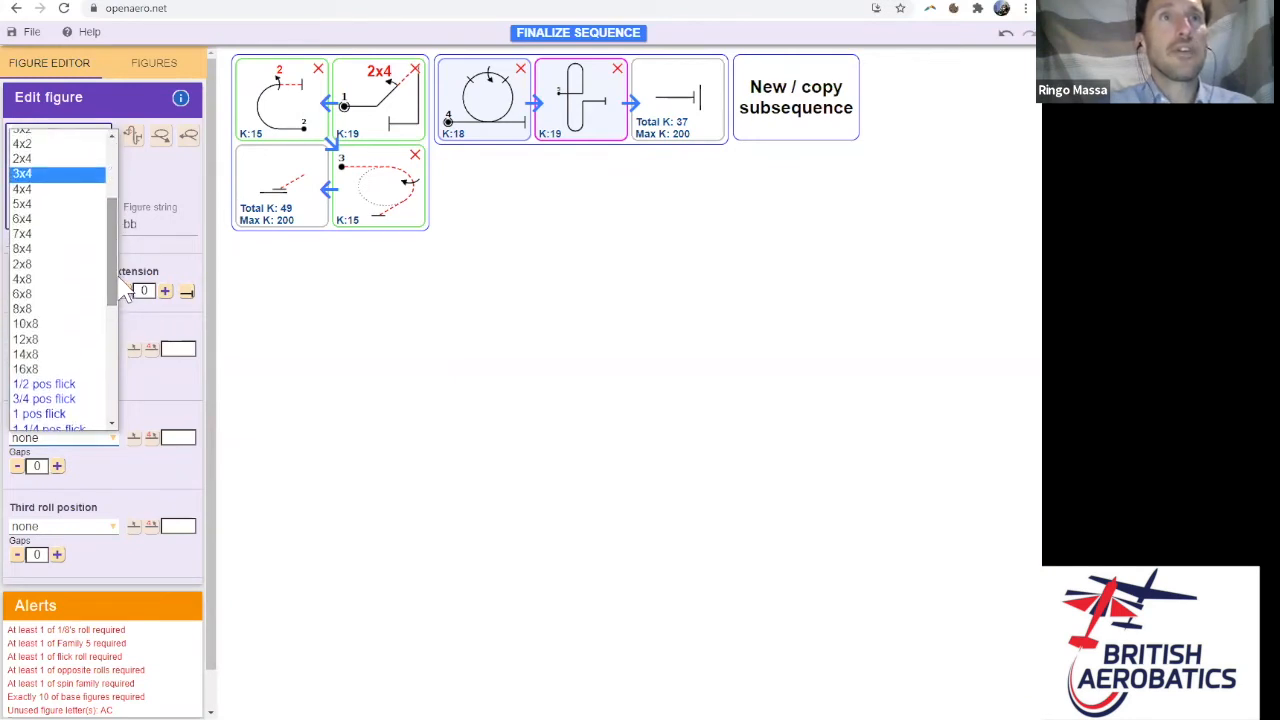
{"action": "left_click", "coordinate": [62, 264]}
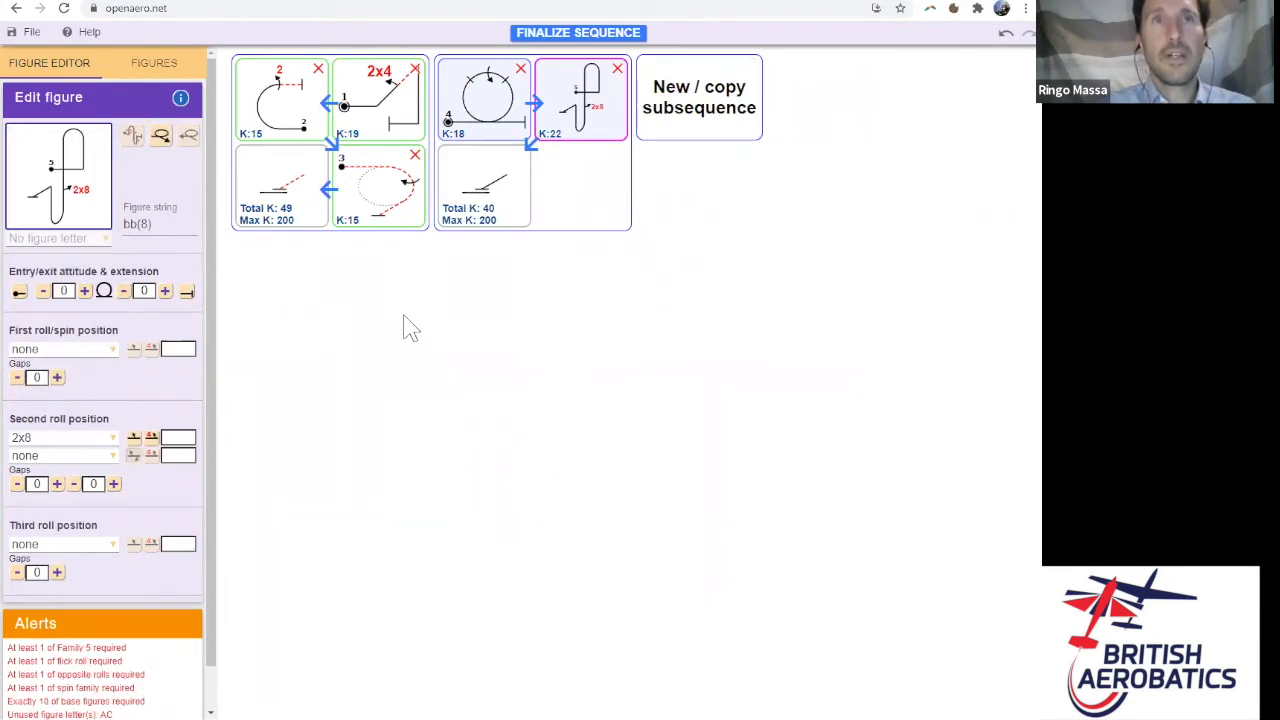
{"action": "left_click", "coordinate": [155, 63]}
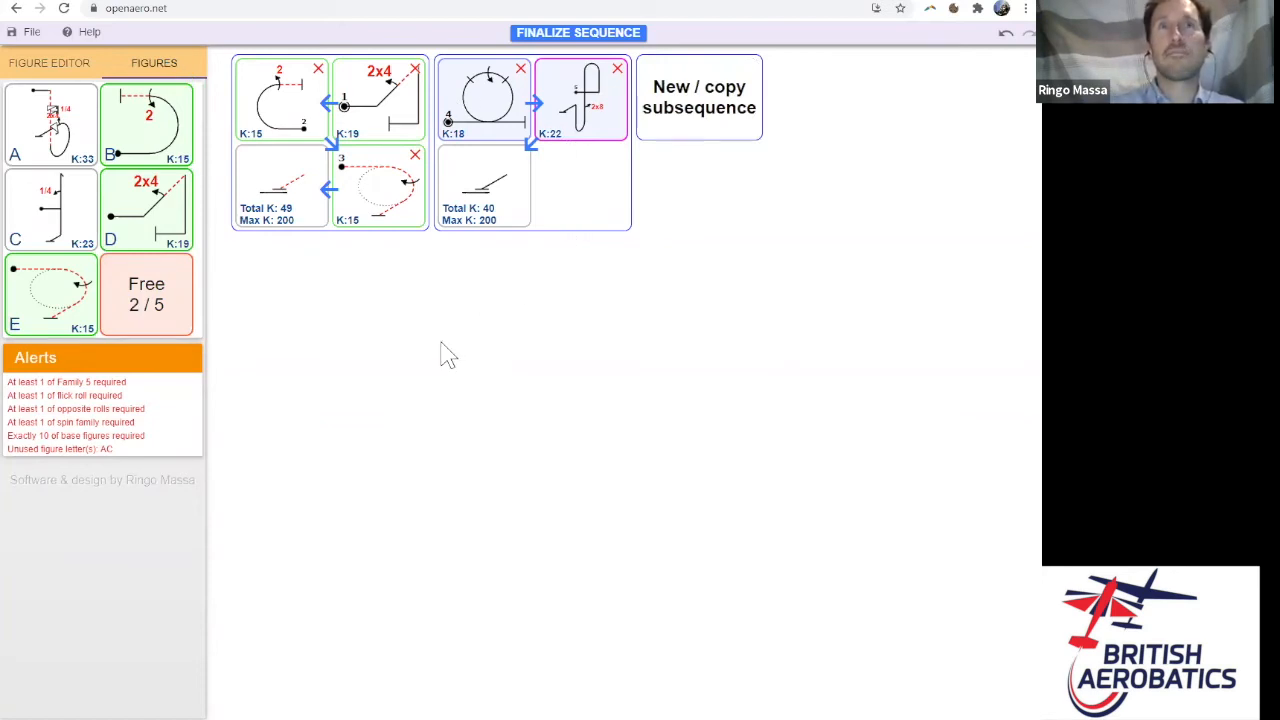
- Append lettered figure A (K 33) after the double humpty, keeping its original exit direction
{"action": "left_click_drag", "start_coordinate": [45, 145], "coordinate": [485, 200]}
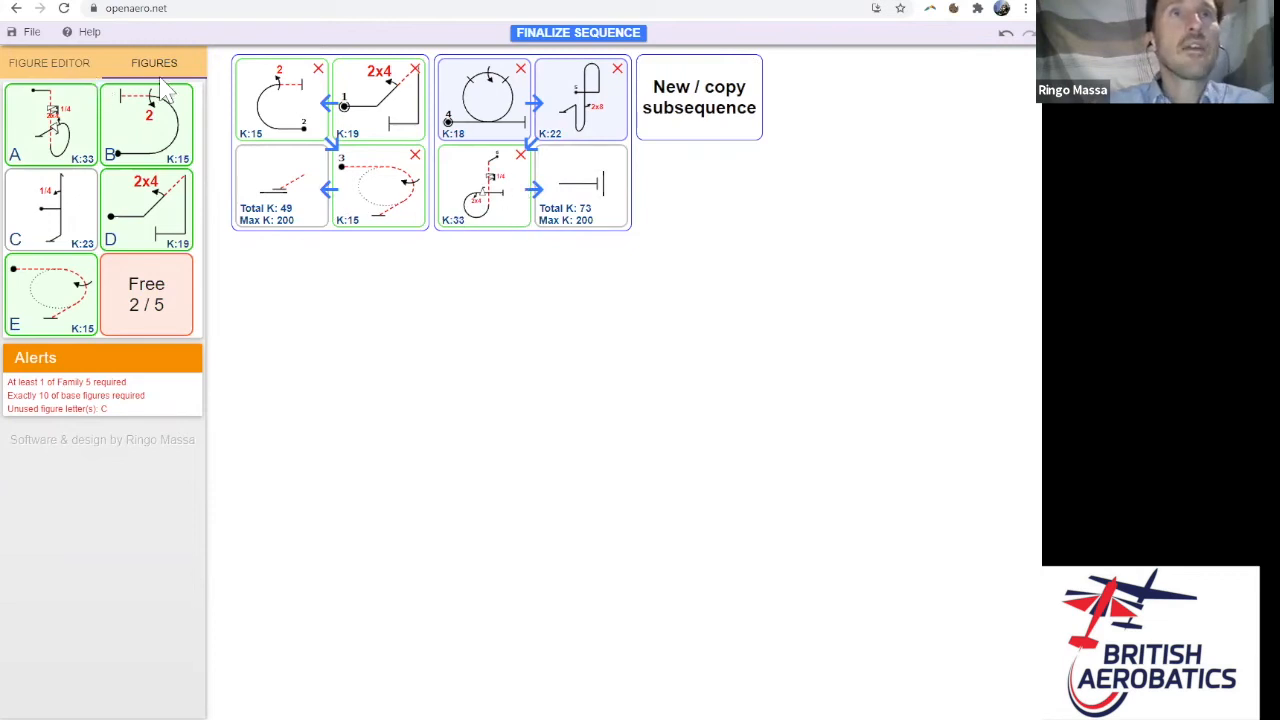
{"action": "left_click", "coordinate": [503, 195]}
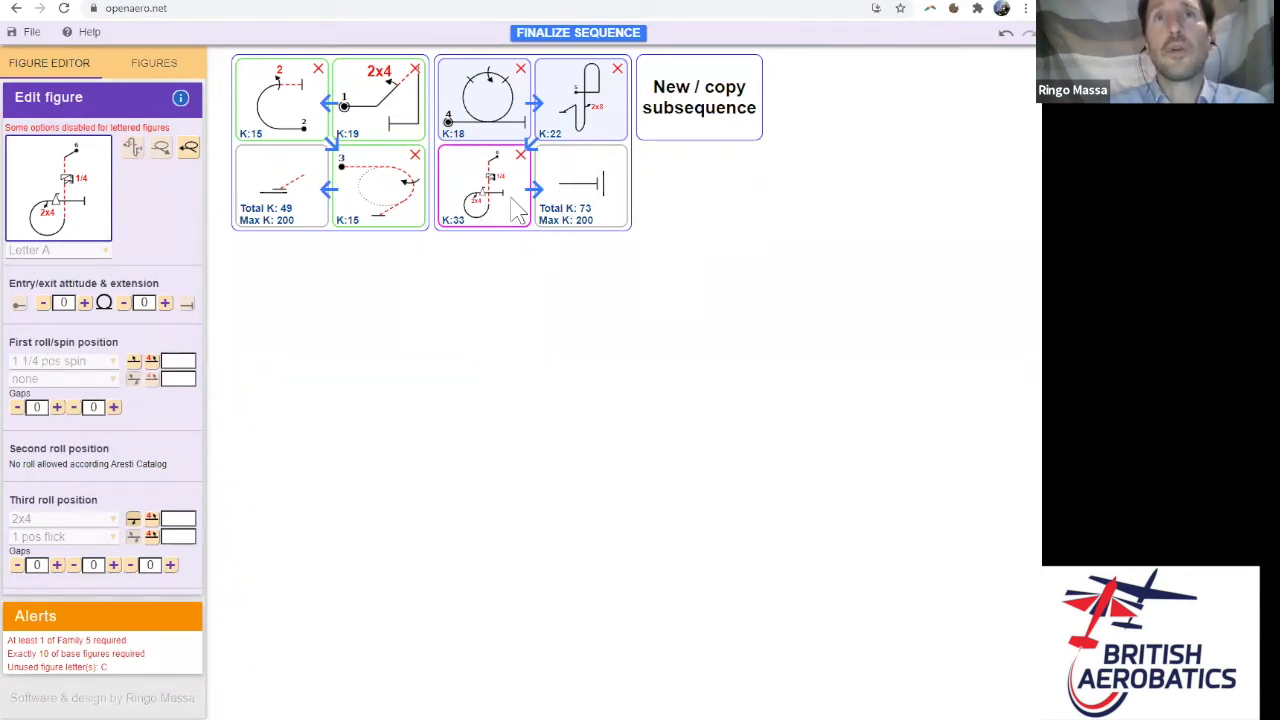
{"action": "left_click", "coordinate": [189, 150]}
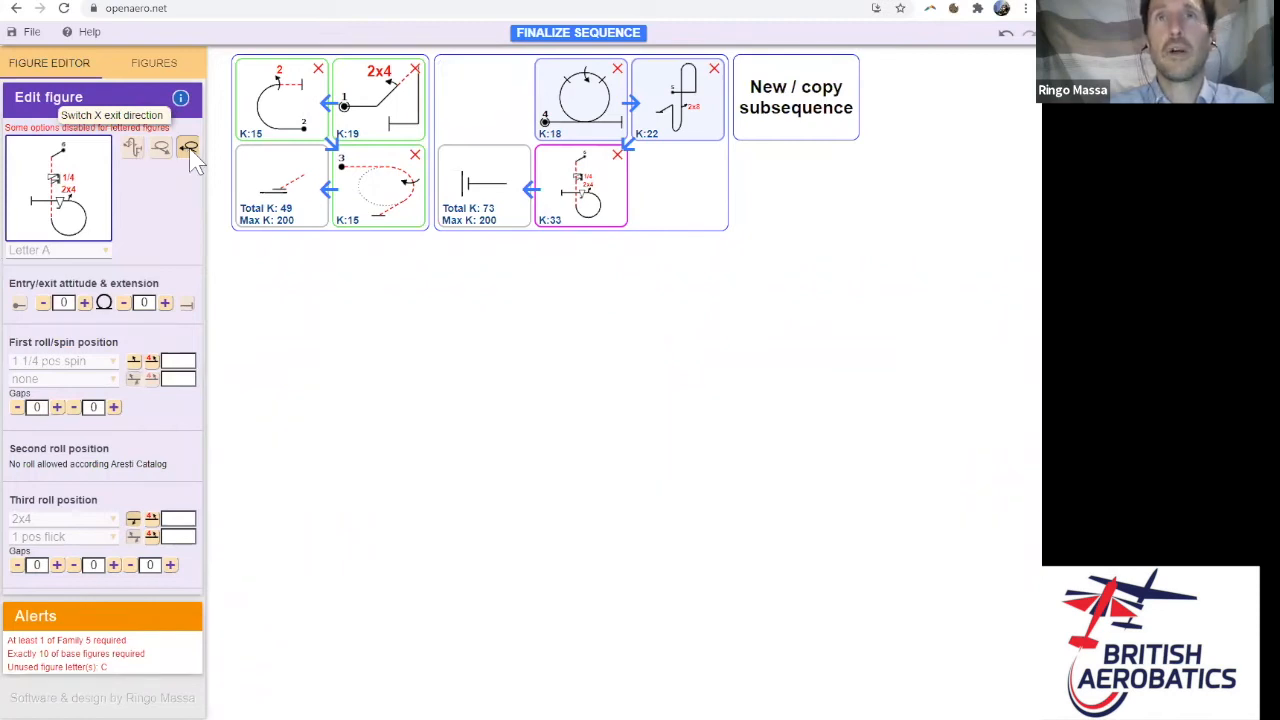
{"action": "left_click", "coordinate": [190, 157]}
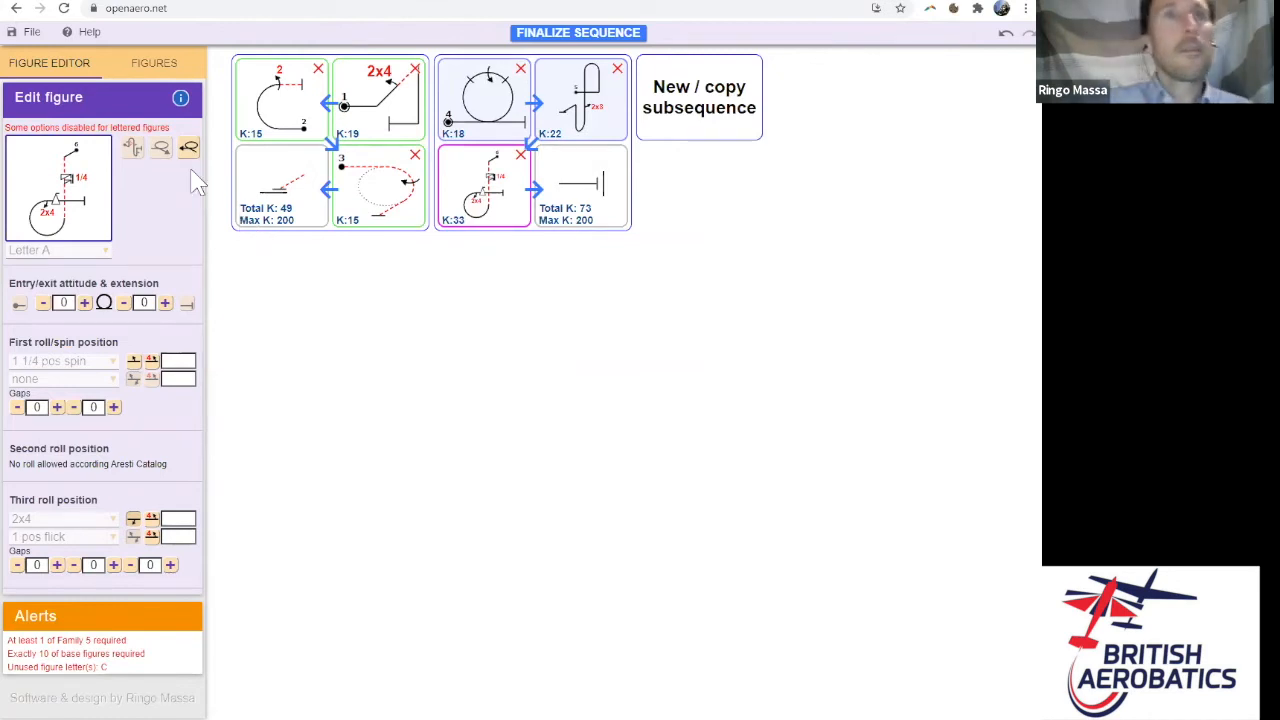
{"action": "left_click", "coordinate": [155, 66]}
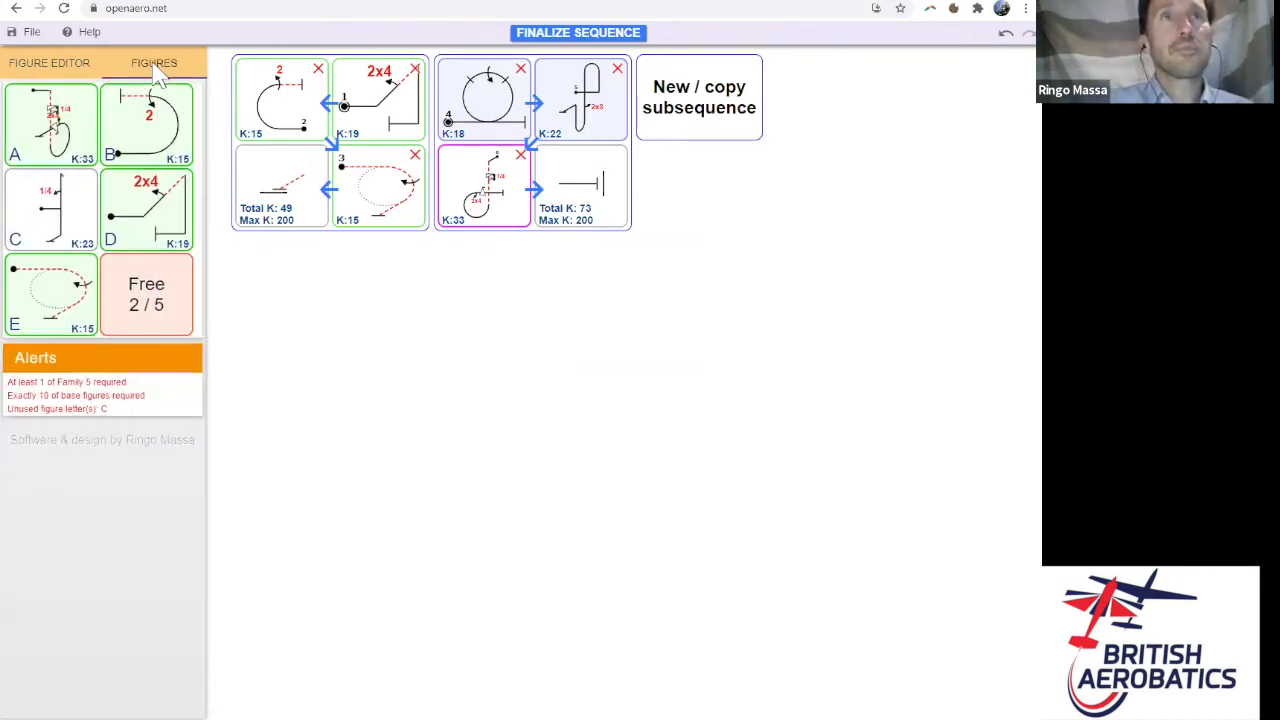
- Insert a free figure after figure A as the K:16 7.5 Horizontal S
{"action": "left_click_drag", "start_coordinate": [162, 312], "coordinate": [625, 198]}
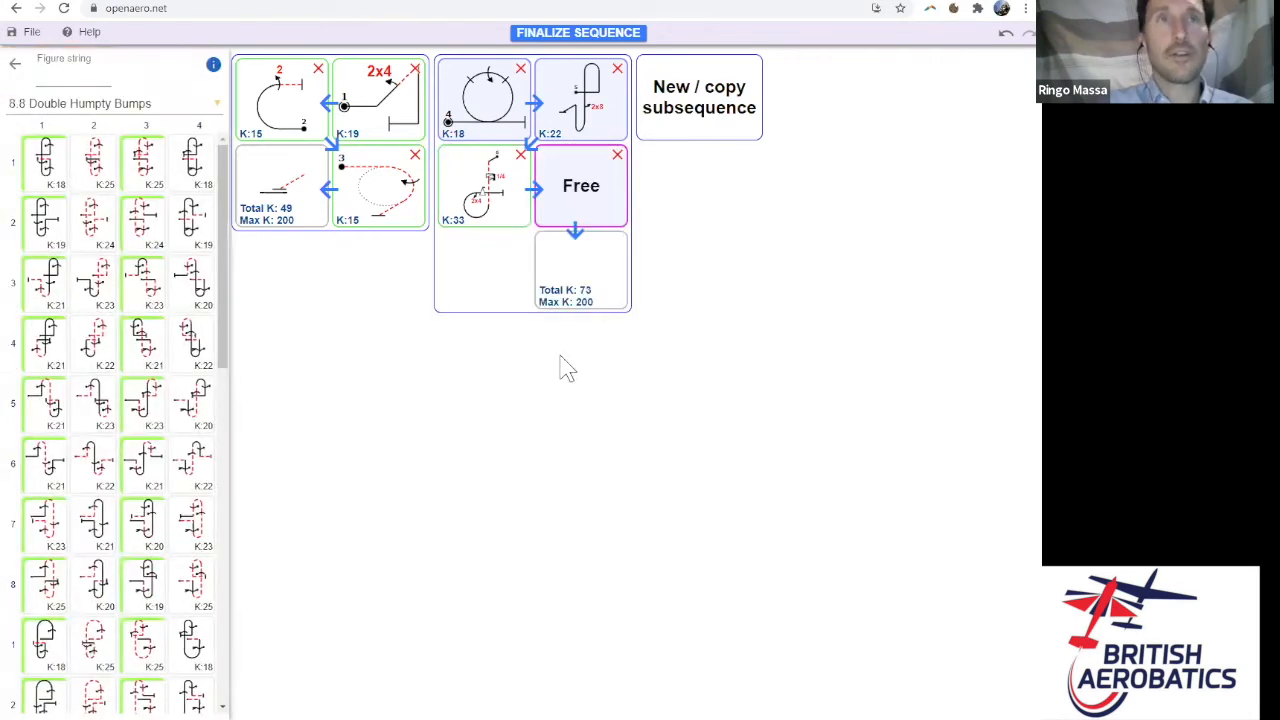
{"action": "left_click", "coordinate": [136, 106]}
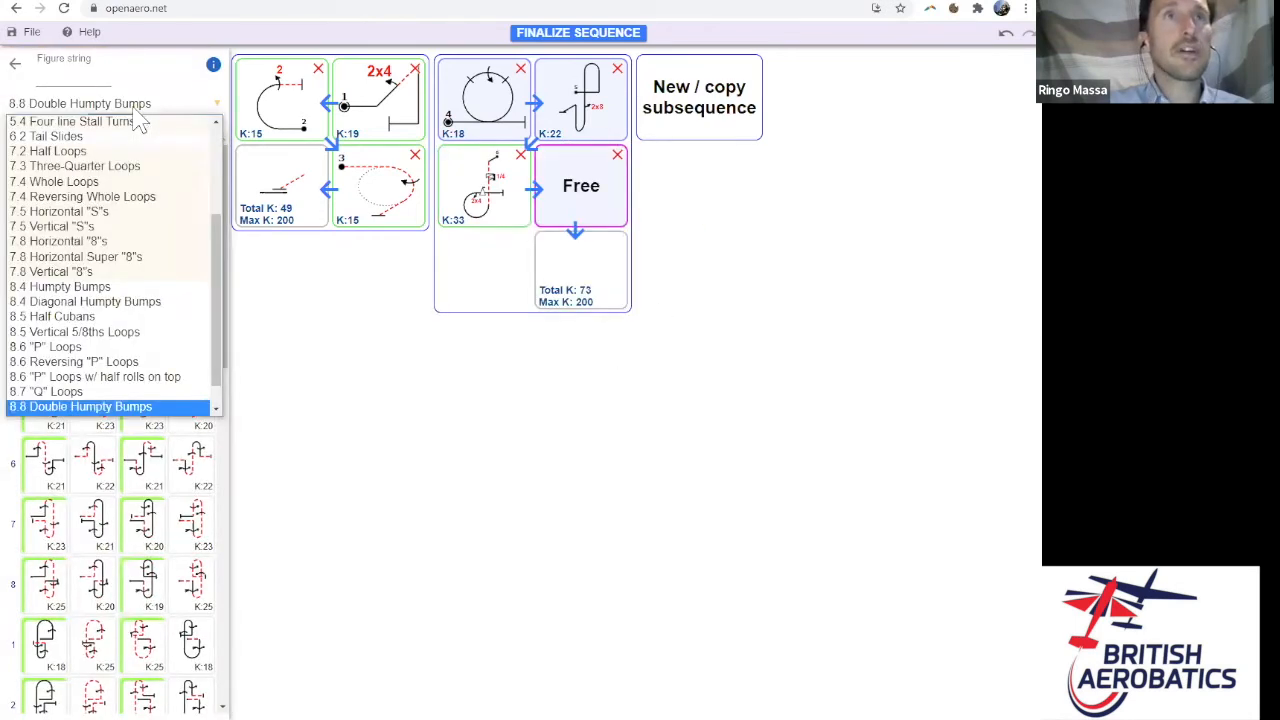
{"action": "left_click", "coordinate": [128, 211]}
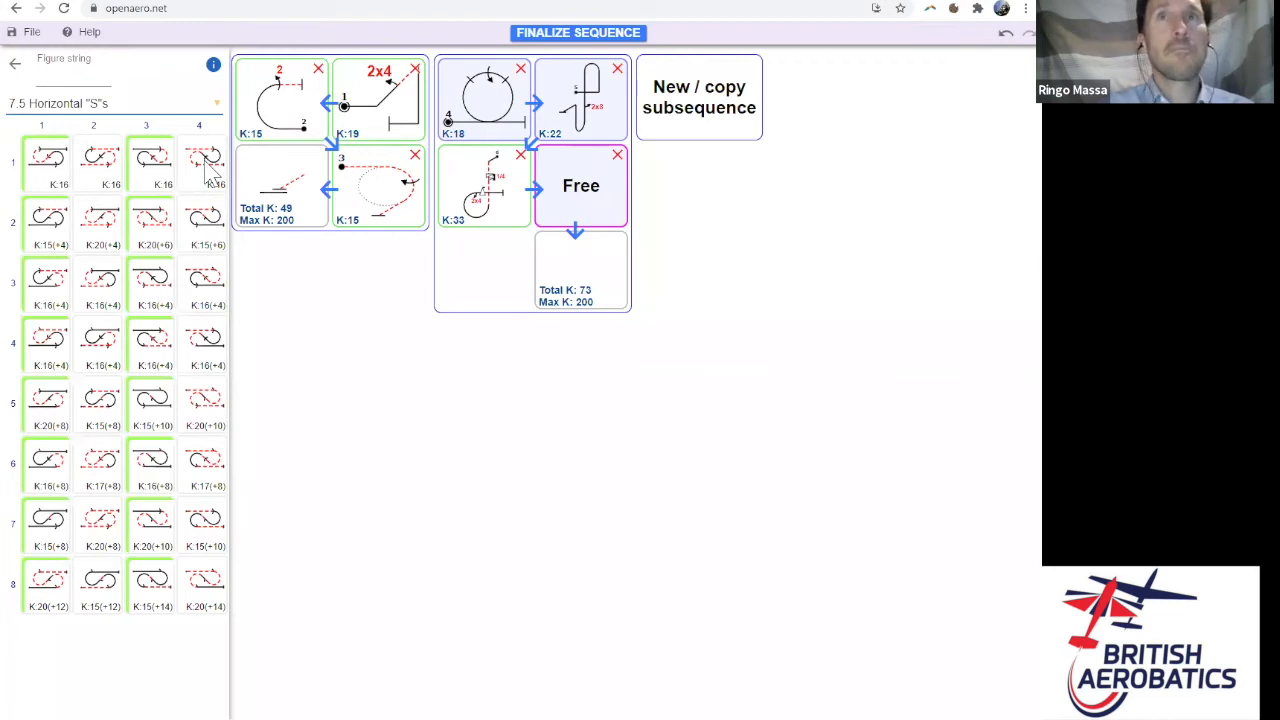
{"action": "left_click", "coordinate": [207, 170]}
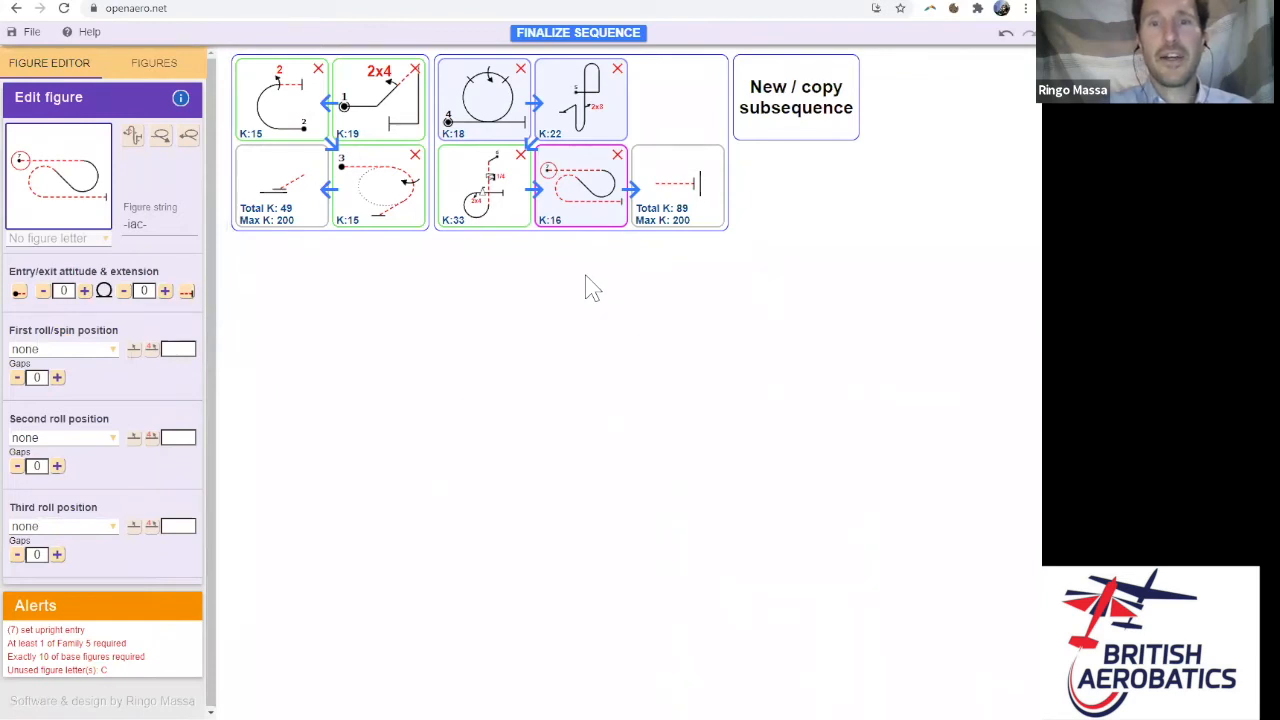
- Set the Horizontal S to inverted entry, upright exit and 1/2 rolls in both positions, K 25
{"action": "left_click", "coordinate": [20, 292]}
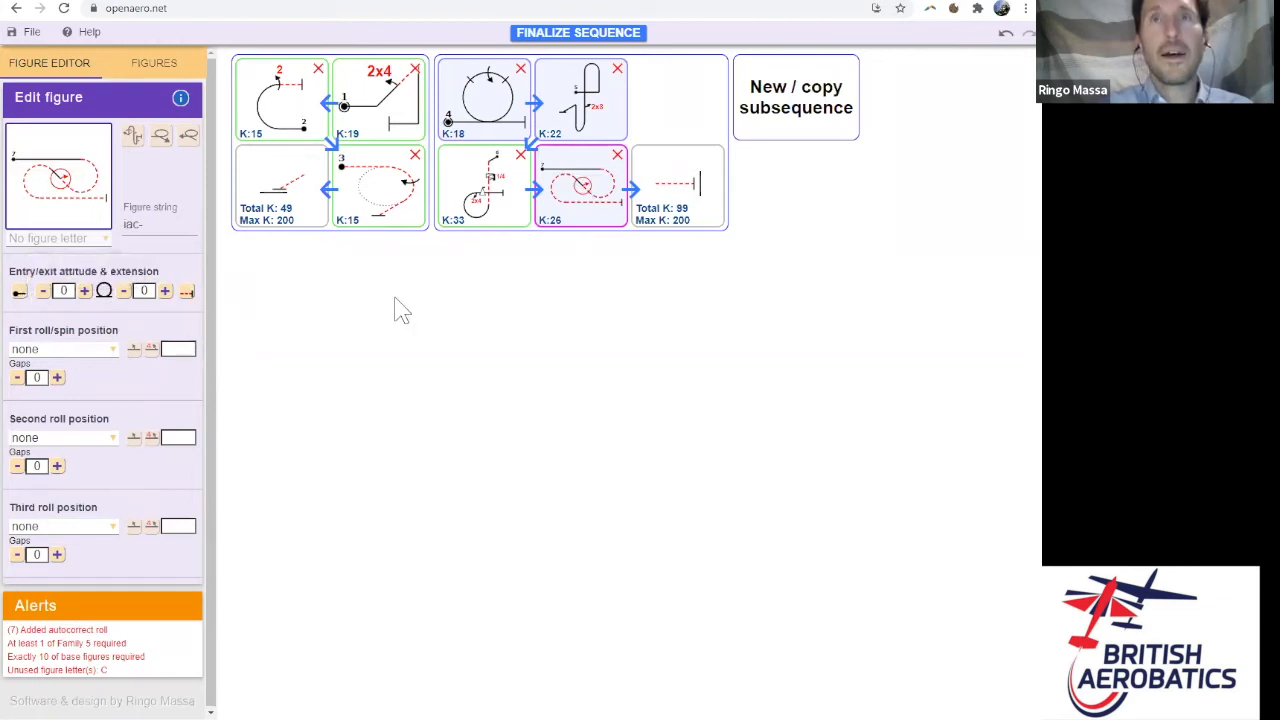
{"action": "left_click", "coordinate": [111, 446]}
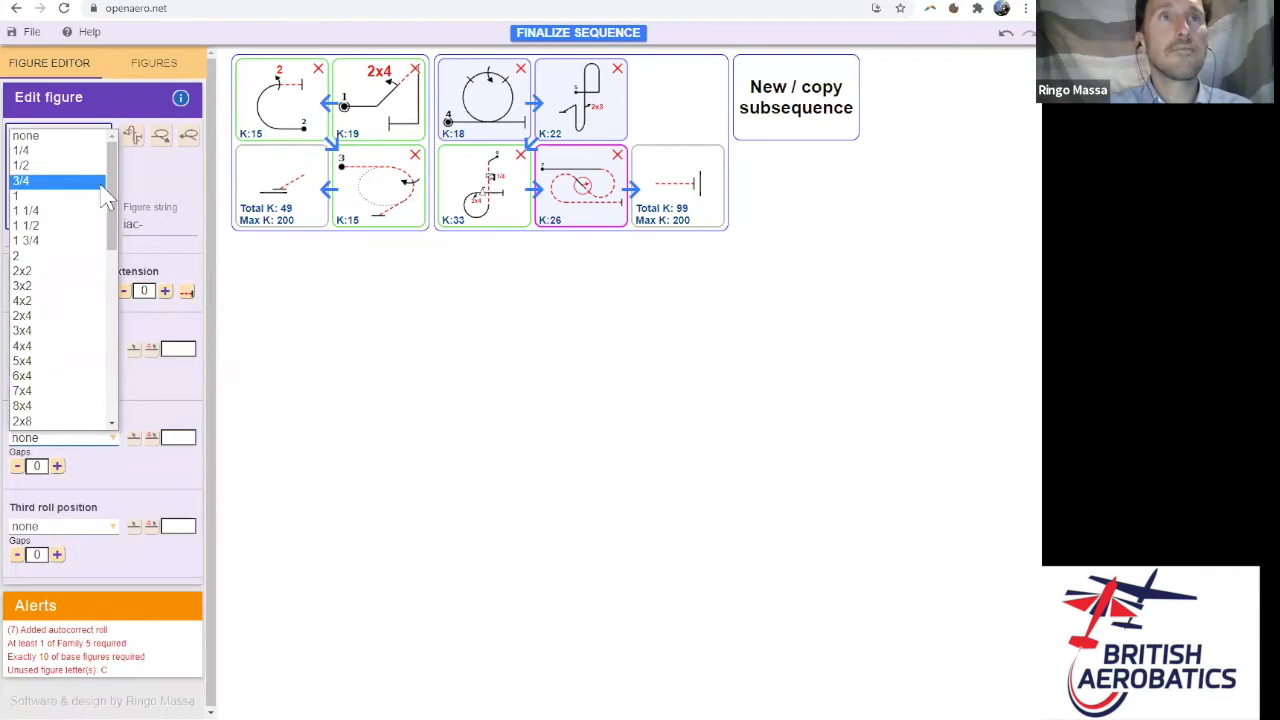
{"action": "left_click", "coordinate": [60, 166]}
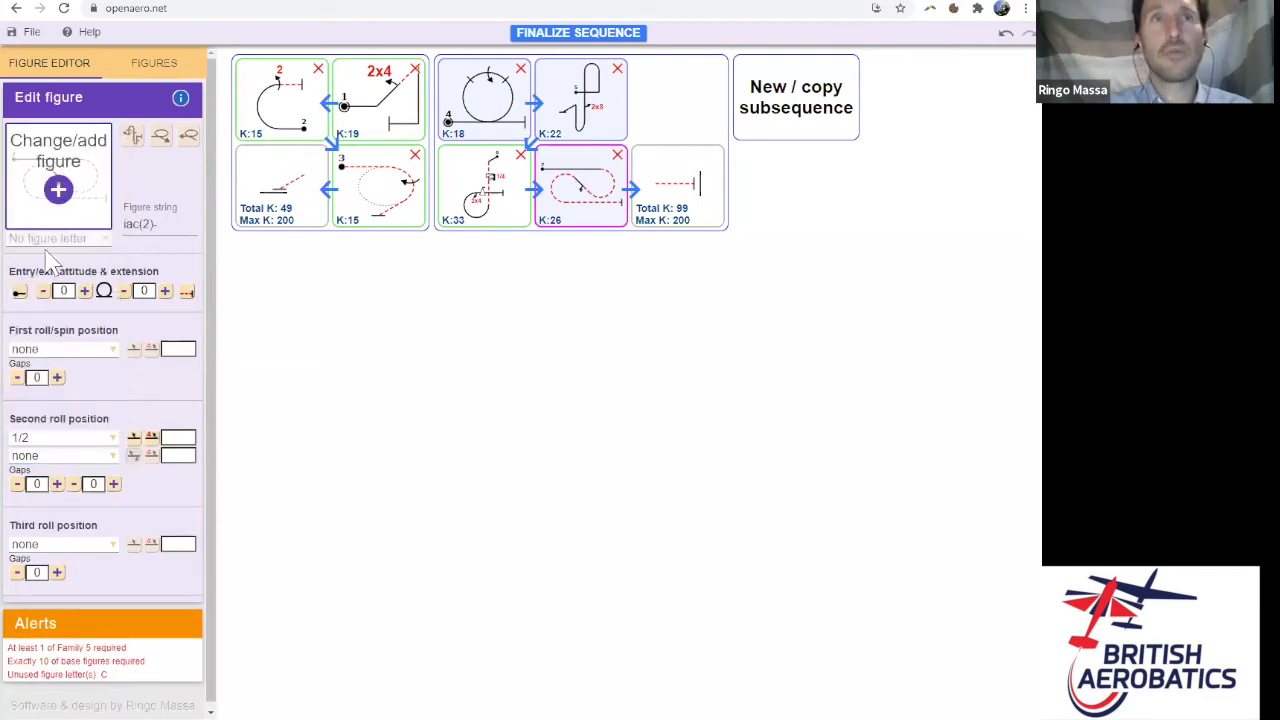
{"action": "left_click", "coordinate": [190, 294]}
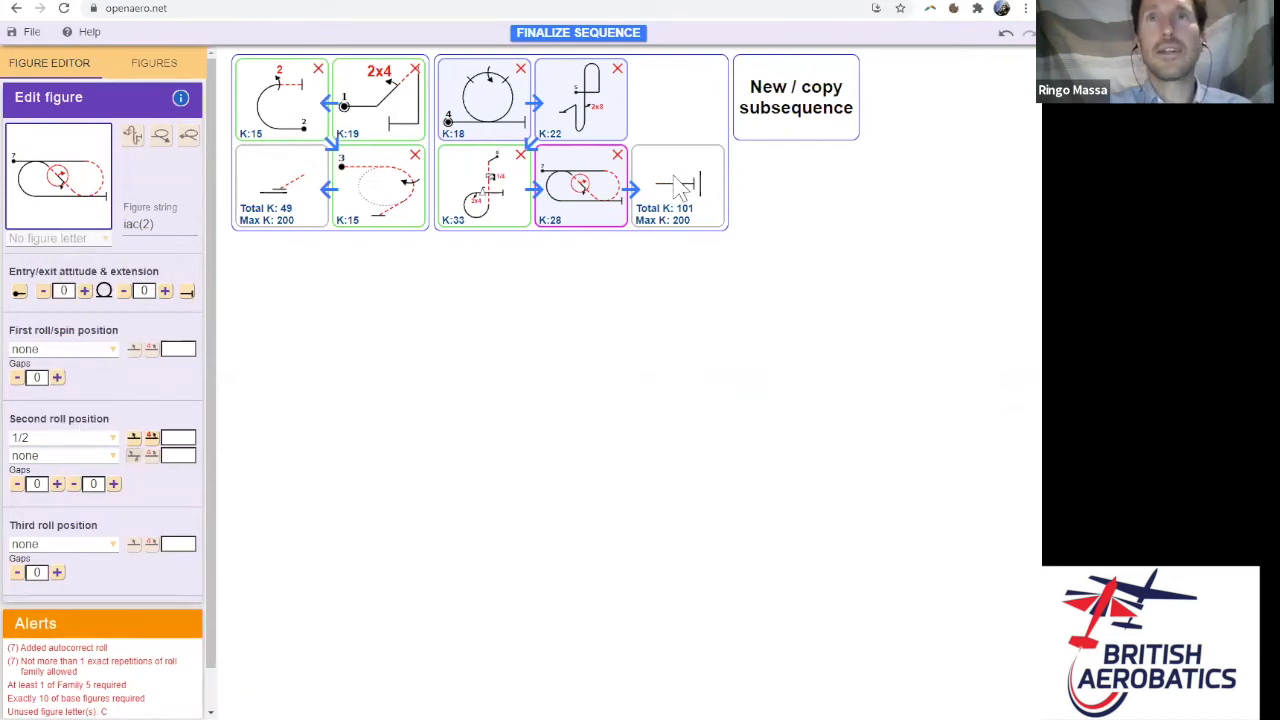
{"action": "left_click", "coordinate": [114, 353]}
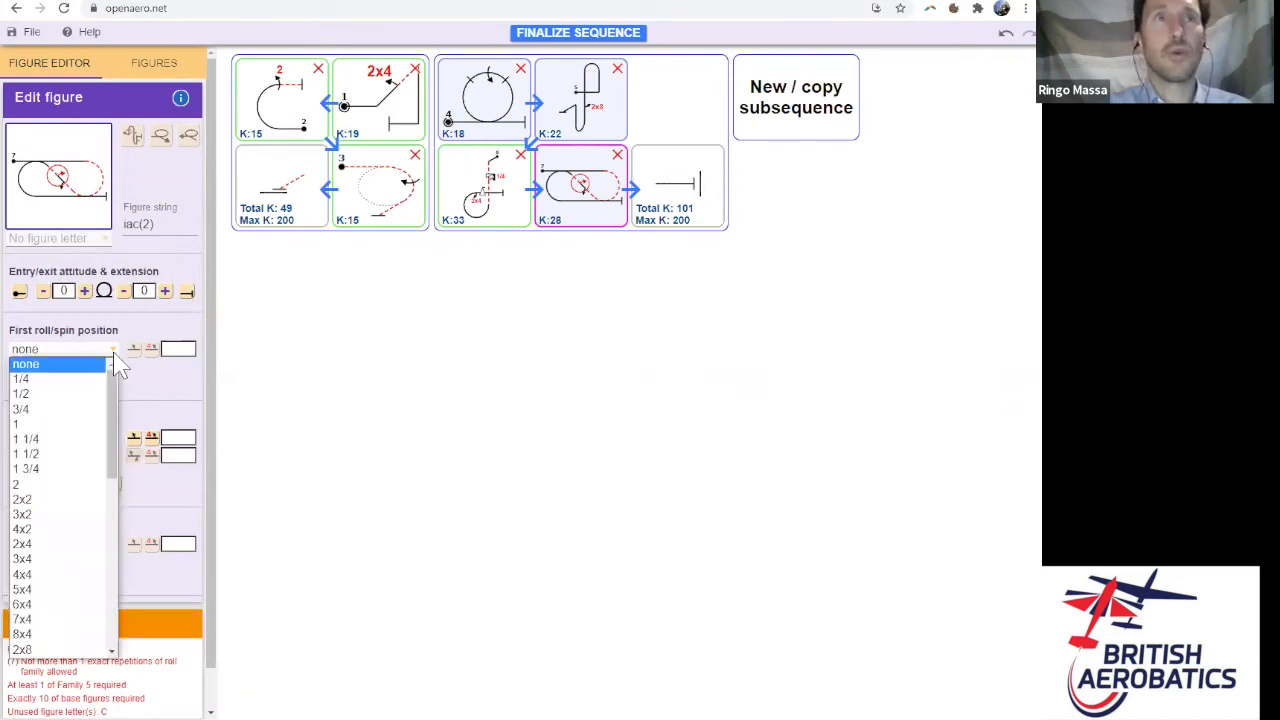
{"action": "left_click", "coordinate": [79, 394]}
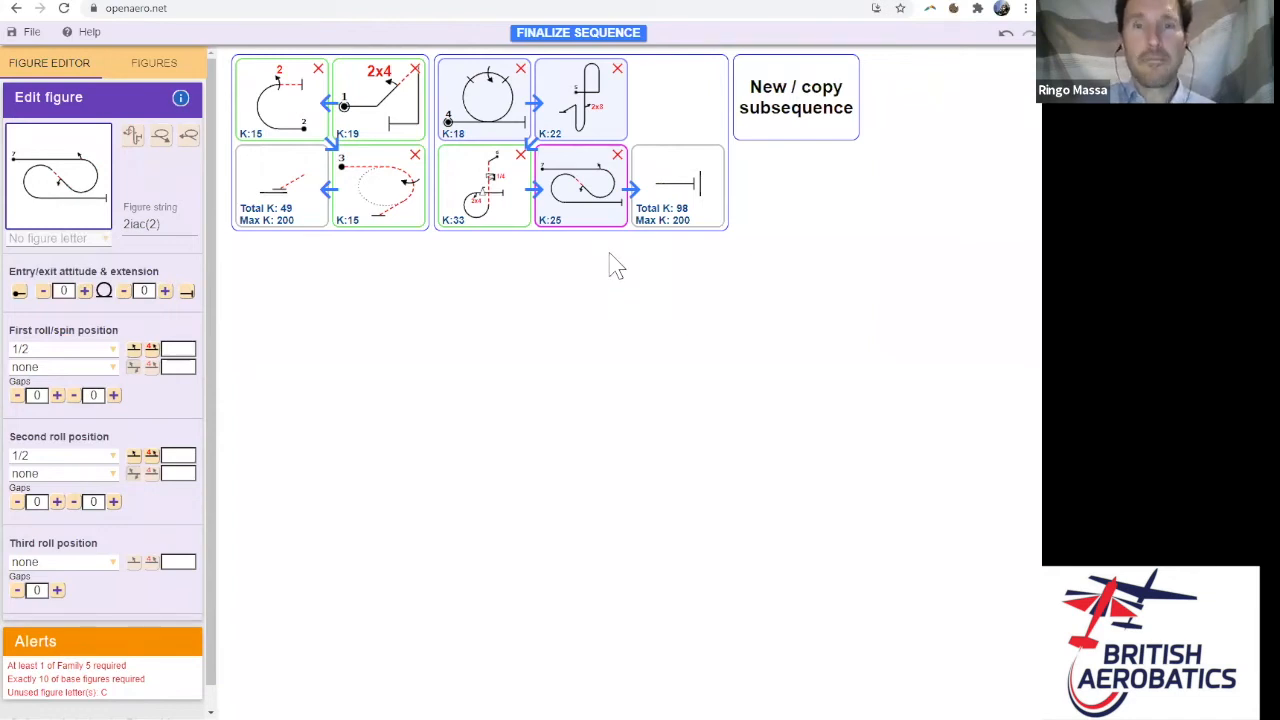
{"action": "left_click", "coordinate": [88, 172]}
{"action": "left_click", "coordinate": [30, 66]}
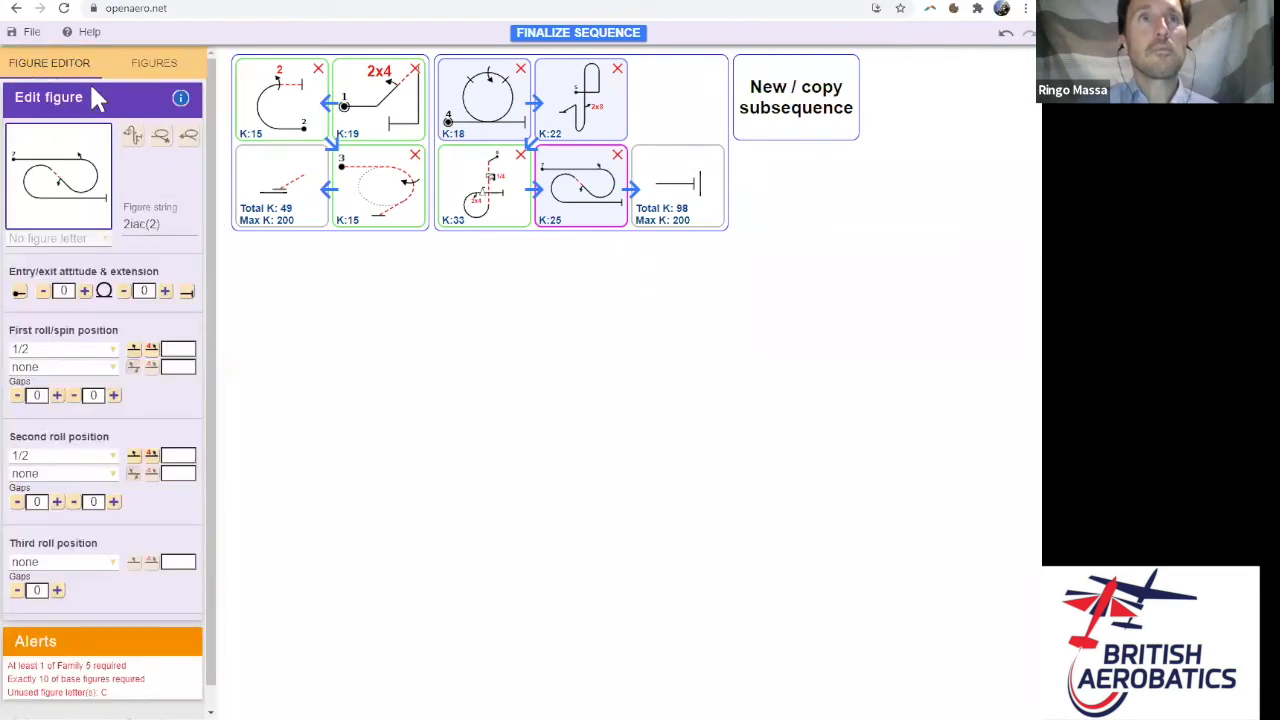
- Add a free slot after the horizontal S and make it the K:15 8.4 Humpty Bump
{"action": "left_click", "coordinate": [160, 63]}
{"action": "left_click_drag", "start_coordinate": [158, 305], "coordinate": [671, 243]}
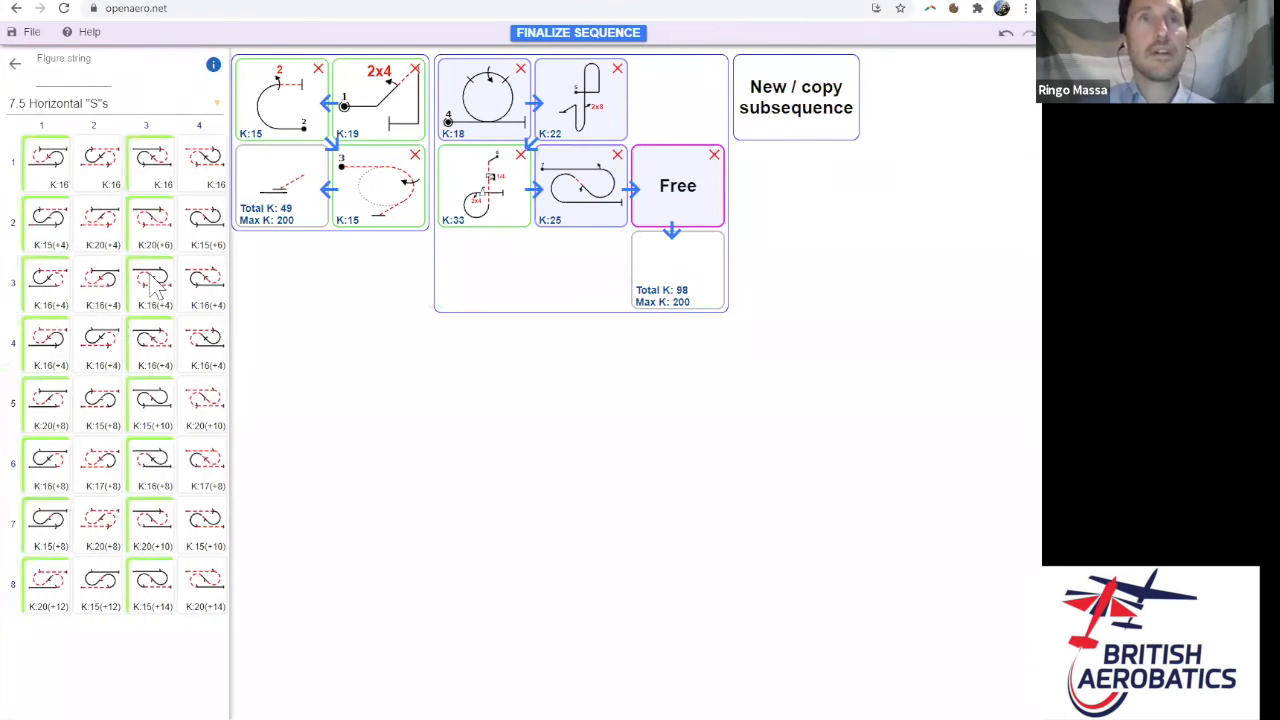
{"action": "left_click", "coordinate": [16, 65]}
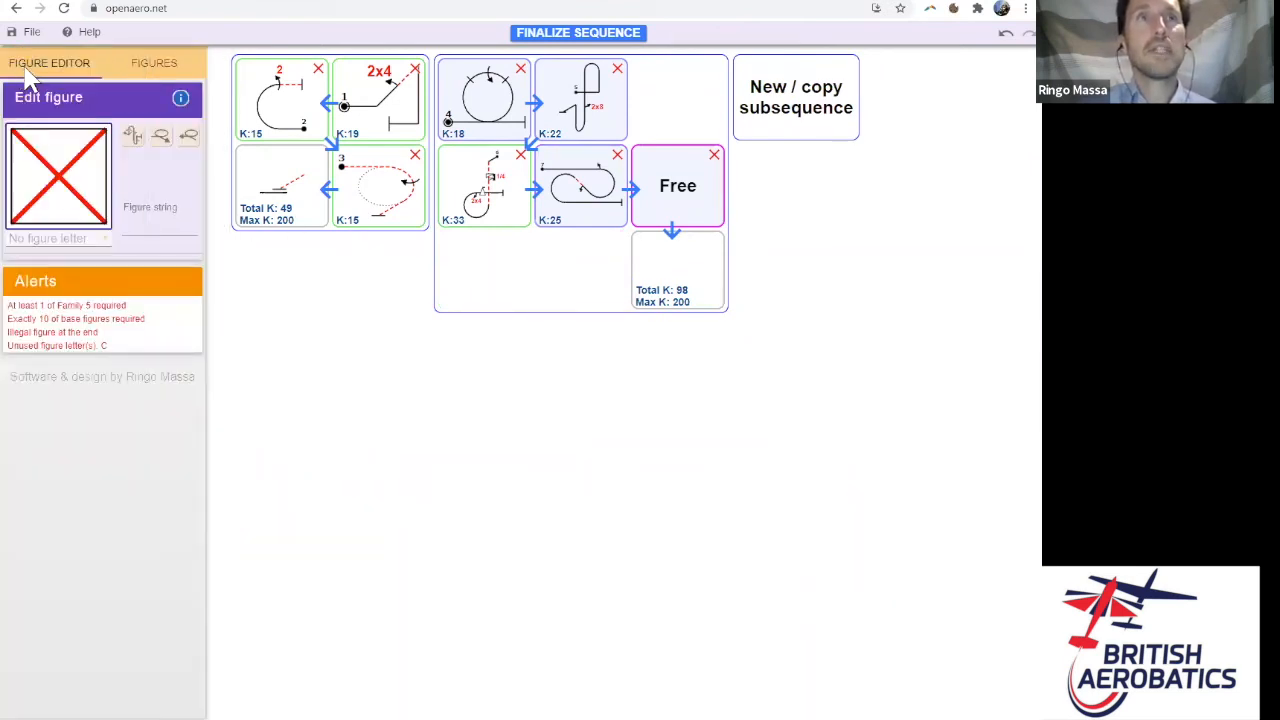
{"action": "left_click", "coordinate": [155, 63]}
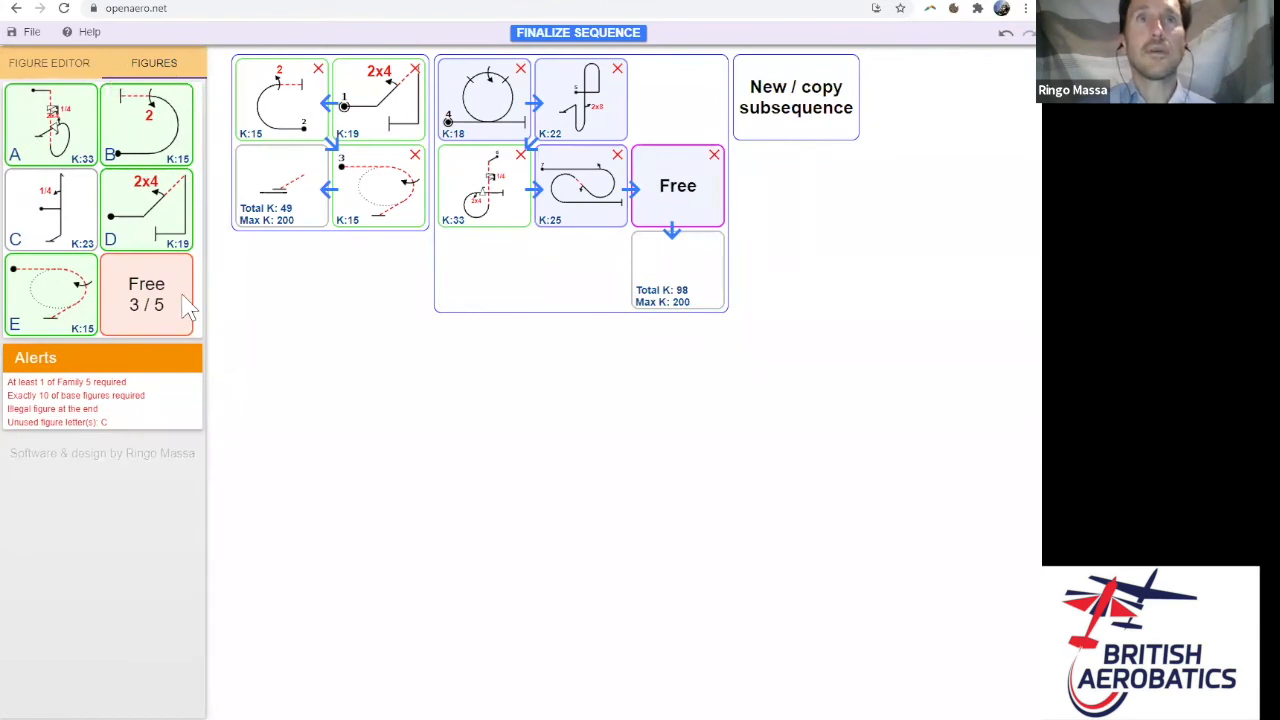
{"action": "left_click", "coordinate": [692, 206]}
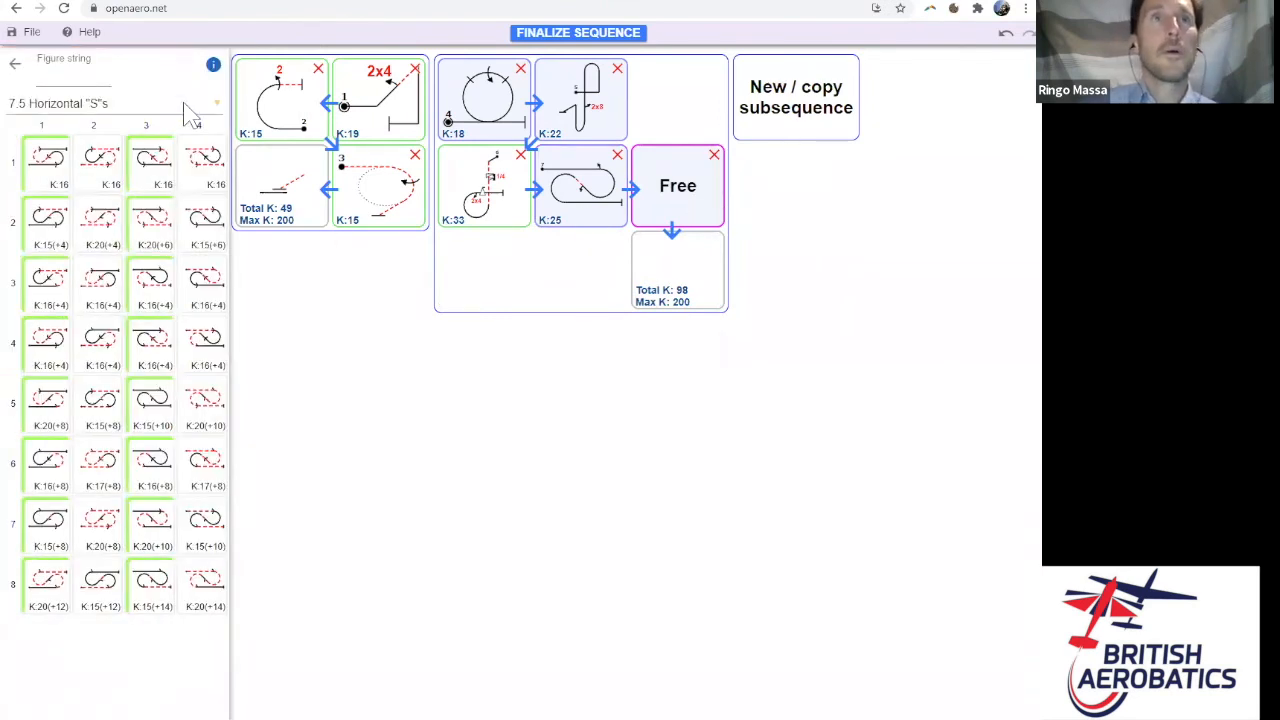
{"action": "left_click", "coordinate": [190, 110]}
{"action": "scroll", "coordinate": [200, 220], "scroll_direction": "down", "scroll_amount": 3}
{"action": "left_click_drag", "start_coordinate": [224, 230], "coordinate": [224, 288]}
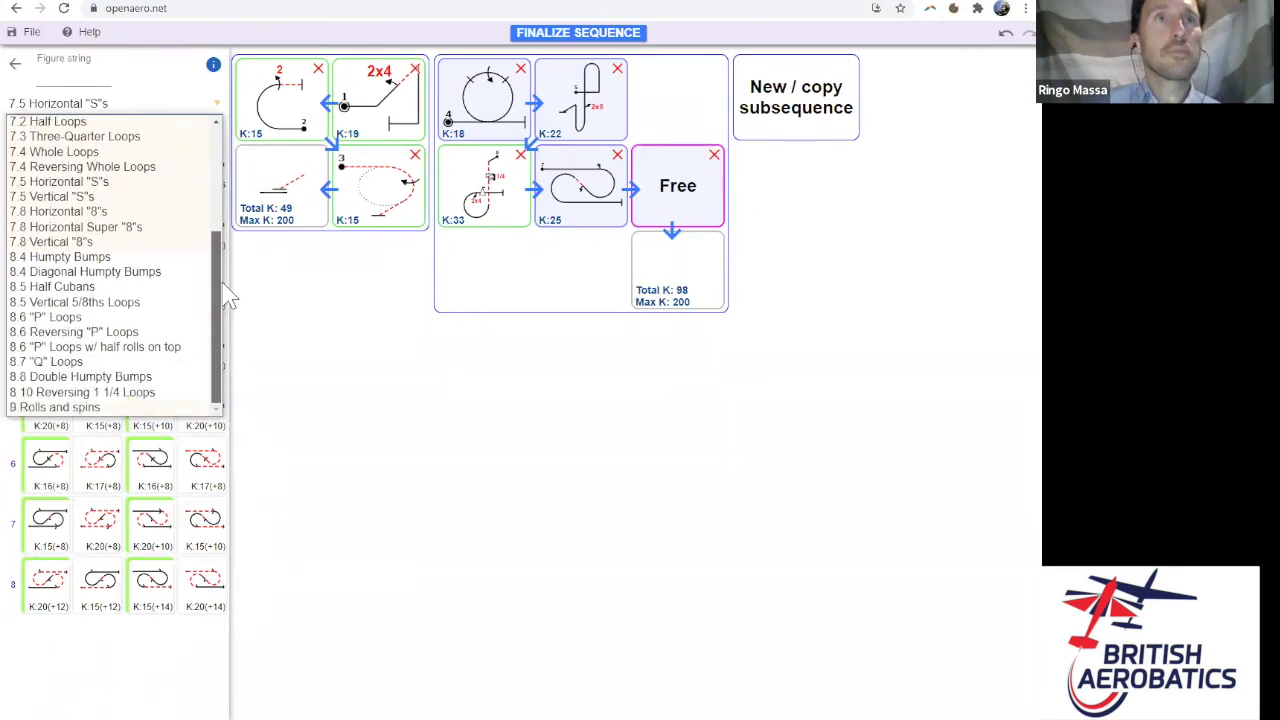
{"action": "left_click", "coordinate": [200, 257]}
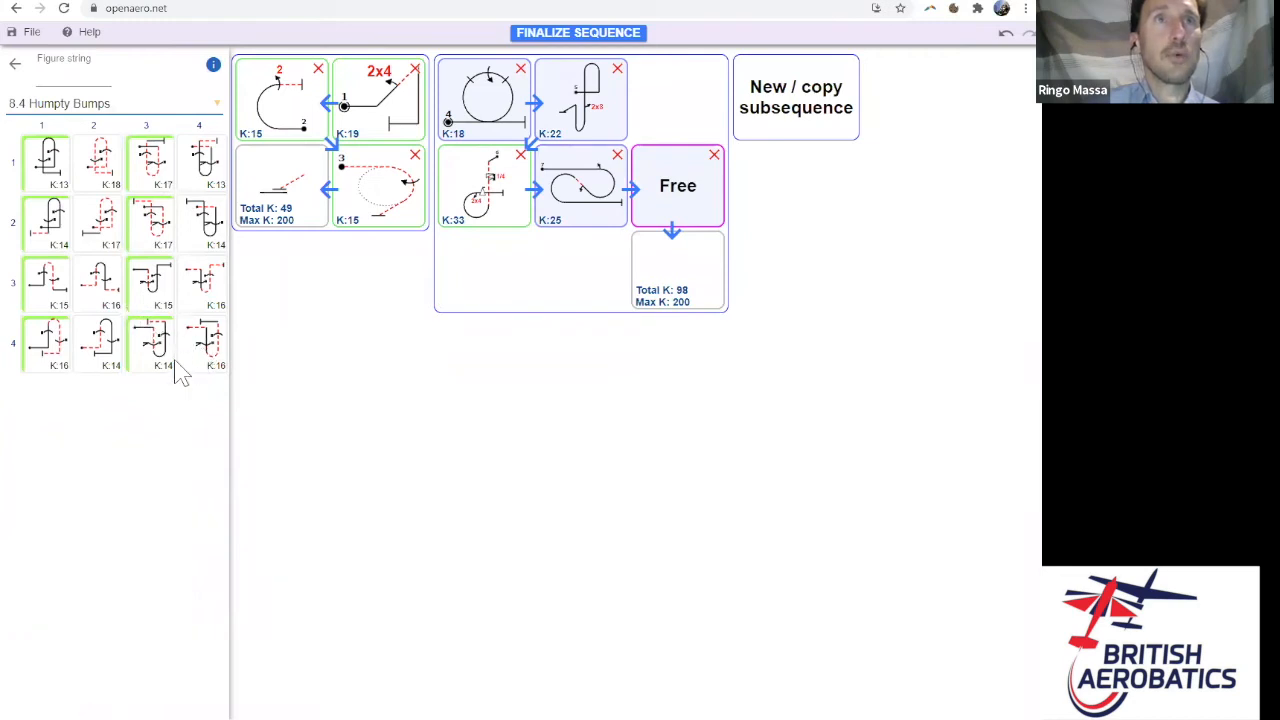
{"action": "left_click", "coordinate": [61, 285]}
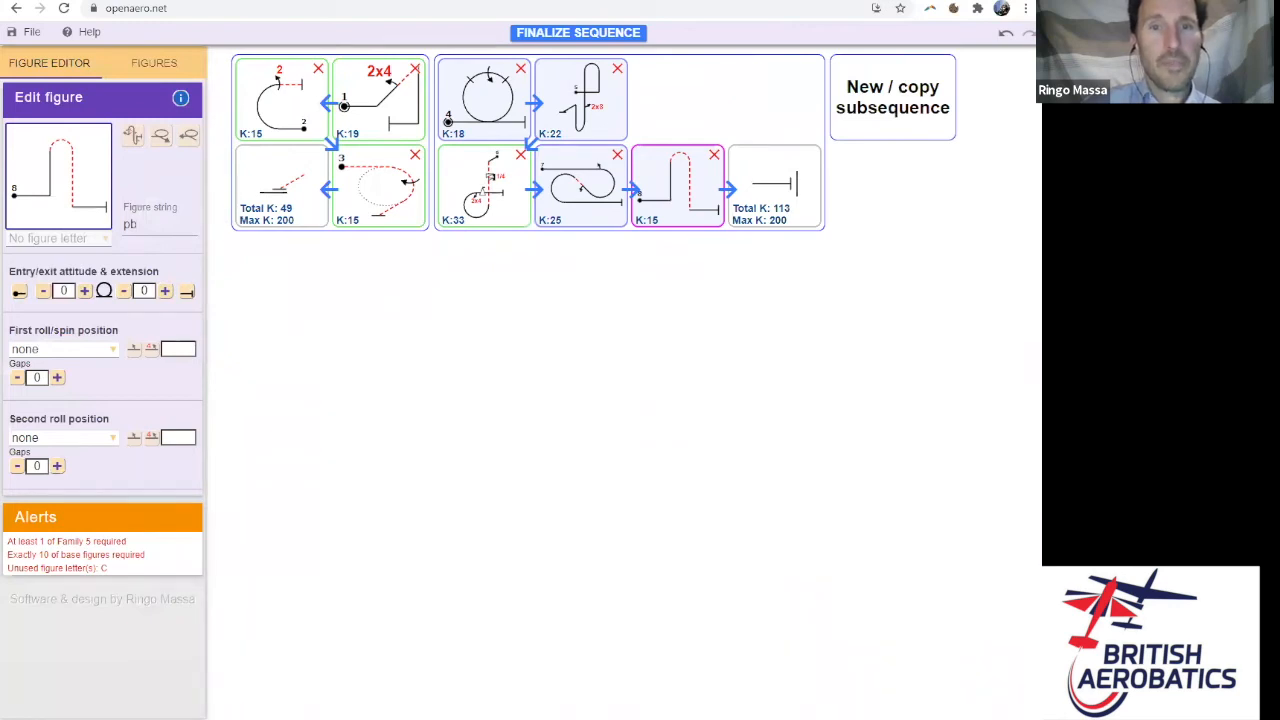
- Give the humpty bump a 1/4 first roll and a 1/2 second roll, making it K 25
{"action": "left_click", "coordinate": [97, 350]}
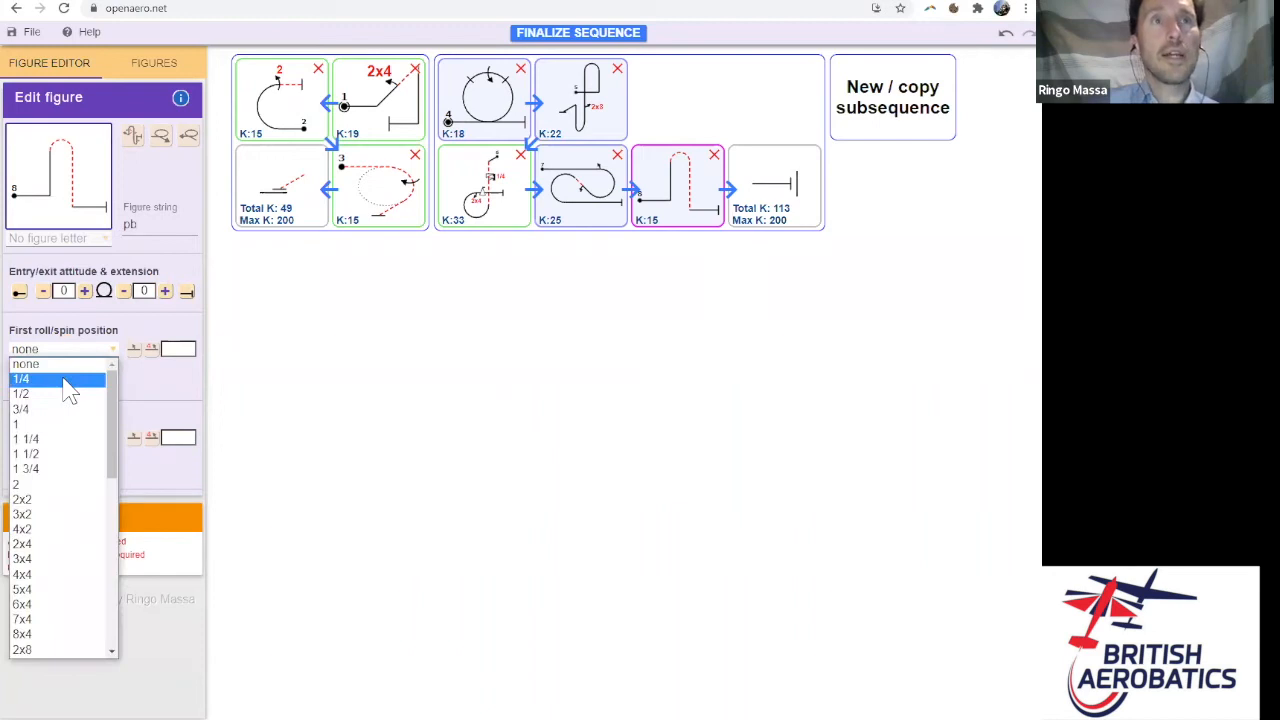
{"action": "left_click", "coordinate": [68, 380]}
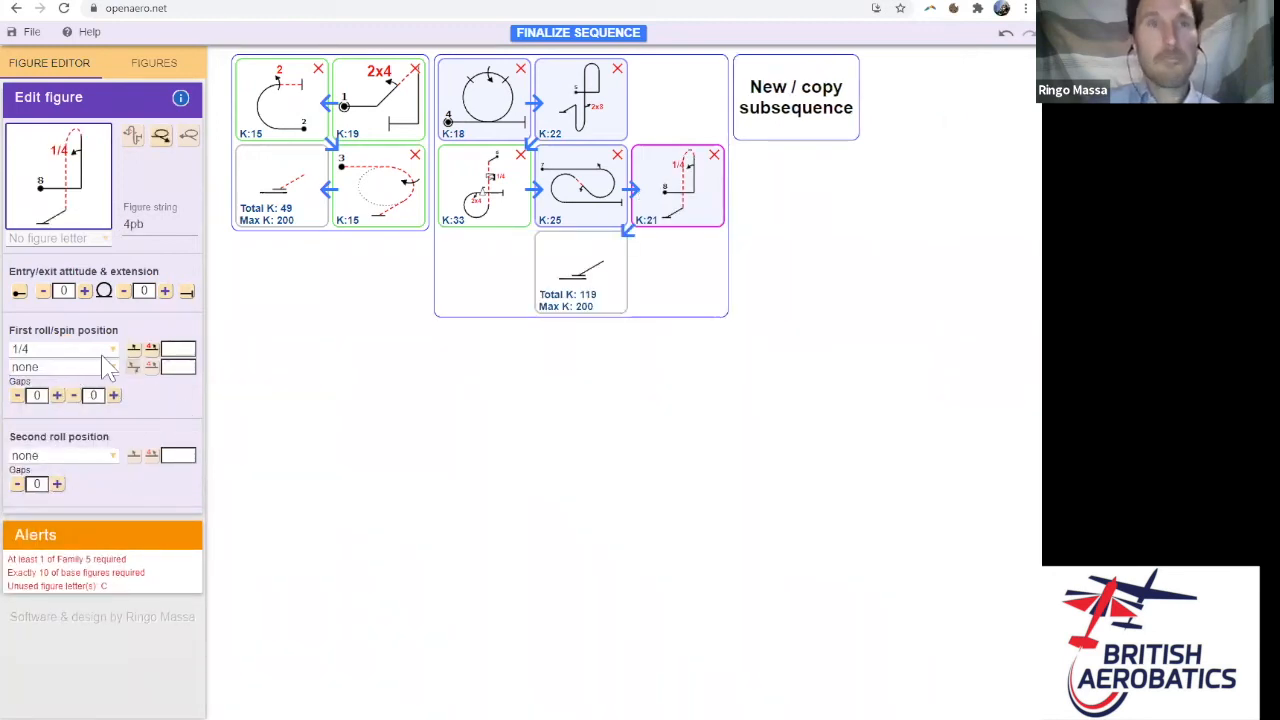
{"action": "left_click", "coordinate": [108, 465]}
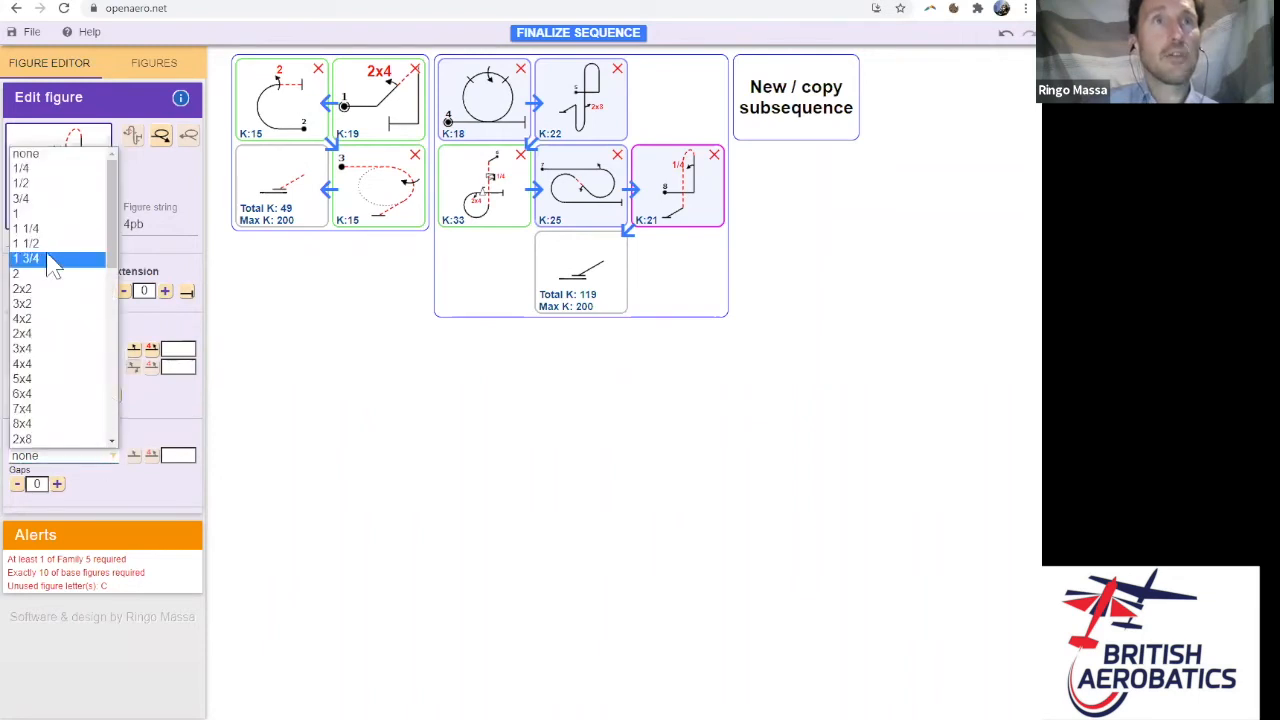
{"action": "left_click", "coordinate": [54, 188]}
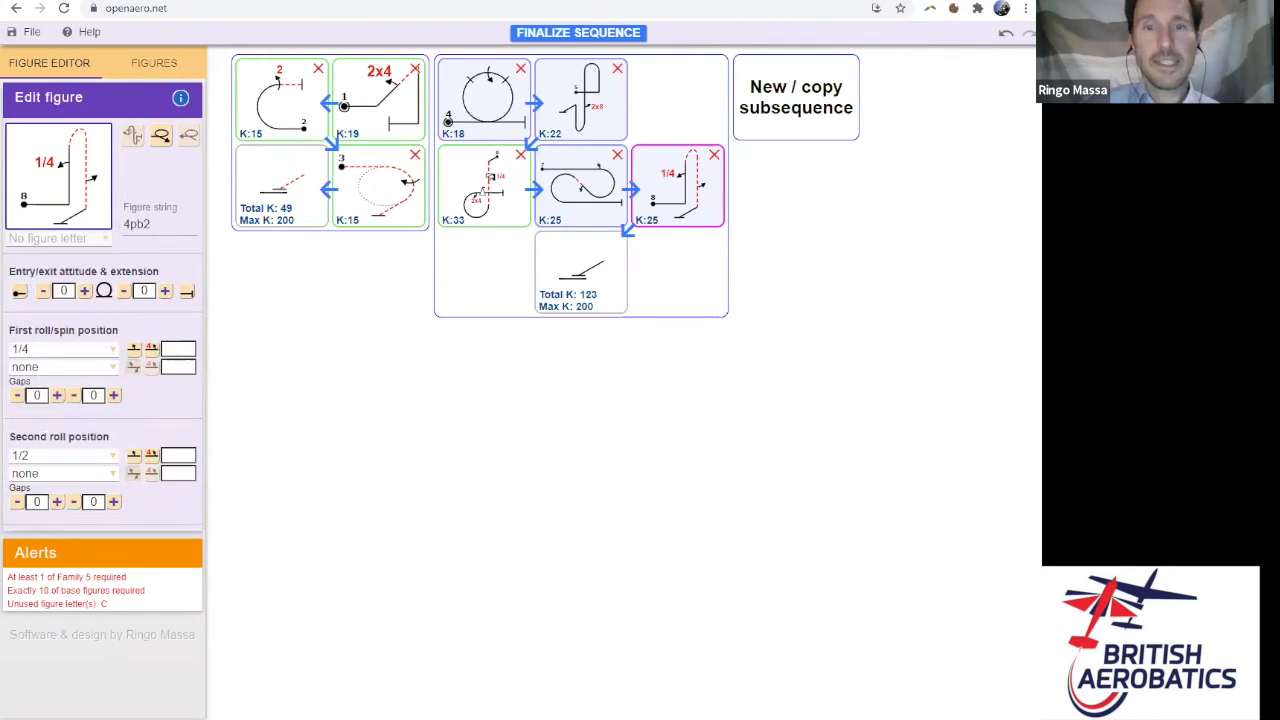
{"action": "left_click", "coordinate": [158, 68]}
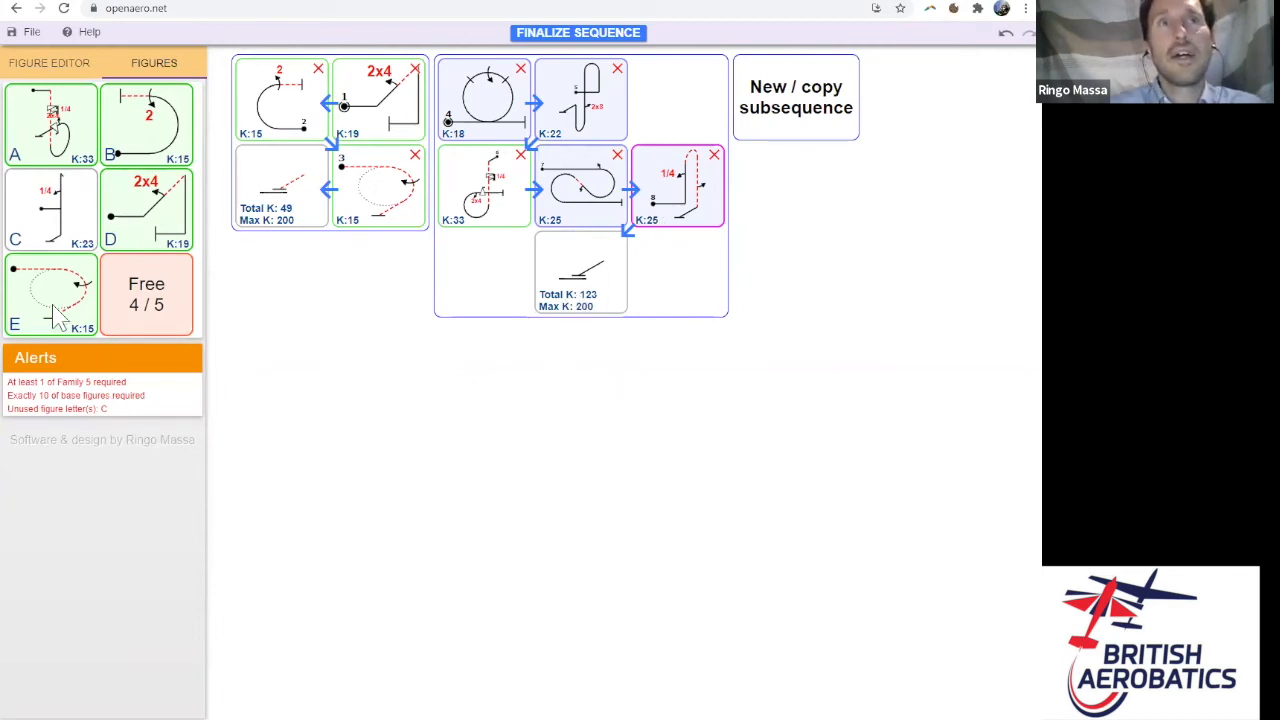
- Move lettered figure C (K 23) to the end of the second subsequence, totalling 146 K
{"action": "left_click_drag", "start_coordinate": [80, 250], "coordinate": [595, 288]}
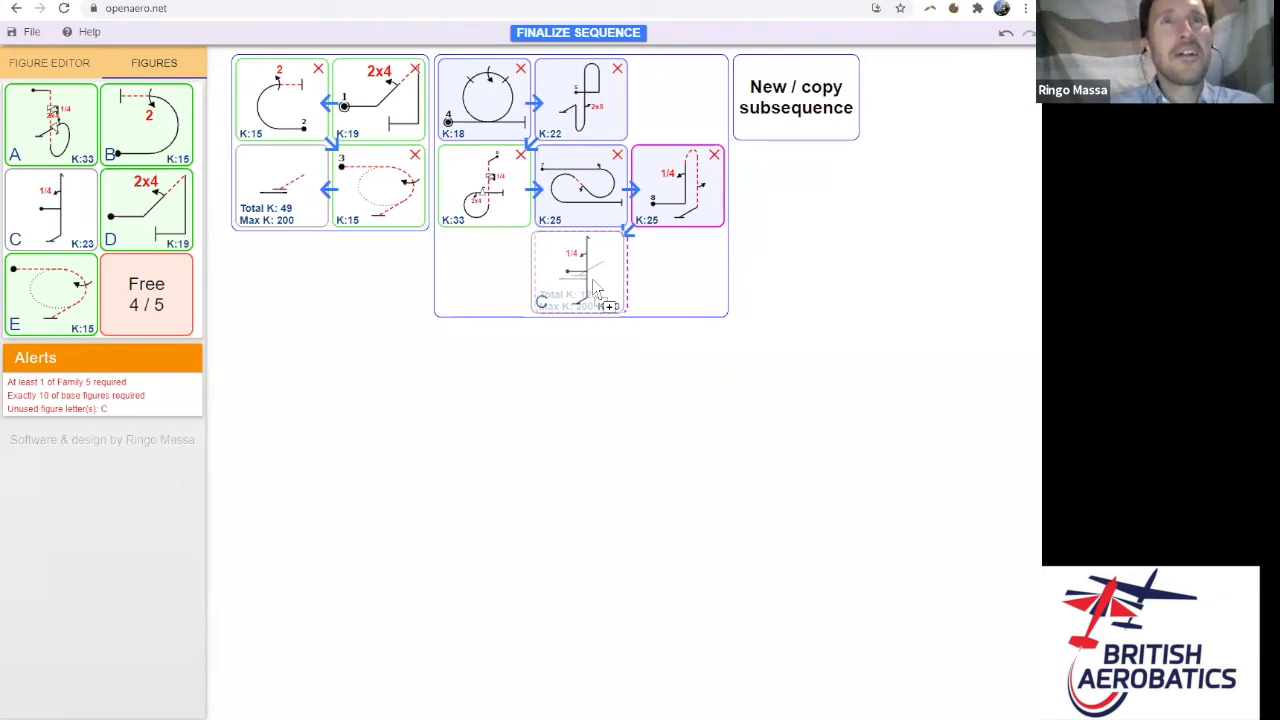
{"action": "left_click_drag", "start_coordinate": [593, 288], "coordinate": [598, 287]}
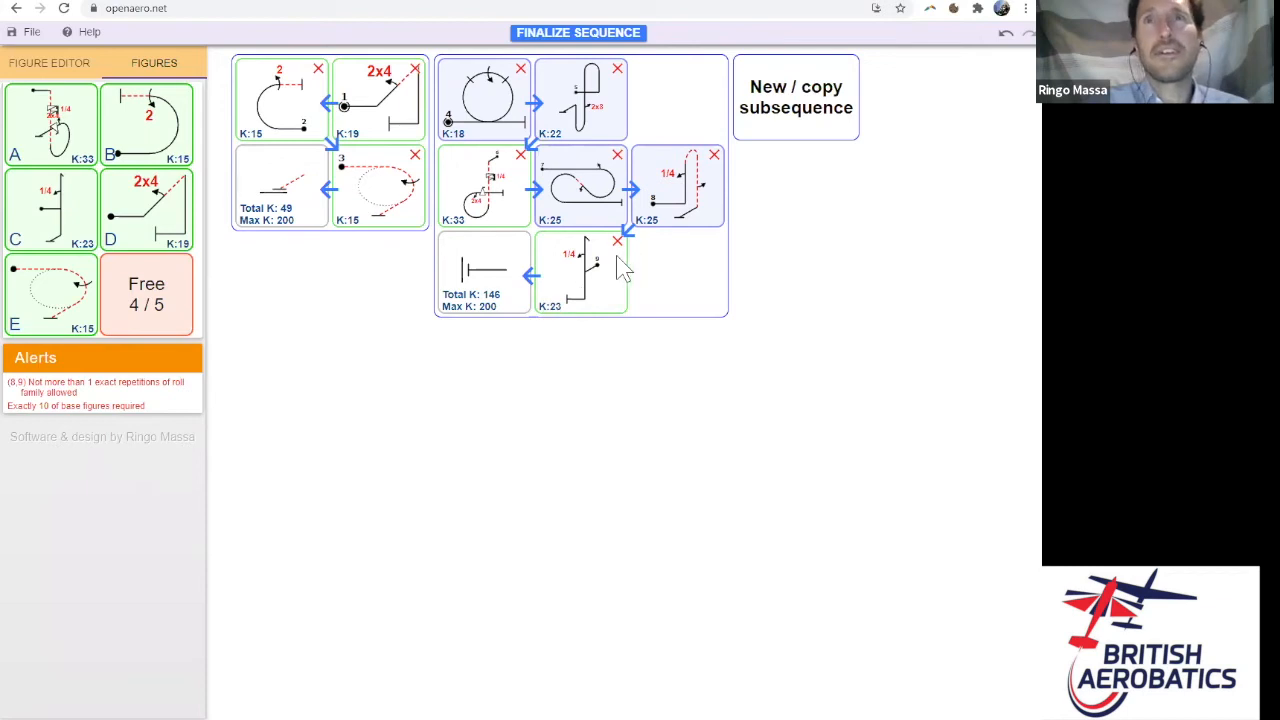
- Change the K 25 humpty bump's first roll from 1/4 to a 2x8 point roll
{"action": "left_click", "coordinate": [690, 200]}
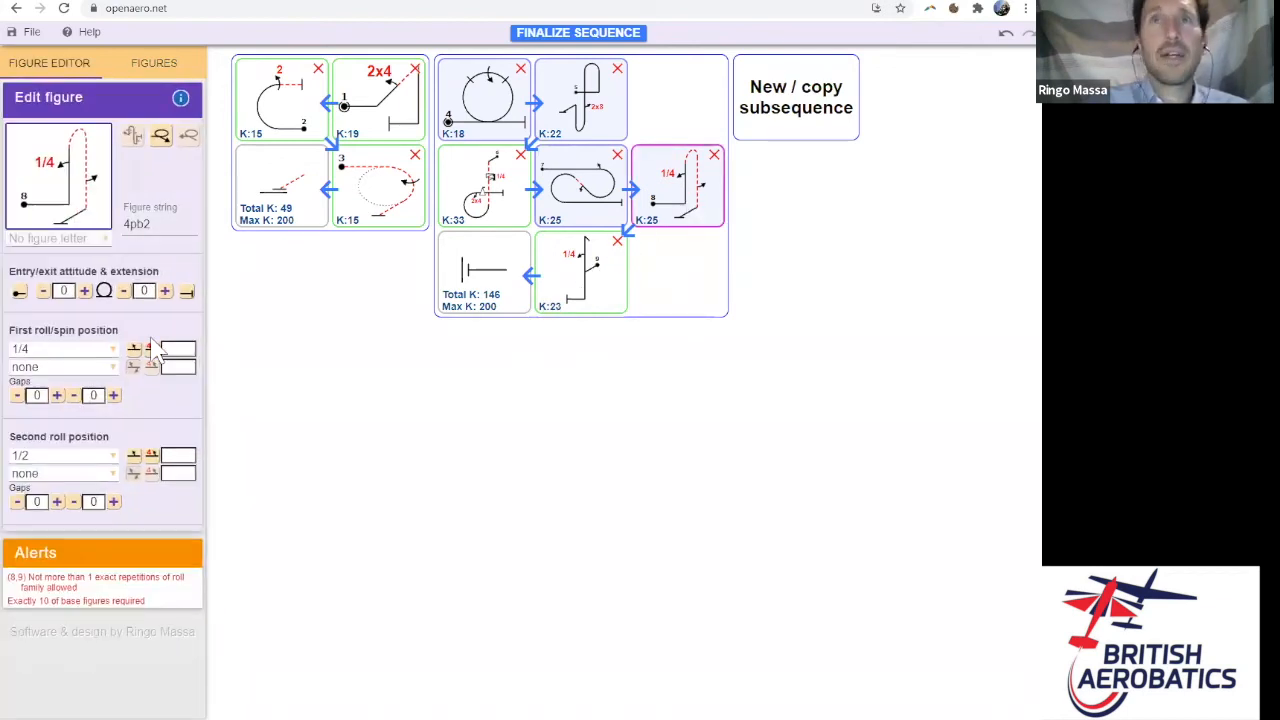
{"action": "left_click", "coordinate": [110, 350]}
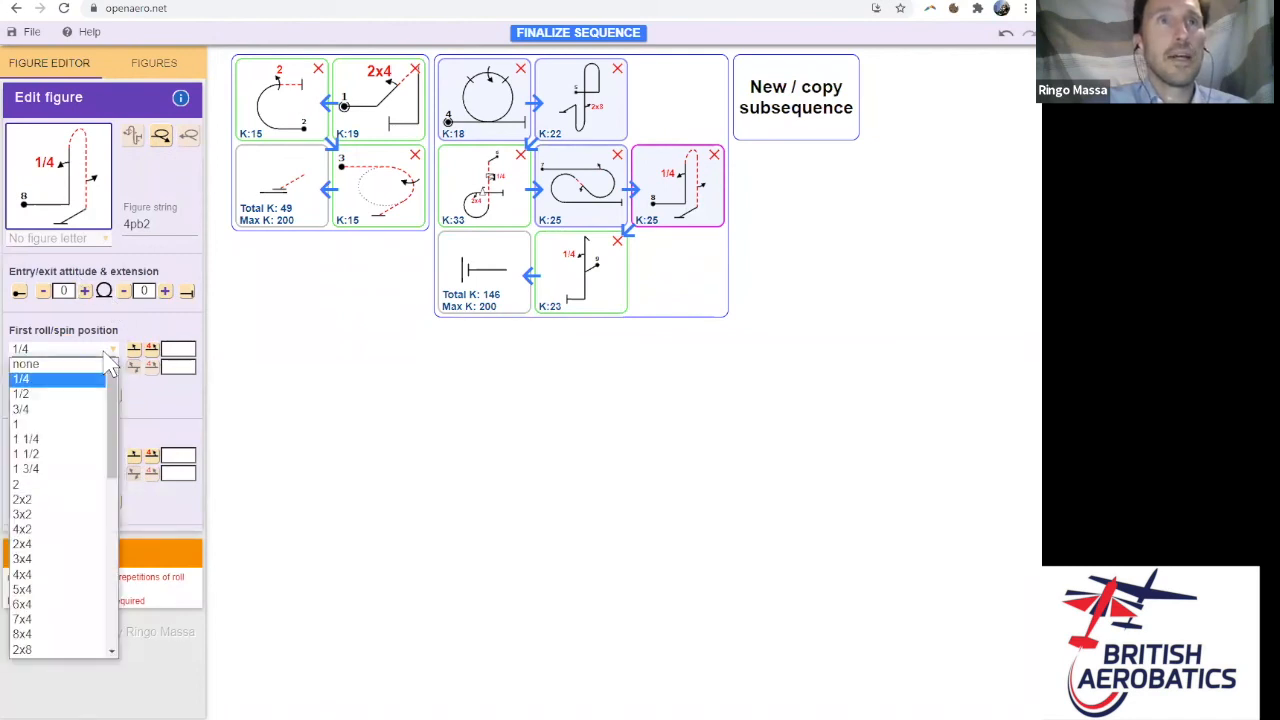
{"action": "left_click_drag", "start_coordinate": [112, 387], "coordinate": [115, 430]}
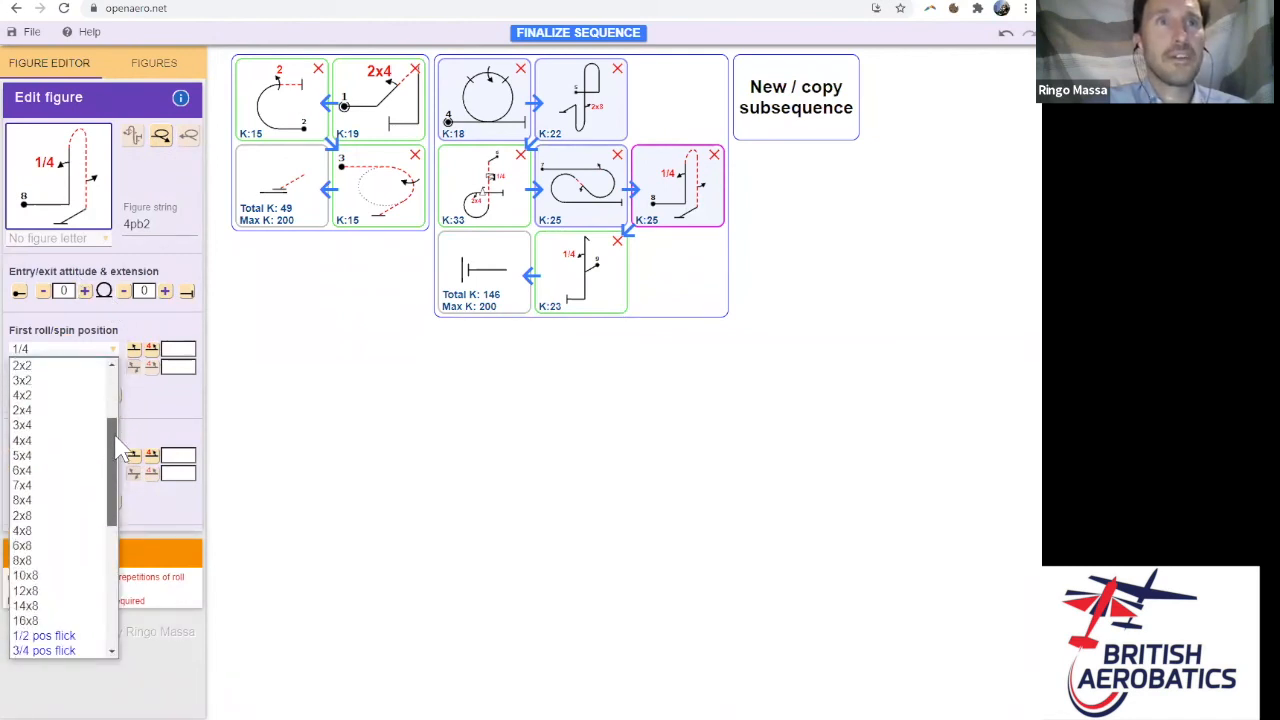
{"action": "left_click", "coordinate": [28, 515]}
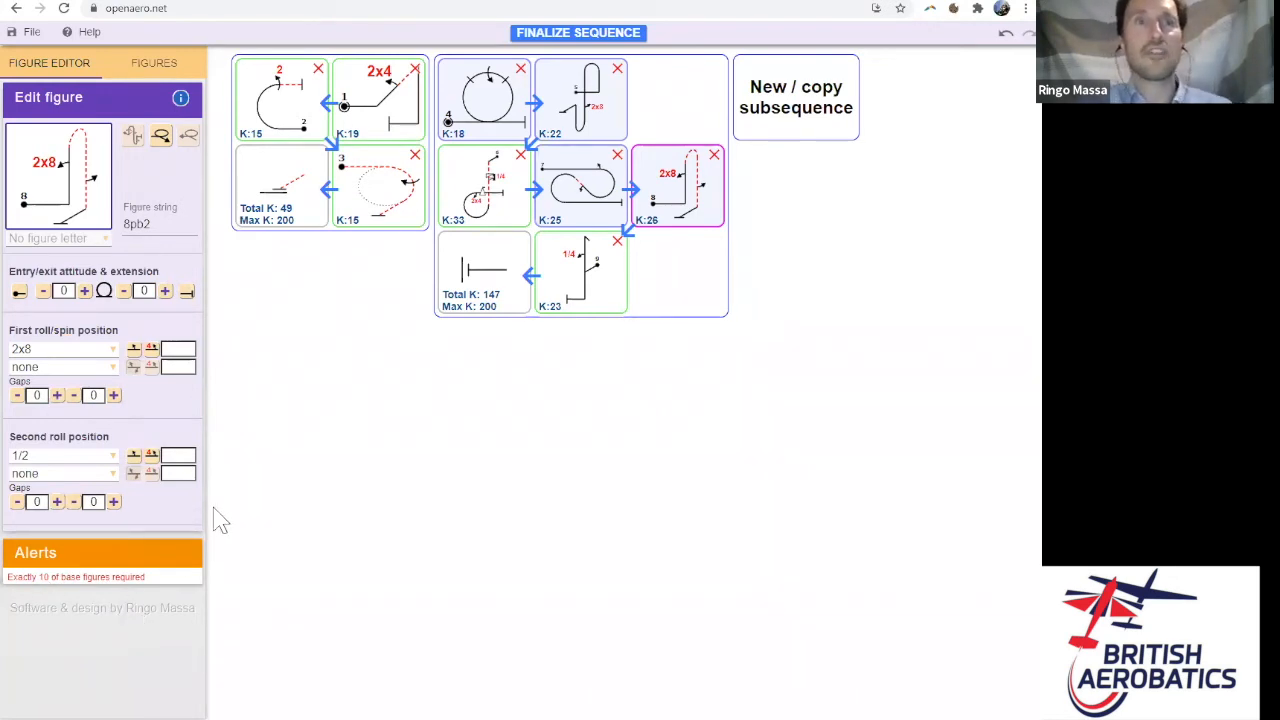
- Insert a Free slot after figure C and fill it with the basic 180° turn from 2.2 180 degree Turns
{"action": "left_click", "coordinate": [160, 64]}
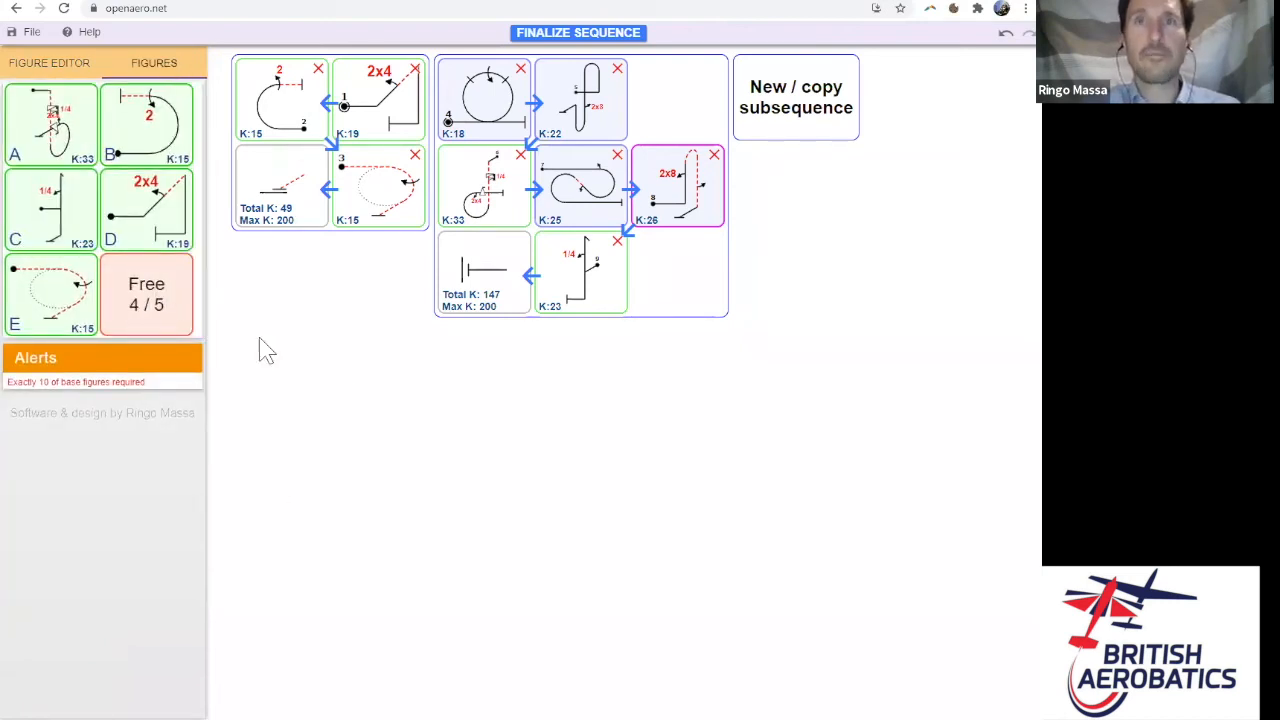
{"action": "left_click_drag", "start_coordinate": [154, 300], "coordinate": [487, 300]}
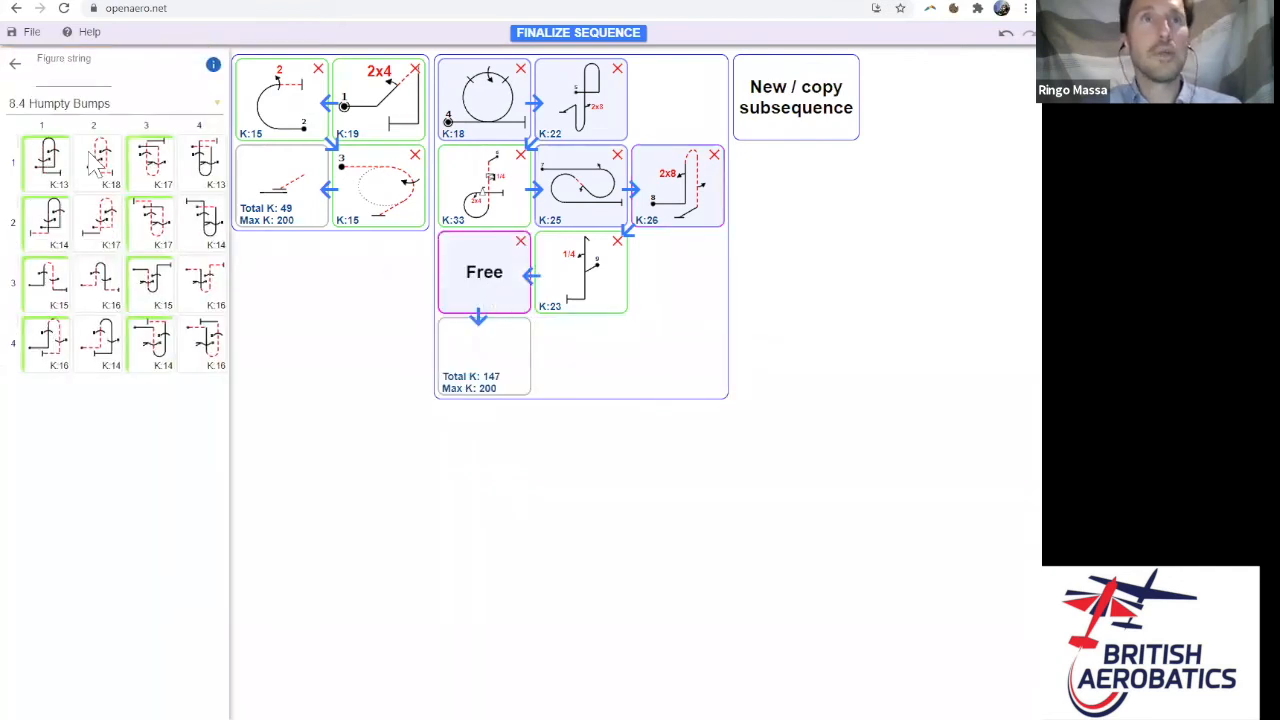
{"action": "left_click", "coordinate": [120, 106]}
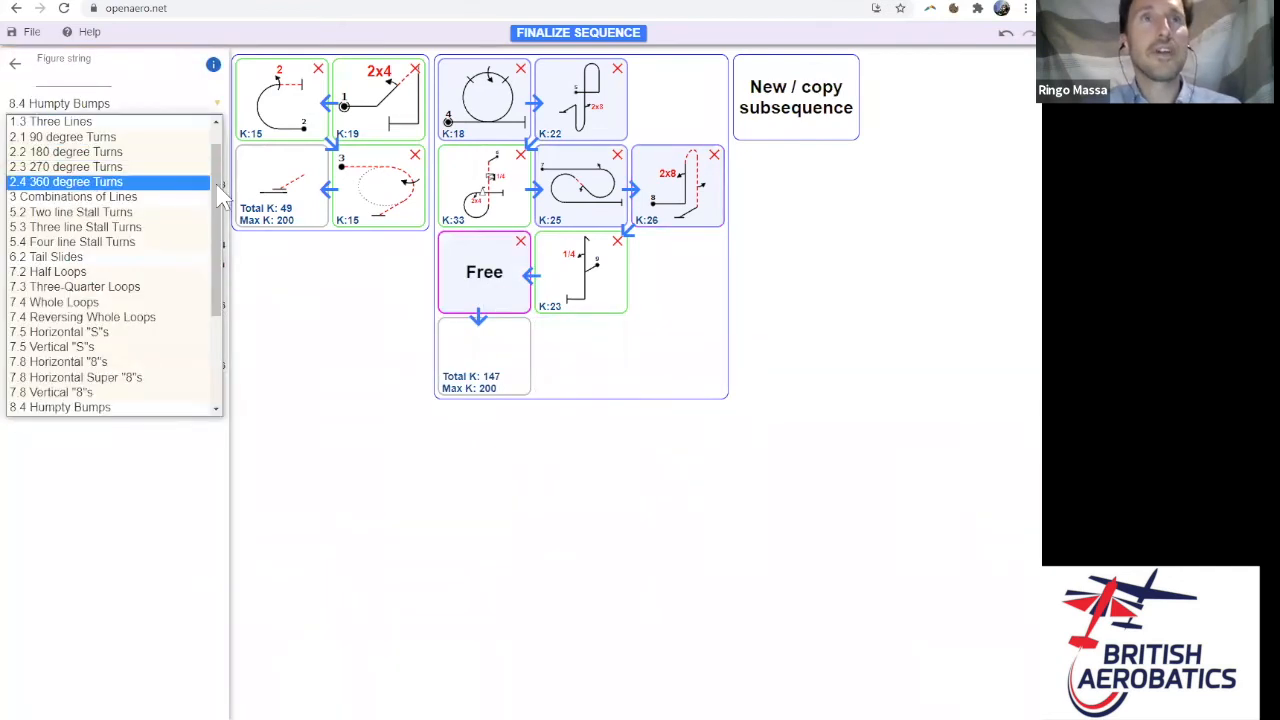
{"action": "left_click", "coordinate": [110, 152]}
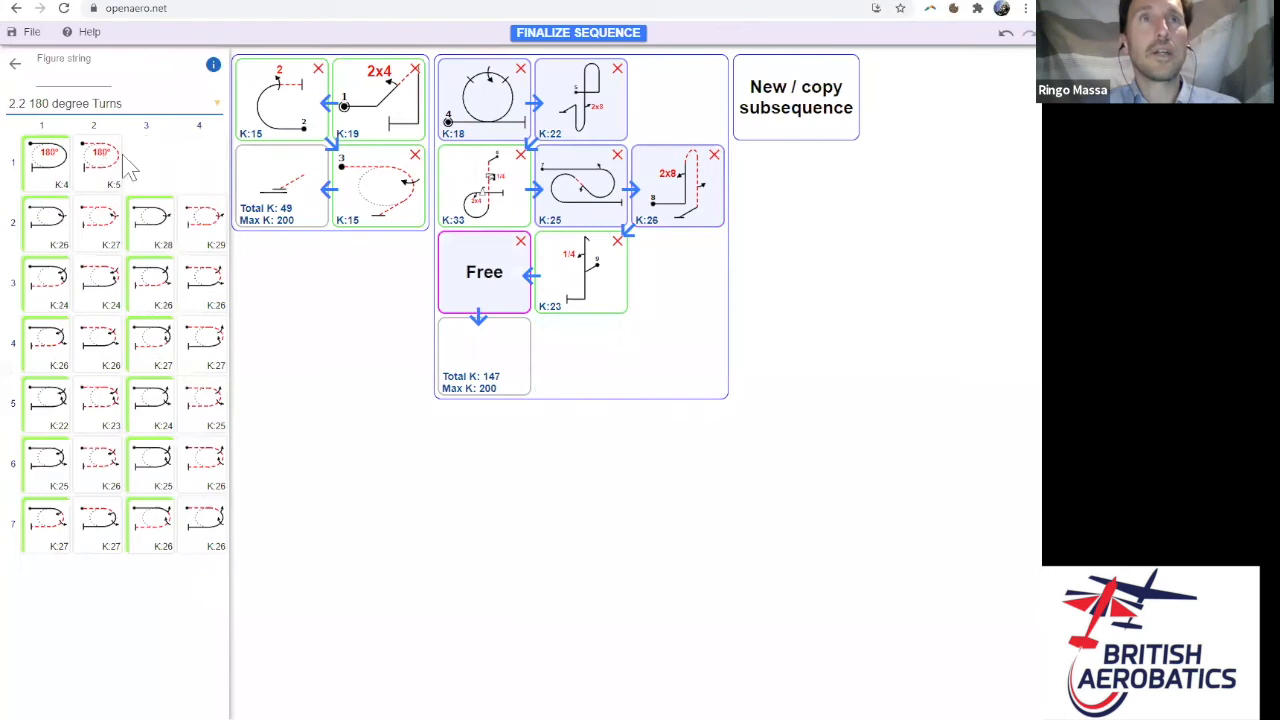
{"action": "left_click", "coordinate": [58, 178]}
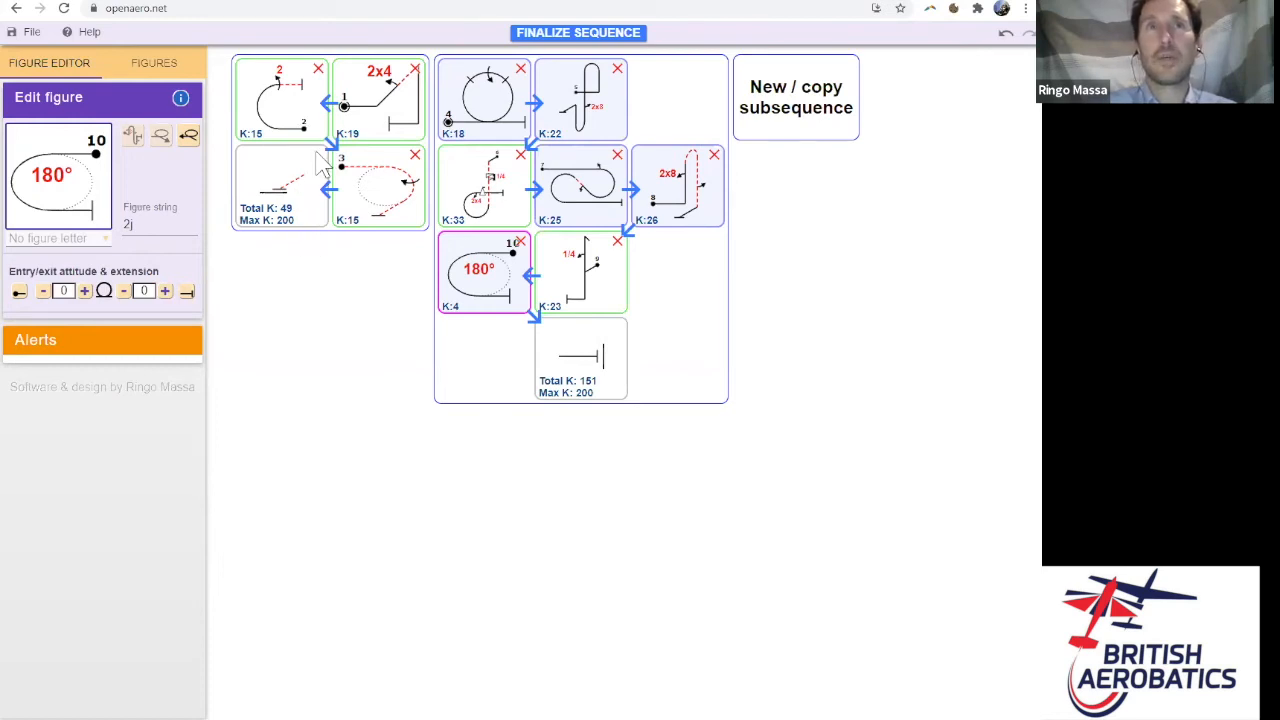
- Move the first subsequence after the second so the 180° turn links to figures B, D and E
{"action": "left_click_drag", "start_coordinate": [324, 170], "coordinate": [587, 391]}
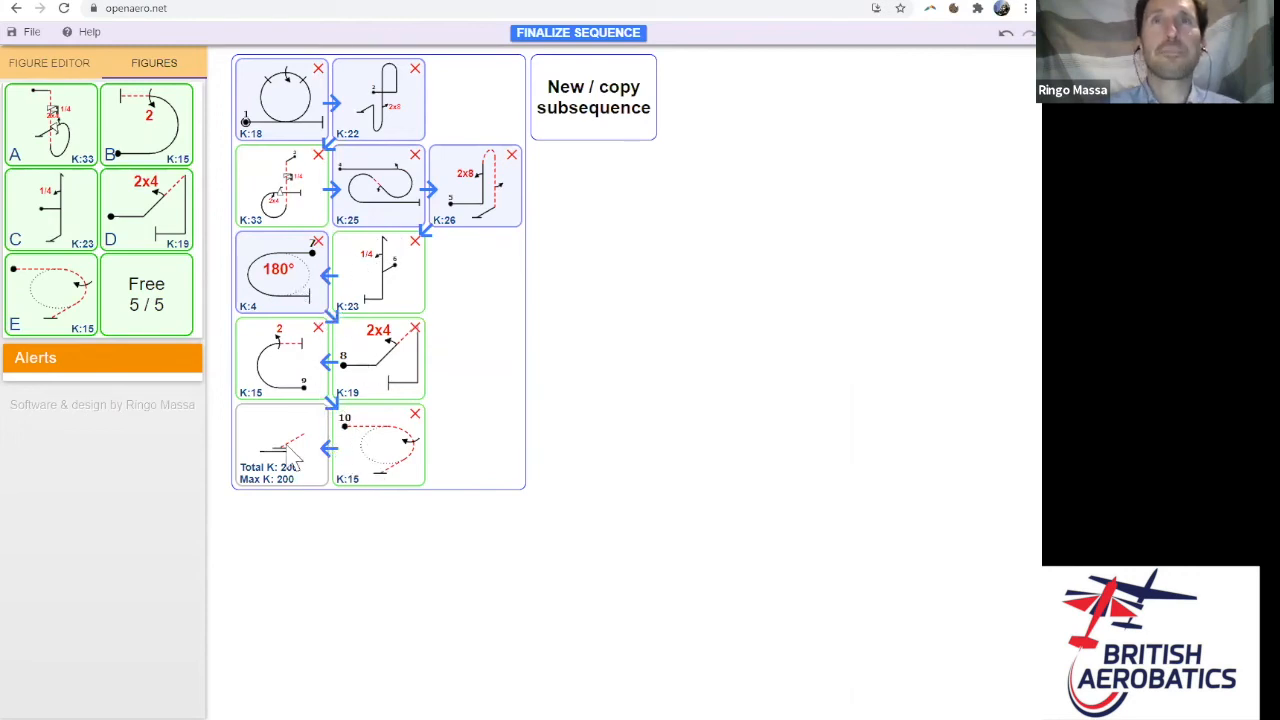
- Finalize the sequence as a flight diagram, narrowing figure 4's loop and lengthening figure 5's exit line
{"action": "left_click", "coordinate": [607, 39]}
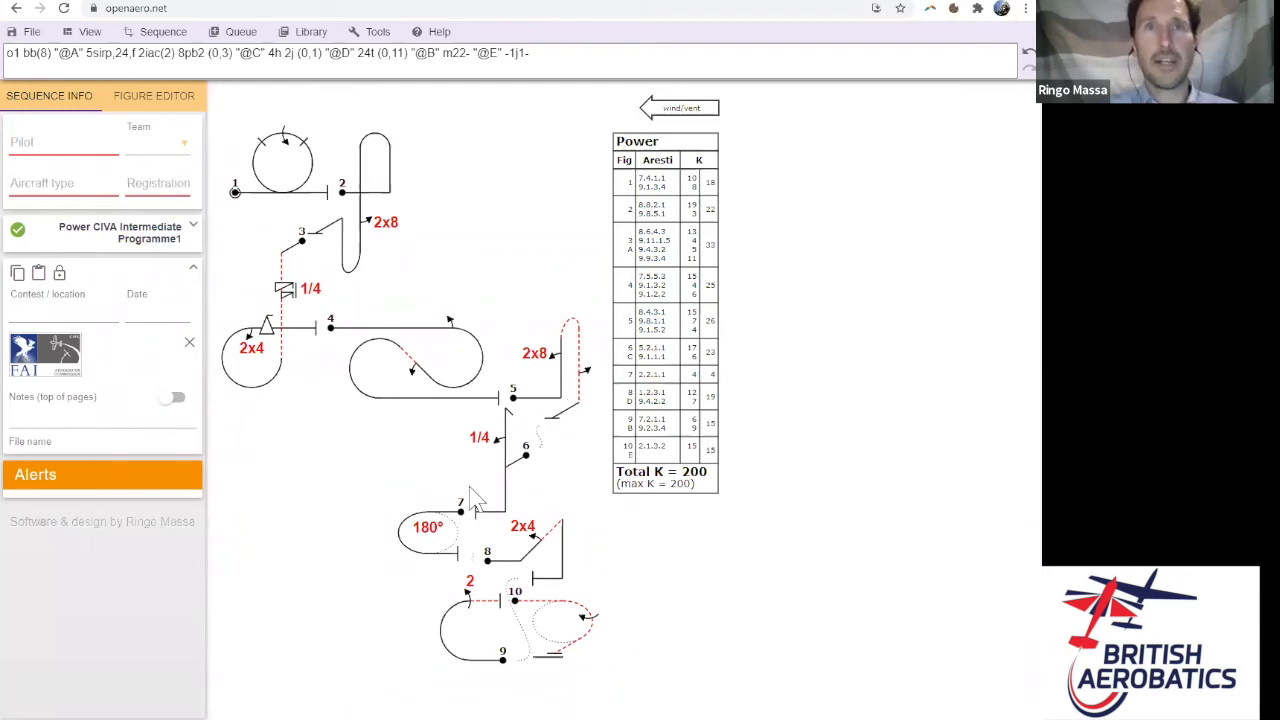
{"action": "left_click", "coordinate": [460, 350]}
{"action": "left_click_drag", "start_coordinate": [392, 323], "coordinate": [371, 346]}
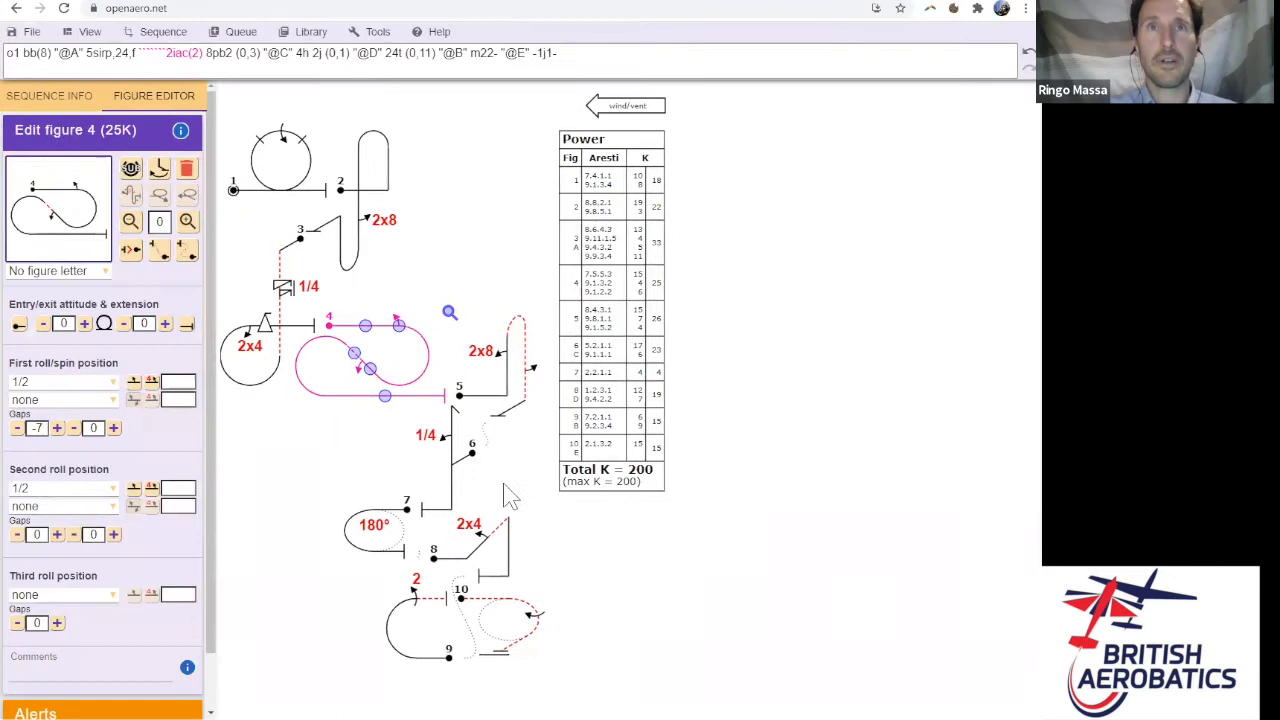
{"action": "left_click", "coordinate": [513, 408]}
{"action": "left_click_drag", "start_coordinate": [514, 412], "coordinate": [464, 442]}
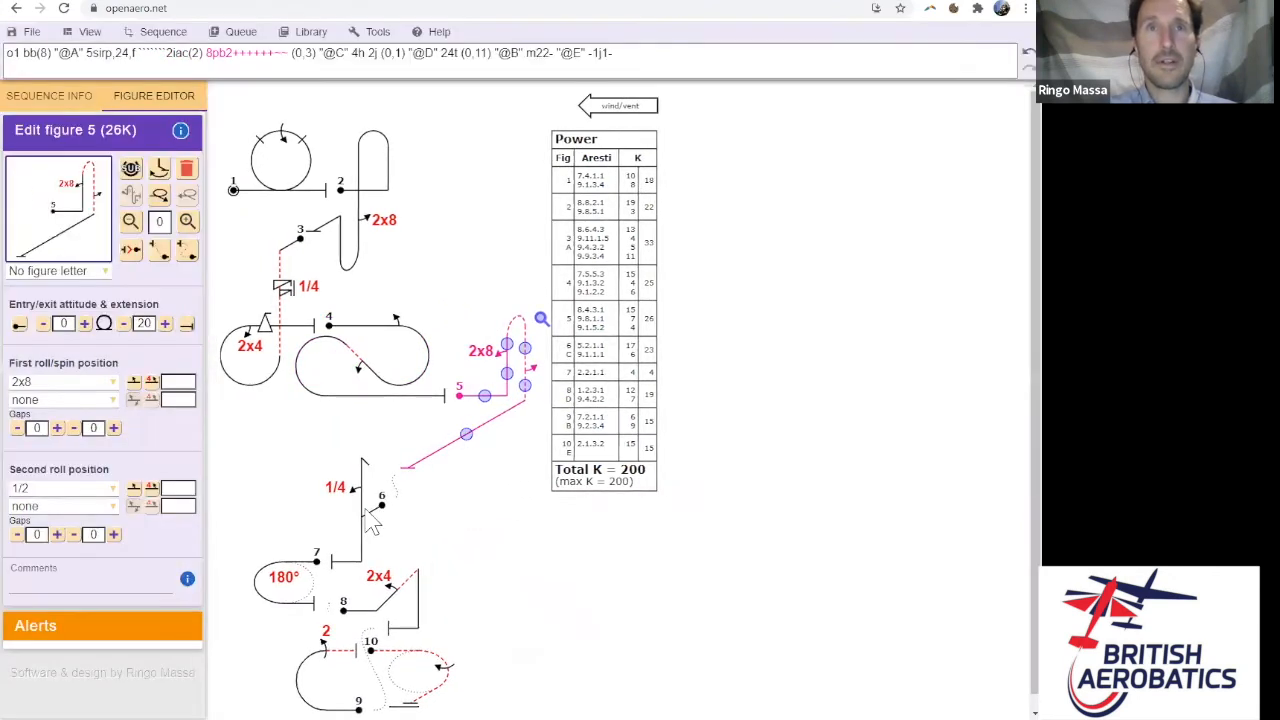
- Remove the extra offset before figure 6 (letter C), then return to the presentation slides
{"action": "left_click", "coordinate": [367, 510]}
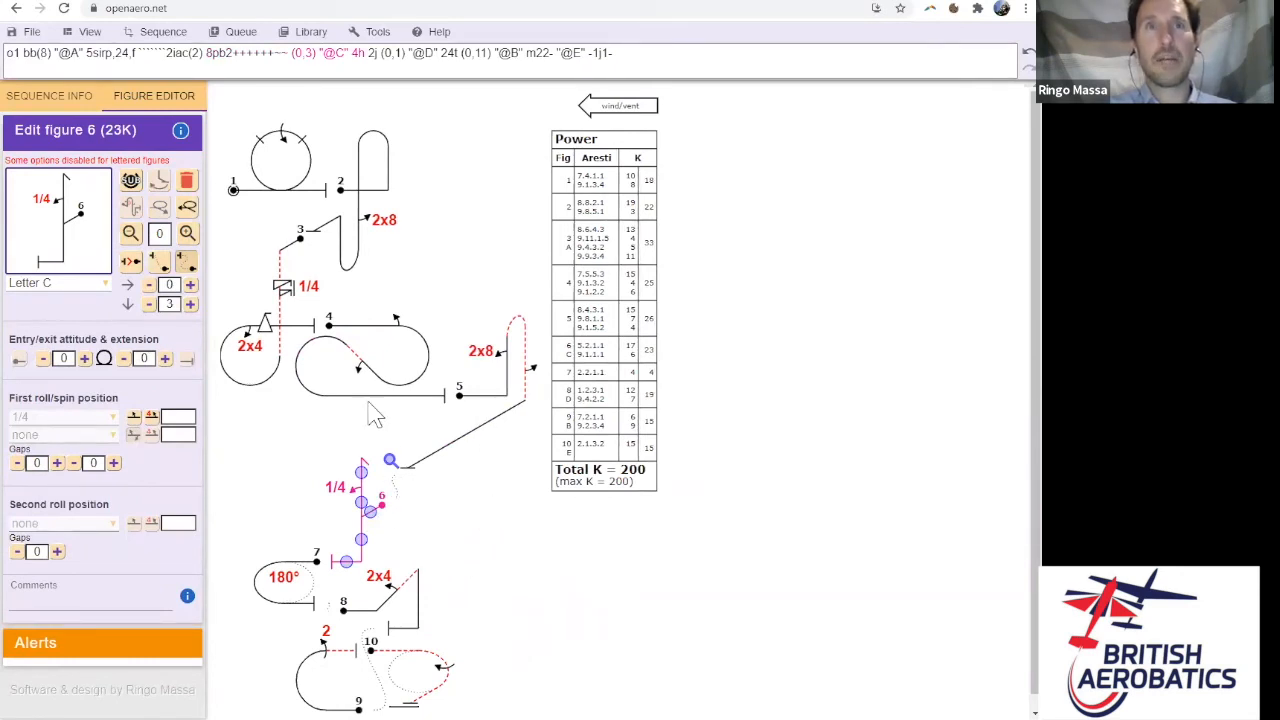
{"action": "left_click", "coordinate": [191, 278]}
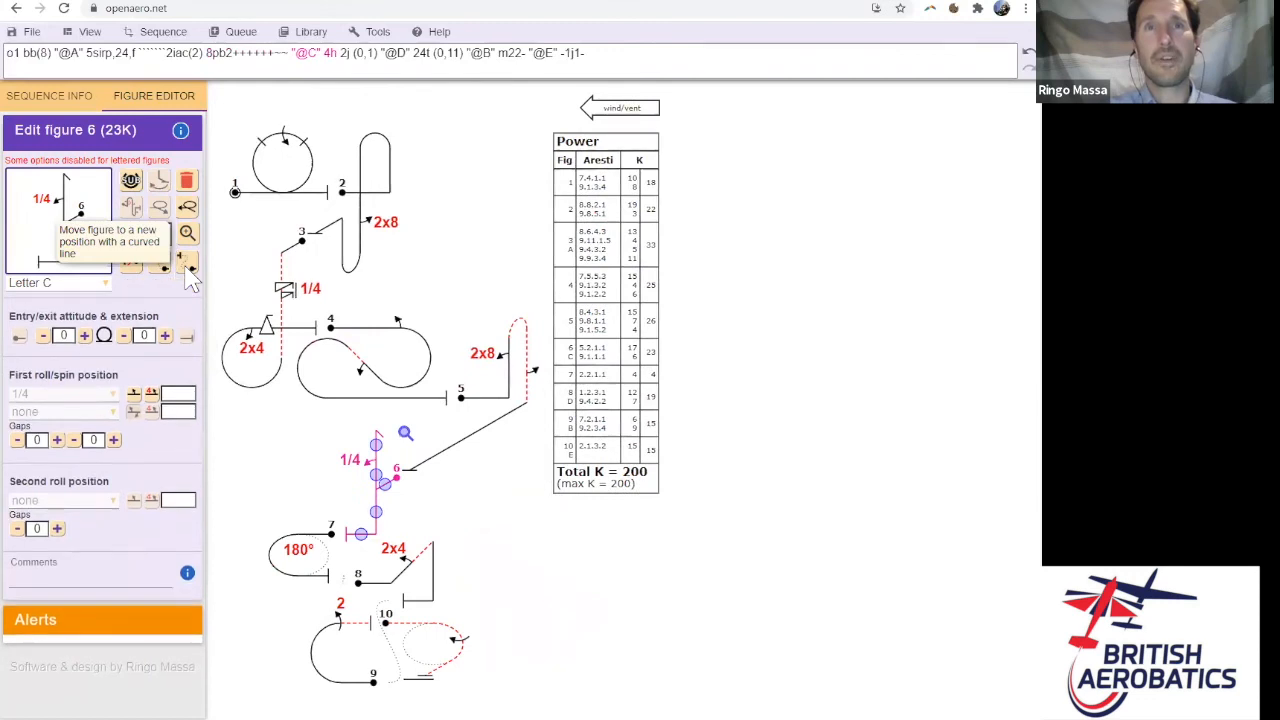
{"action": "left_click", "coordinate": [660, 325]}
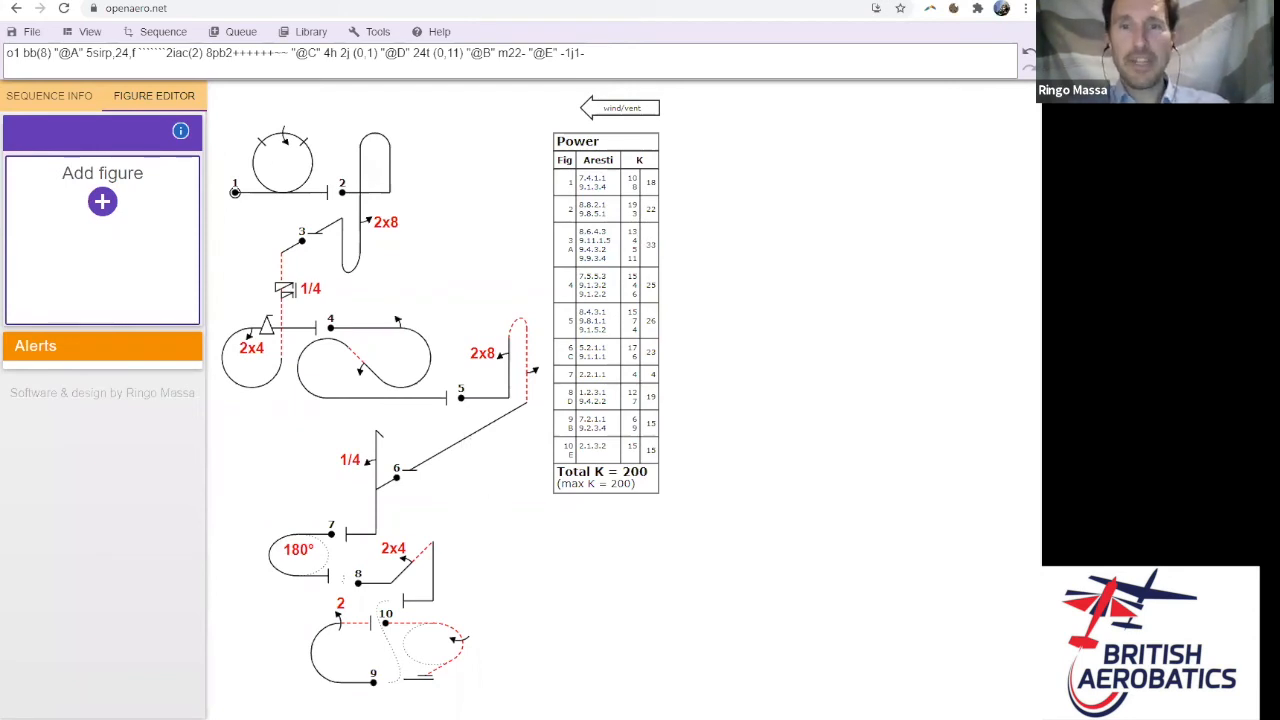
{"action": "key", "text": "alt+Tab"}
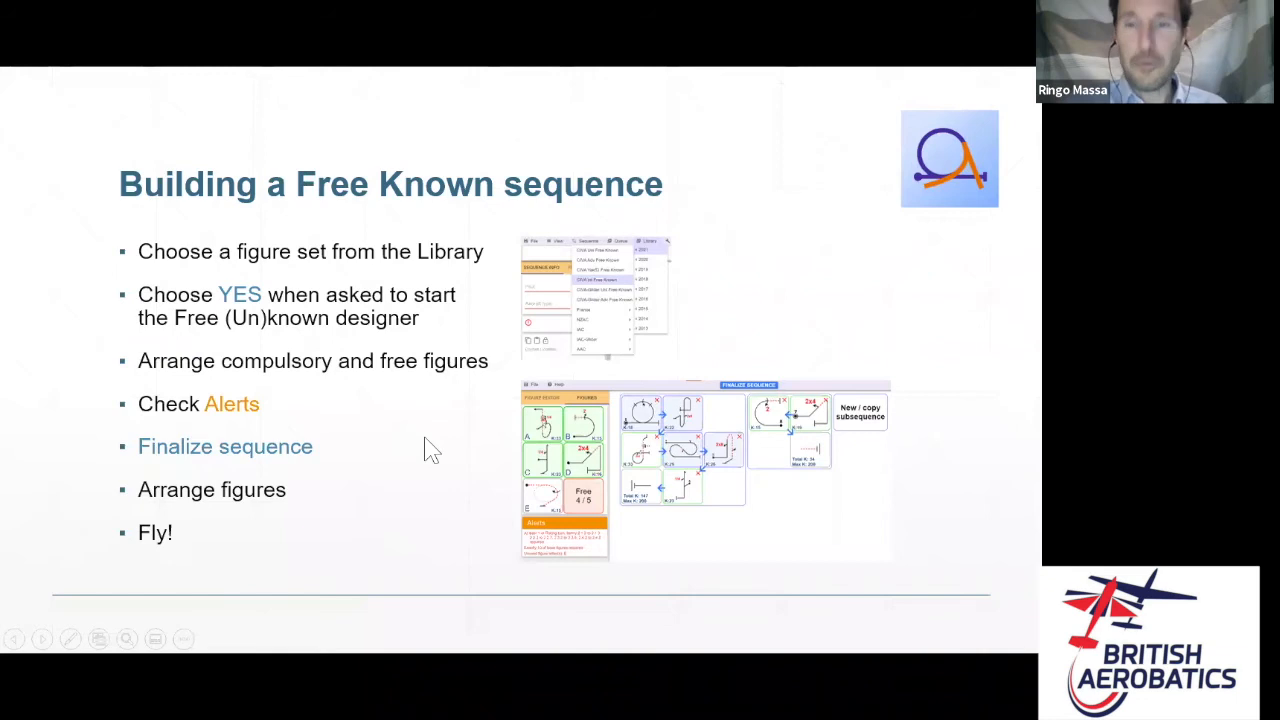
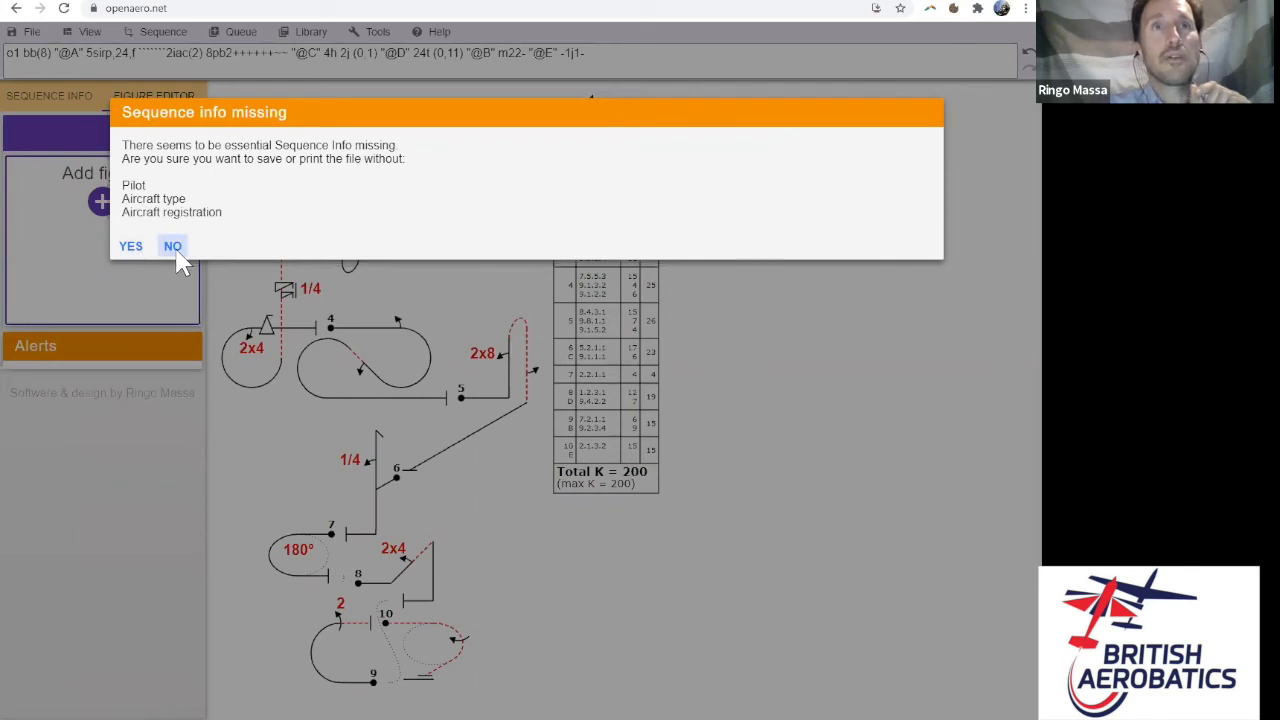
- Decline saving, then enter the pilot's name, aircraft type Extra and registration D-EXTRA in Sequence Info
{"action": "left_click", "coordinate": [175, 250]}
{"action": "left_click", "coordinate": [62, 97]}
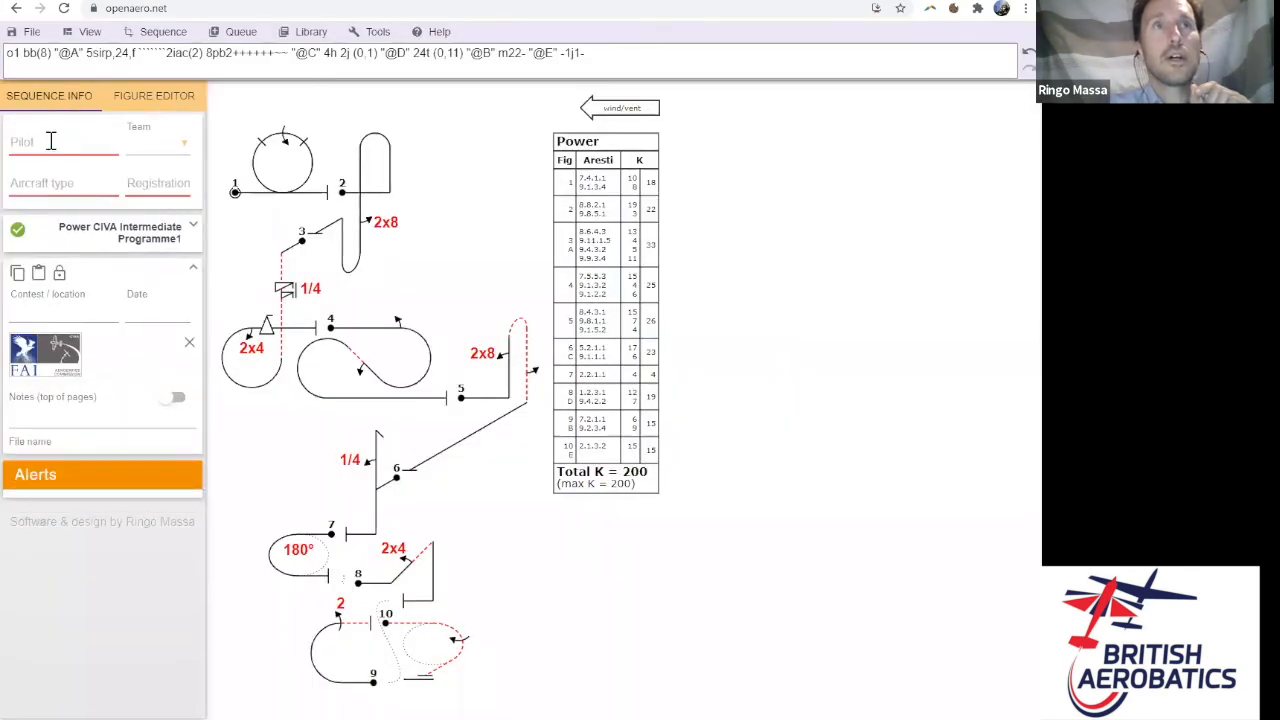
{"action": "left_click", "coordinate": [54, 143]}
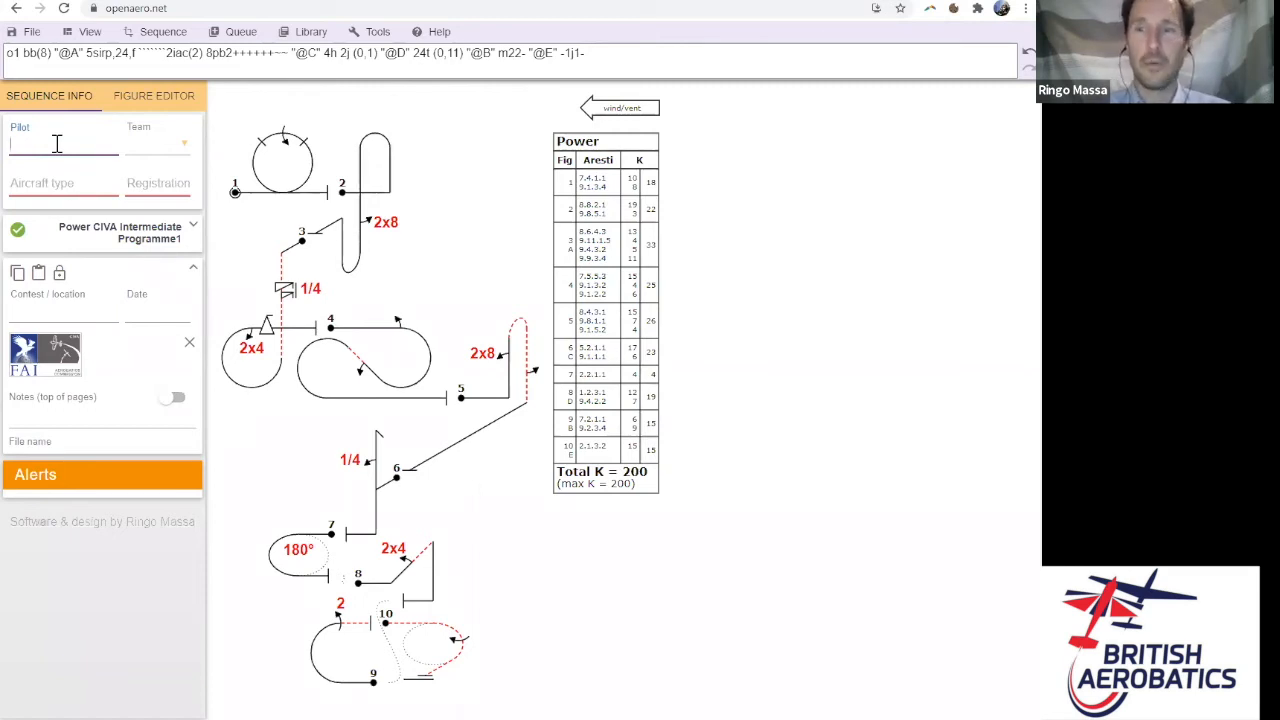
{"action": "type", "text": "Ringo"}
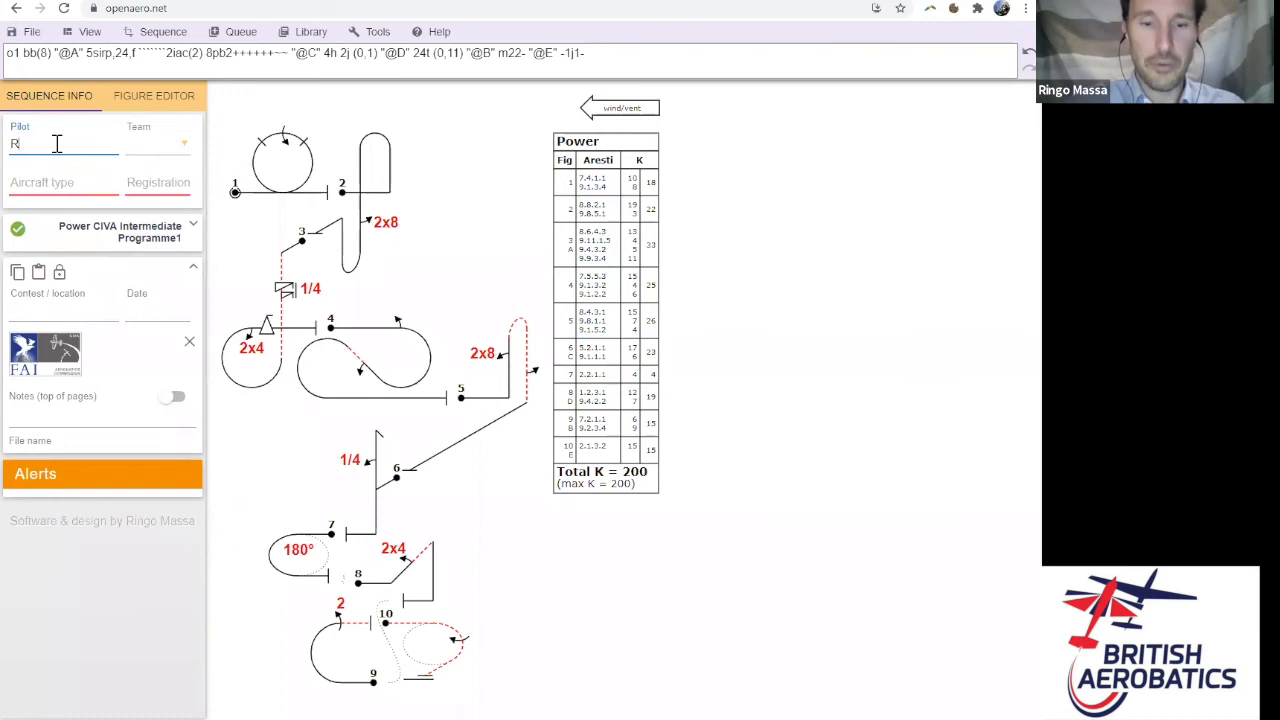
{"action": "key", "text": "Tab"}
{"action": "key", "text": "Tab"}
{"action": "type", "text": "Extar"}
{"action": "key", "text": "BackSpace"}
{"action": "key", "text": "BackSpace"}
{"action": "type", "text": "ra"}
{"action": "key", "text": "Tab"}
{"action": "type", "text": "D-EXTRE"}
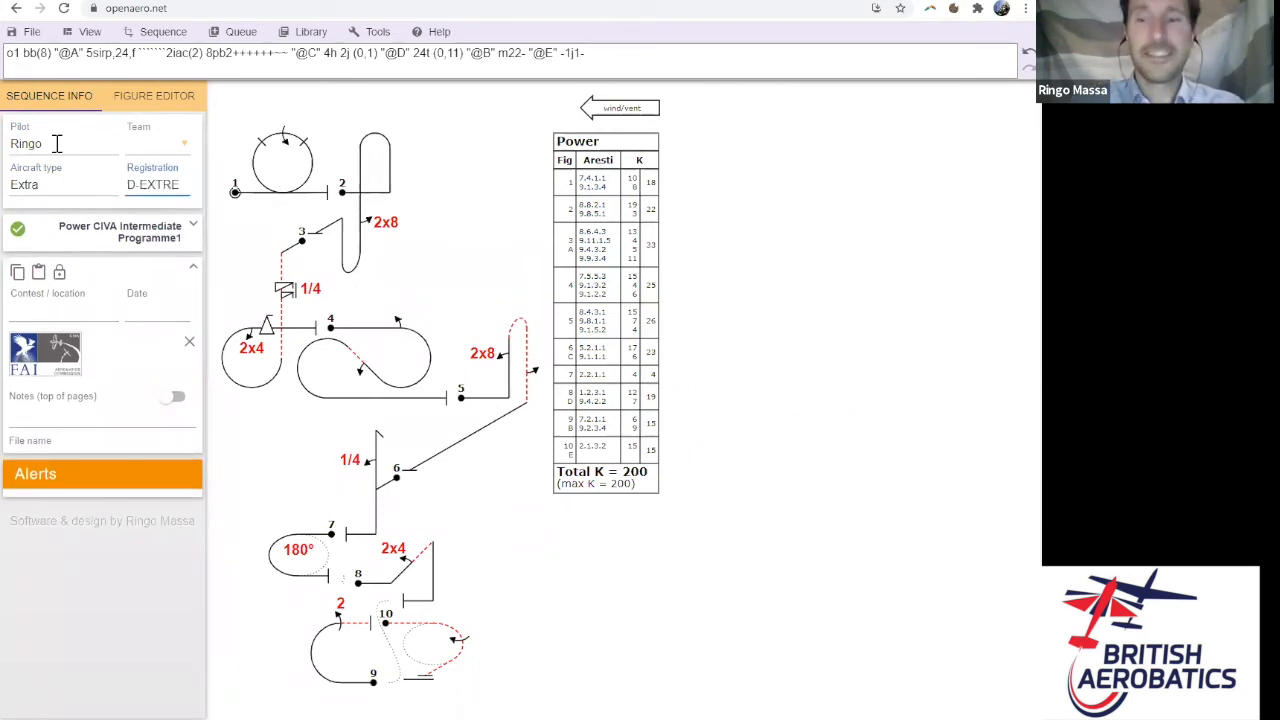
{"action": "key", "text": "BackSpace"}
{"action": "type", "text": "A"}
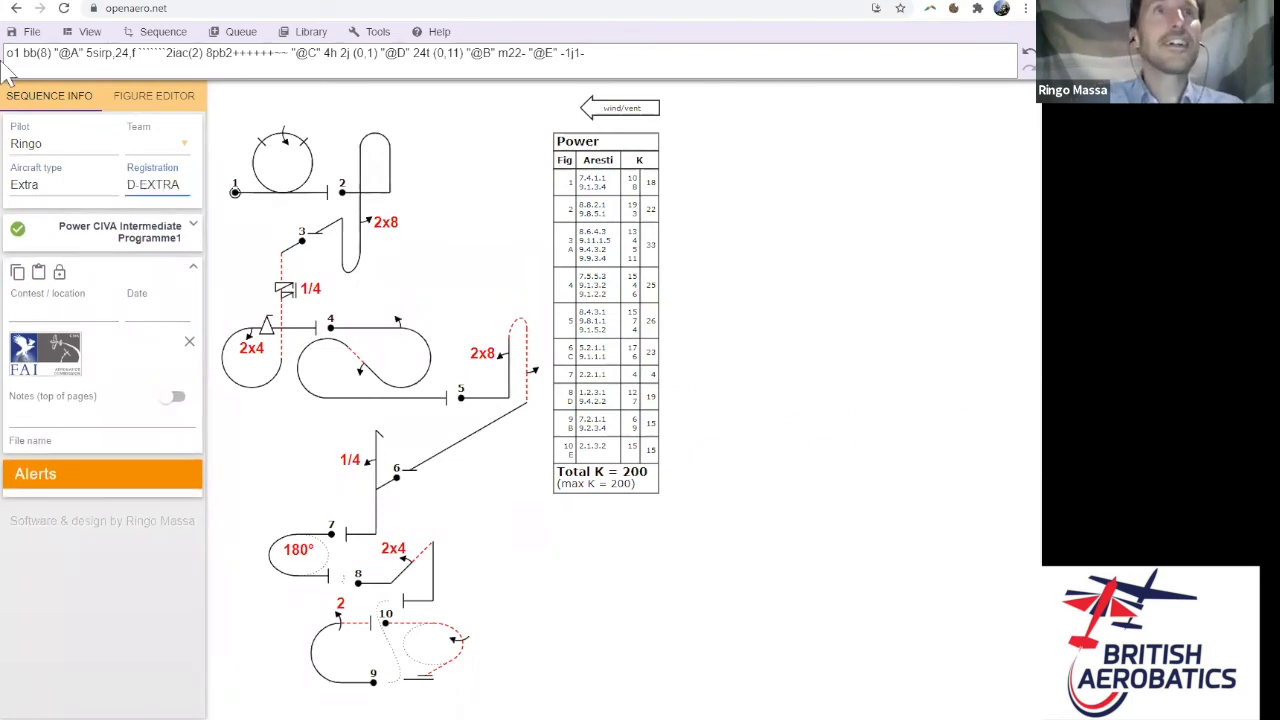
- Attempt a save, go back, and trim the registration to D-EXTR
{"action": "mouse_move", "coordinate": [32, 31]}
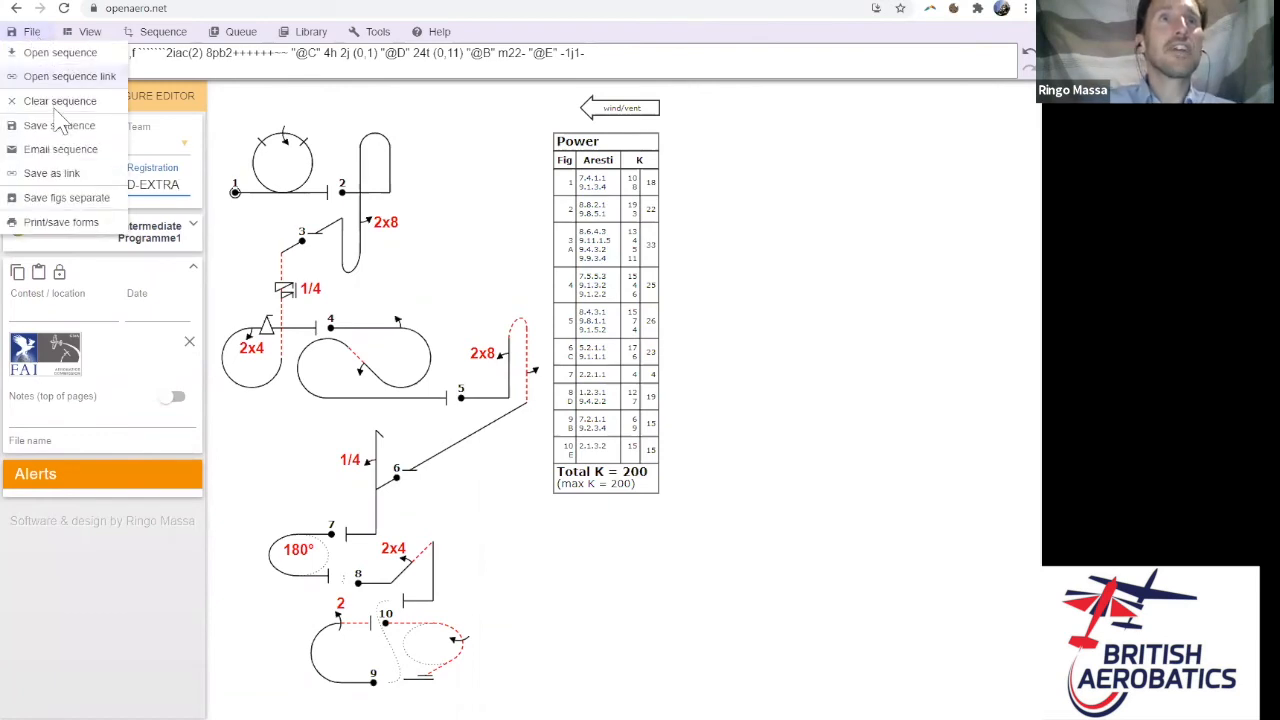
{"action": "left_click", "coordinate": [52, 125]}
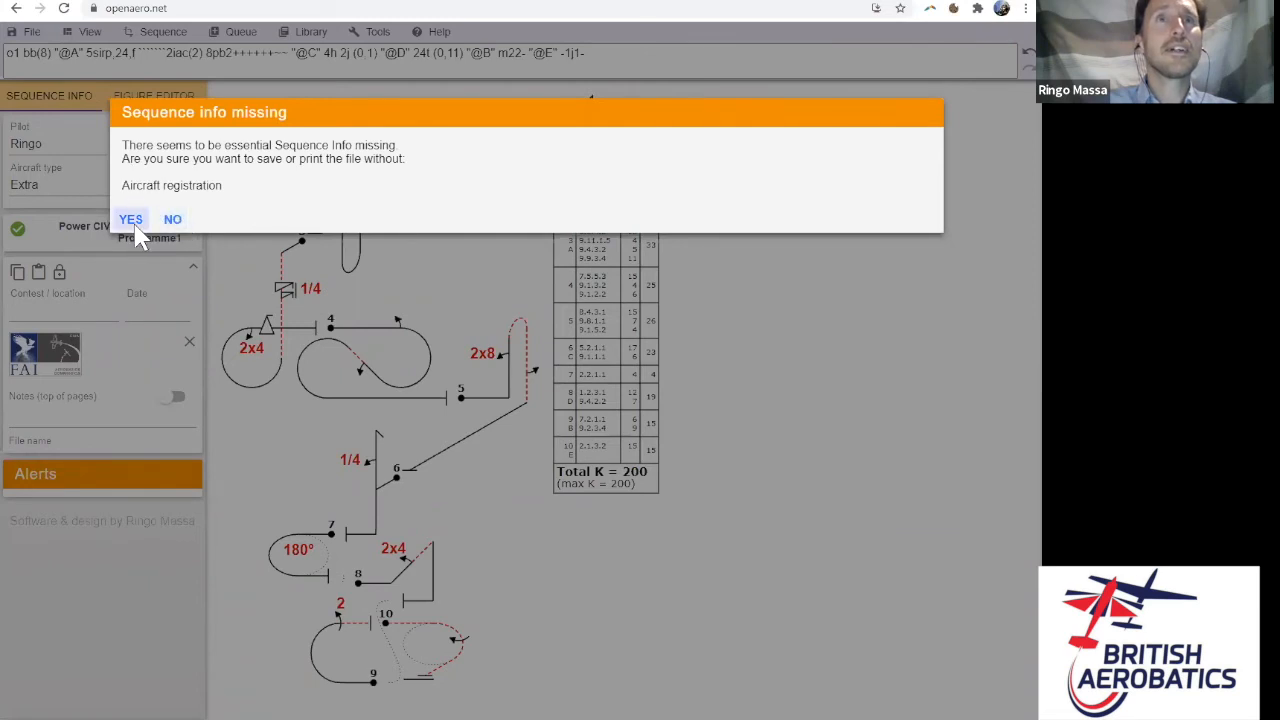
{"action": "left_click", "coordinate": [172, 222]}
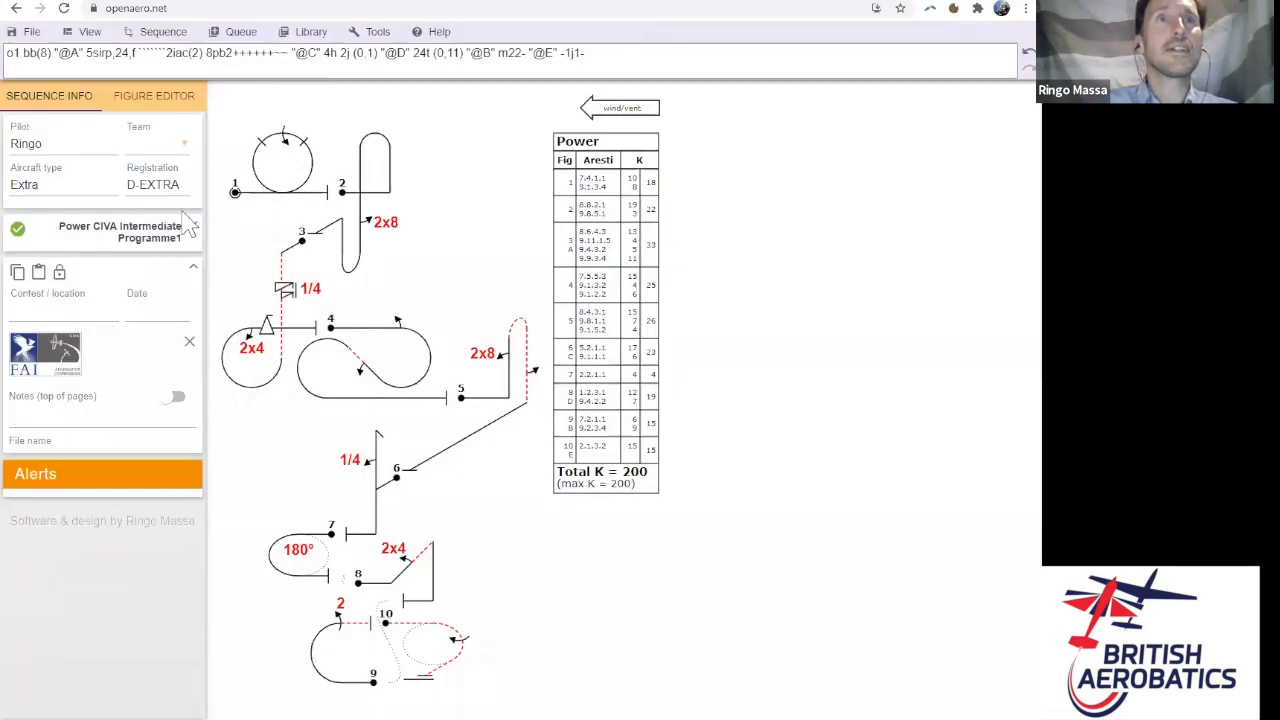
{"action": "left_click", "coordinate": [183, 187]}
{"action": "key", "text": "BackSpace"}
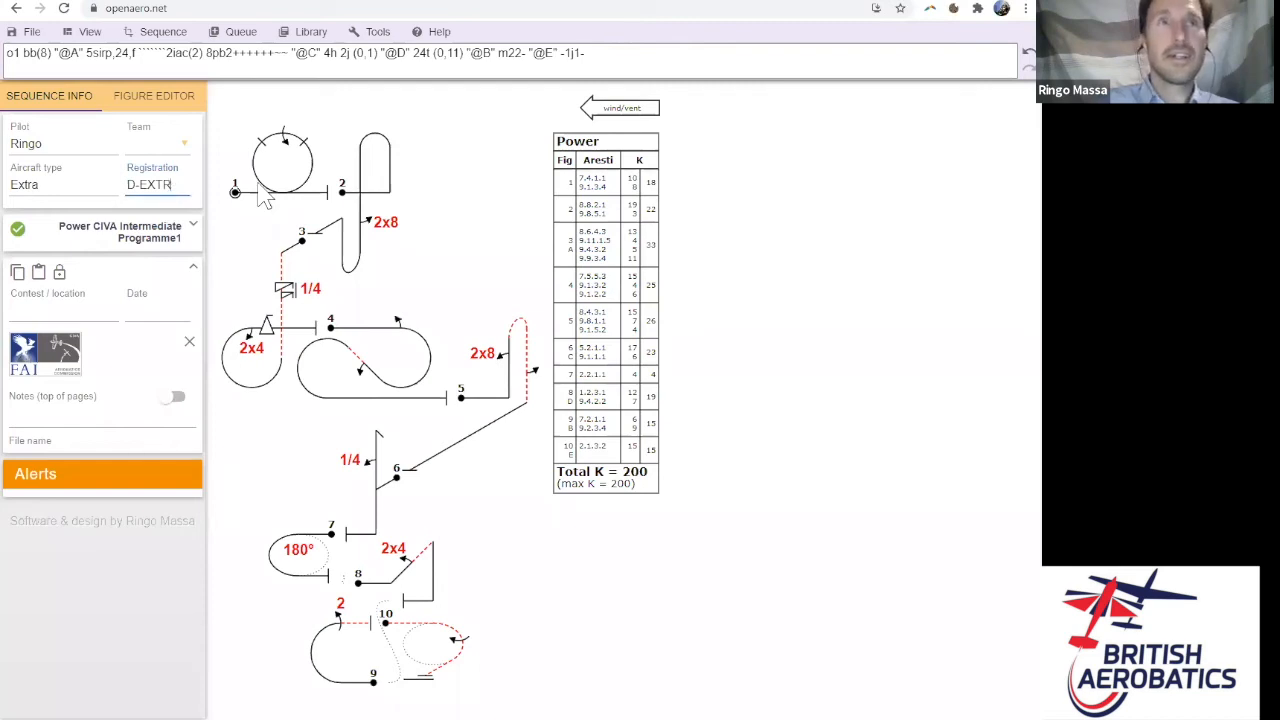
- Start saving as a .seq file named Intermediate Programme1 plus the pilot's name, then cancel
{"action": "left_click", "coordinate": [33, 31]}
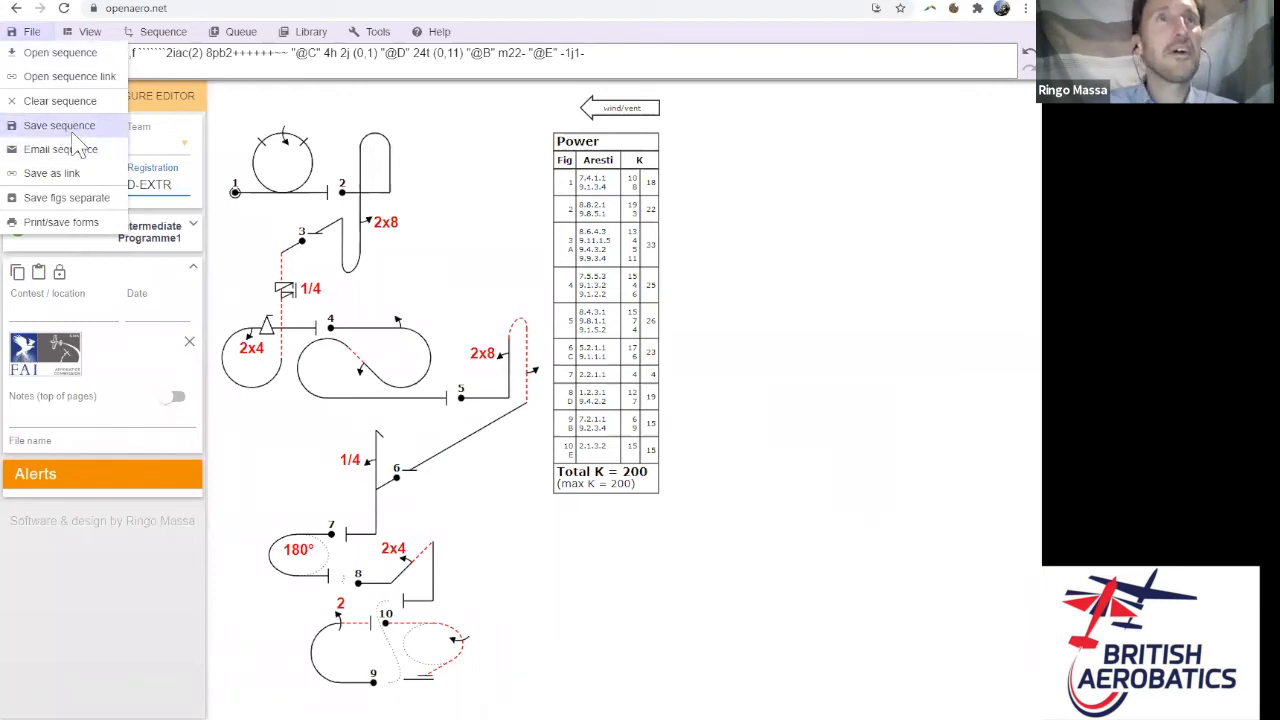
{"action": "left_click", "coordinate": [68, 128]}
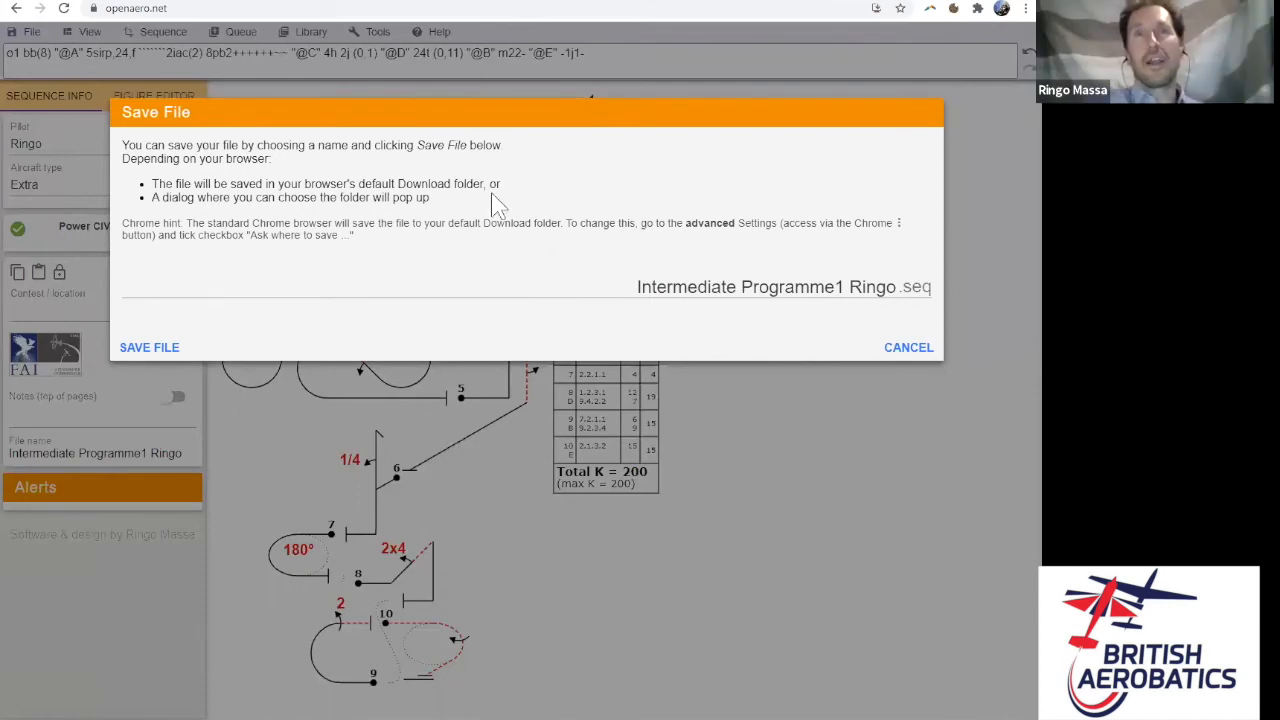
{"action": "left_click", "coordinate": [916, 349]}
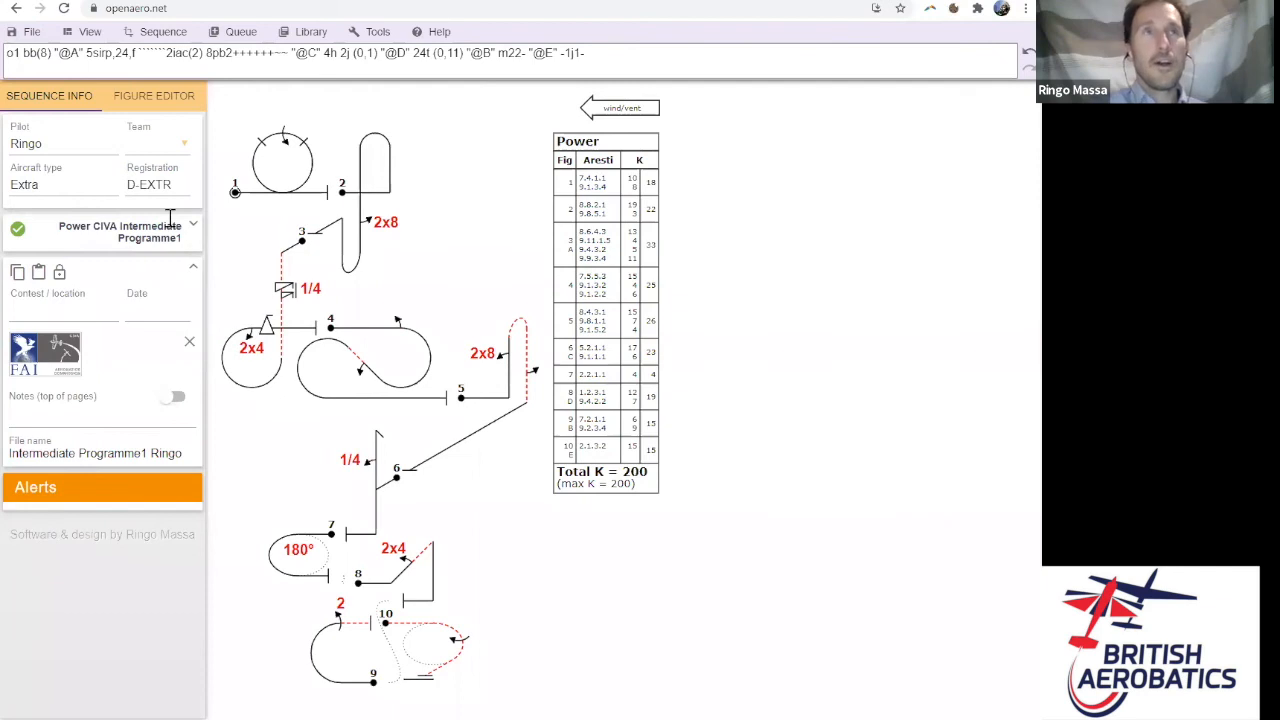
{"action": "left_click", "coordinate": [32, 33]}
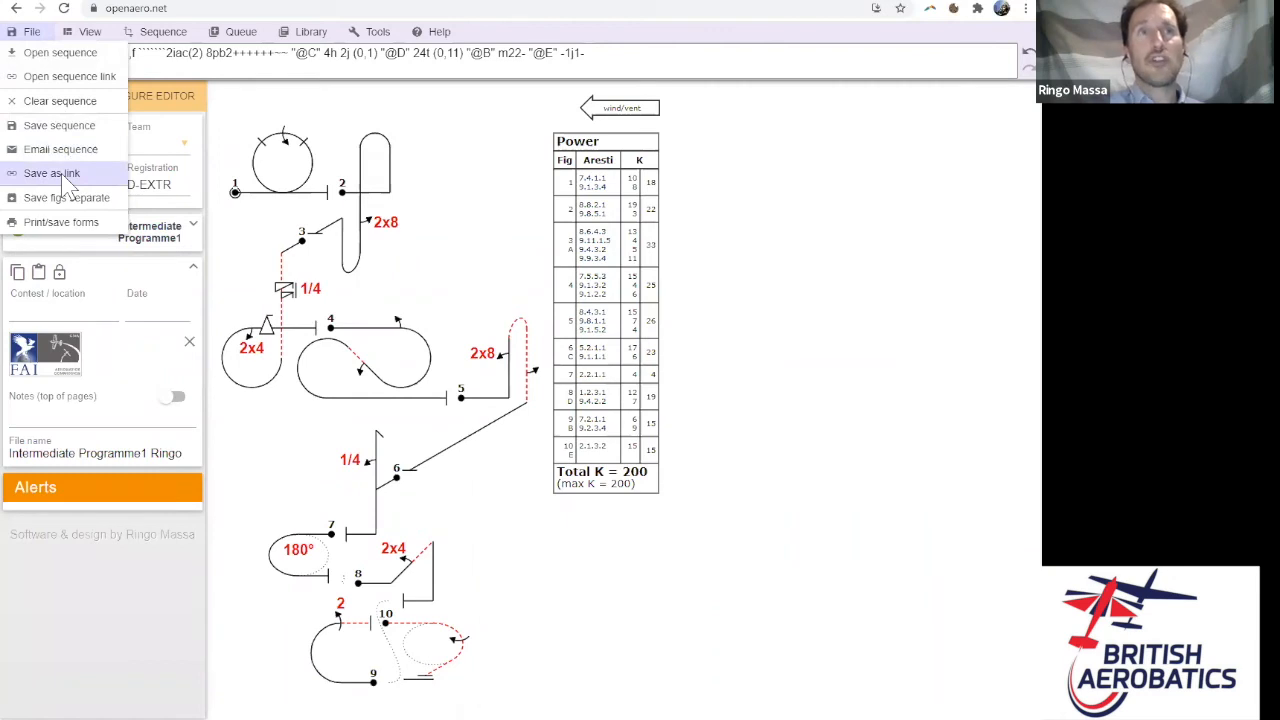
- Generate the sequence's shareable link and copy the URL to the clipboard
{"action": "left_click", "coordinate": [60, 173]}
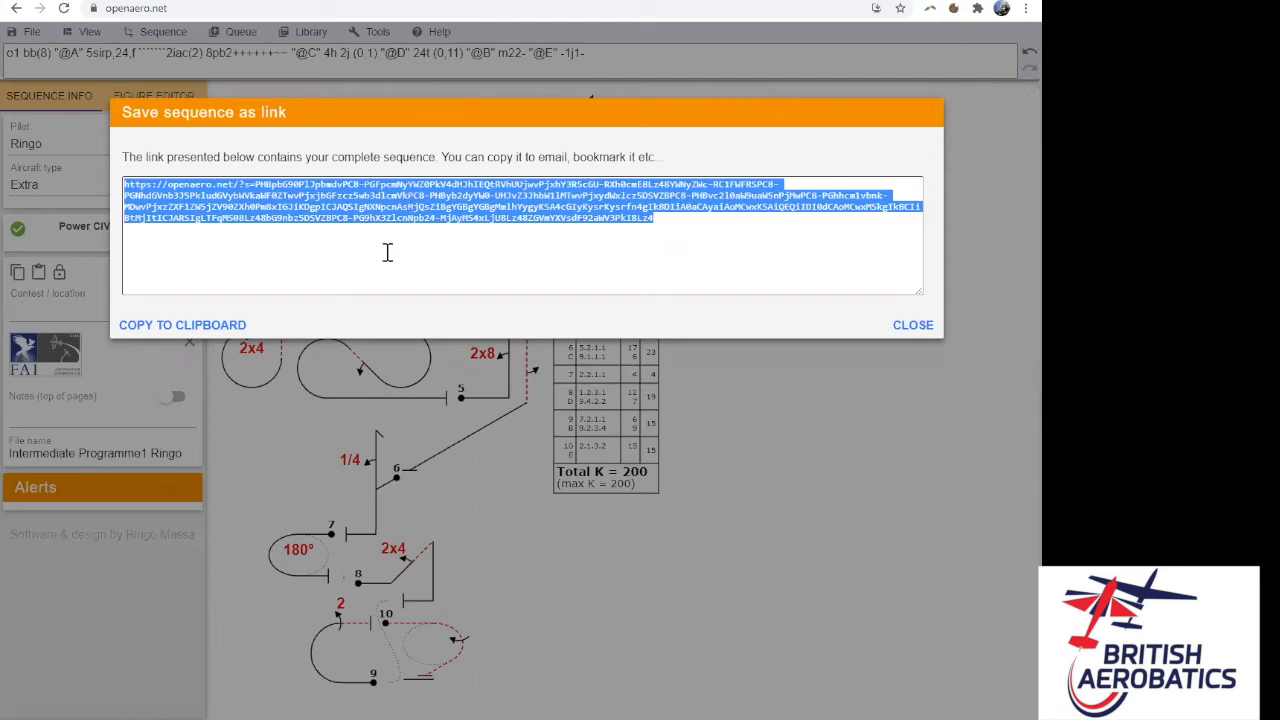
{"action": "left_click", "coordinate": [197, 331]}
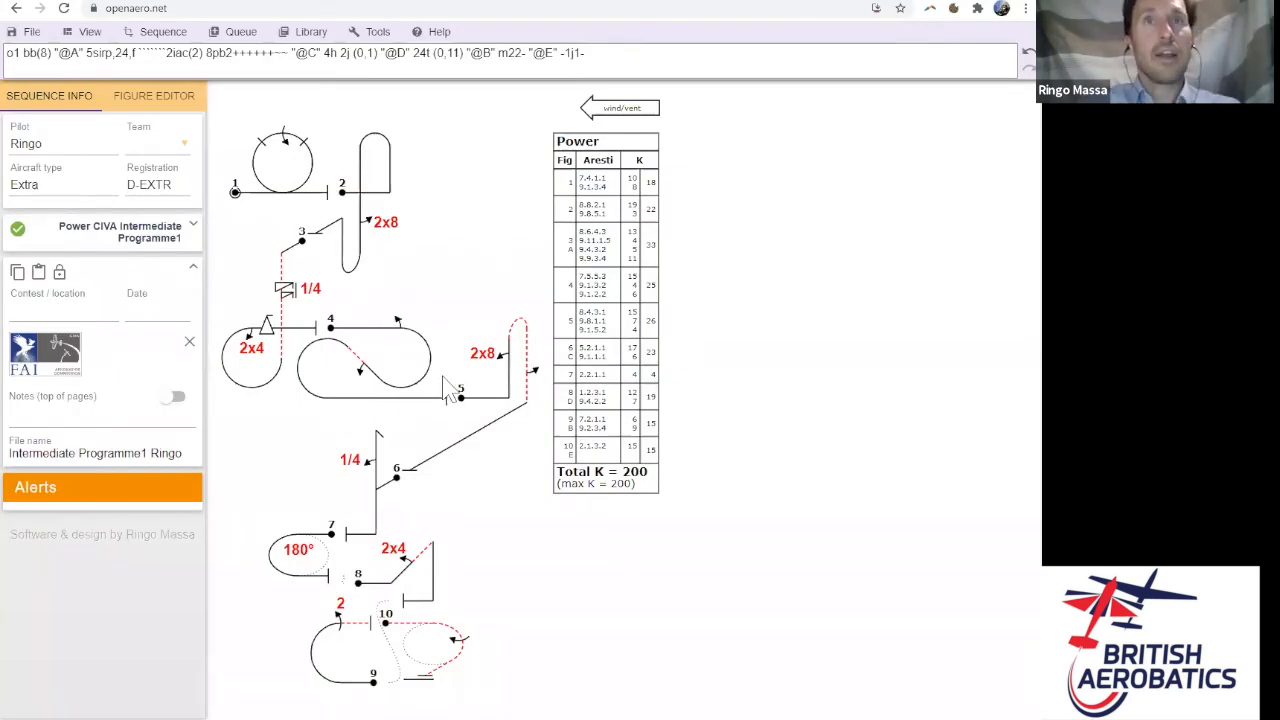
- Present the 'Saving and sharing a sequence' slide, then return to OpenAero's File menu
{"action": "key", "text": "alt+Tab"}
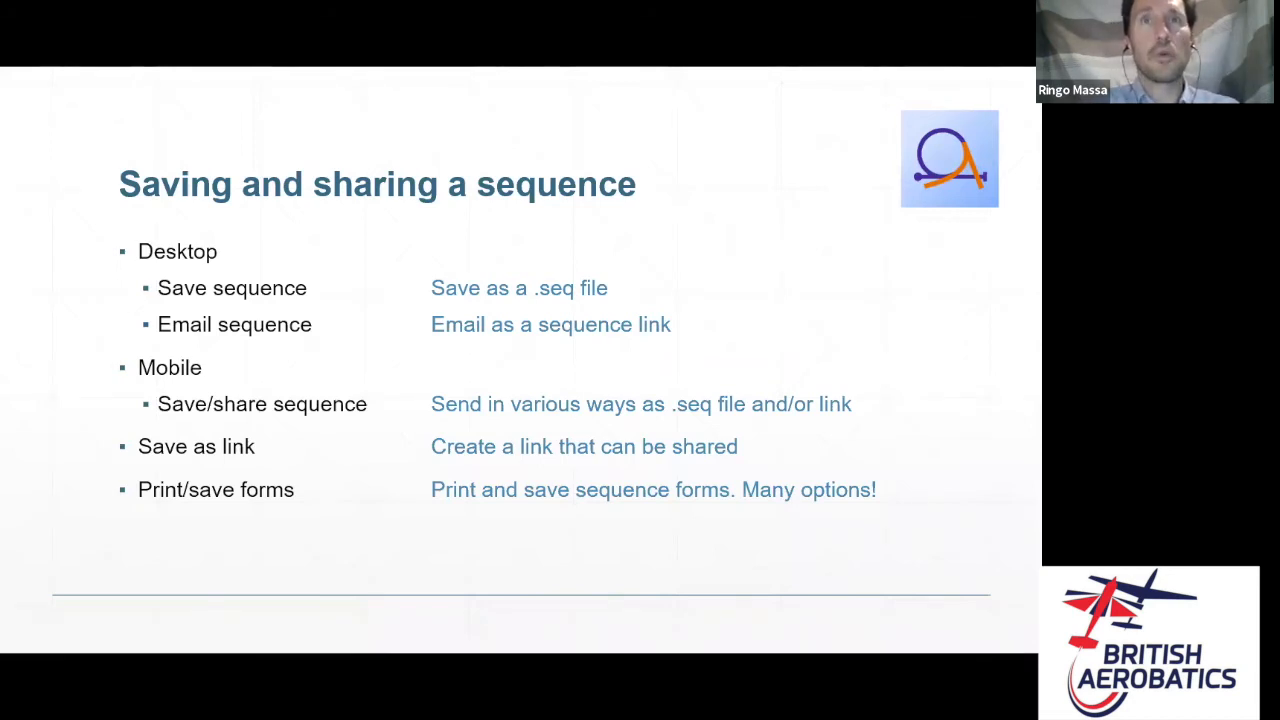
{"action": "key", "text": "alt+Tab"}
{"action": "left_click", "coordinate": [31, 31]}
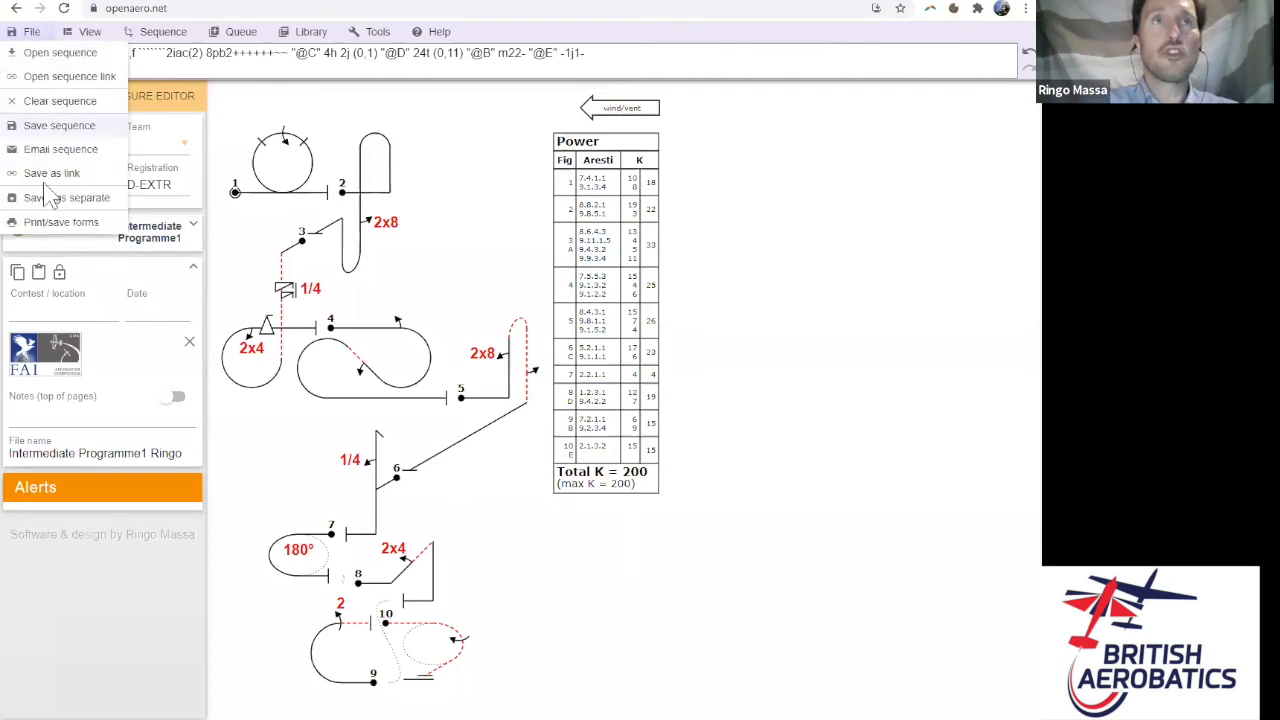
- Set the pilot cards to print four per page with both wind directions
{"action": "left_click", "coordinate": [45, 224]}
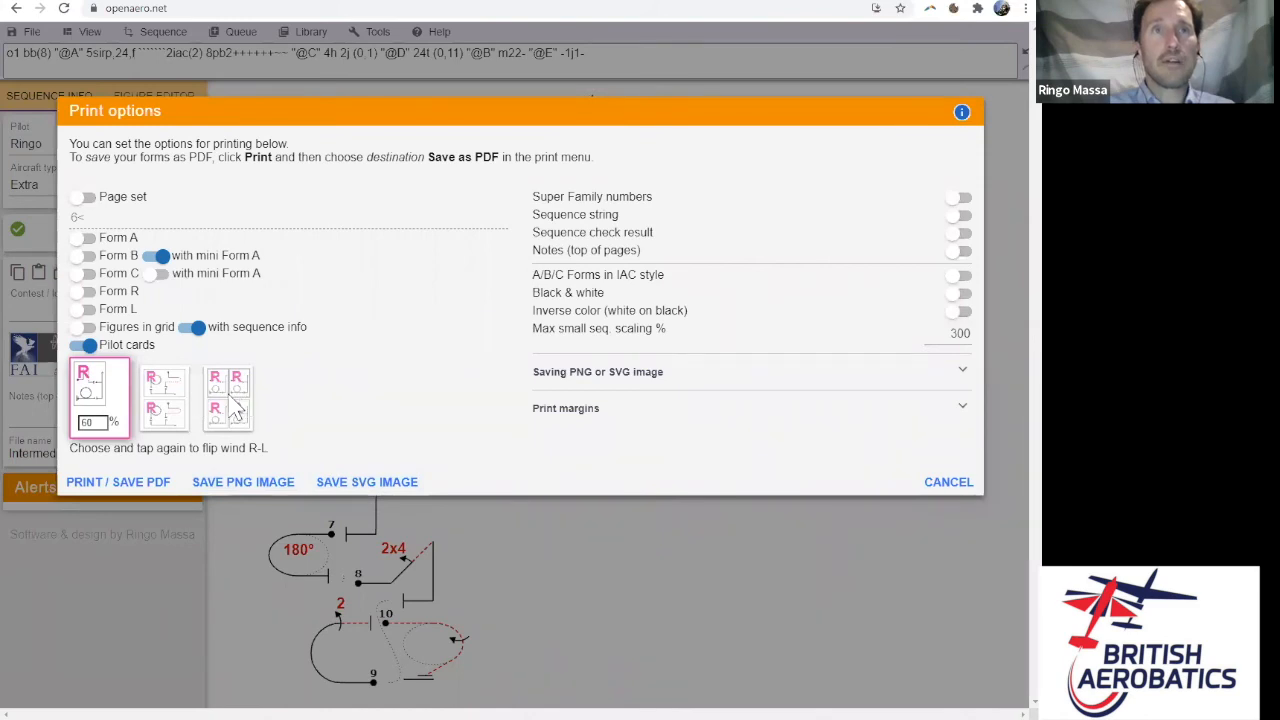
{"action": "left_click", "coordinate": [88, 345]}
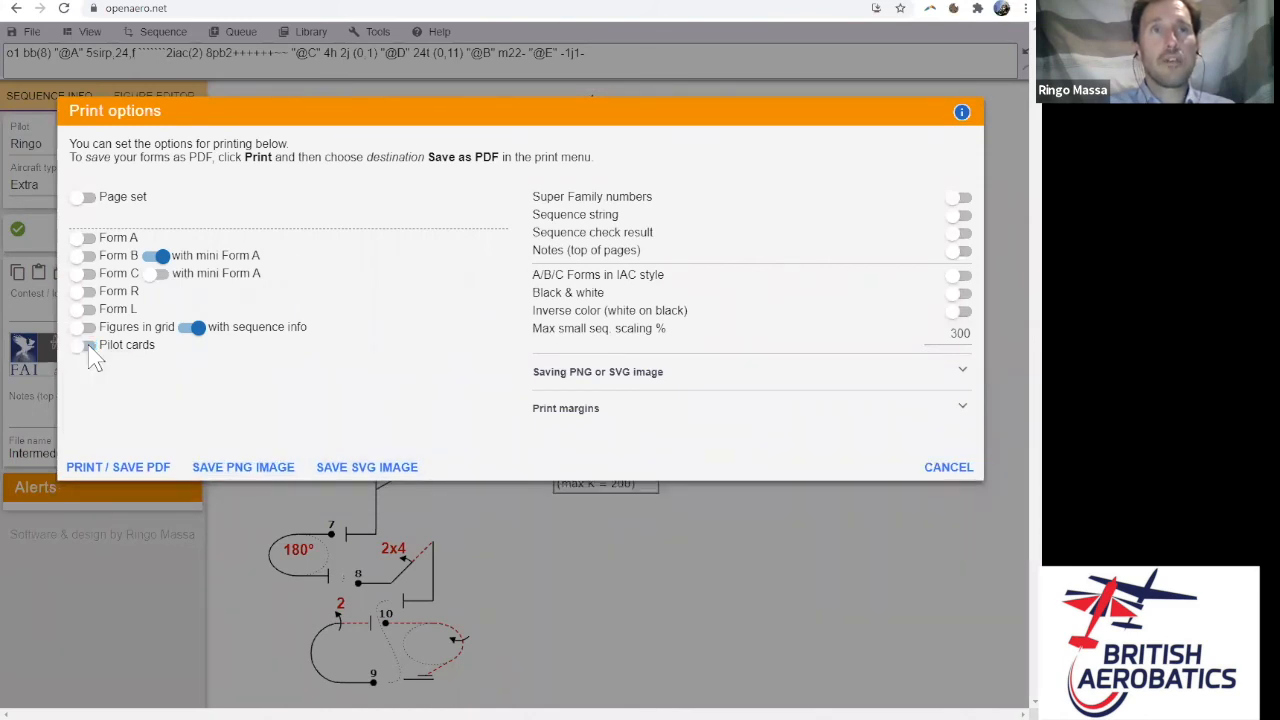
{"action": "left_click", "coordinate": [88, 345]}
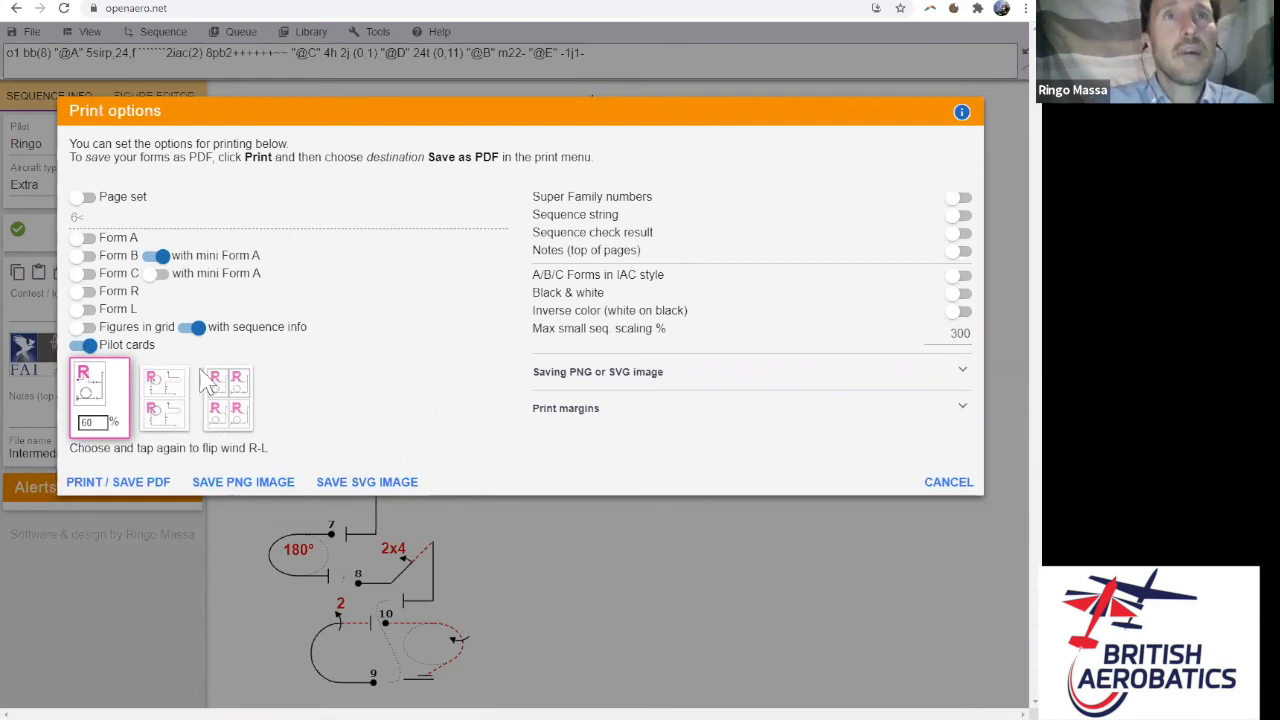
{"action": "left_click", "coordinate": [236, 410]}
{"action": "left_click", "coordinate": [237, 413]}
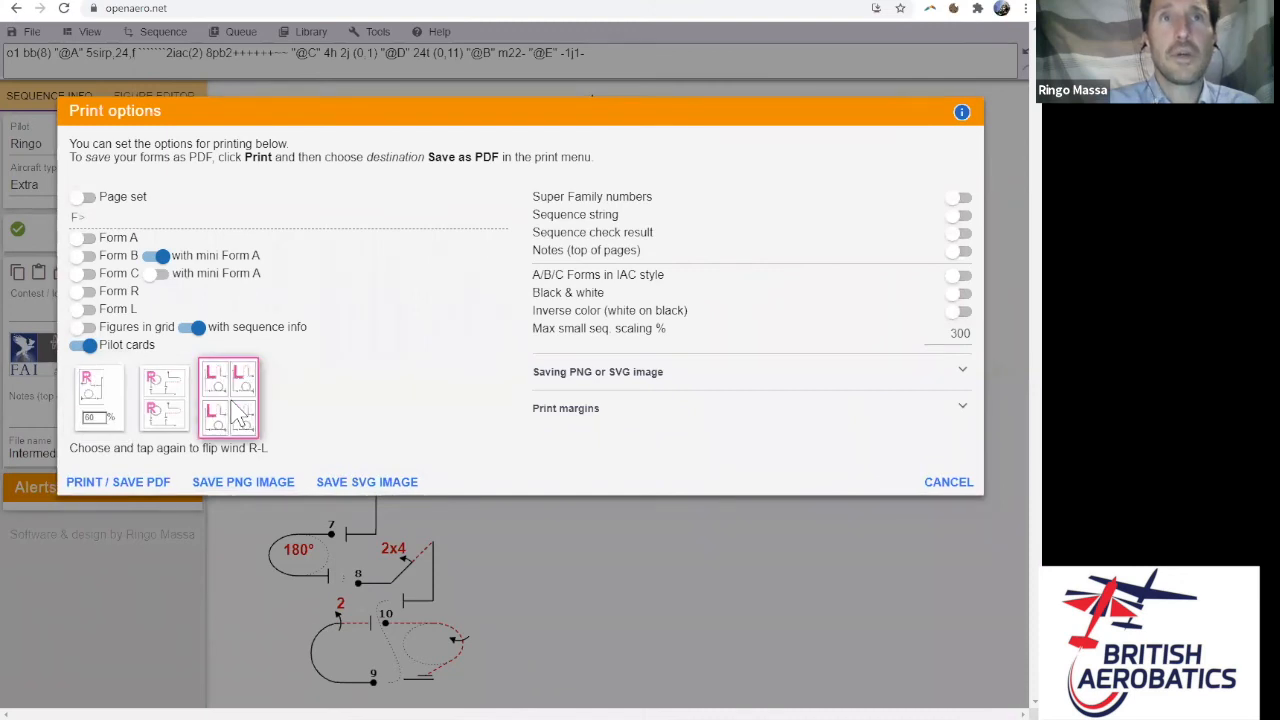
{"action": "left_click", "coordinate": [237, 413]}
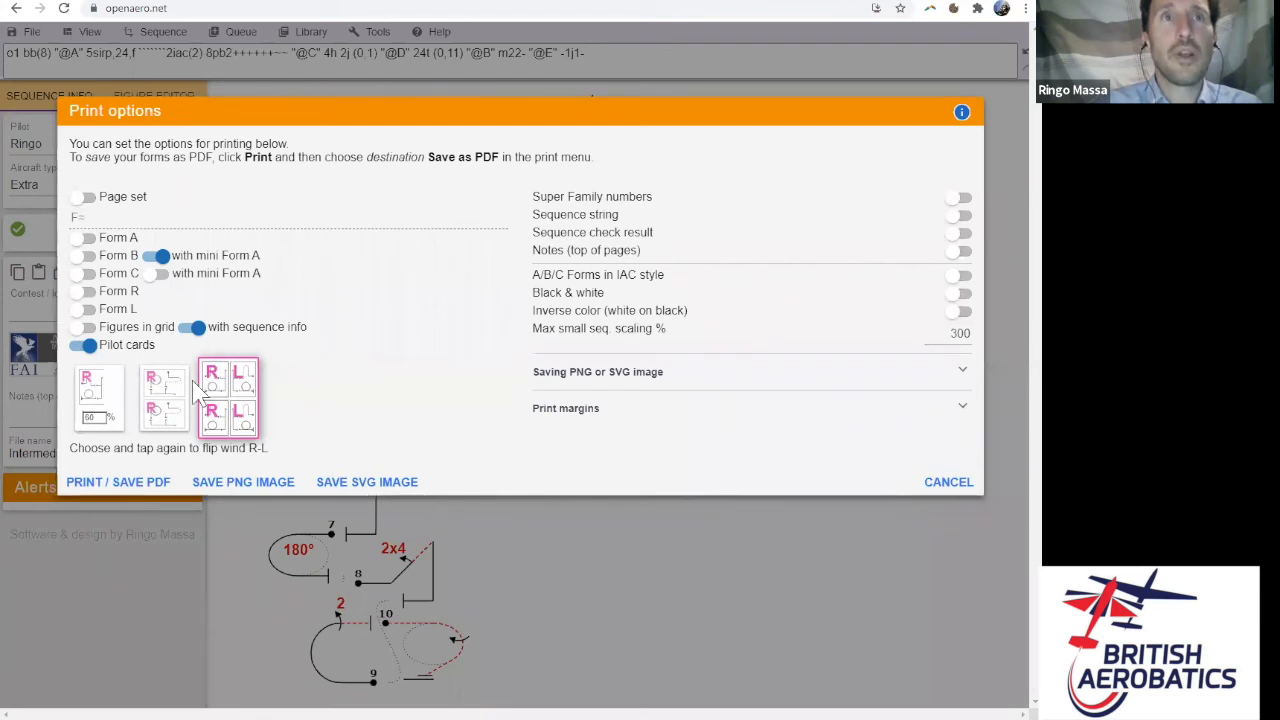
- Preview the pilot cards with destination Save as PDF, then cancel the print dialog
{"action": "left_click", "coordinate": [137, 489]}
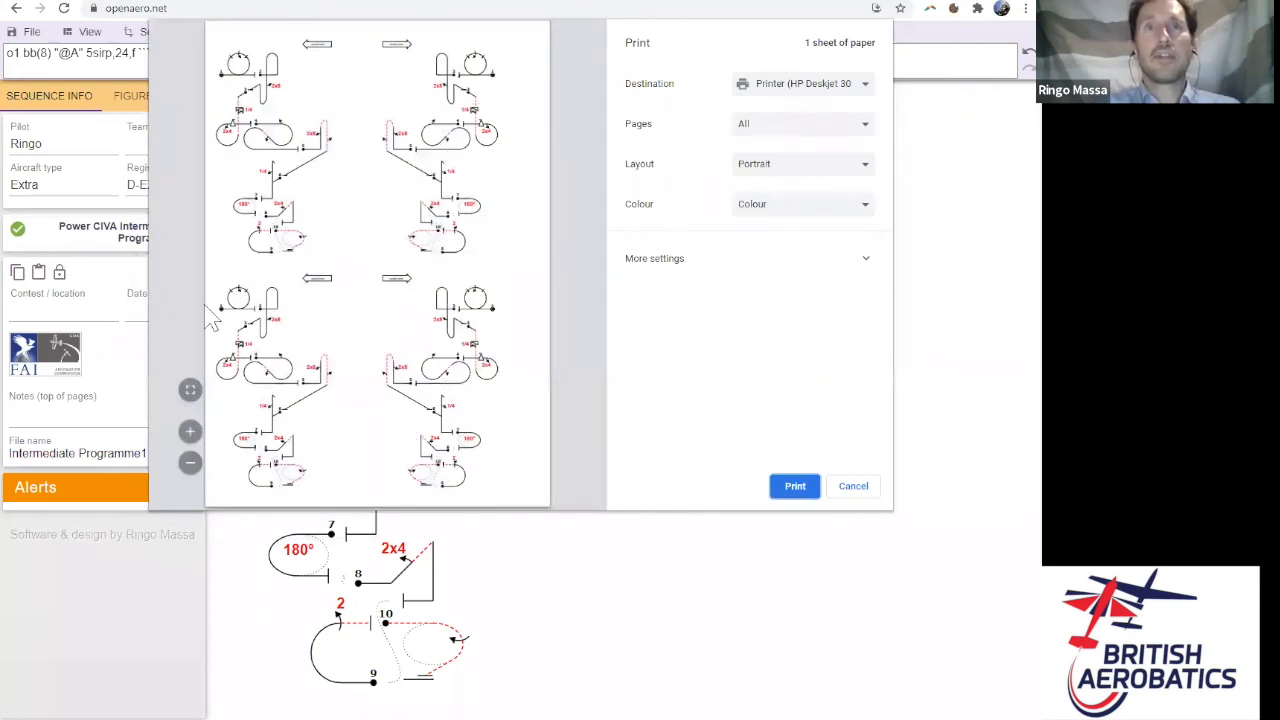
{"action": "left_click", "coordinate": [865, 88]}
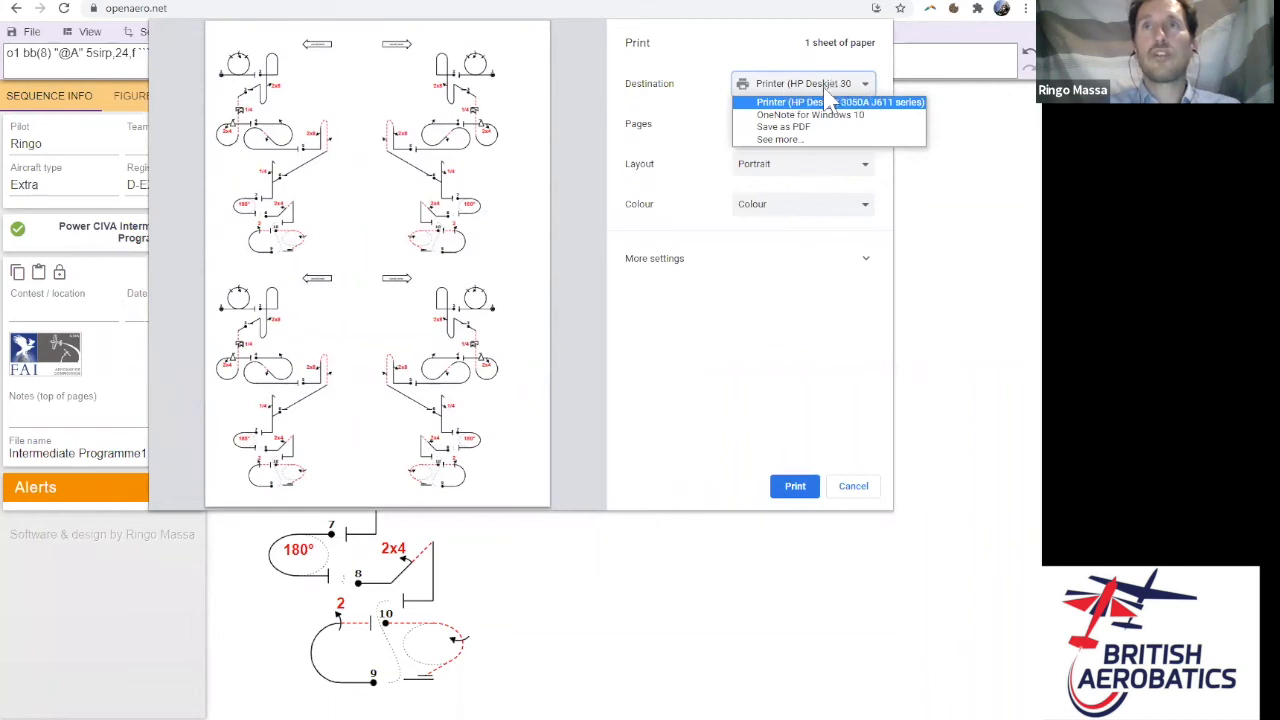
{"action": "left_click", "coordinate": [800, 127]}
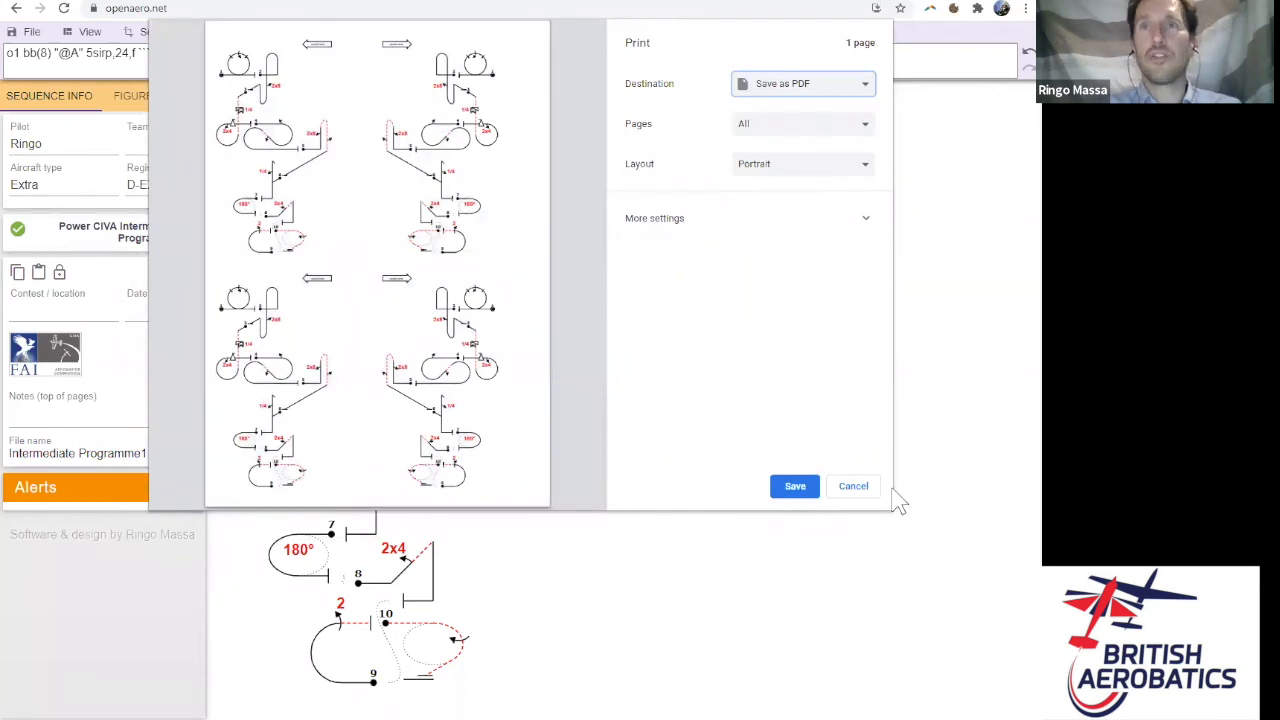
{"action": "left_click", "coordinate": [856, 487]}
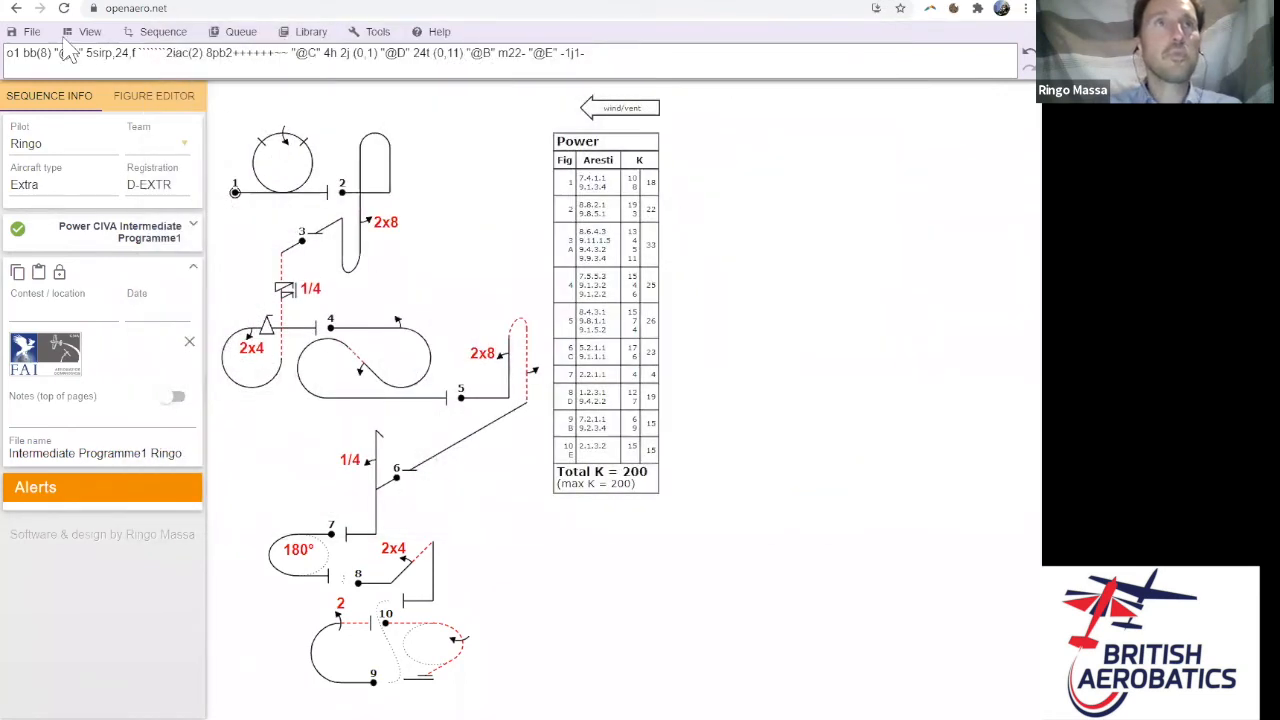
- In the print/save forms options, enable a custom page set defined as CCG_RR
{"action": "left_click", "coordinate": [32, 31]}
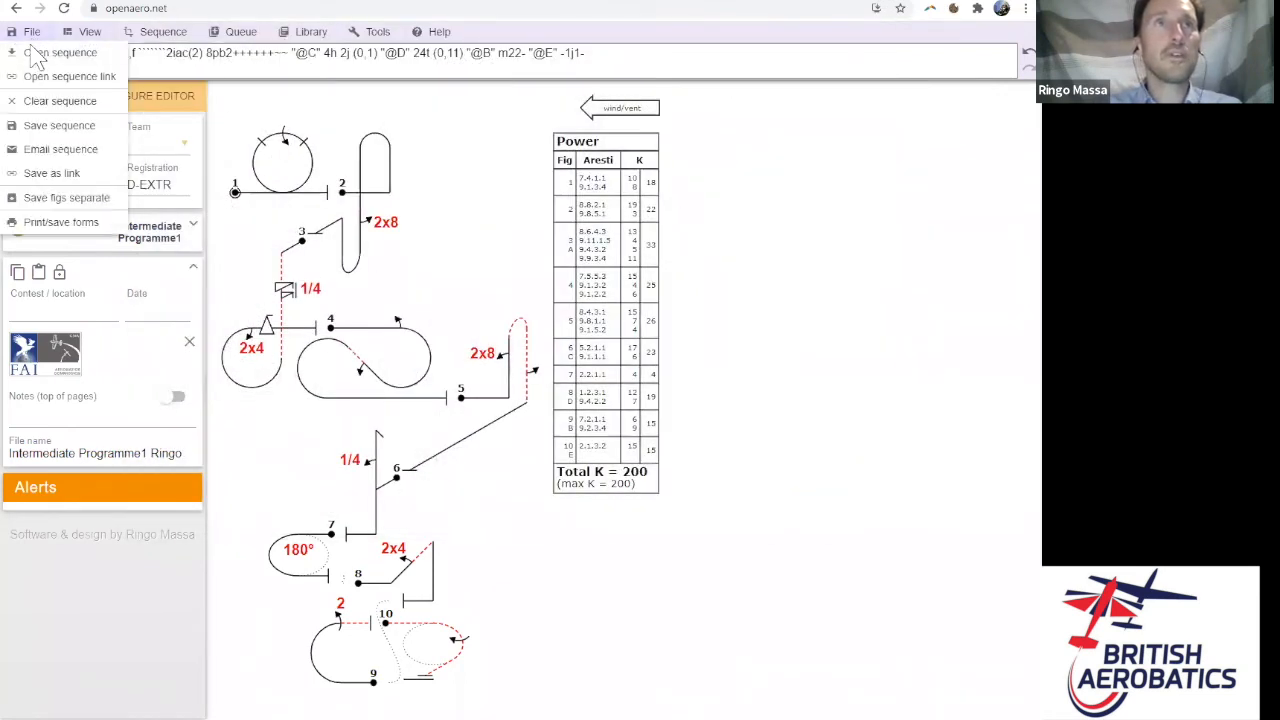
{"action": "left_click", "coordinate": [55, 222]}
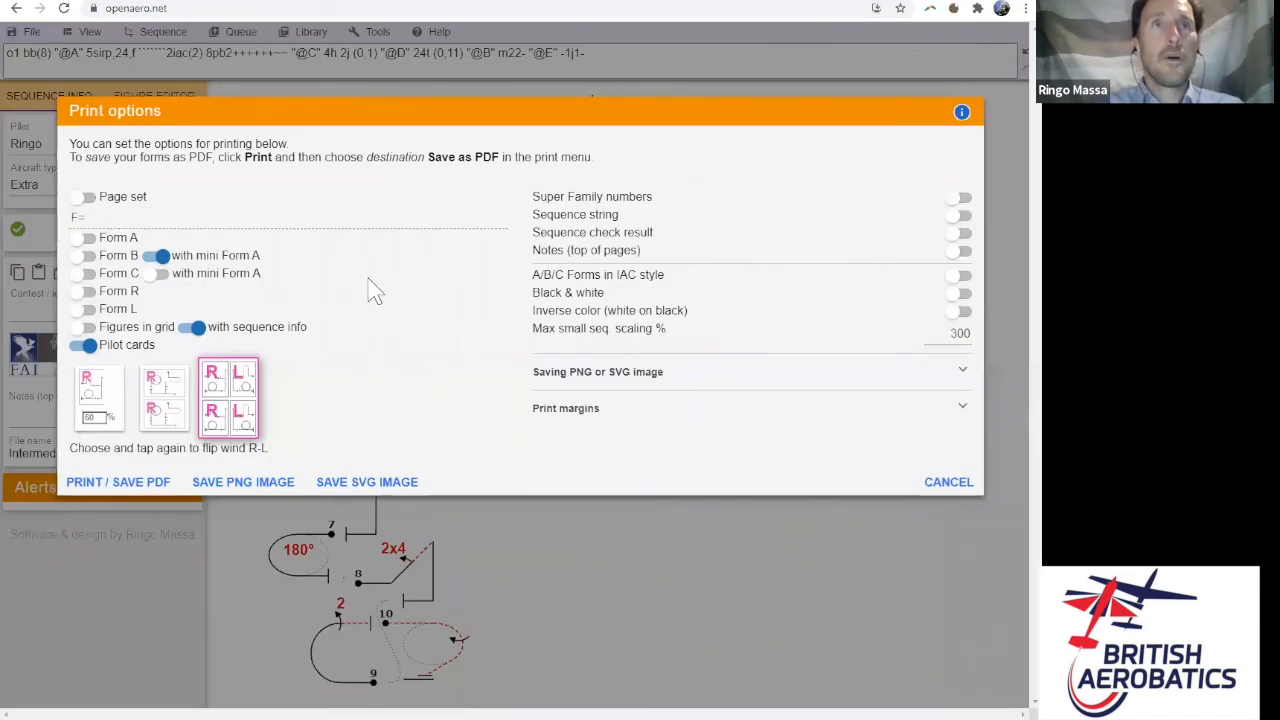
{"action": "left_click", "coordinate": [88, 199]}
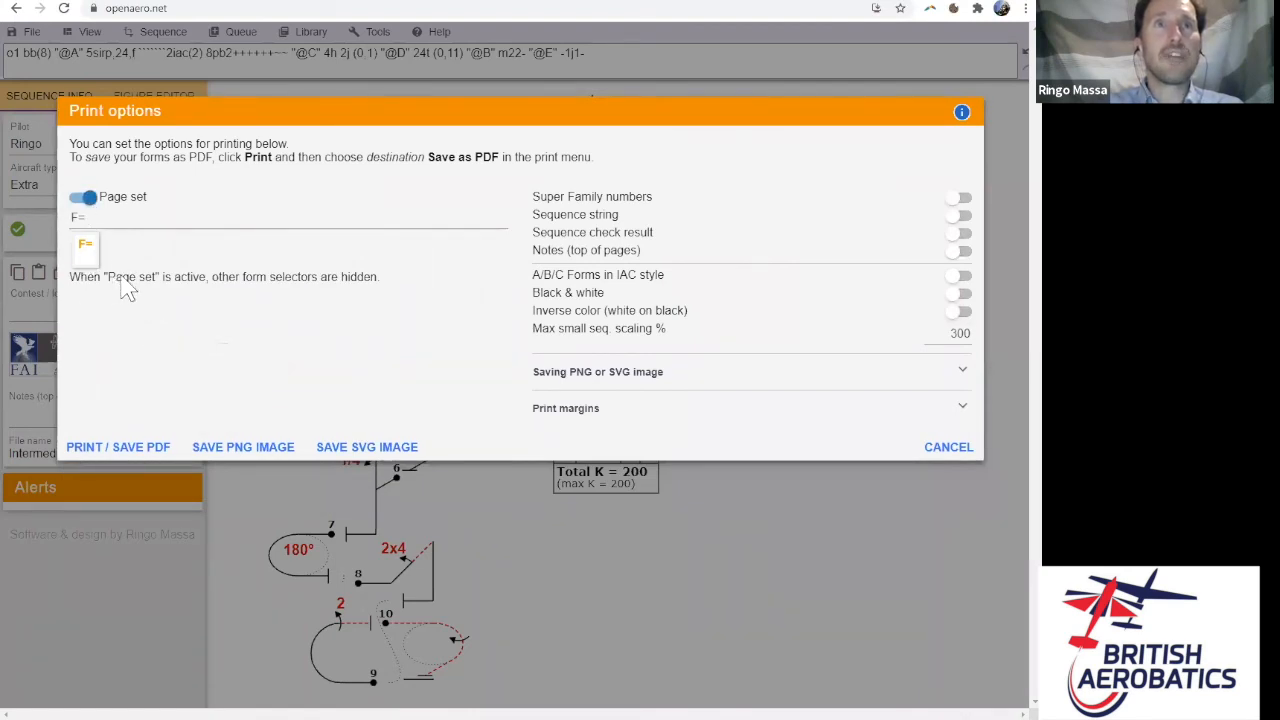
{"action": "left_click", "coordinate": [105, 217]}
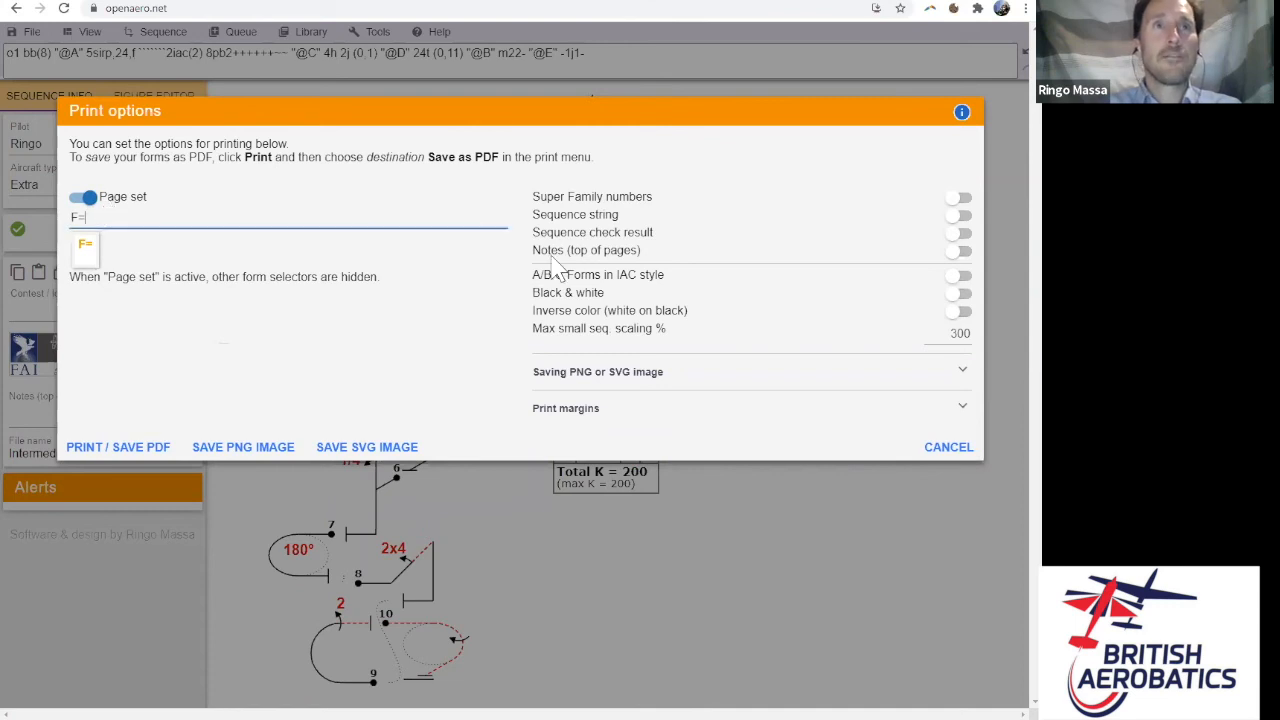
{"action": "key", "text": "BackSpace"}
{"action": "key", "text": "BackSpace"}
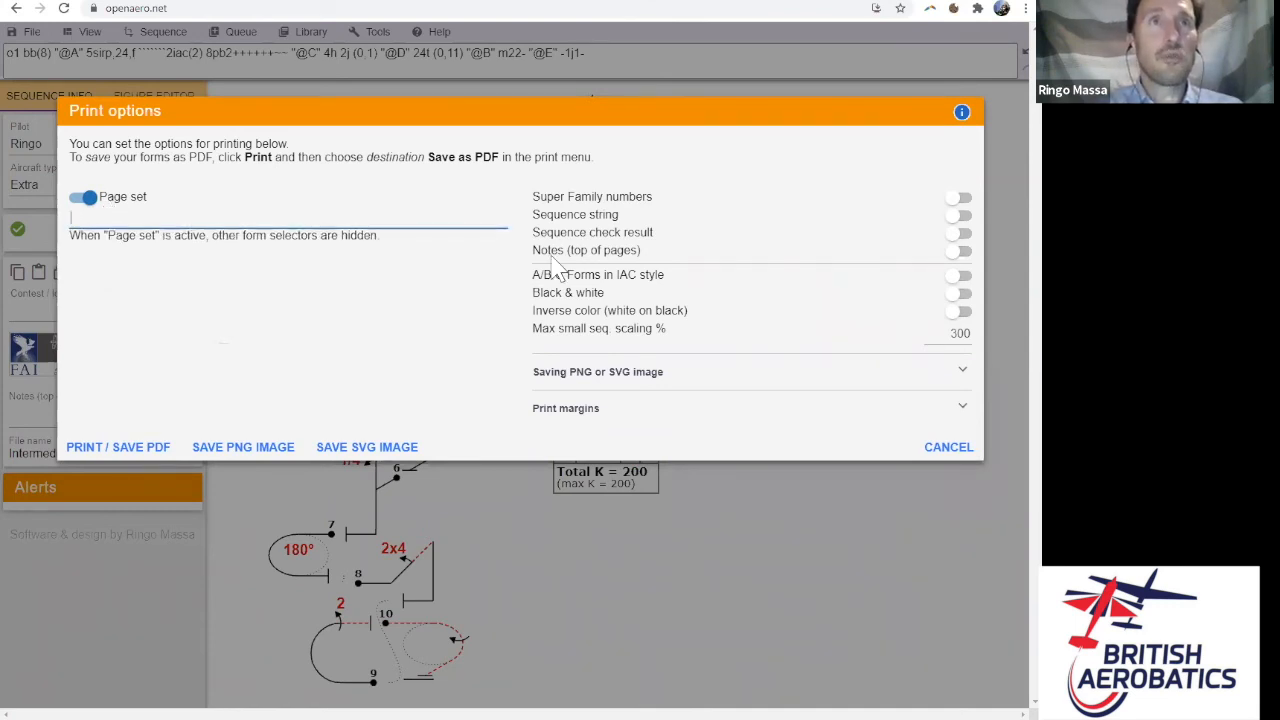
{"action": "type", "text": "CC"}
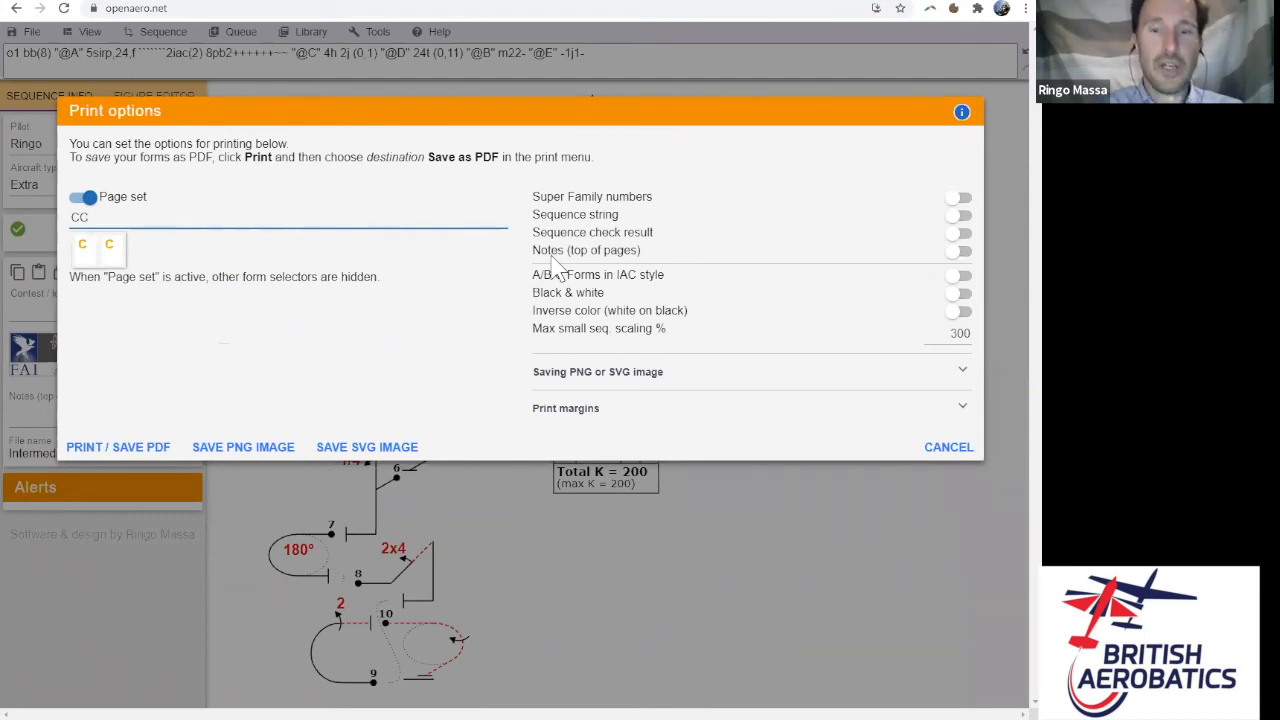
{"action": "type", "text": "G_"}
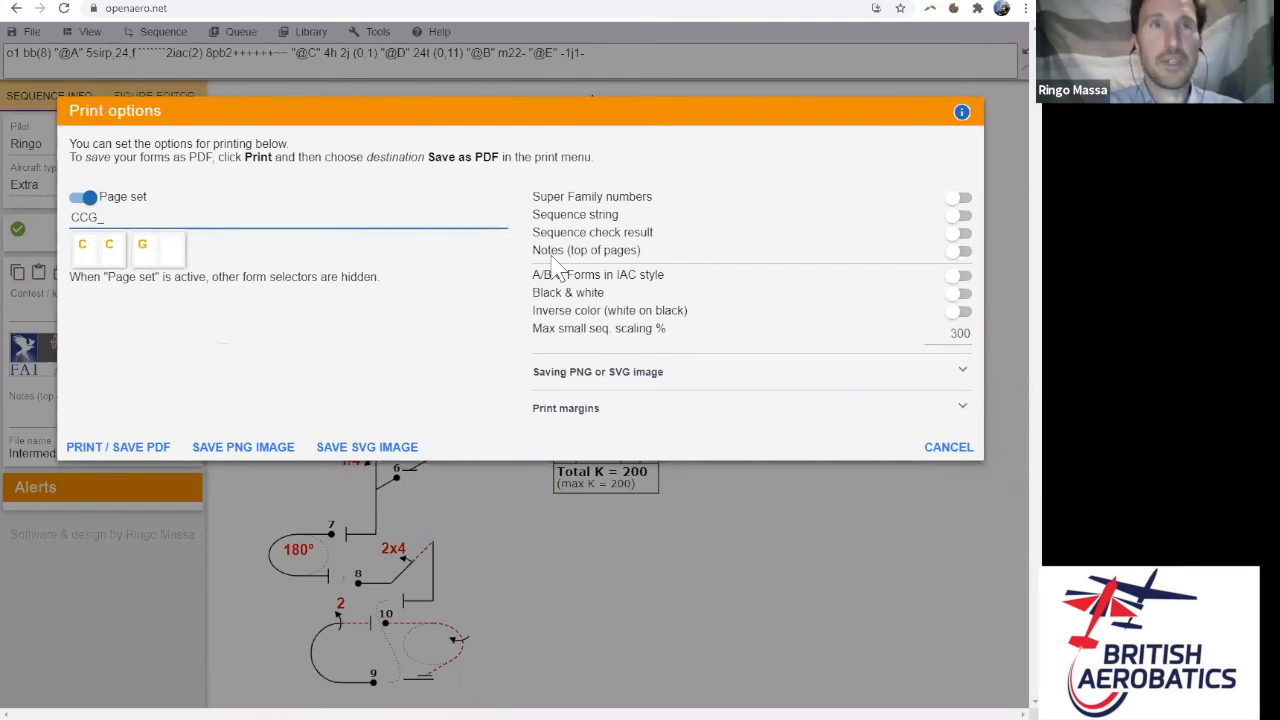
{"action": "type", "text": " RR"}
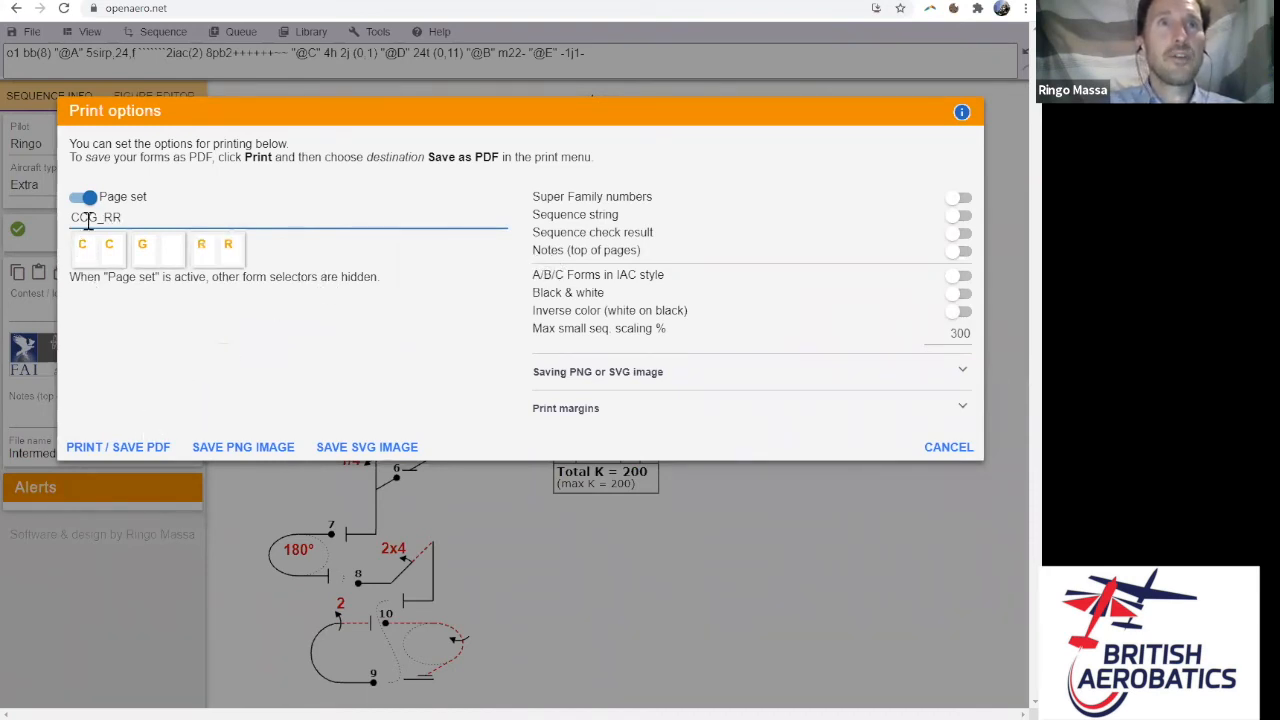
- Preview the six-page CCG_RR PDF, cancel it, and show the Summary slide
{"action": "left_click", "coordinate": [148, 455]}
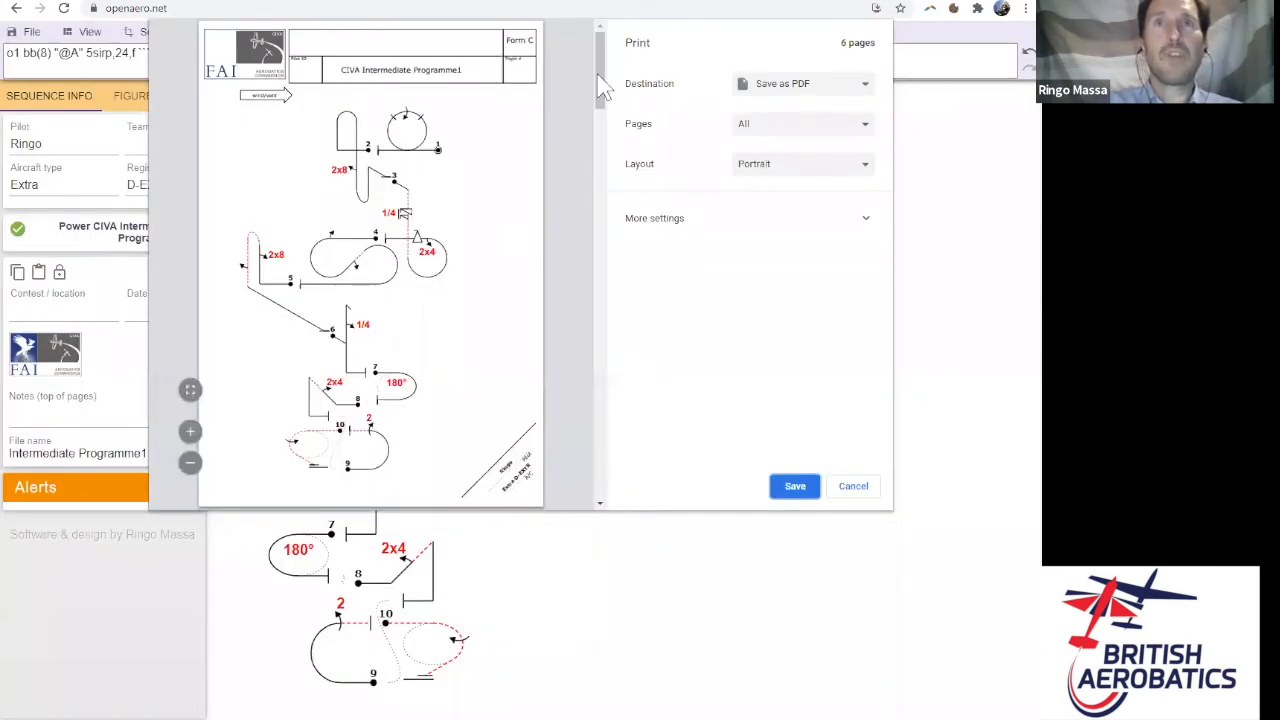
{"action": "left_click_drag", "start_coordinate": [602, 84], "coordinate": [563, 51]}
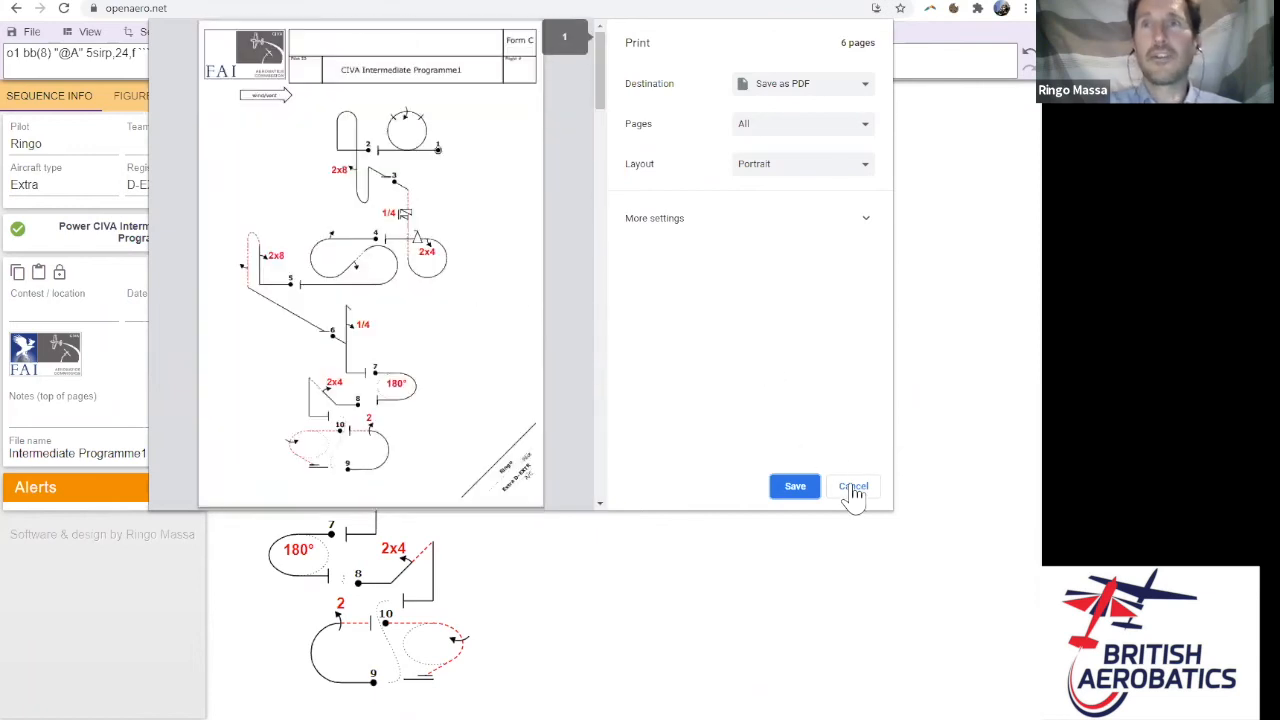
{"action": "left_click", "coordinate": [853, 487]}
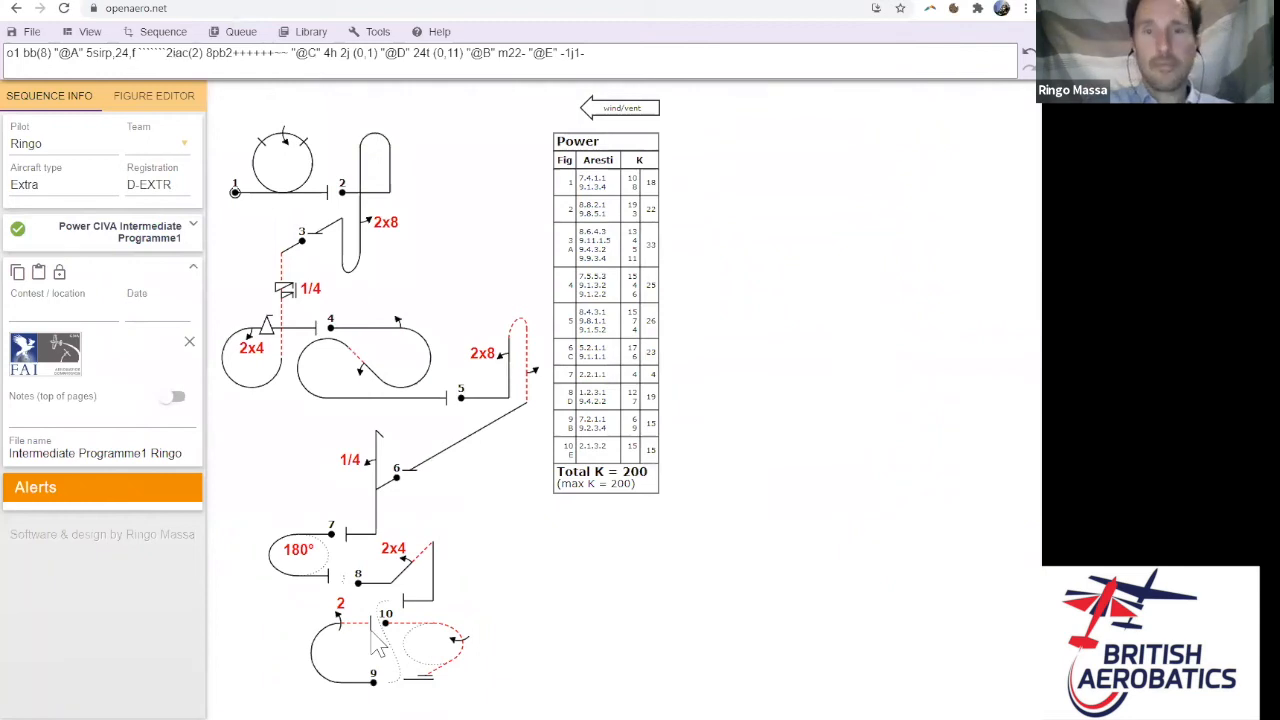
{"action": "key", "text": "alt+Tab"}
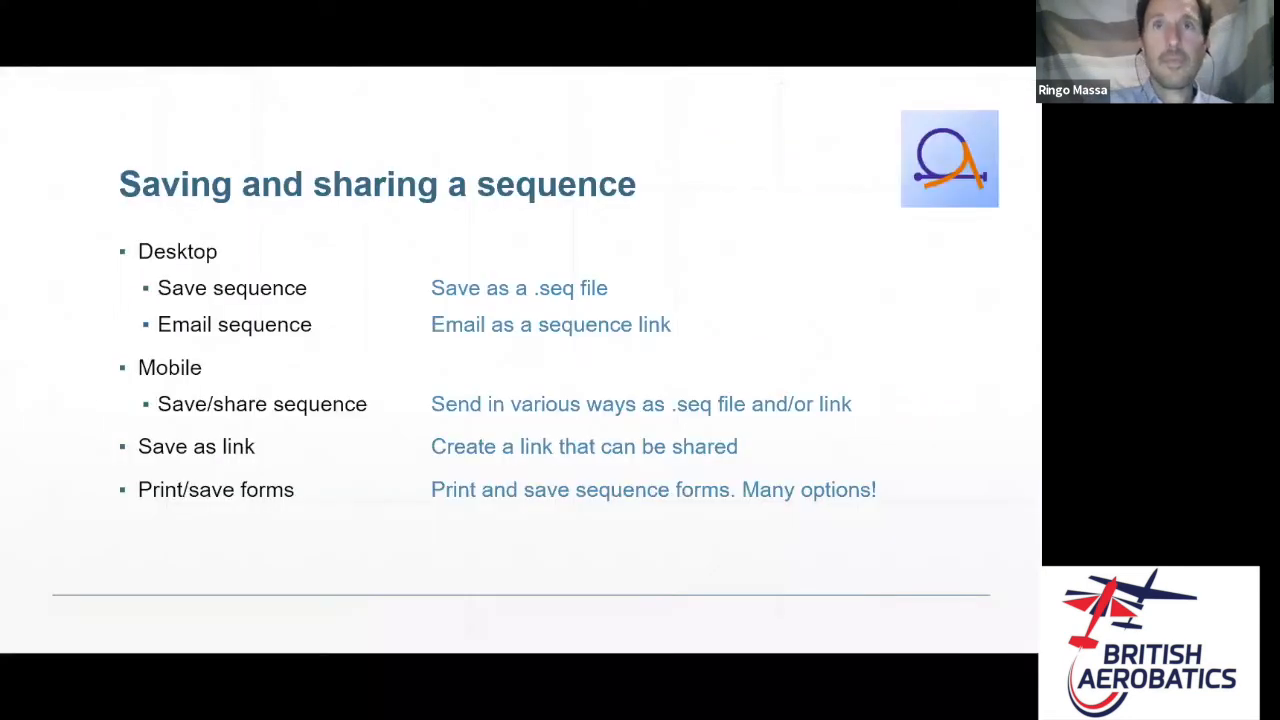
{"action": "left_click", "coordinate": [651, 271]}
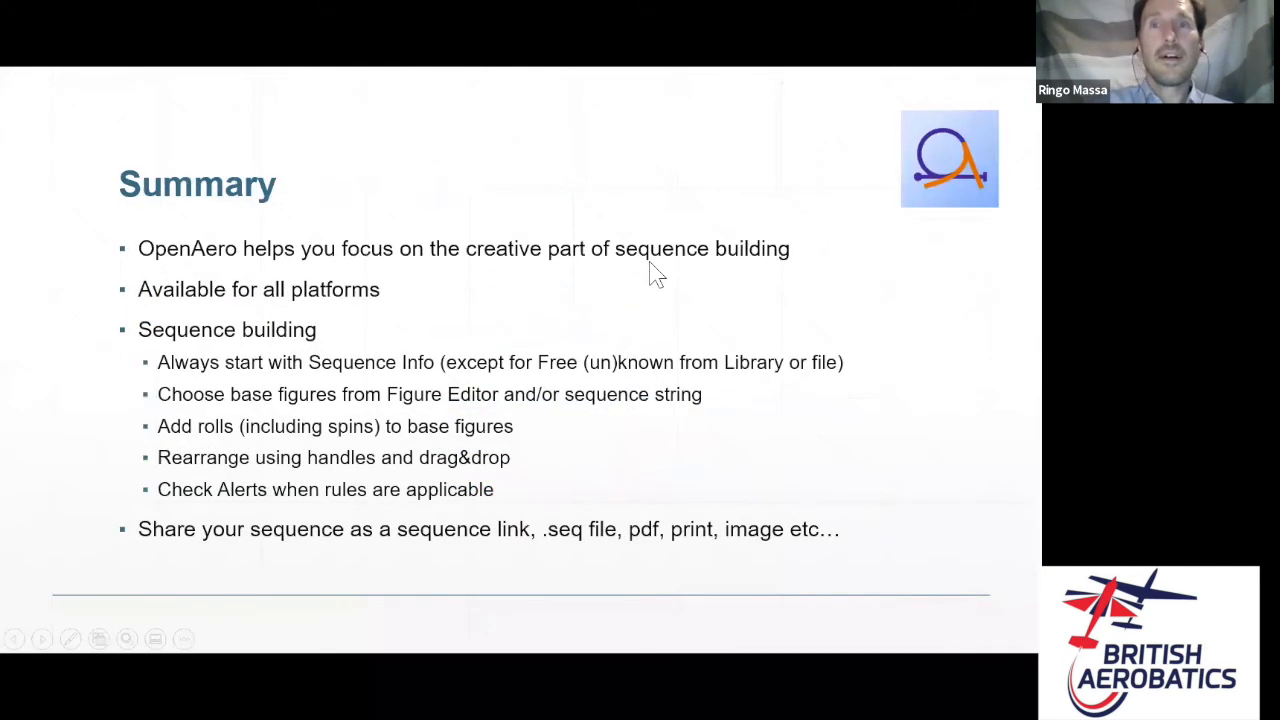
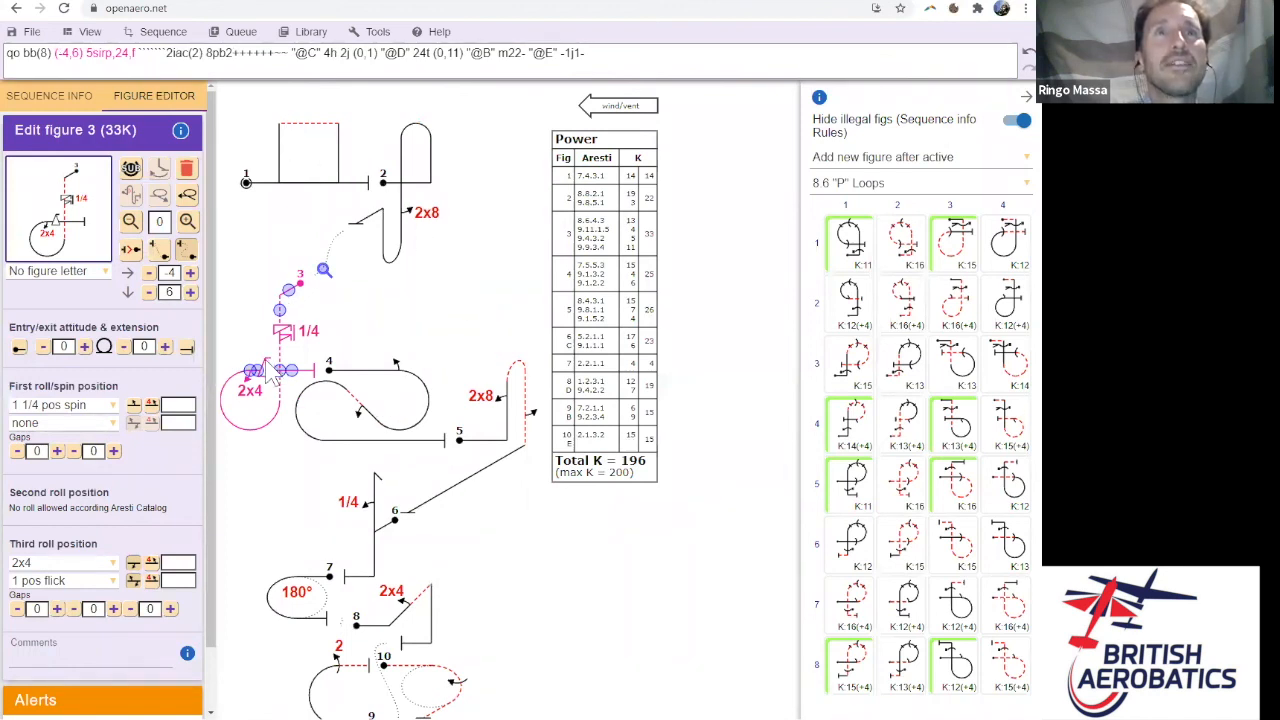
- Open the Queue menu for the ten-figure sequence's spin figure 3
{"action": "left_click", "coordinate": [236, 32]}
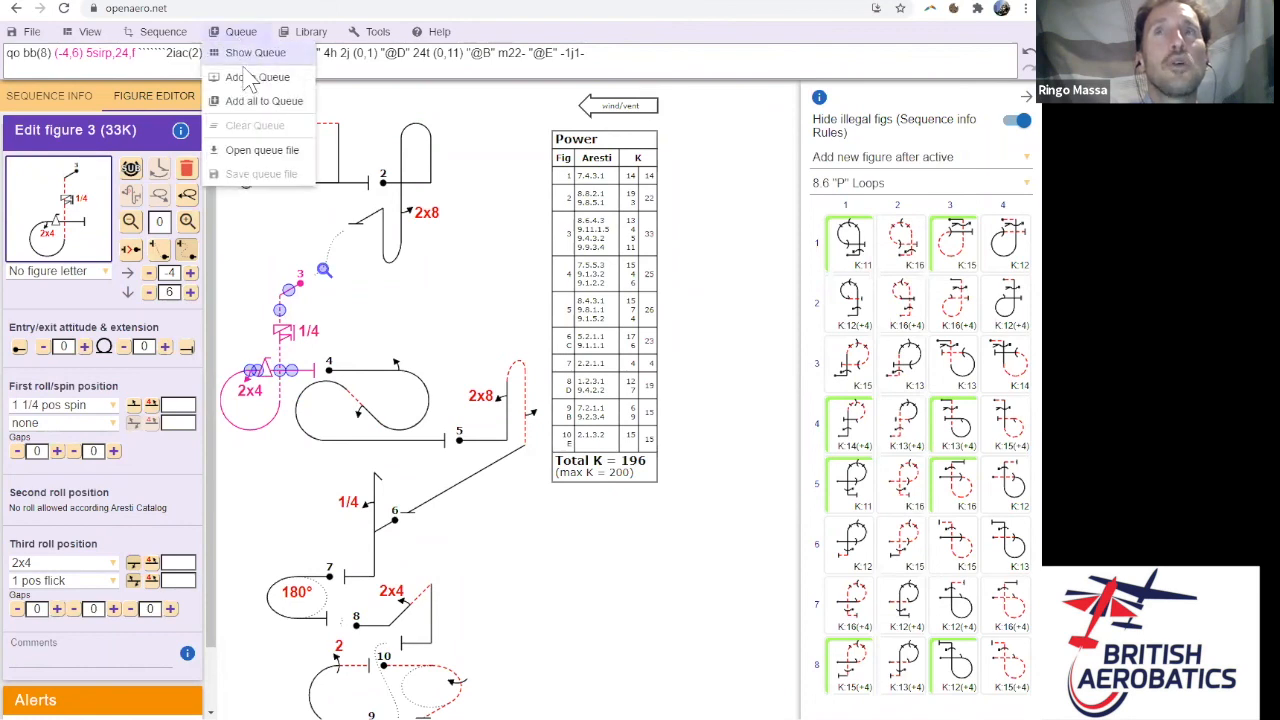
- Add spin figure 3 to the queue and delete it from the sequence, leaving K 163
{"action": "left_click", "coordinate": [248, 80]}
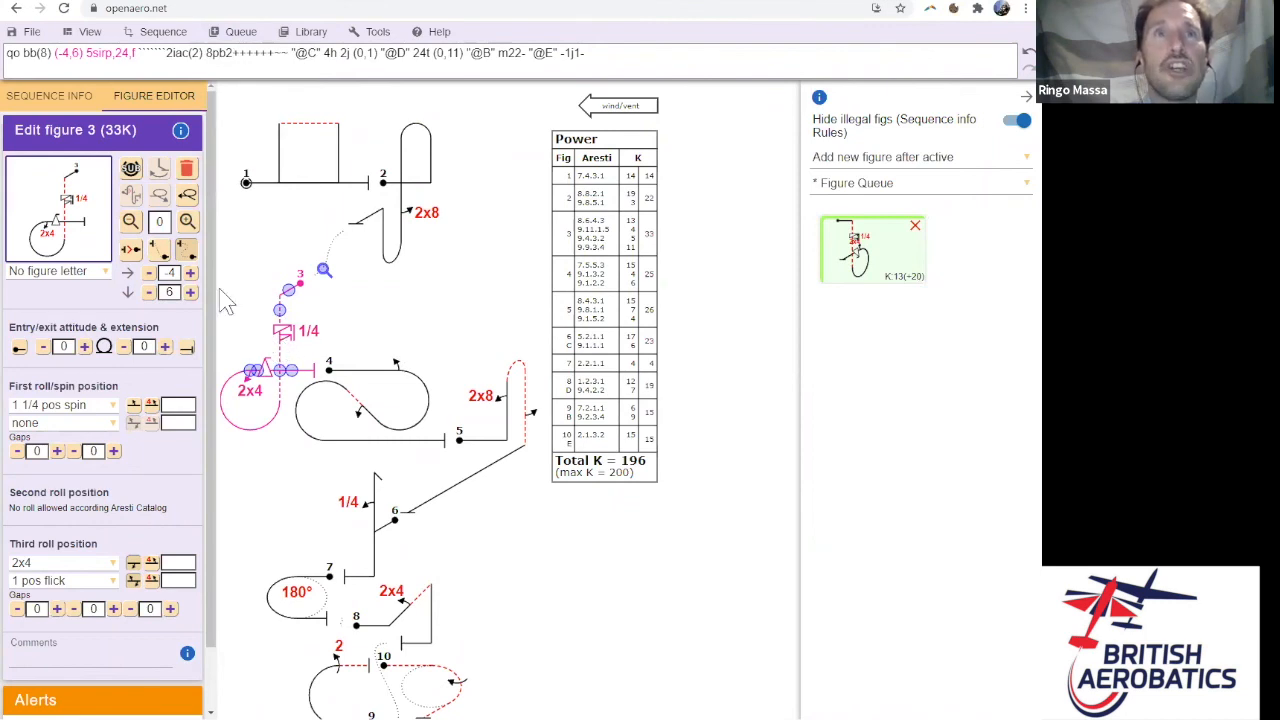
{"action": "left_click", "coordinate": [188, 168]}
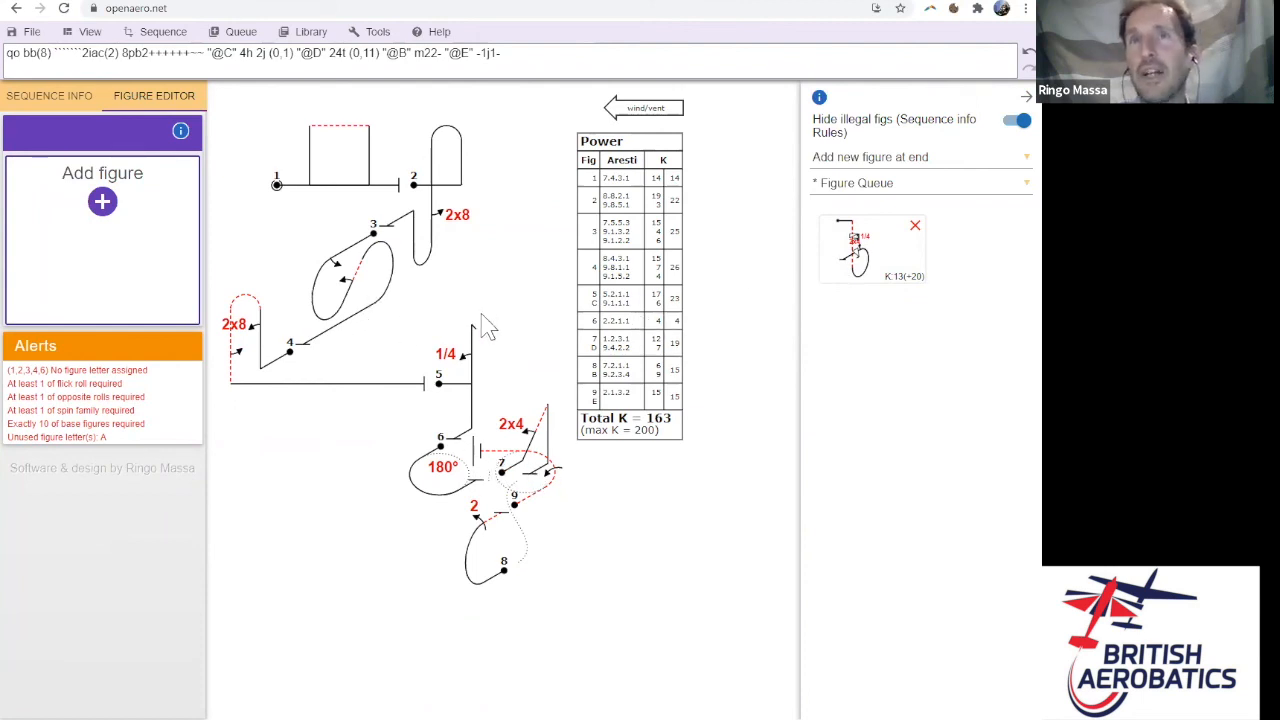
- Make figure 2 active and inspect the new-figure placement options
{"action": "left_click", "coordinate": [437, 236]}
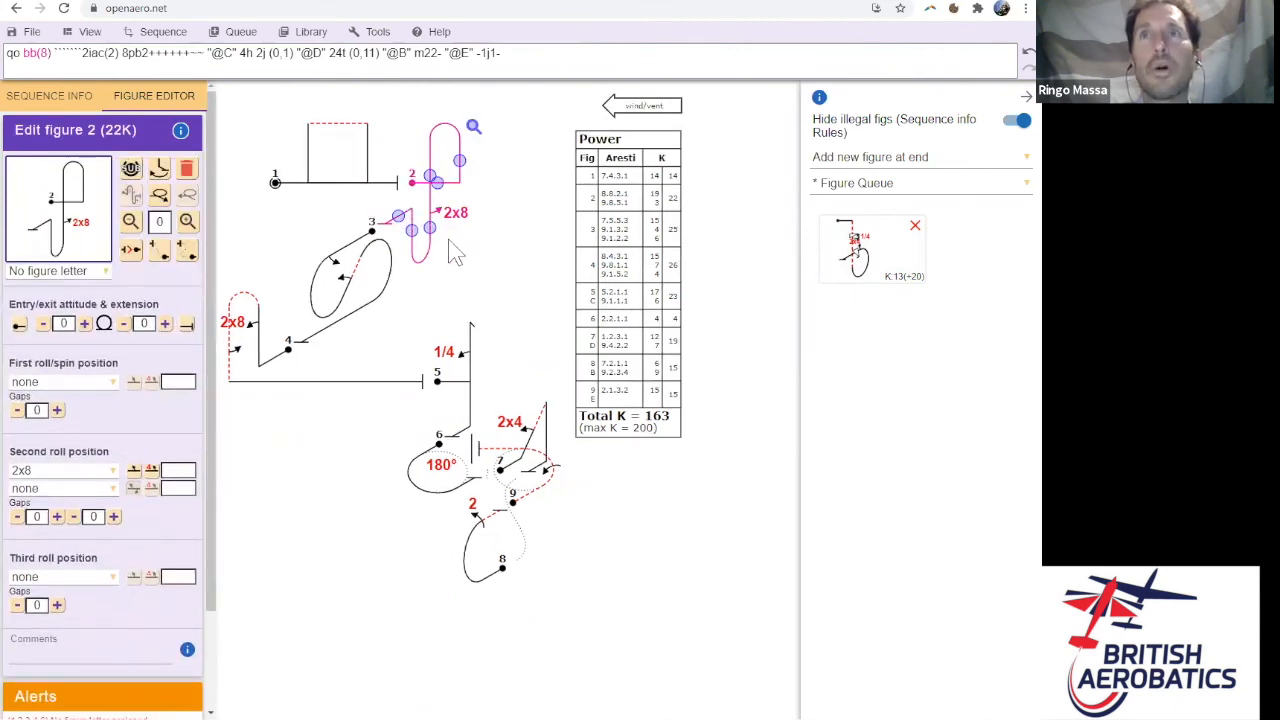
{"action": "left_click", "coordinate": [1005, 158]}
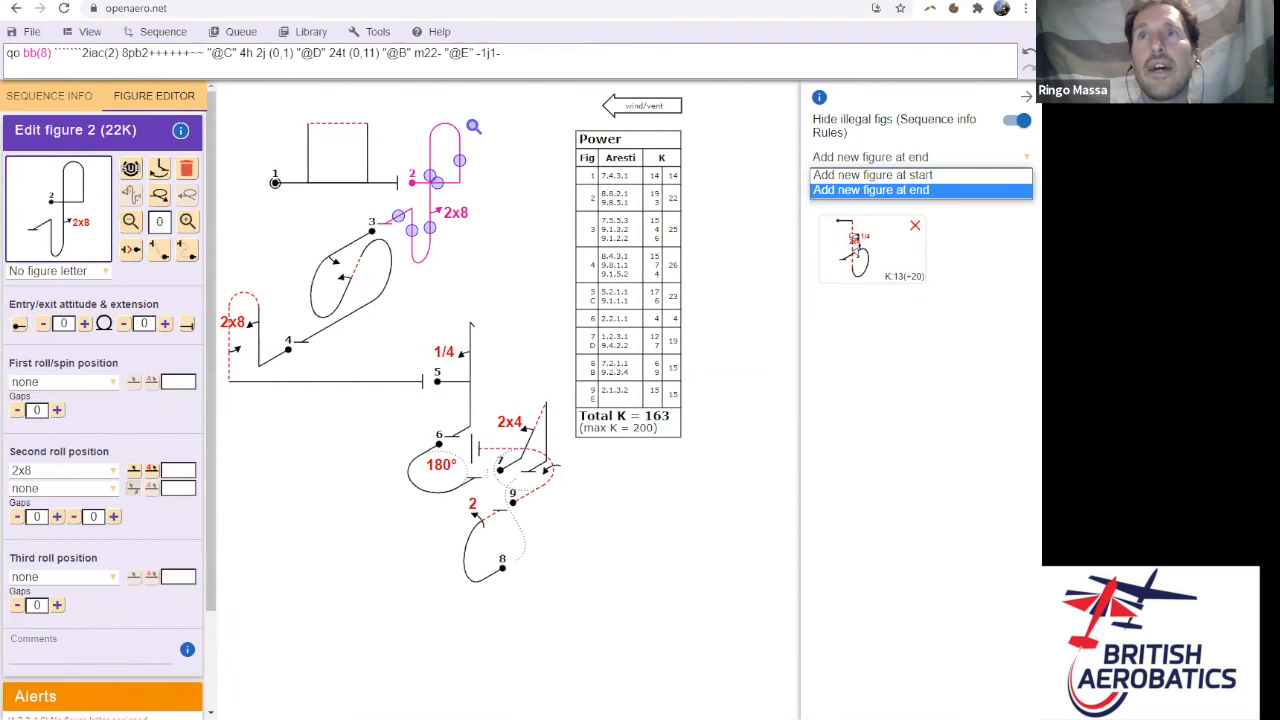
{"action": "left_click", "coordinate": [988, 163]}
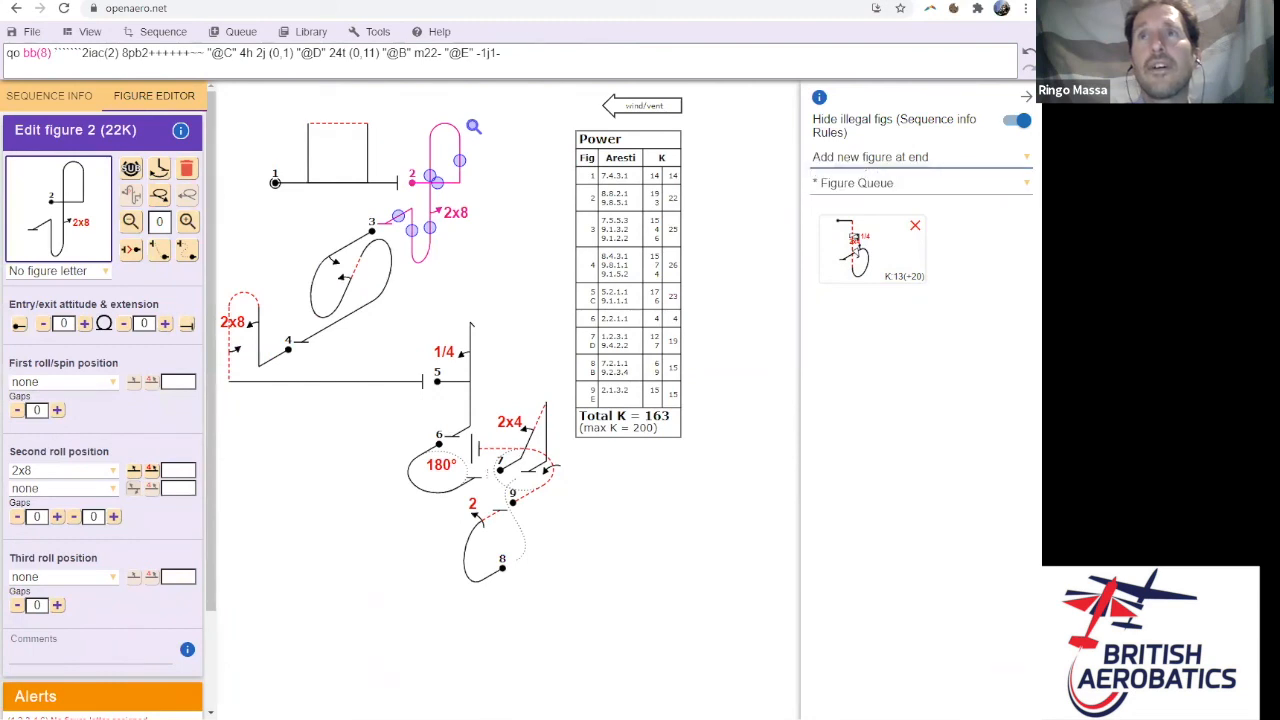
{"action": "left_click", "coordinate": [358, 290]}
{"action": "left_click", "coordinate": [424, 210]}
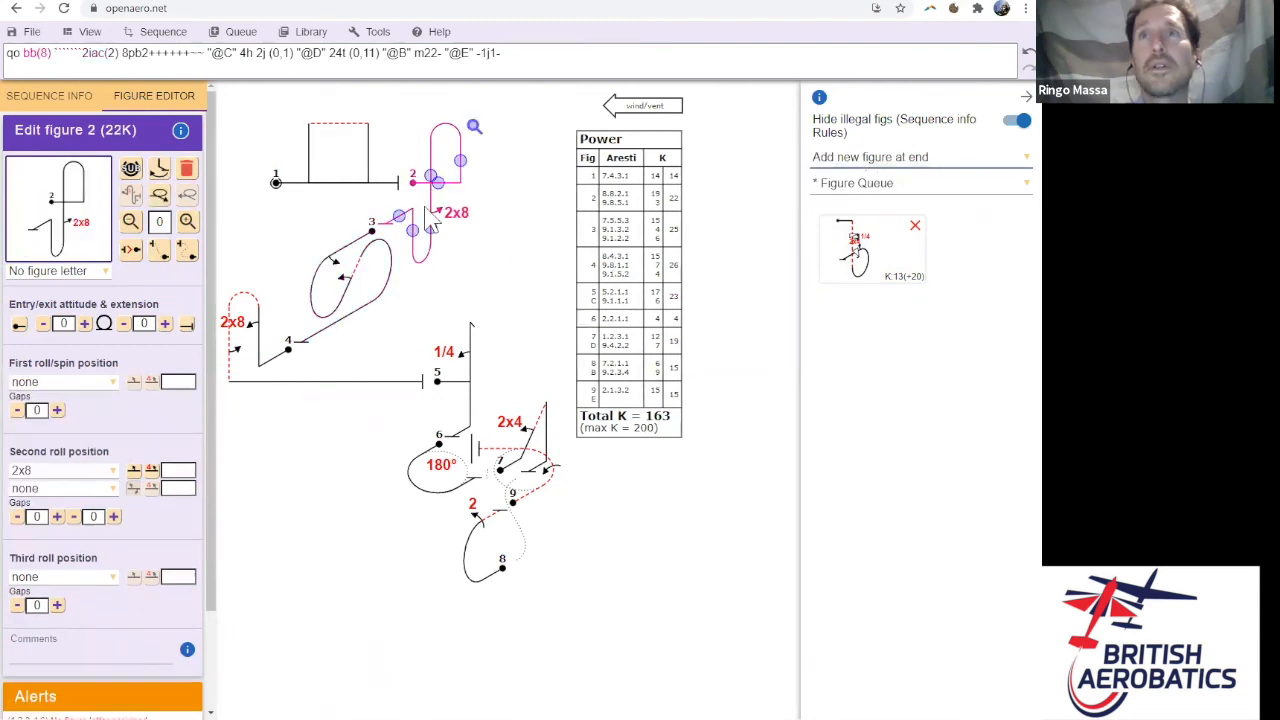
{"action": "left_click", "coordinate": [930, 170]}
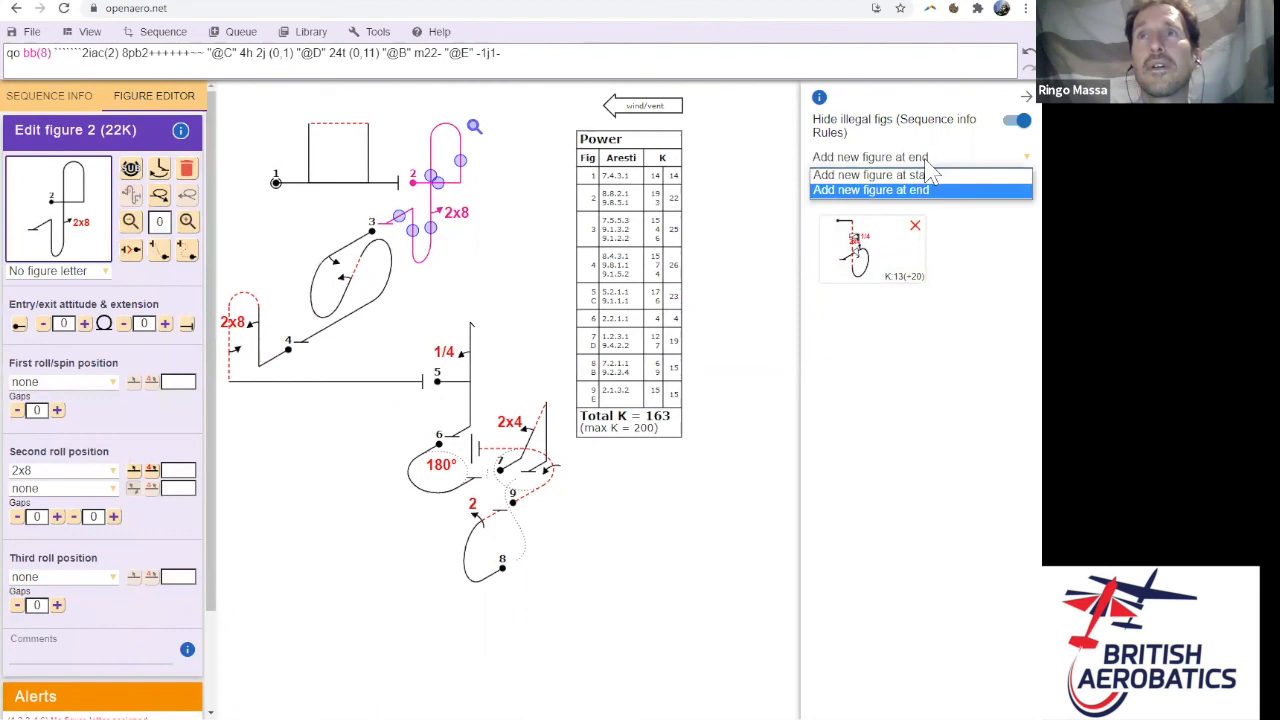
{"action": "left_click", "coordinate": [440, 270]}
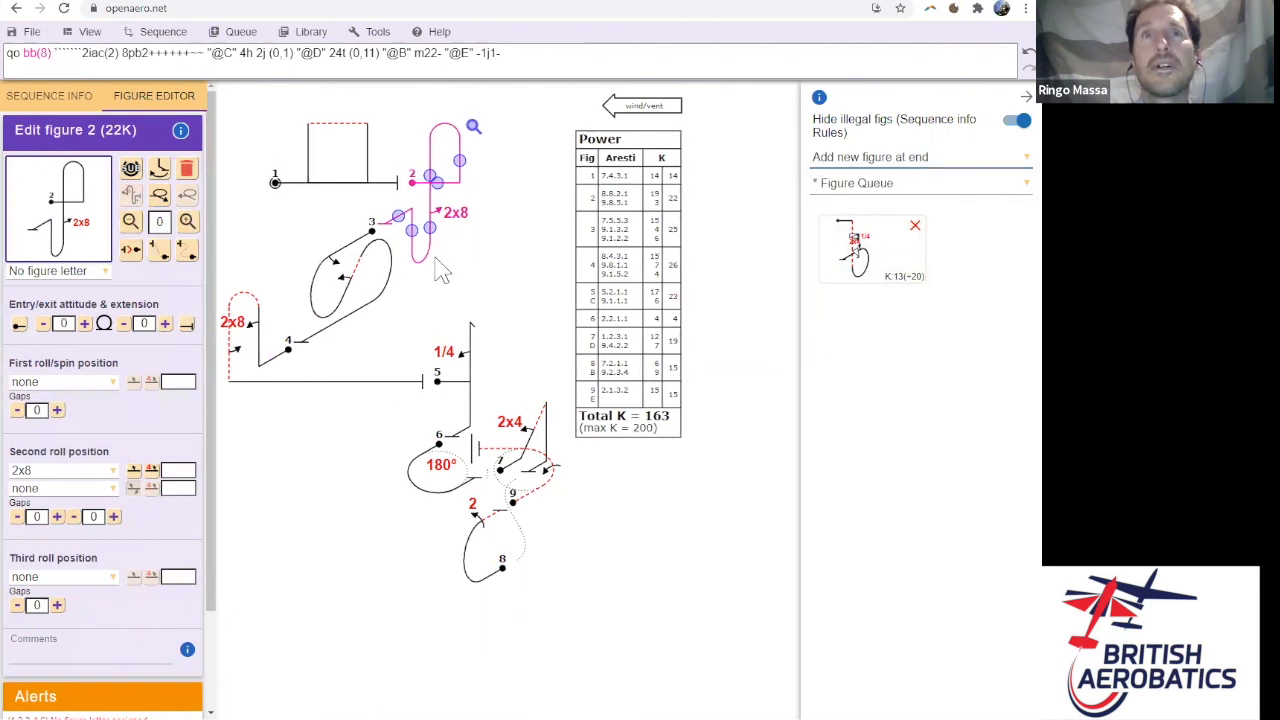
- Show the Two Lines figure family and review placement choices without changing them
{"action": "left_click", "coordinate": [987, 186]}
{"action": "left_click", "coordinate": [893, 216]}
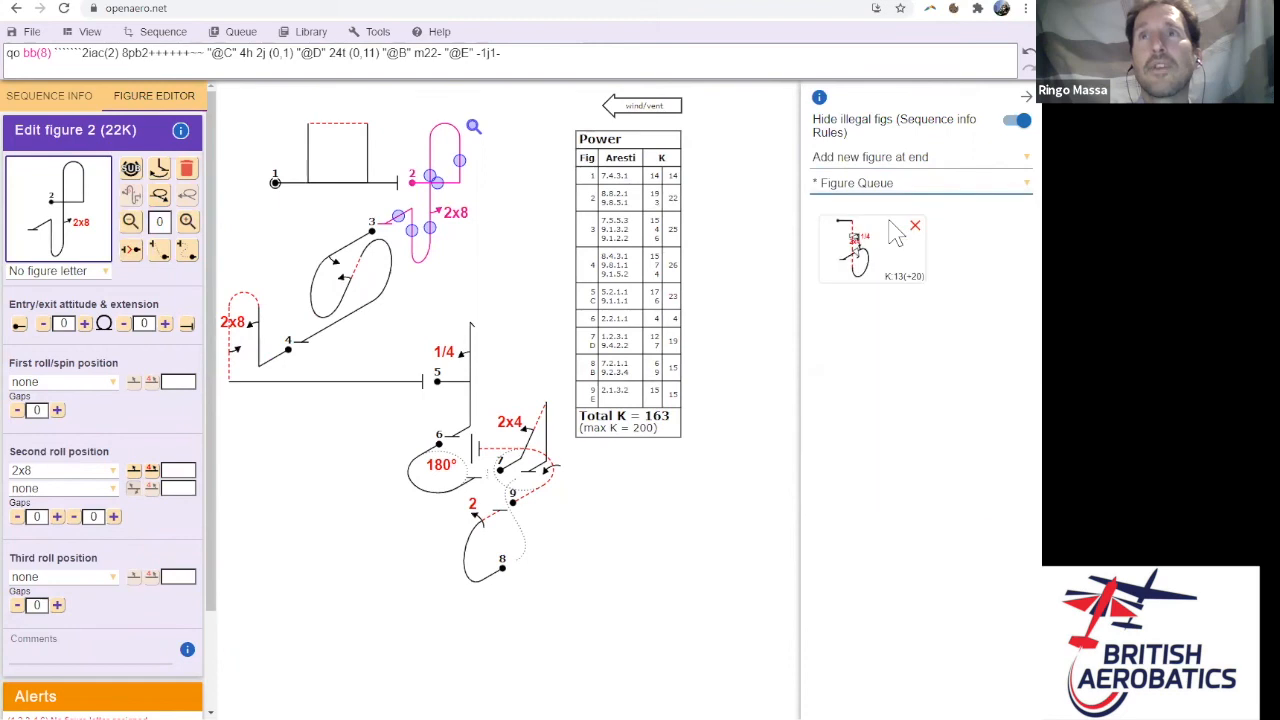
{"action": "left_click", "coordinate": [970, 172]}
{"action": "left_click", "coordinate": [970, 172]}
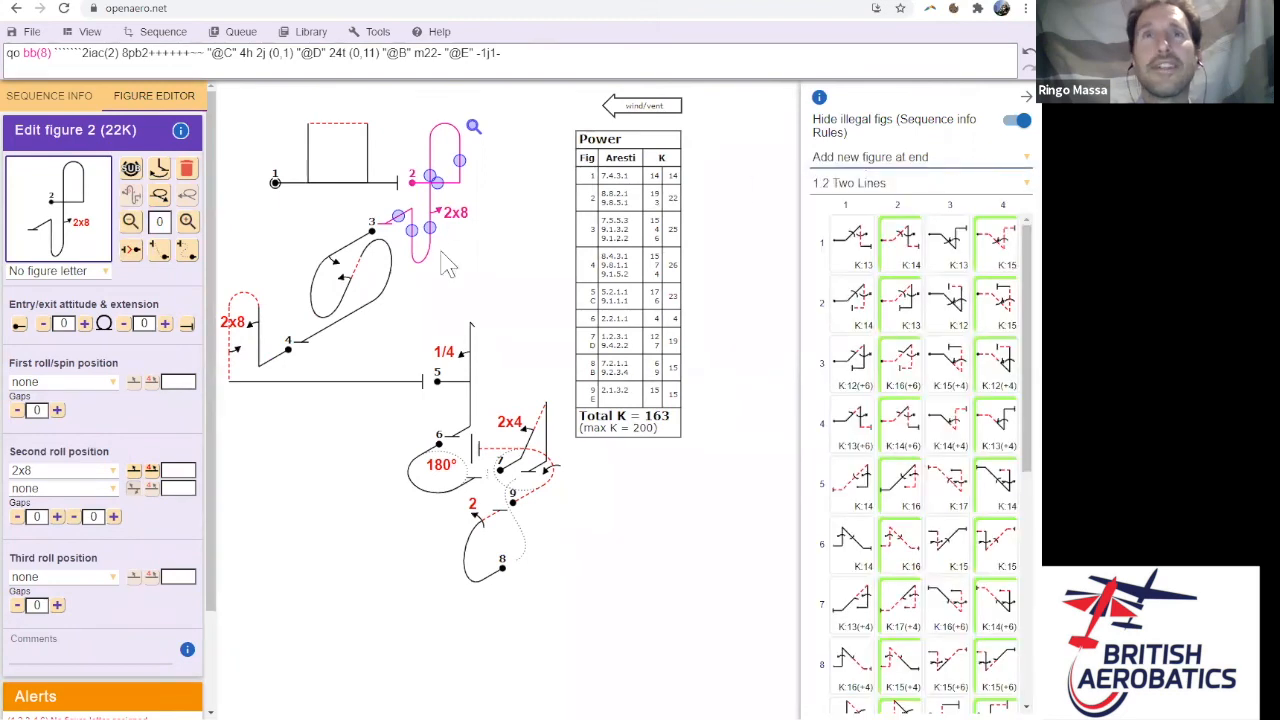
{"action": "left_click", "coordinate": [557, 258]}
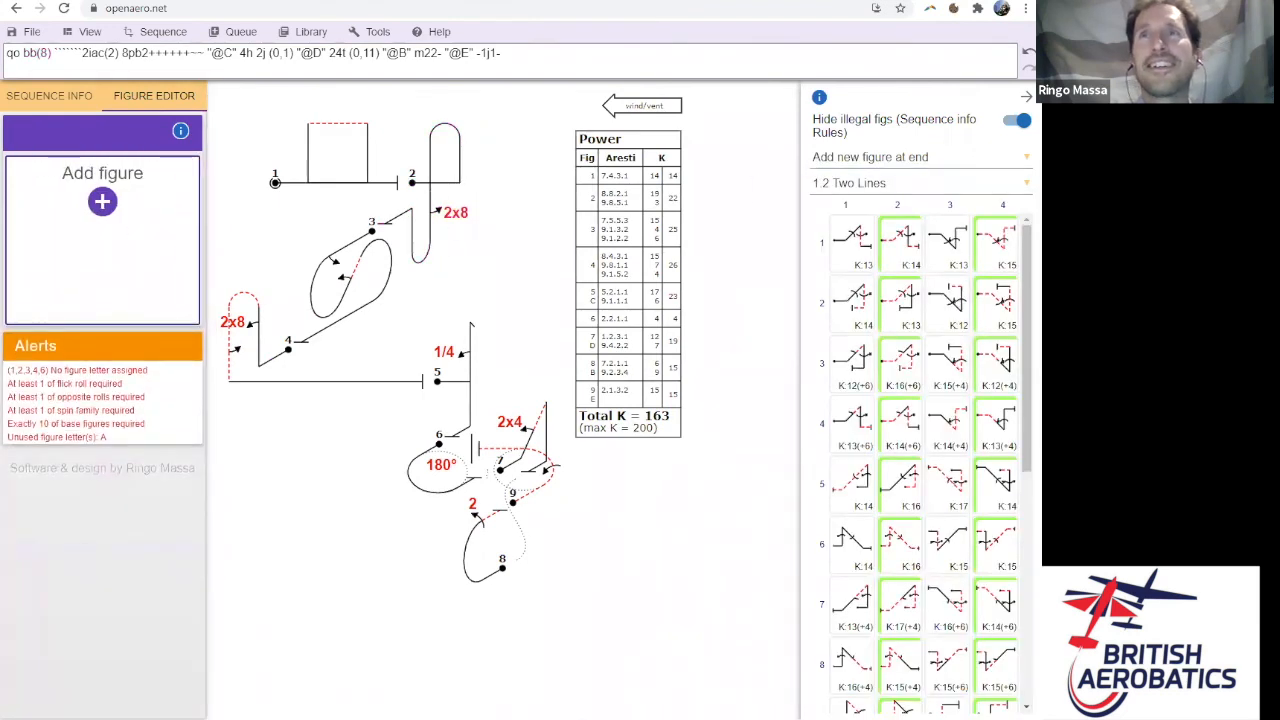
{"action": "left_click", "coordinate": [920, 157]}
{"action": "left_click", "coordinate": [508, 201]}
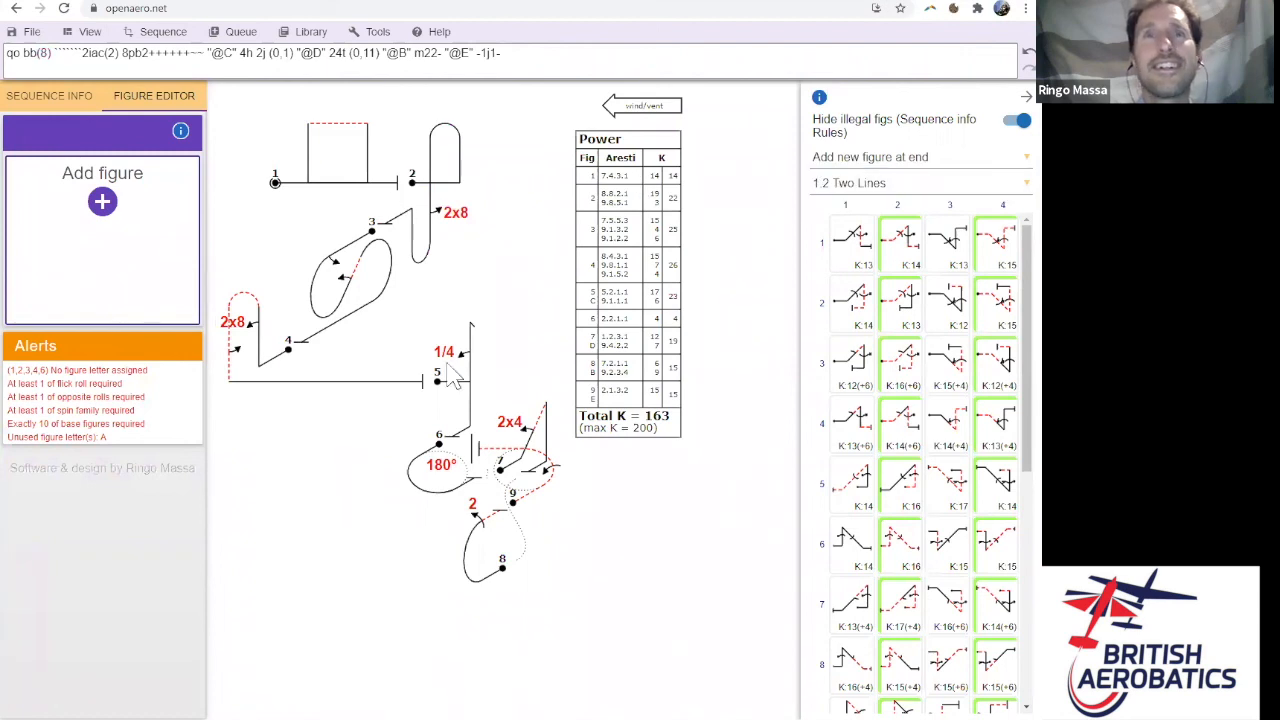
- With figure 2 active, set placement to 'Add new figure after active'
{"action": "left_click", "coordinate": [538, 455]}
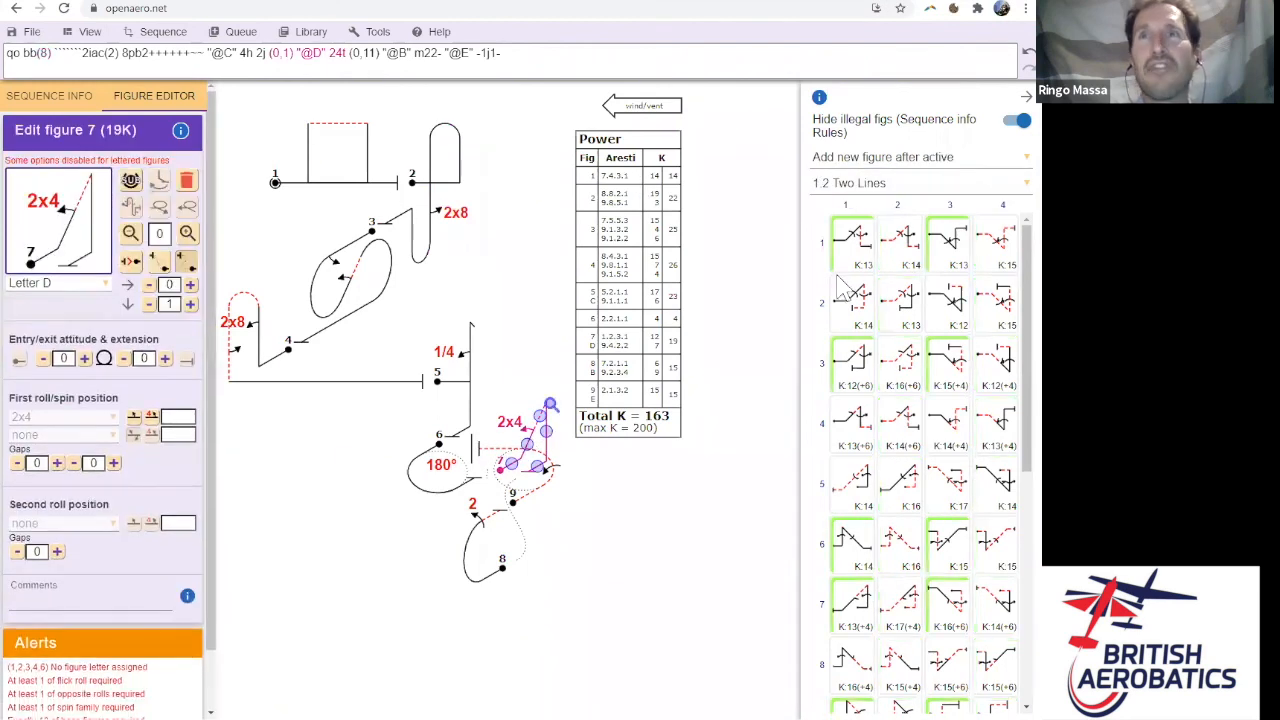
{"action": "left_click", "coordinate": [920, 157]}
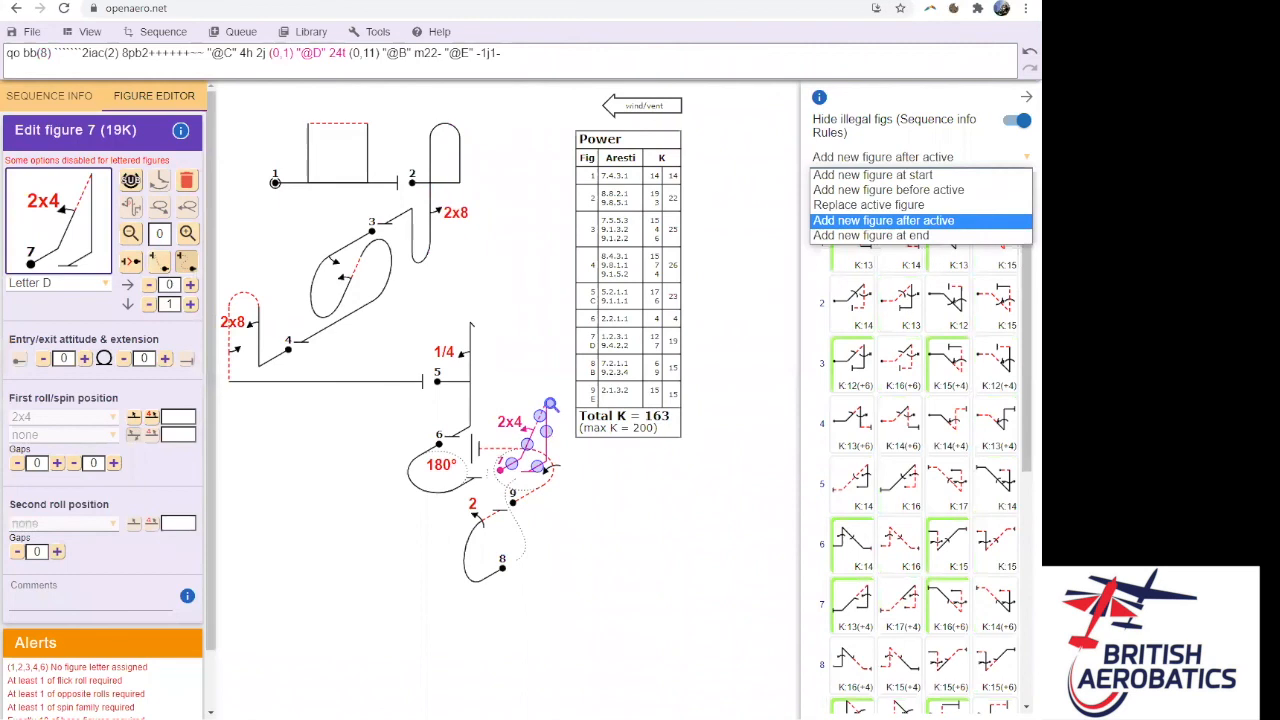
{"action": "left_click", "coordinate": [1000, 175]}
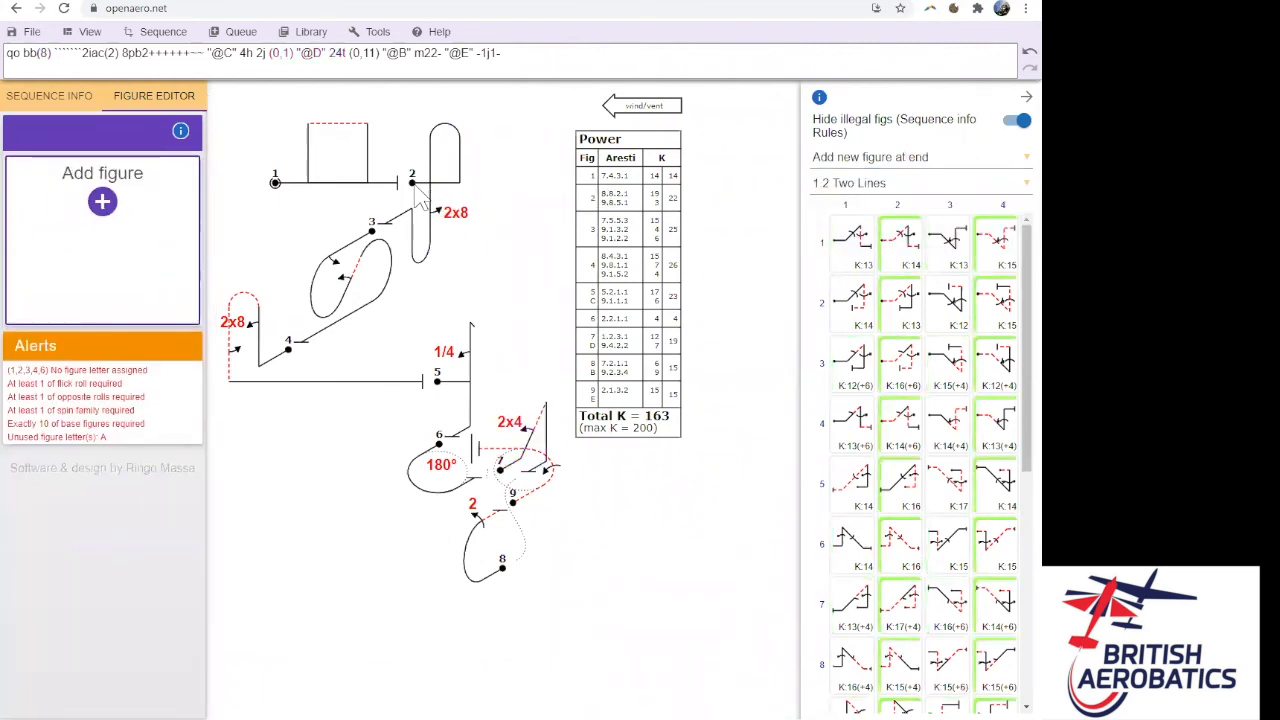
{"action": "left_click", "coordinate": [1000, 168]}
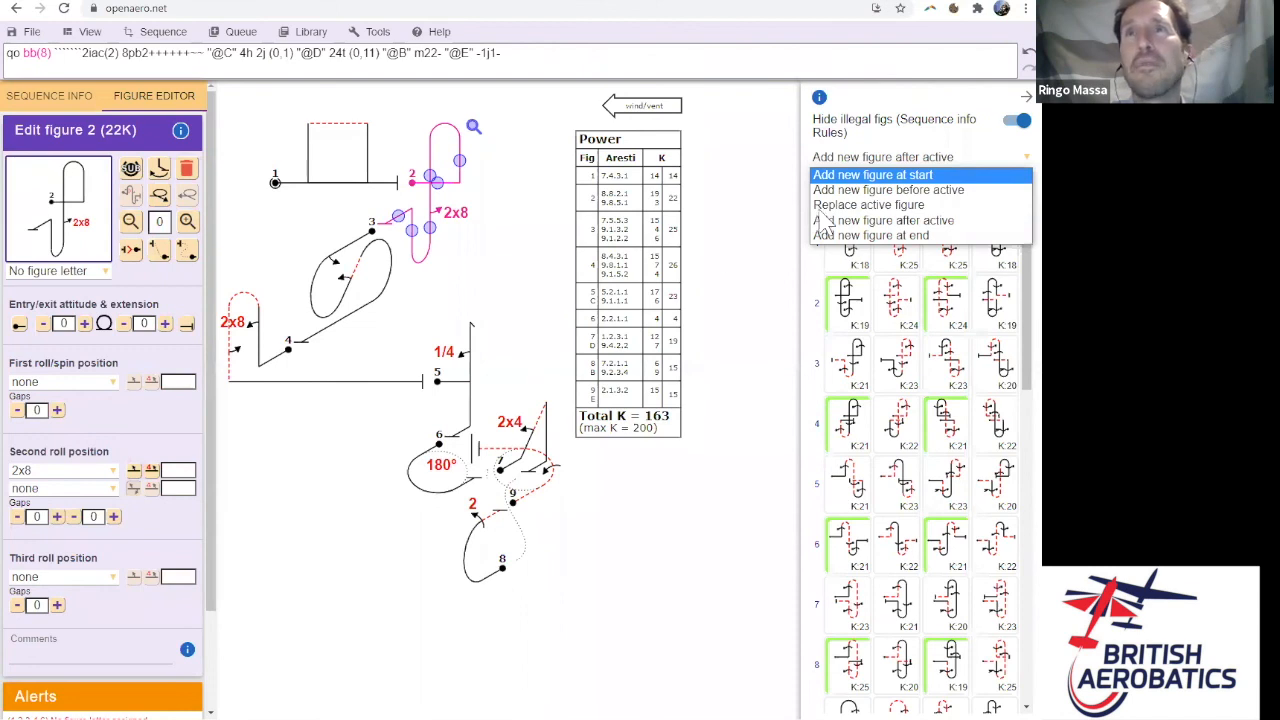
{"action": "left_click", "coordinate": [907, 224]}
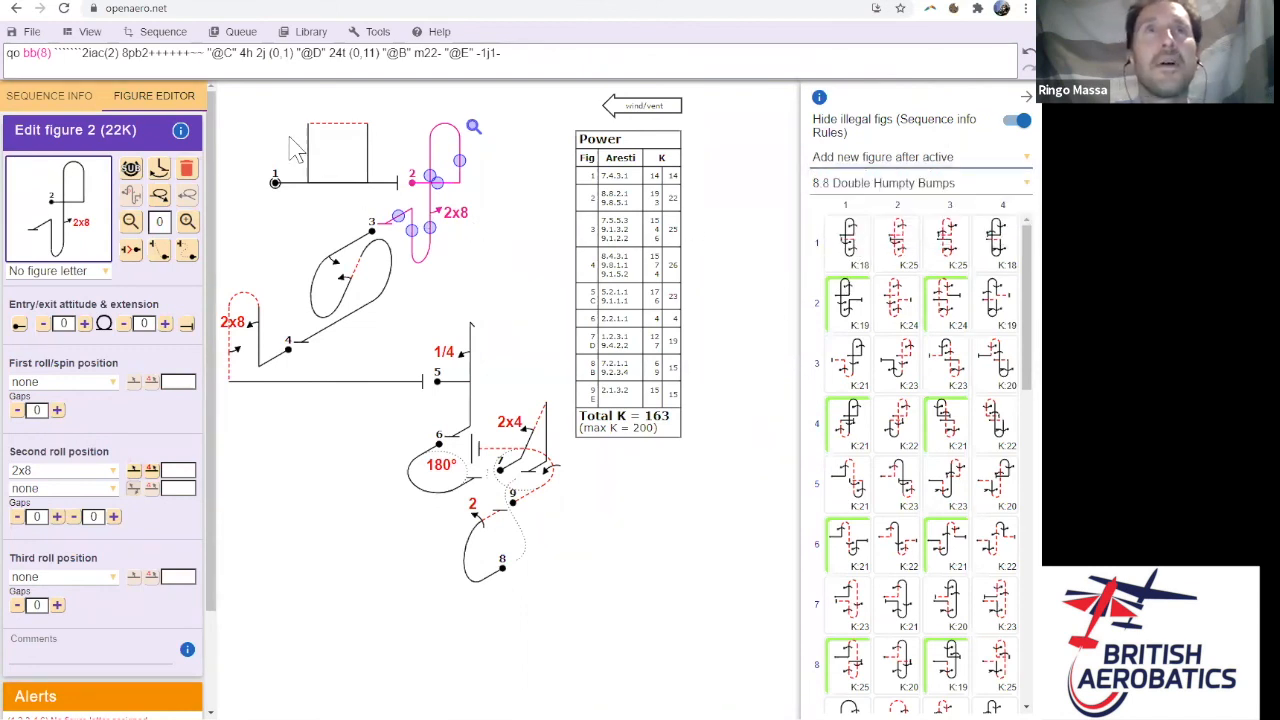
- Show the figure queue and insert the queued spin figure after figure 2
{"action": "left_click", "coordinate": [241, 31]}
{"action": "left_click", "coordinate": [255, 53]}
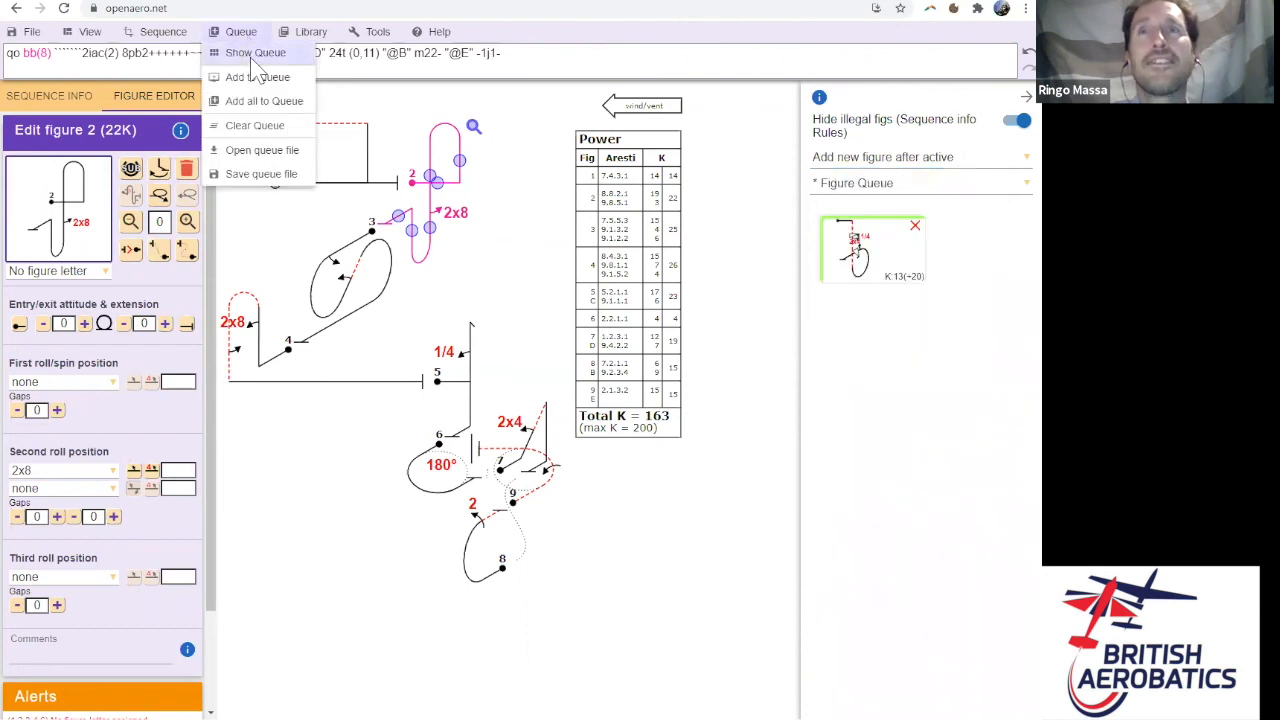
{"action": "left_click", "coordinate": [893, 262]}
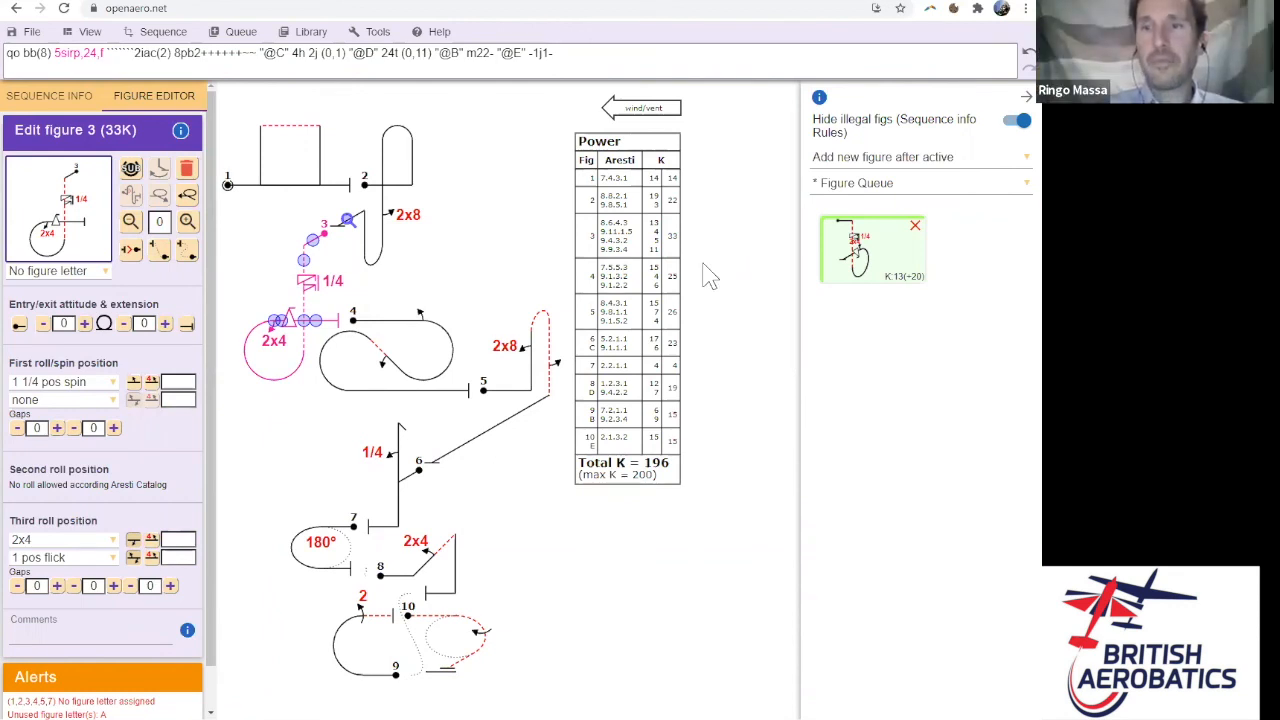
- Deselect the restored spin figure 3, leaving the sequence at K 196
{"action": "left_click", "coordinate": [672, 345]}
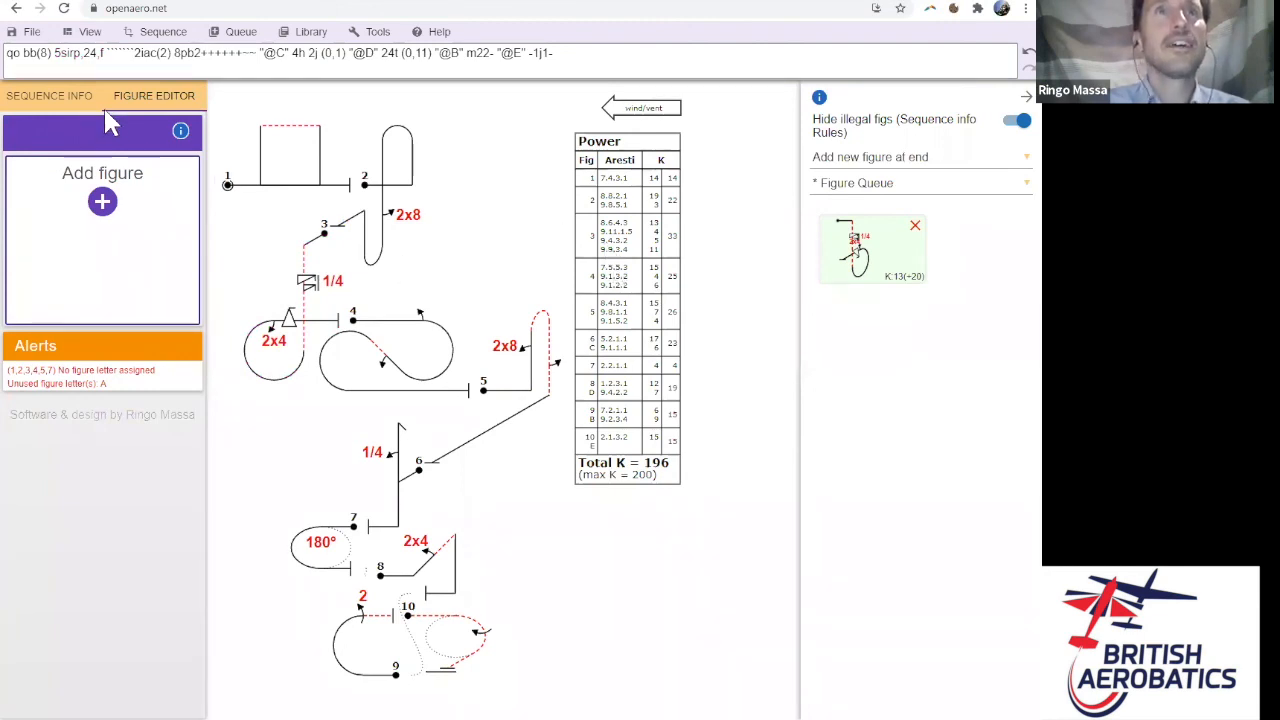
{"action": "left_click", "coordinate": [20, 34]}
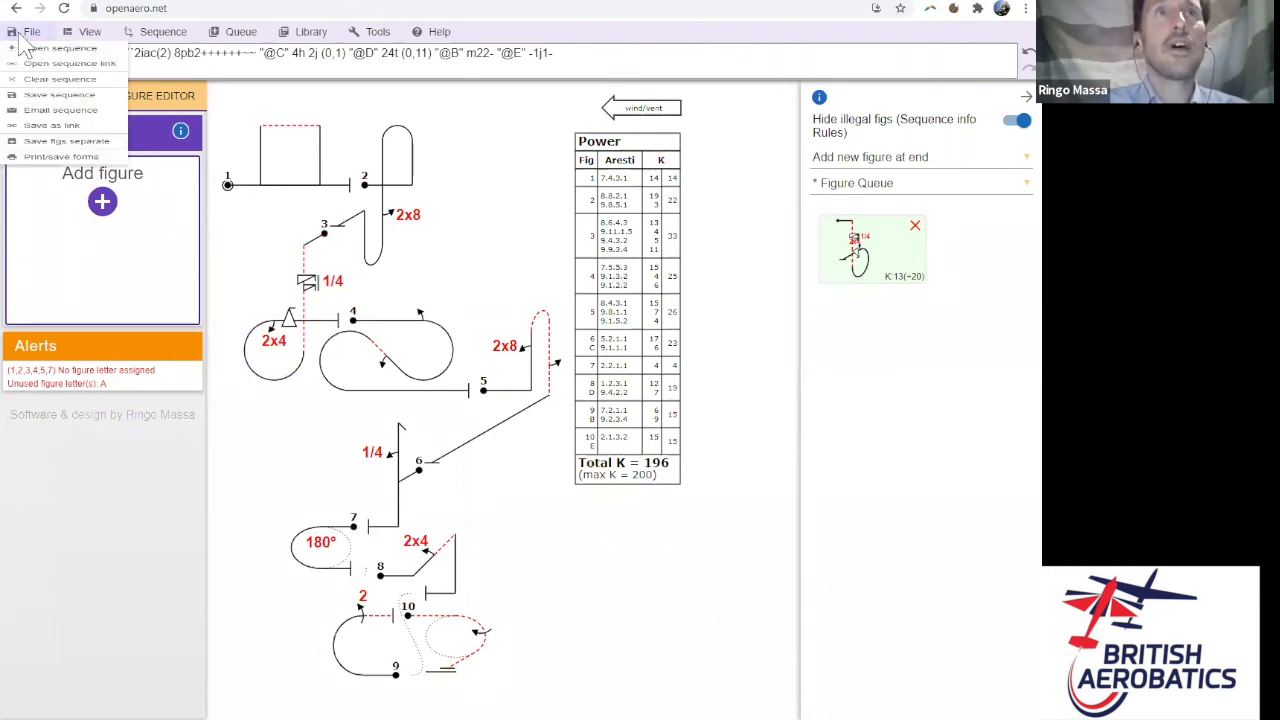
- Clear the sequence, discarding changes, and remove the spin figure from the queue
{"action": "left_click", "coordinate": [42, 104]}
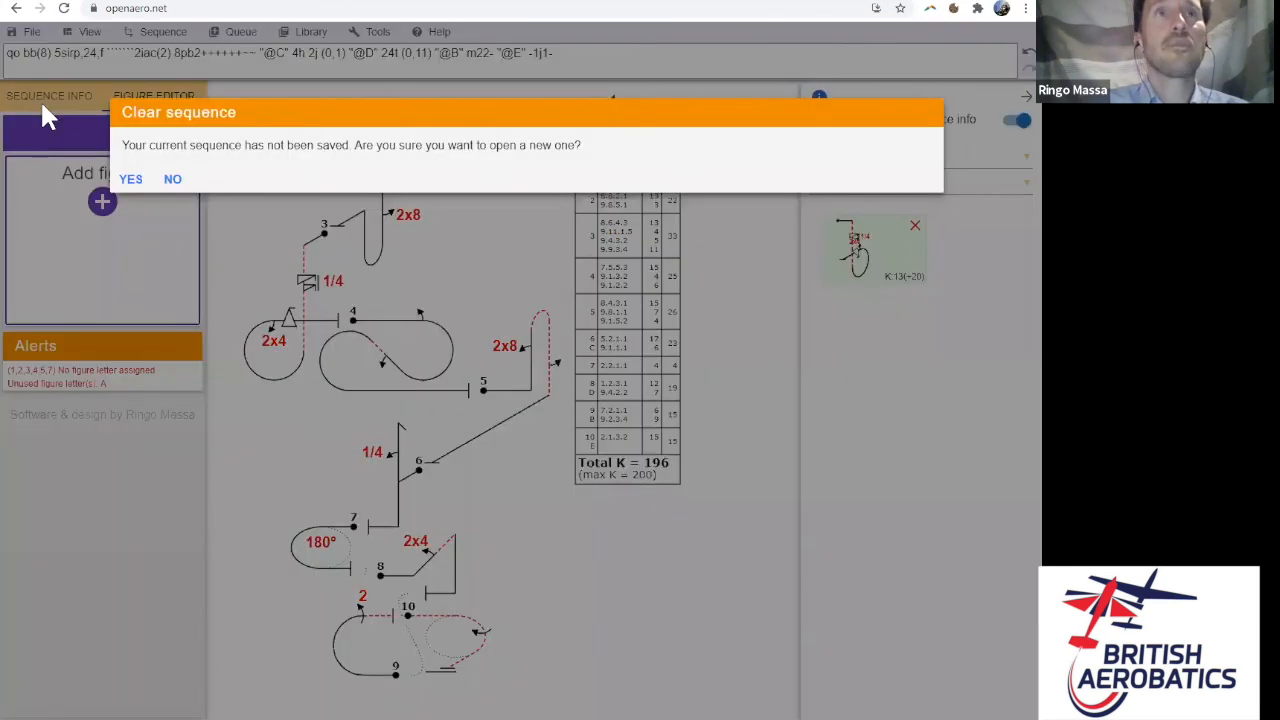
{"action": "left_click", "coordinate": [131, 180]}
{"action": "left_click", "coordinate": [915, 226]}
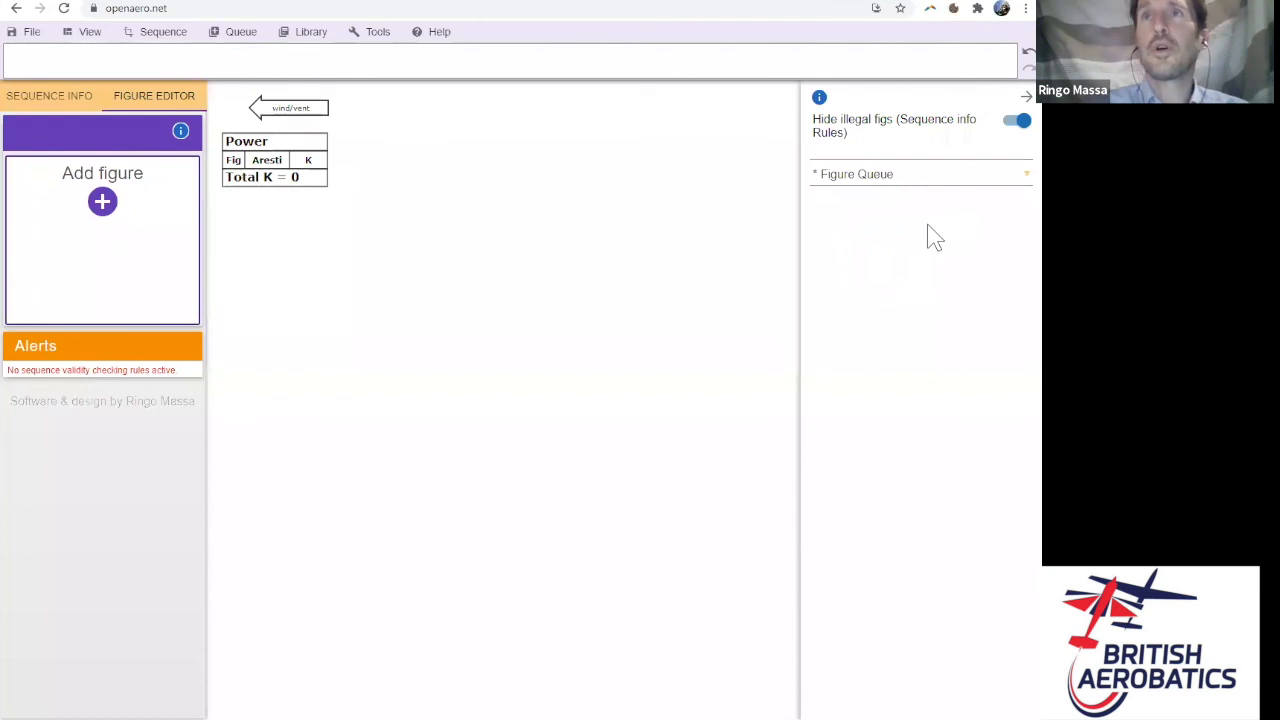
- Show the Sequence Info form and switch the display to figures in grid
{"action": "left_click", "coordinate": [80, 108]}
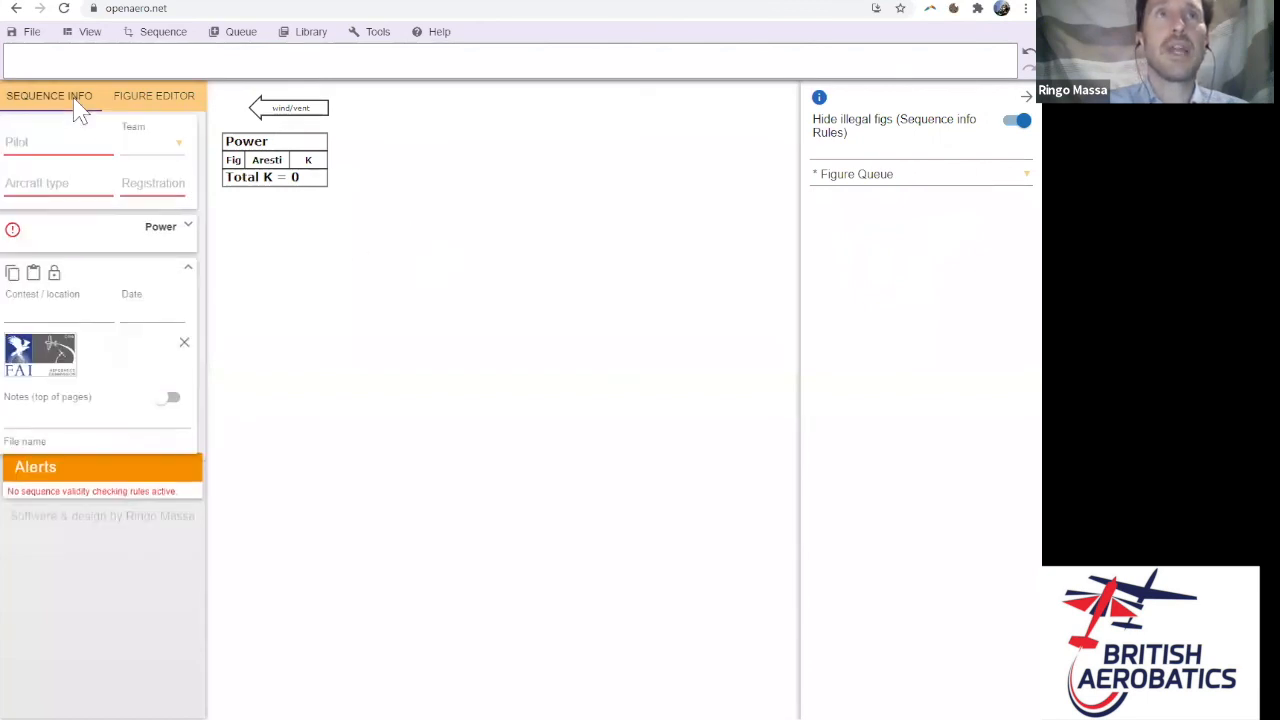
{"action": "left_click", "coordinate": [82, 38]}
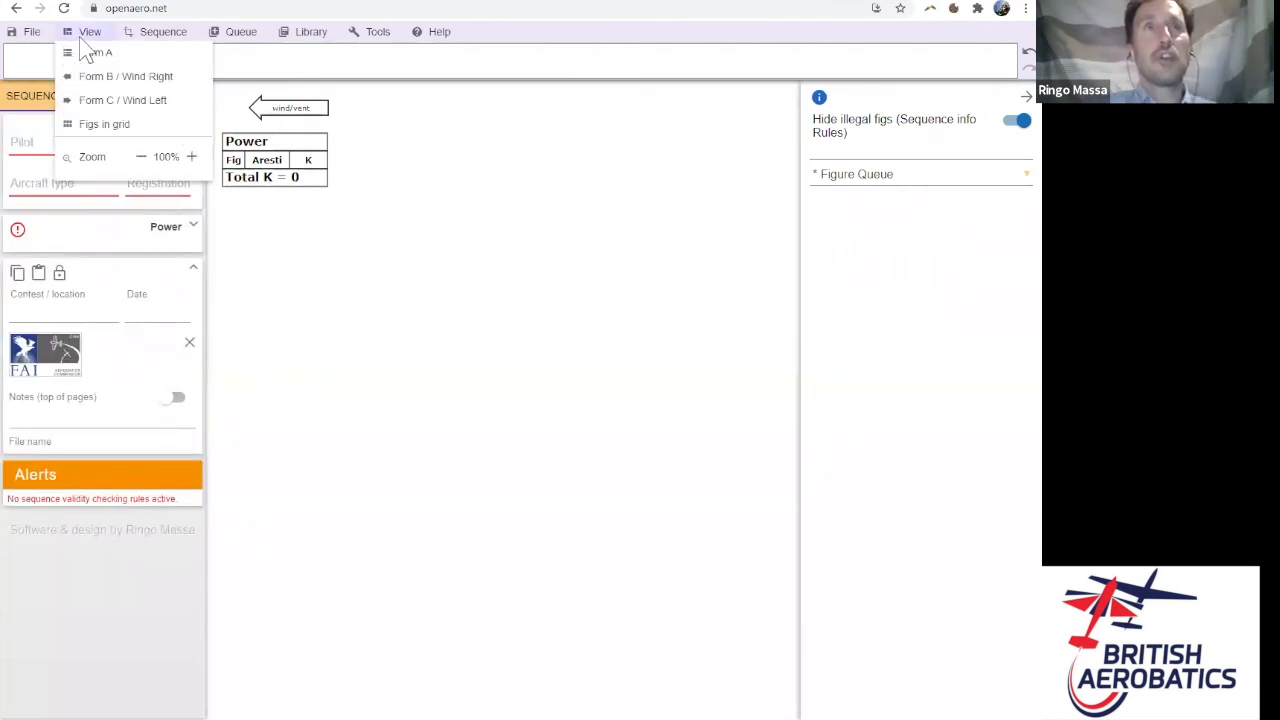
{"action": "left_click", "coordinate": [120, 125]}
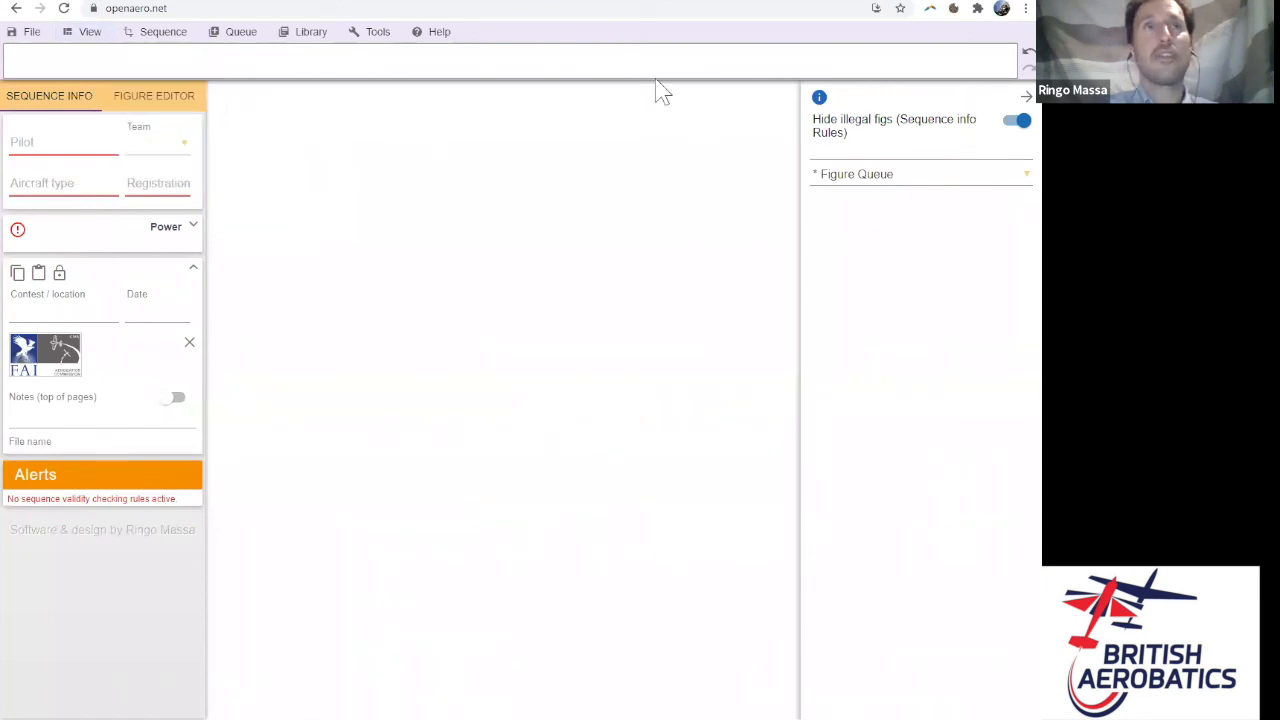
{"action": "left_click", "coordinate": [84, 31]}
{"action": "left_click", "coordinate": [106, 125]}
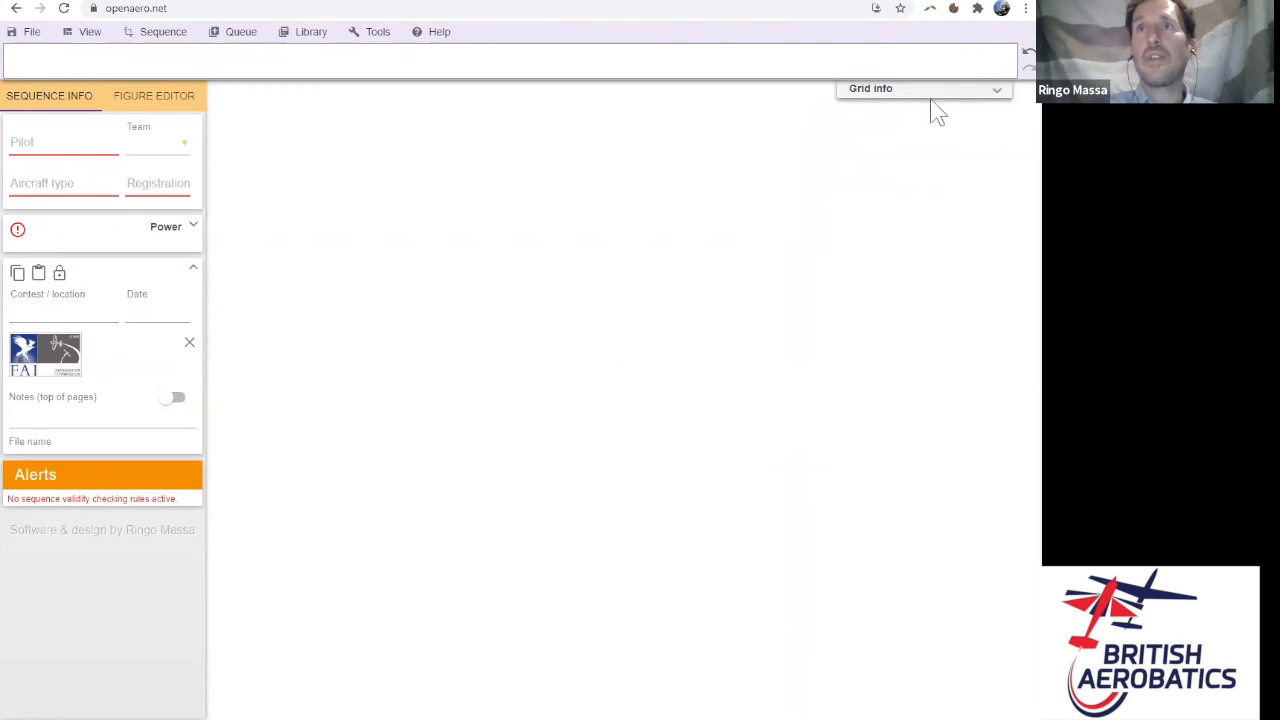
- Expand the Grid info and the Power class and rules settings
{"action": "left_click", "coordinate": [998, 92]}
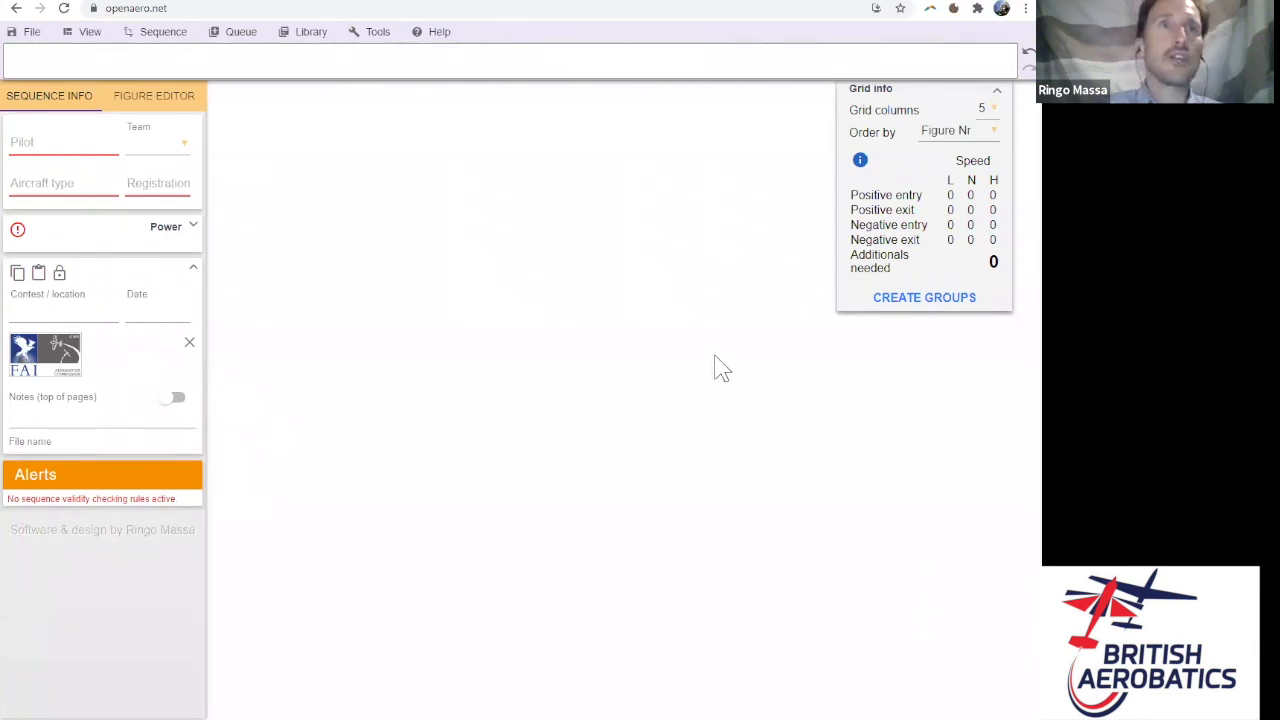
{"action": "left_click", "coordinate": [191, 229]}
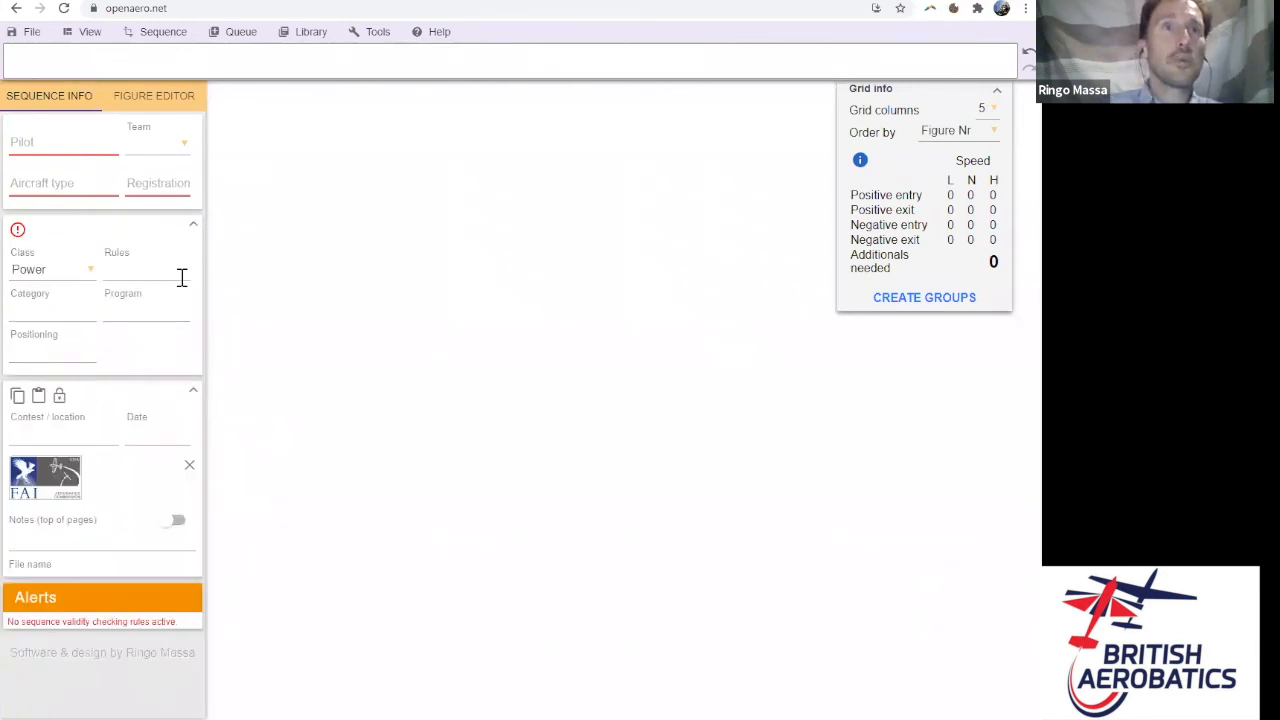
{"action": "left_click", "coordinate": [166, 270]}
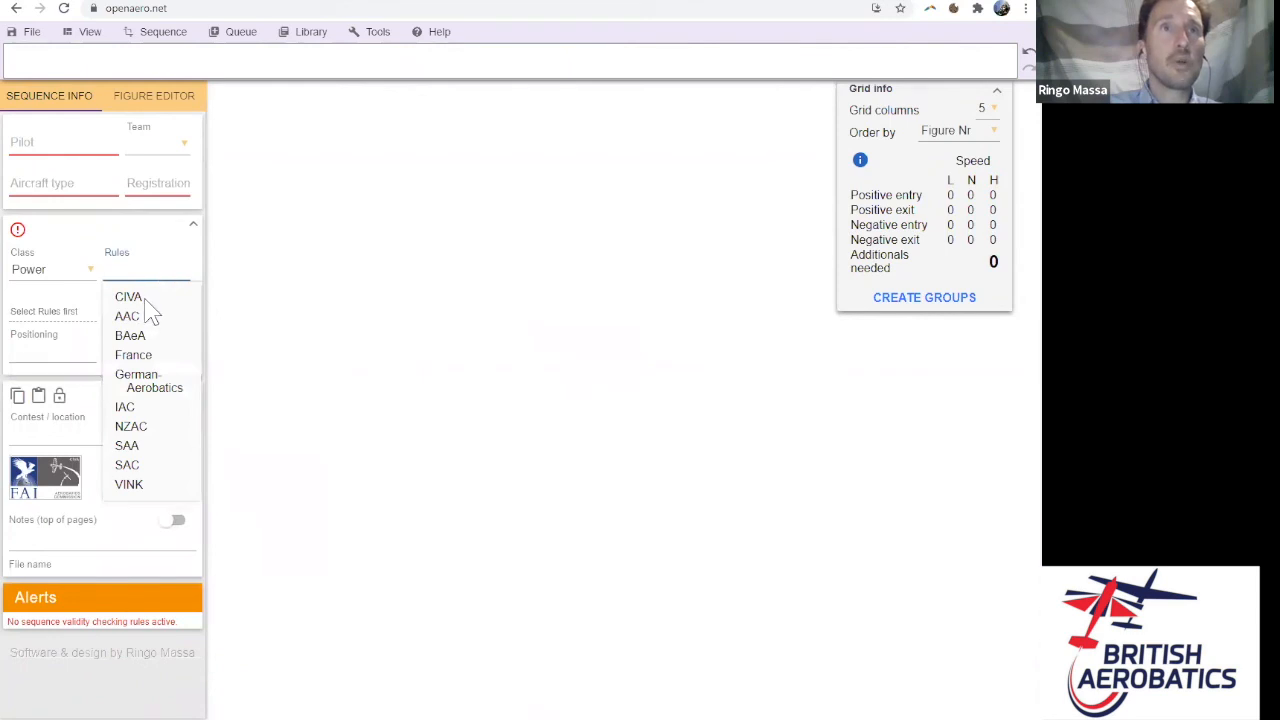
- Set rules to CIVA, category to Advanced and program to Programme2
{"action": "left_click", "coordinate": [150, 300]}
{"action": "left_click", "coordinate": [60, 307]}
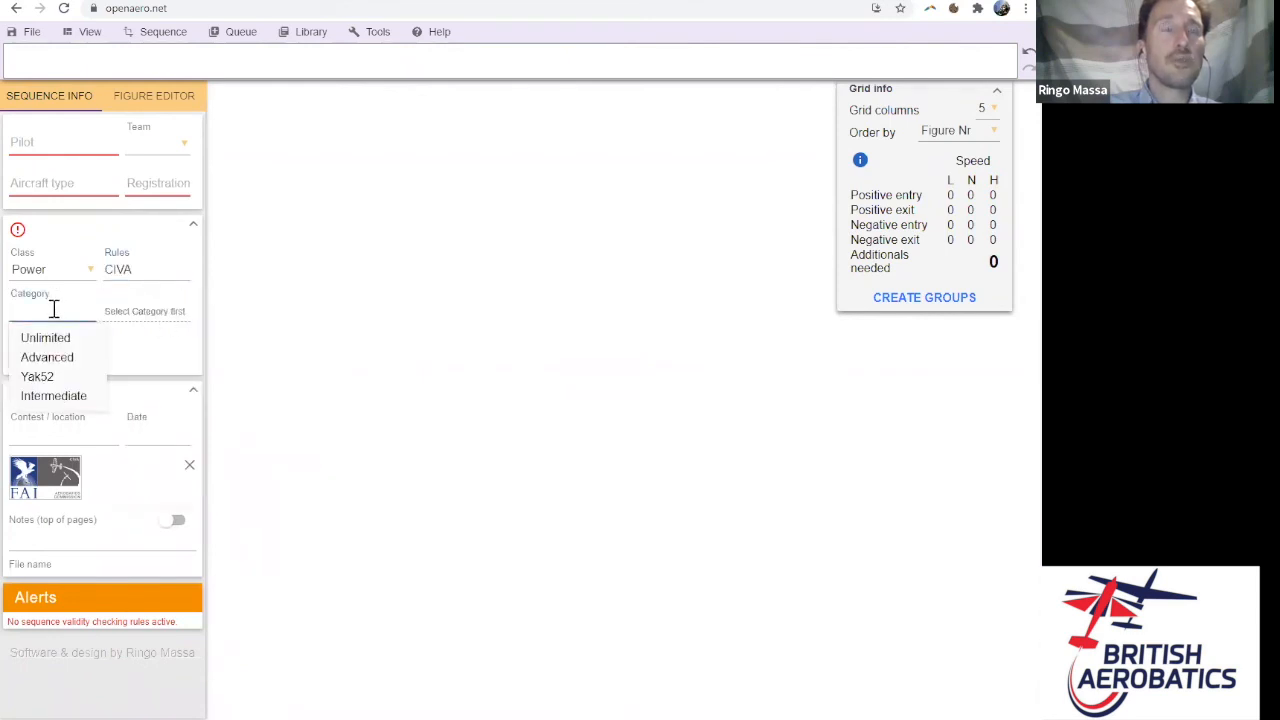
{"action": "left_click", "coordinate": [59, 362]}
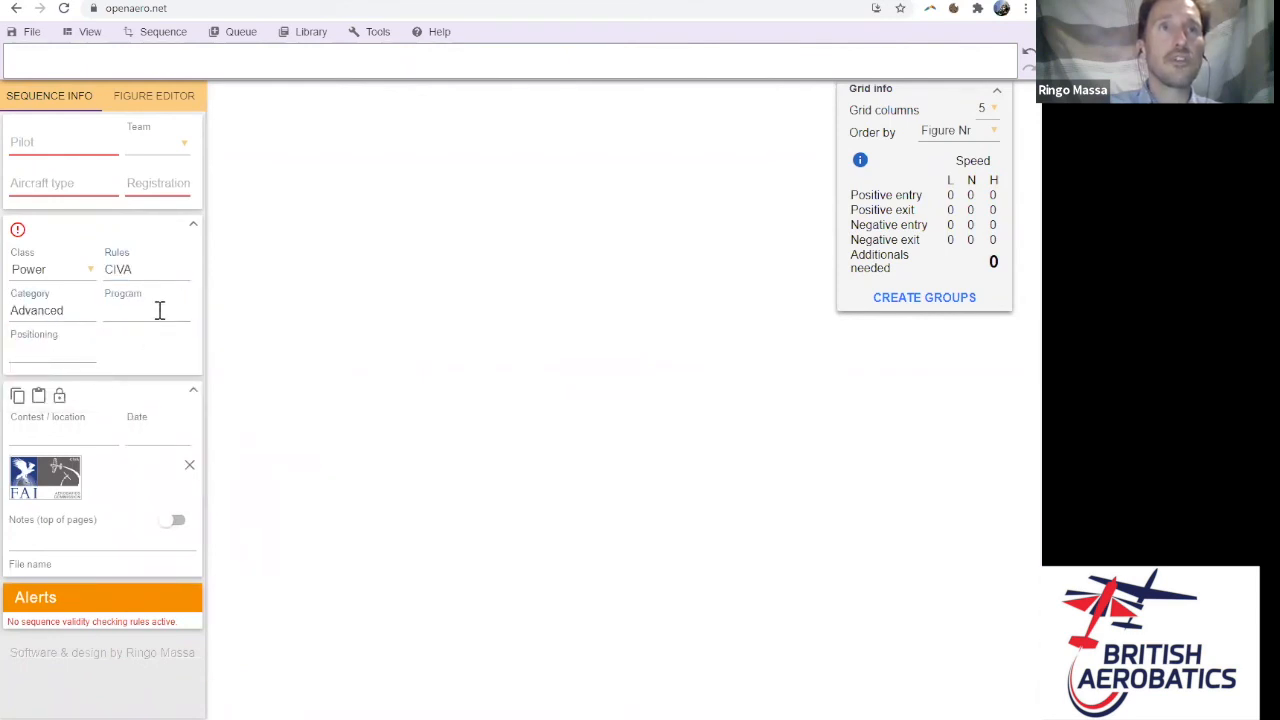
{"action": "left_click", "coordinate": [157, 310]}
{"action": "left_click", "coordinate": [163, 358]}
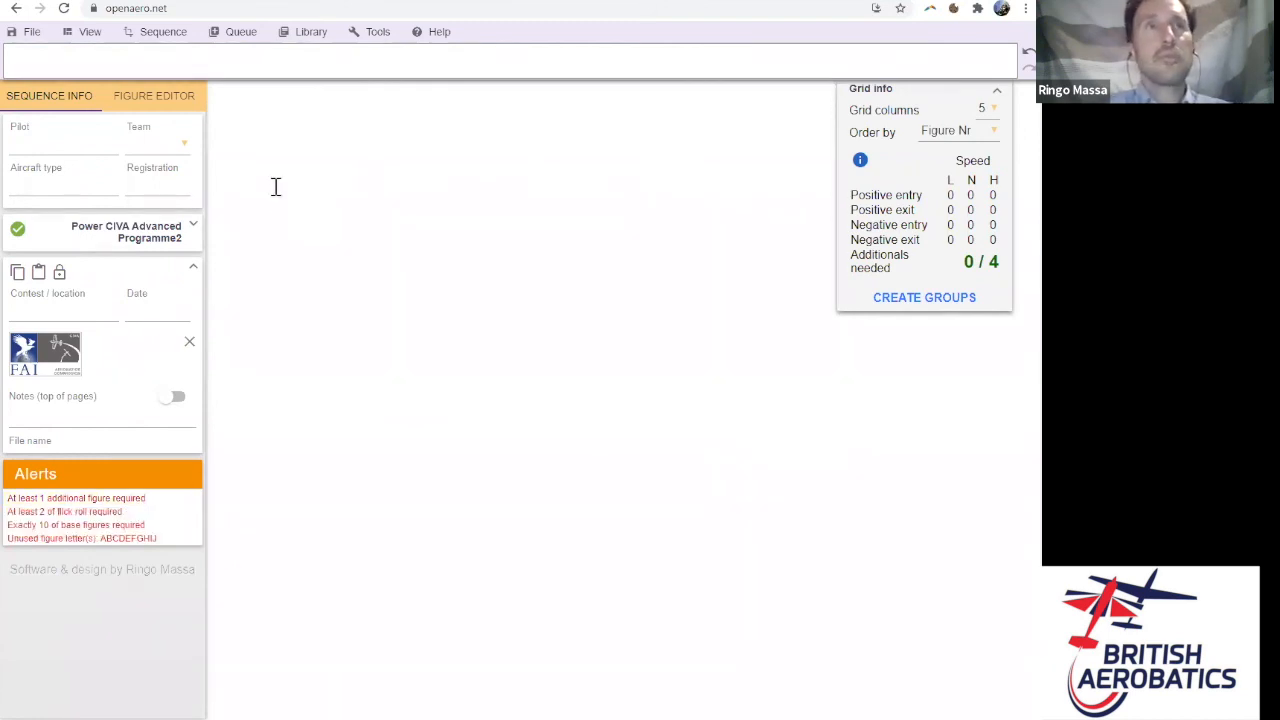
{"action": "left_click", "coordinate": [116, 60]}
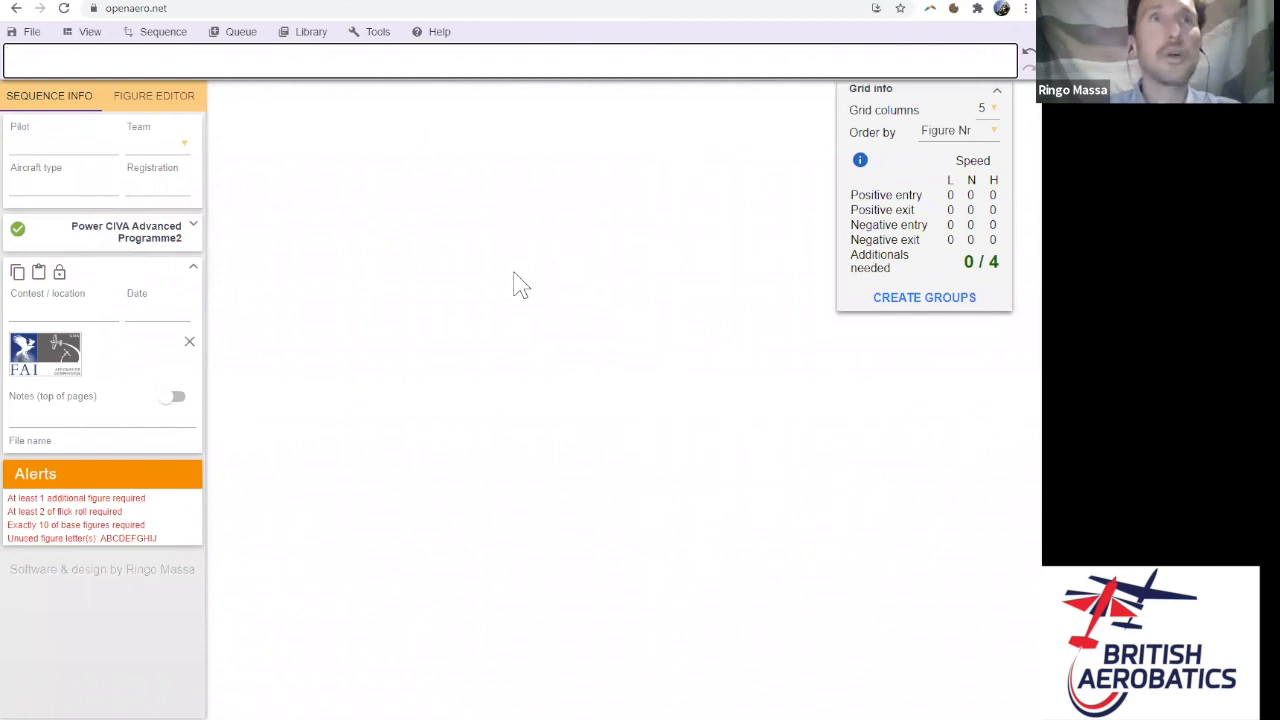
- Enter 'dh' as the first figure, trying then removing a positive flick as second roll
{"action": "type", "text": "dh"}
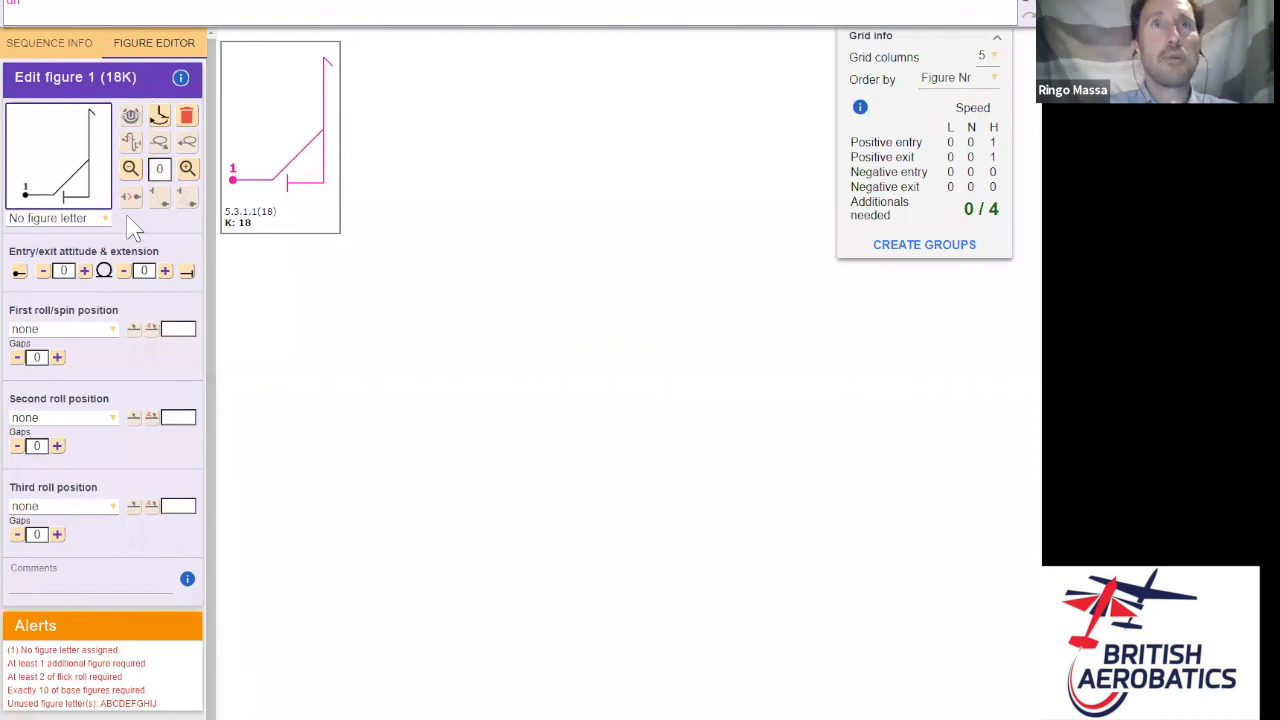
{"action": "left_click", "coordinate": [107, 420]}
{"action": "left_click_drag", "start_coordinate": [115, 170], "coordinate": [126, 272]}
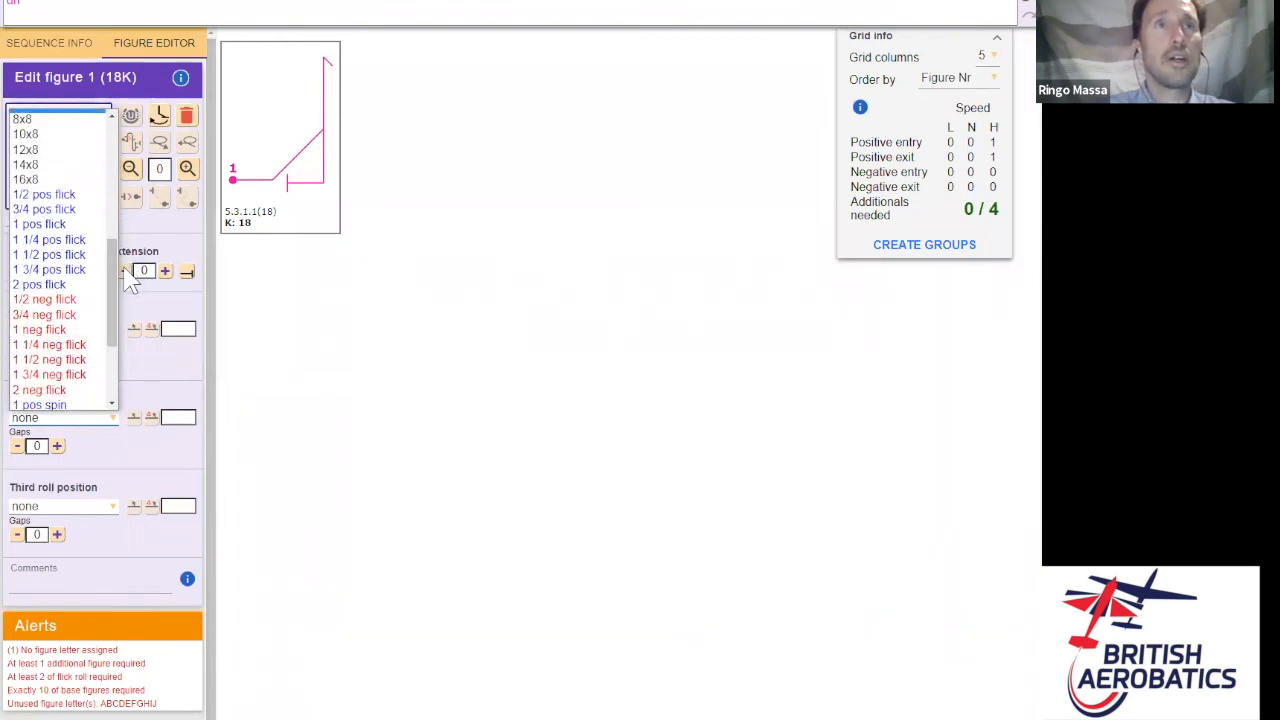
{"action": "left_click", "coordinate": [68, 230]}
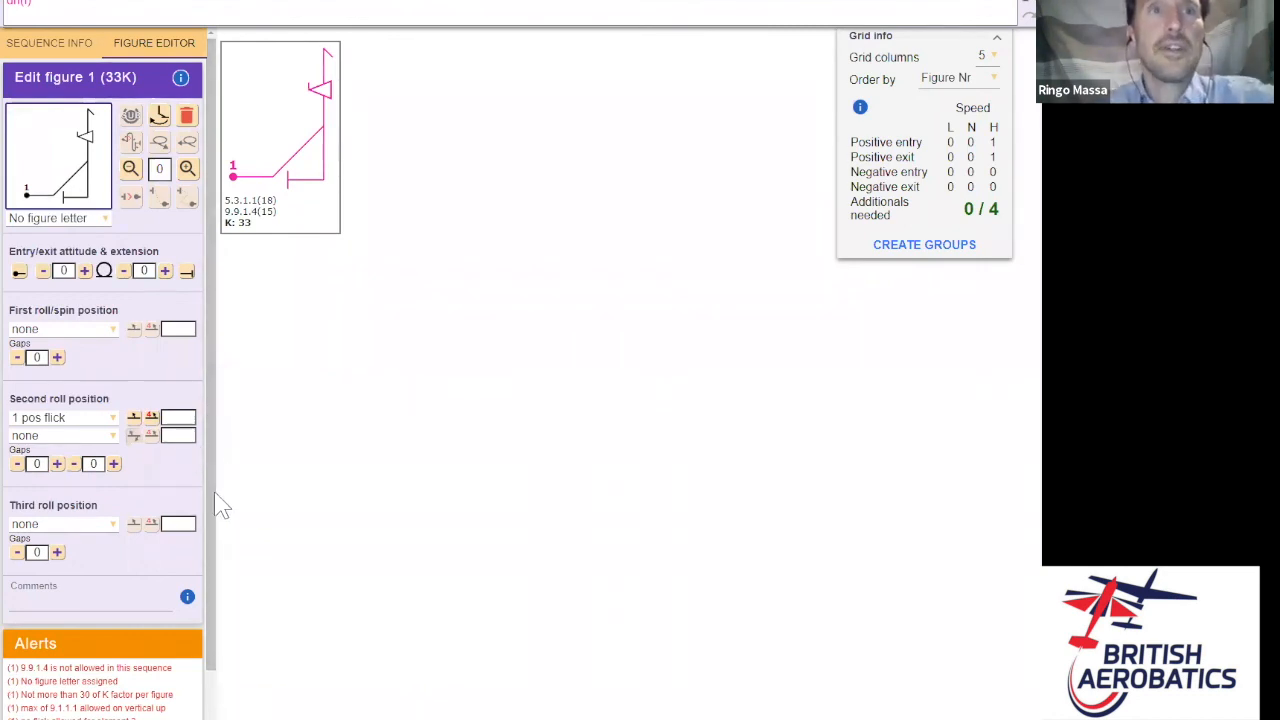
{"action": "scroll", "coordinate": [208, 540], "scroll_direction": "down", "scroll_amount": 1}
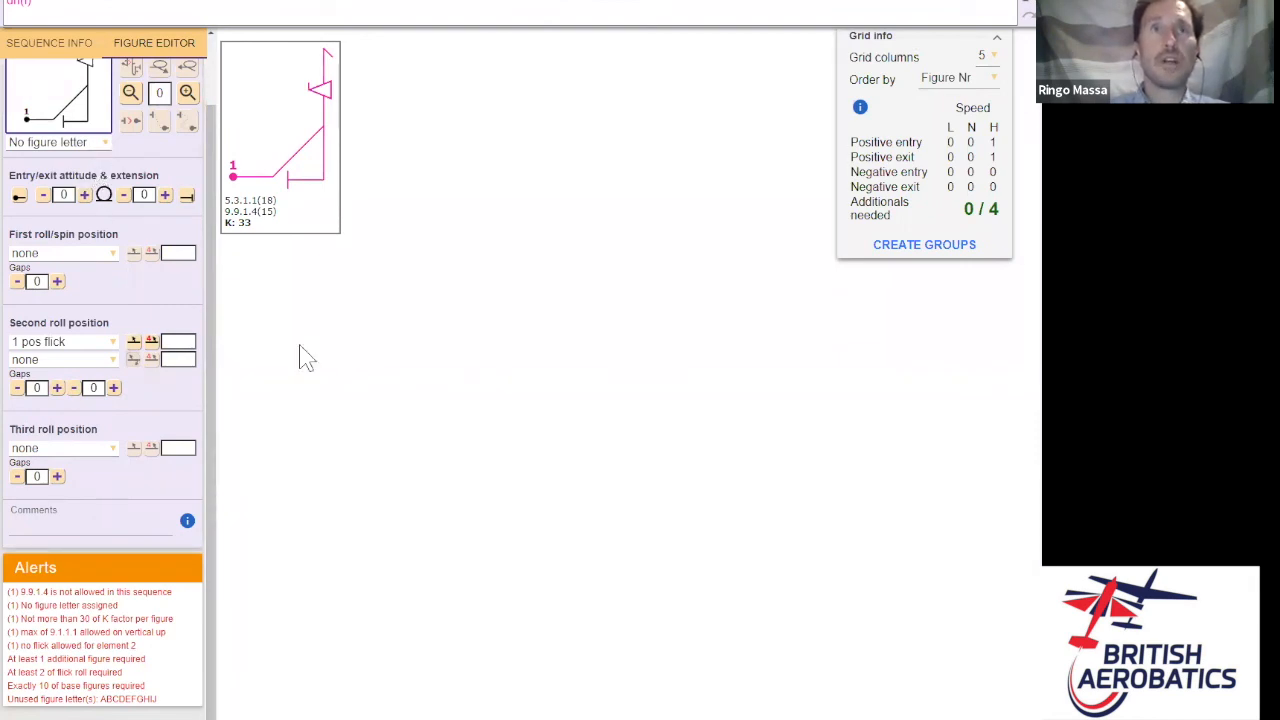
{"action": "left_click", "coordinate": [108, 342]}
{"action": "scroll", "coordinate": [120, 425], "scroll_direction": "up", "scroll_amount": 5}
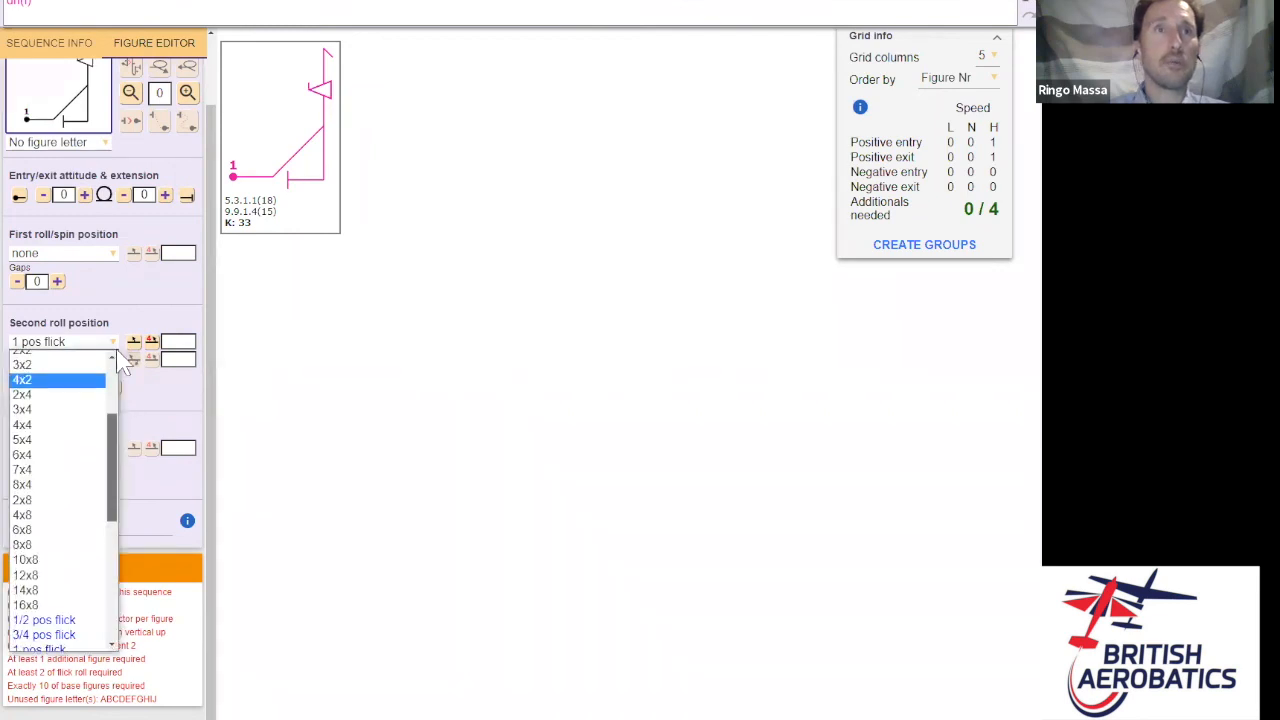
{"action": "left_click", "coordinate": [90, 360]}
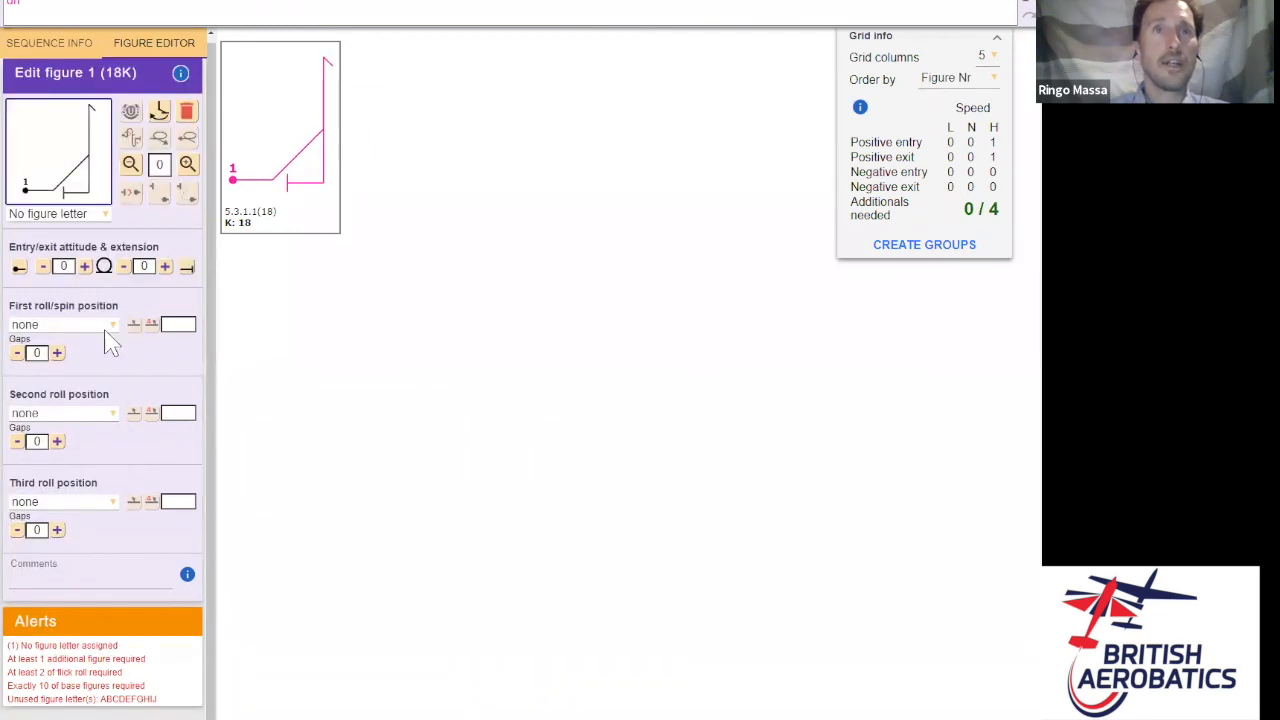
- Try and remove a full first roll, then put a 1/2 roll in the third position
{"action": "left_click", "coordinate": [108, 329]}
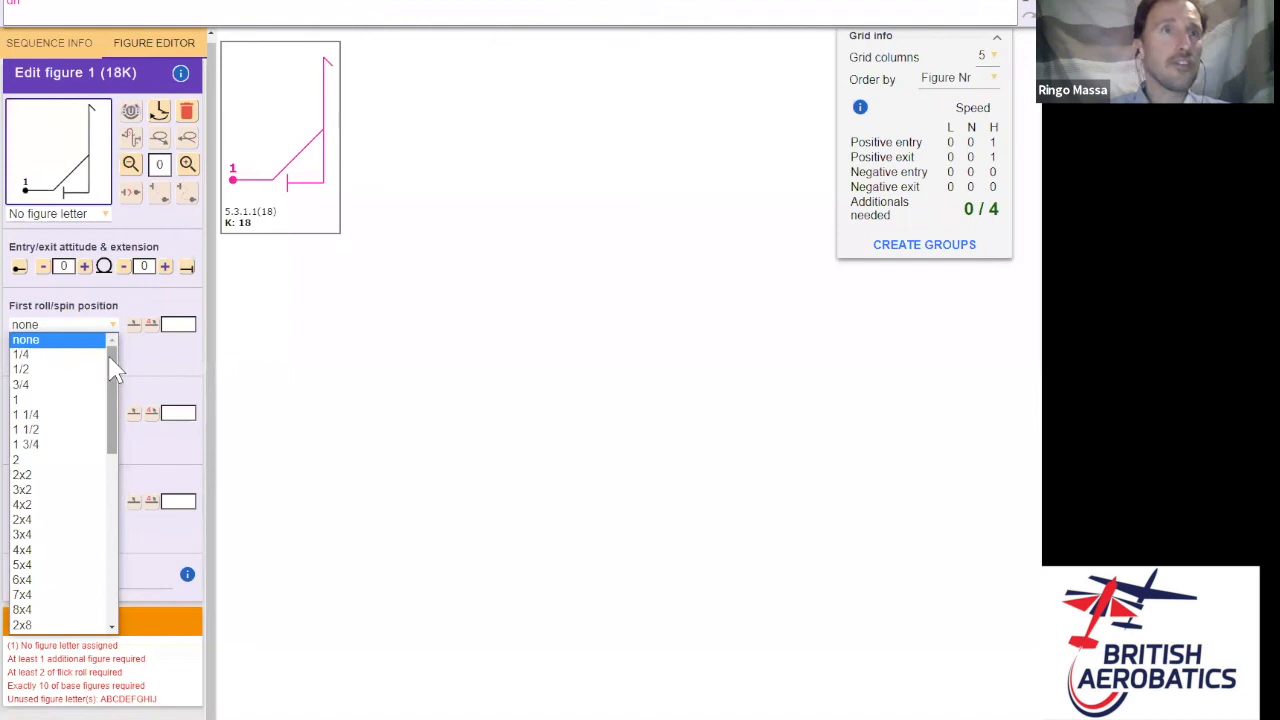
{"action": "left_click", "coordinate": [52, 400]}
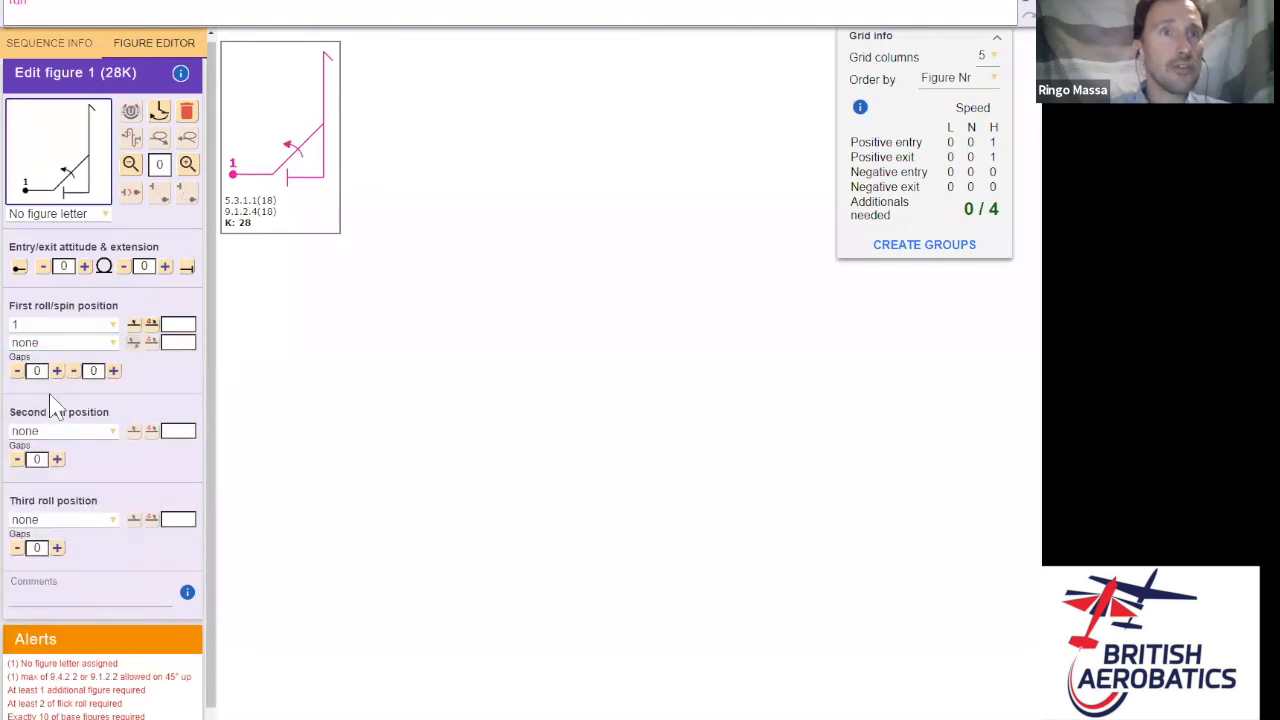
{"action": "left_click", "coordinate": [100, 328]}
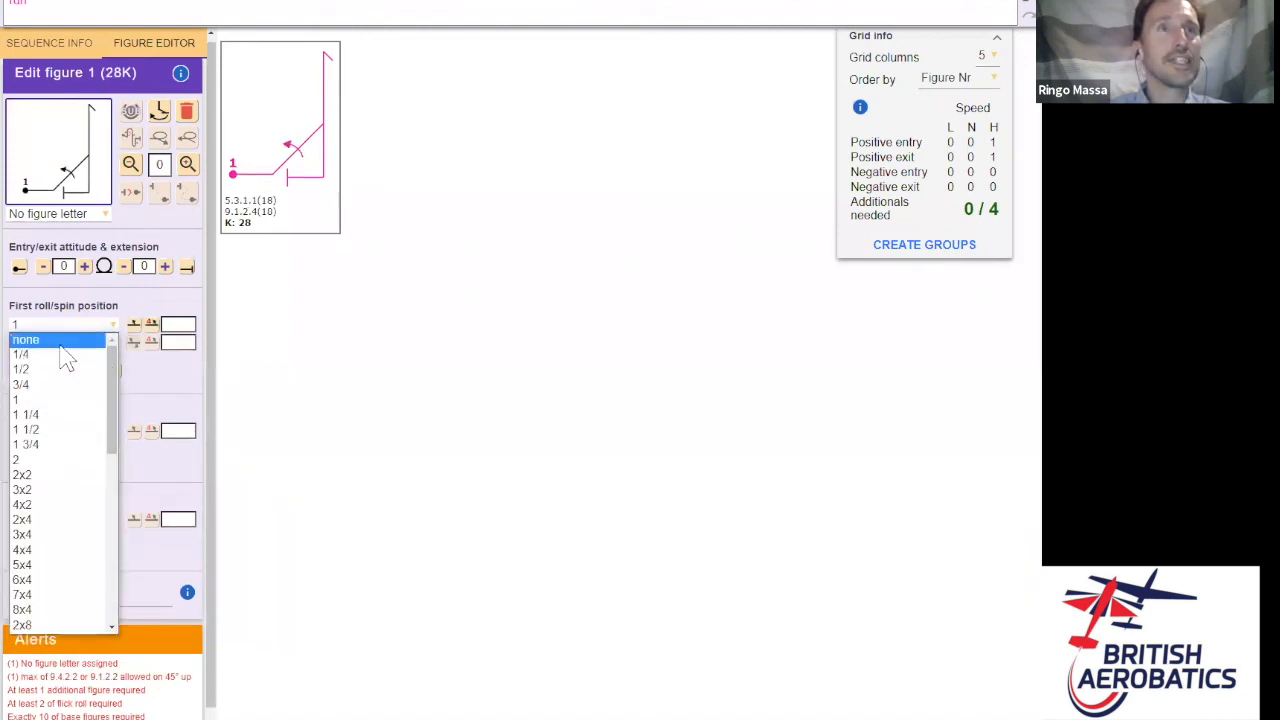
{"action": "left_click", "coordinate": [30, 341]}
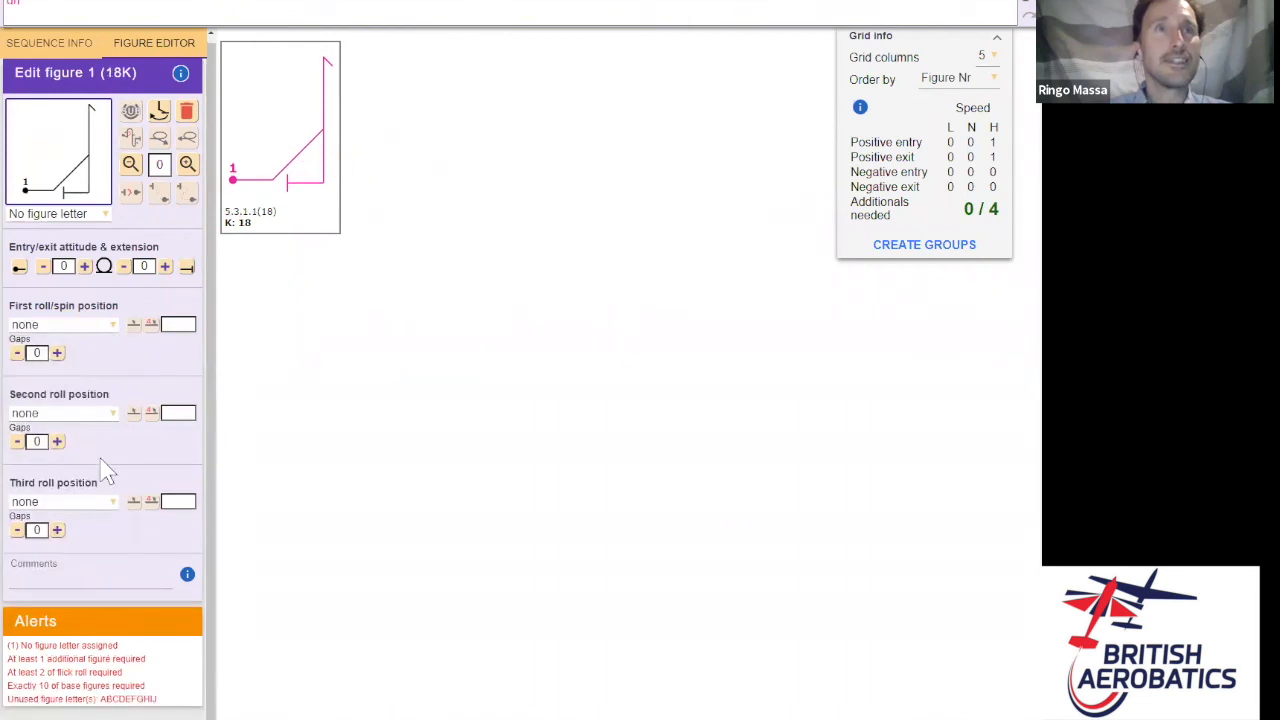
{"action": "left_click", "coordinate": [108, 505]}
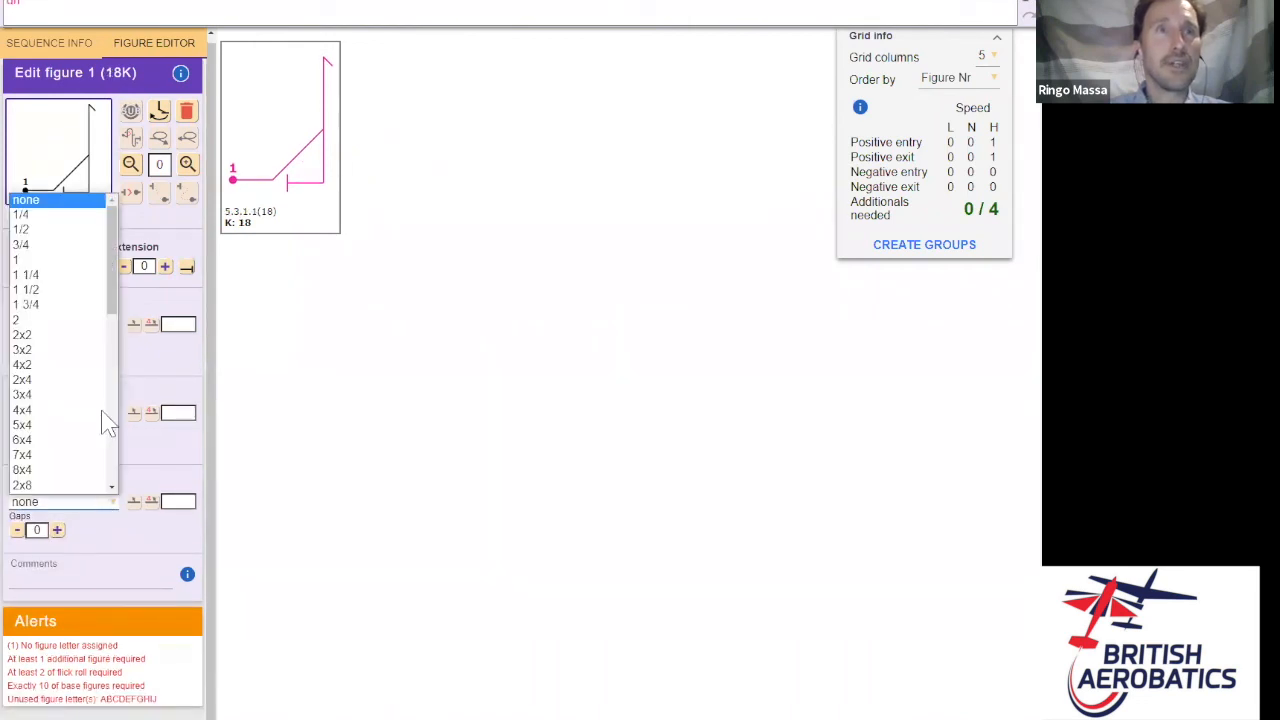
{"action": "left_click", "coordinate": [58, 236]}
{"action": "key", "text": "Down"}
{"action": "key", "text": "Down"}
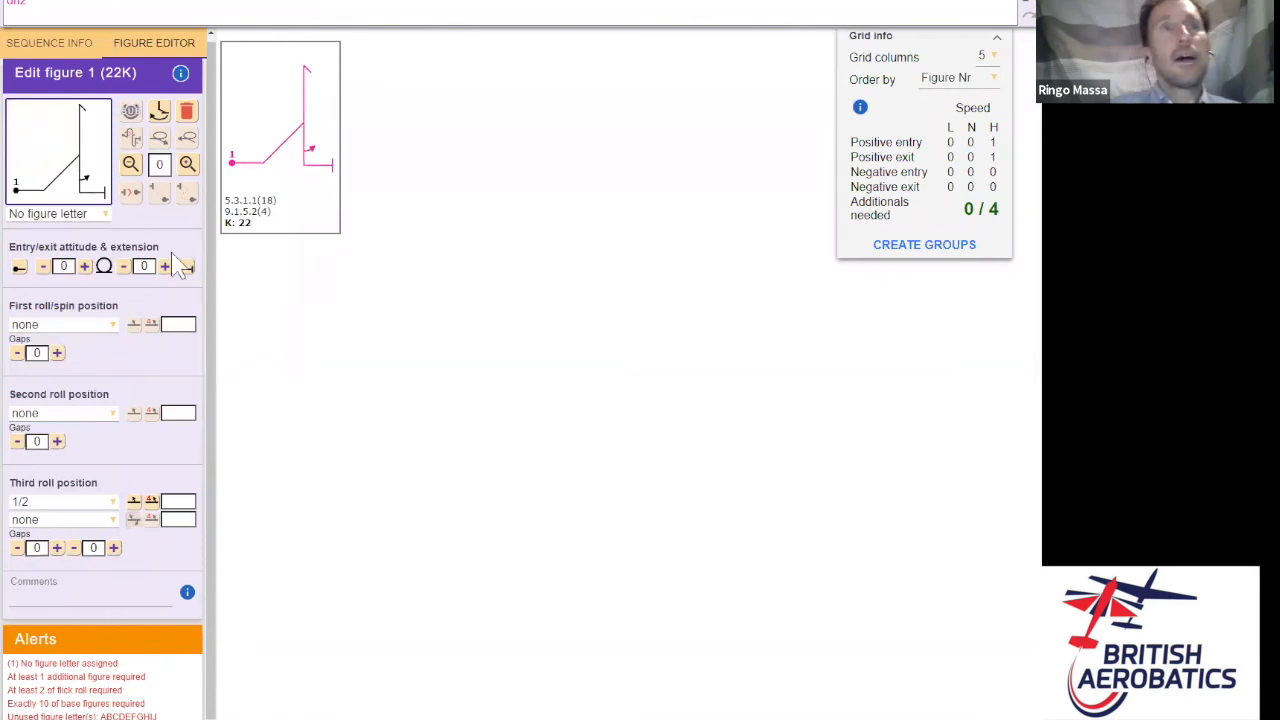
- Label the first figure as Fig A
{"action": "left_click", "coordinate": [90, 215]}
{"action": "left_click", "coordinate": [58, 260]}
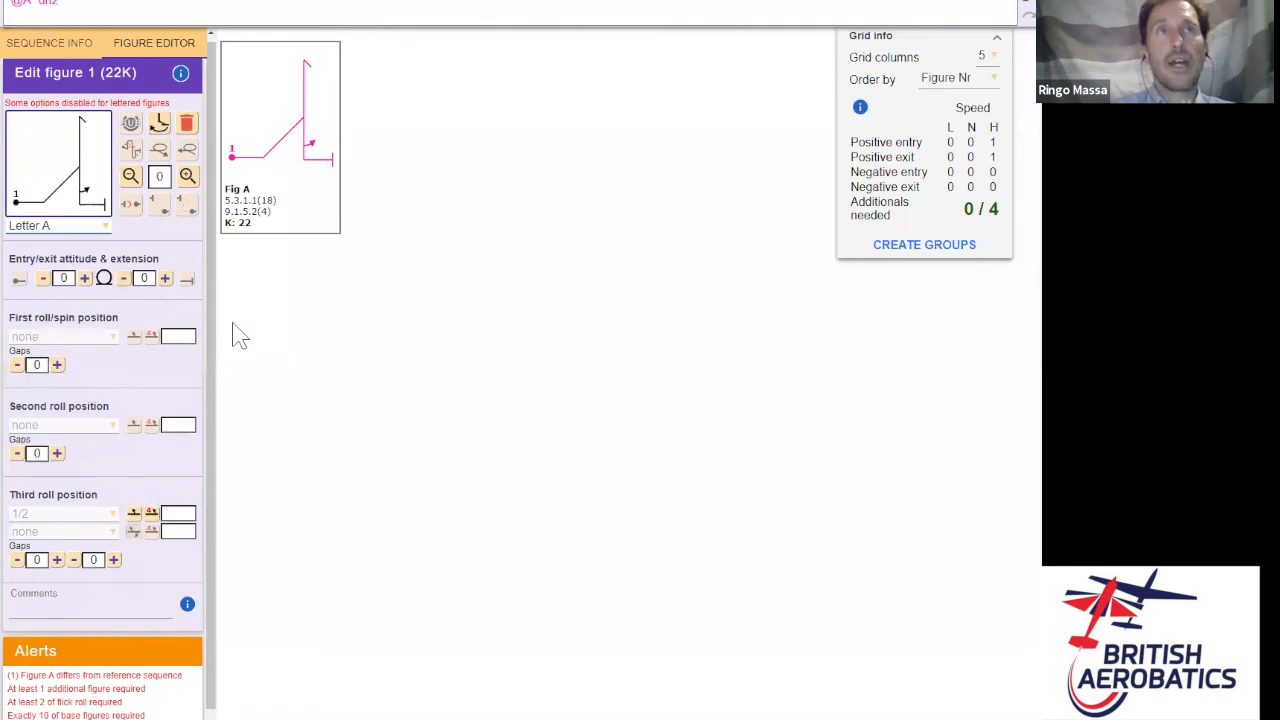
{"action": "left_click", "coordinate": [221, 3]}
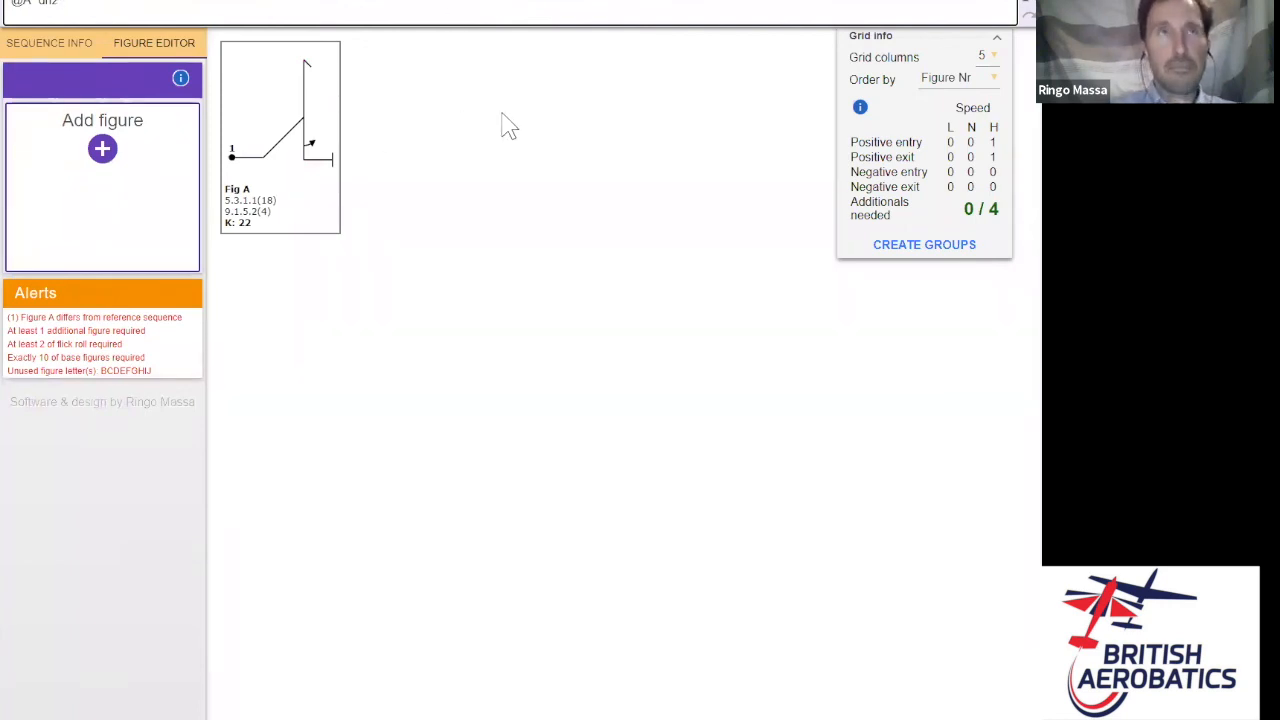
- Type 'b' to add a humpty bump with a 1/2 second roll, worth K 17
{"action": "type", "text": "b"}
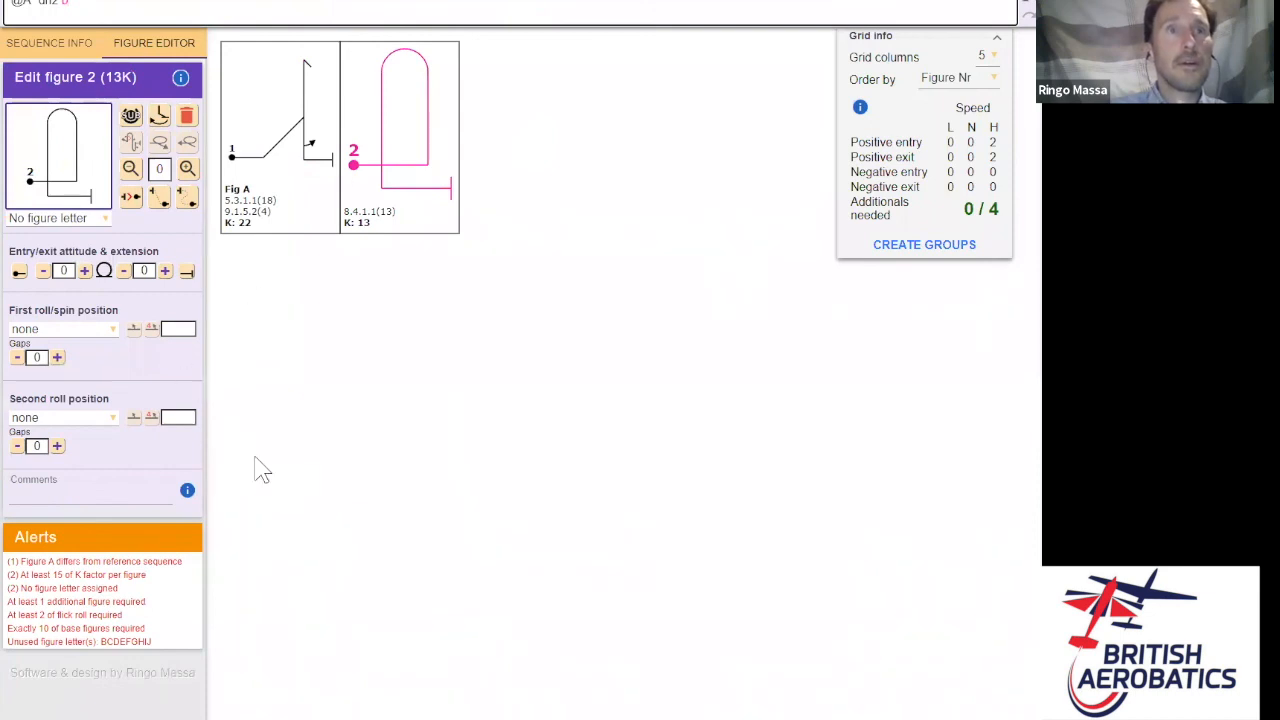
{"action": "left_click", "coordinate": [100, 418]}
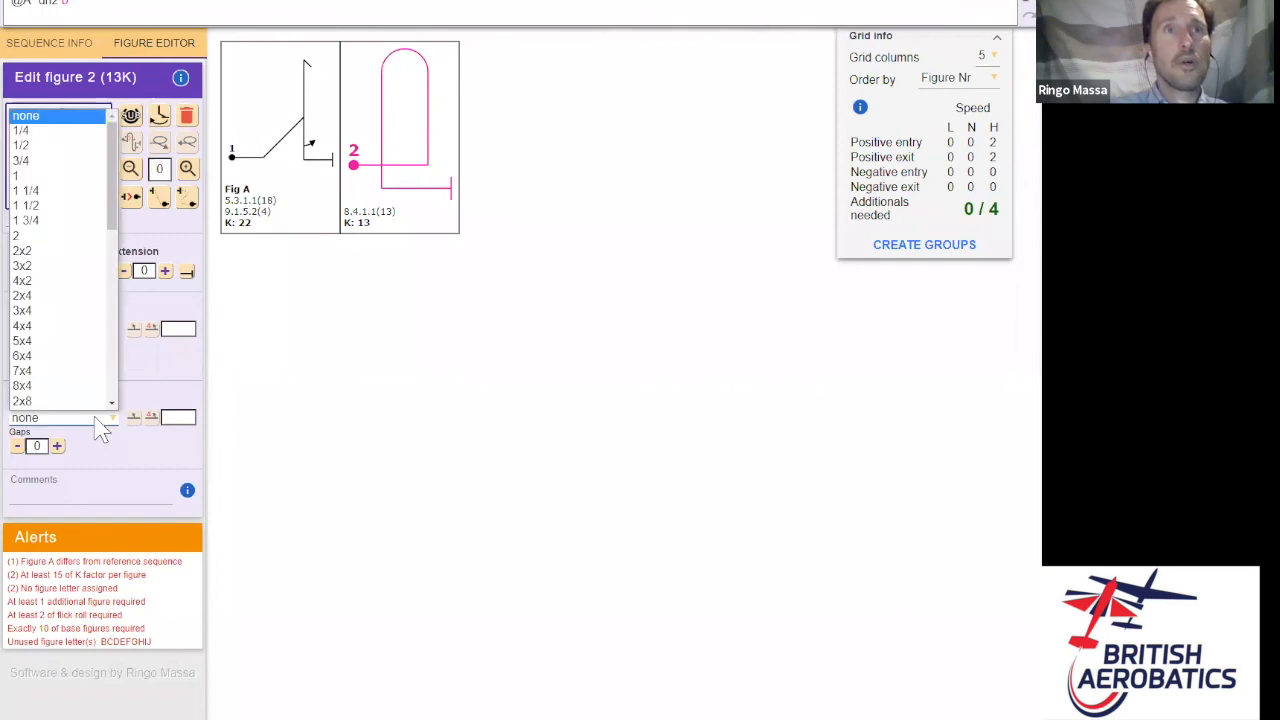
{"action": "left_click", "coordinate": [84, 147]}
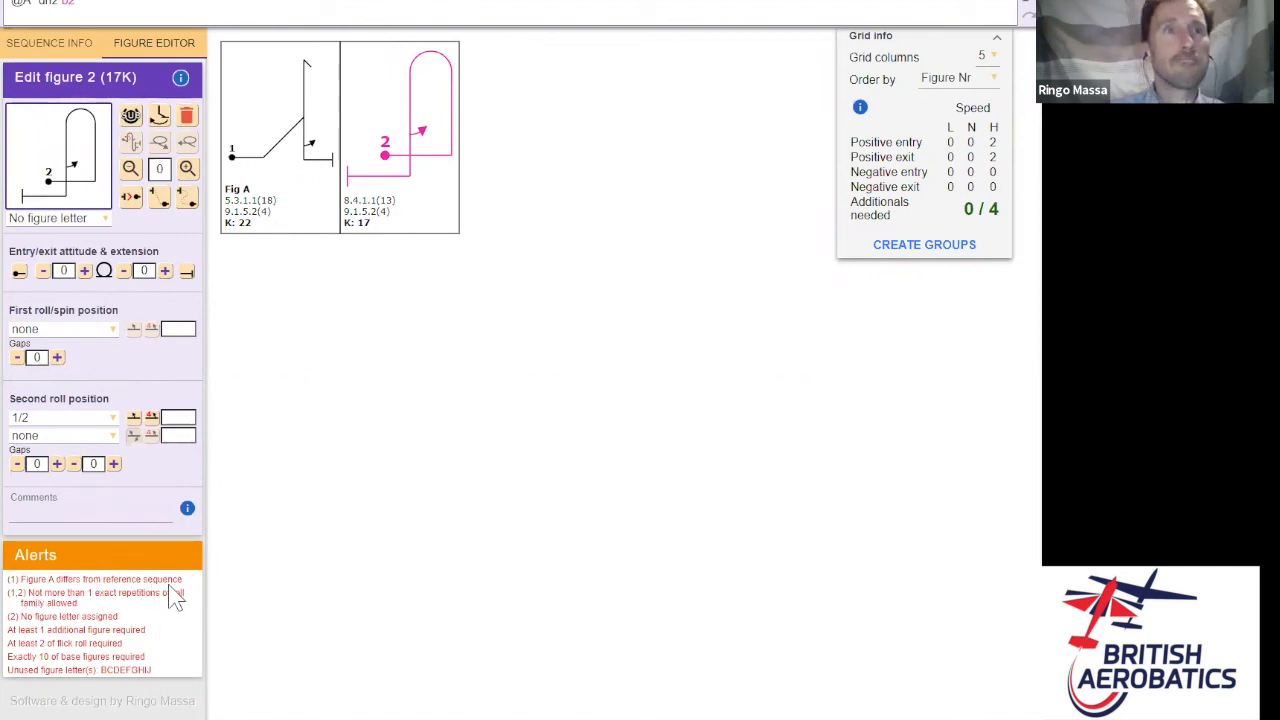
{"action": "left_click", "coordinate": [86, 50]}
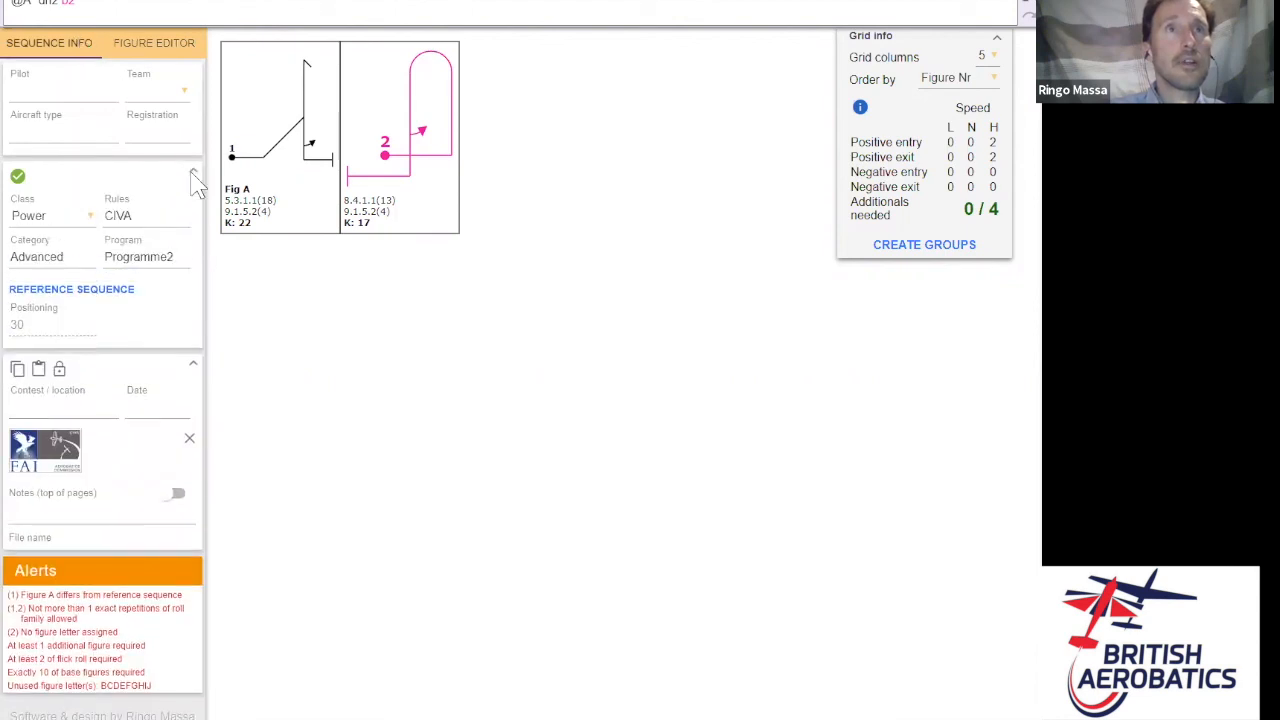
- Delete the whole reference sequence string and close the reference window
{"action": "left_click", "coordinate": [84, 296]}
{"action": "left_click_drag", "start_coordinate": [442, 143], "coordinate": [45, 138]}
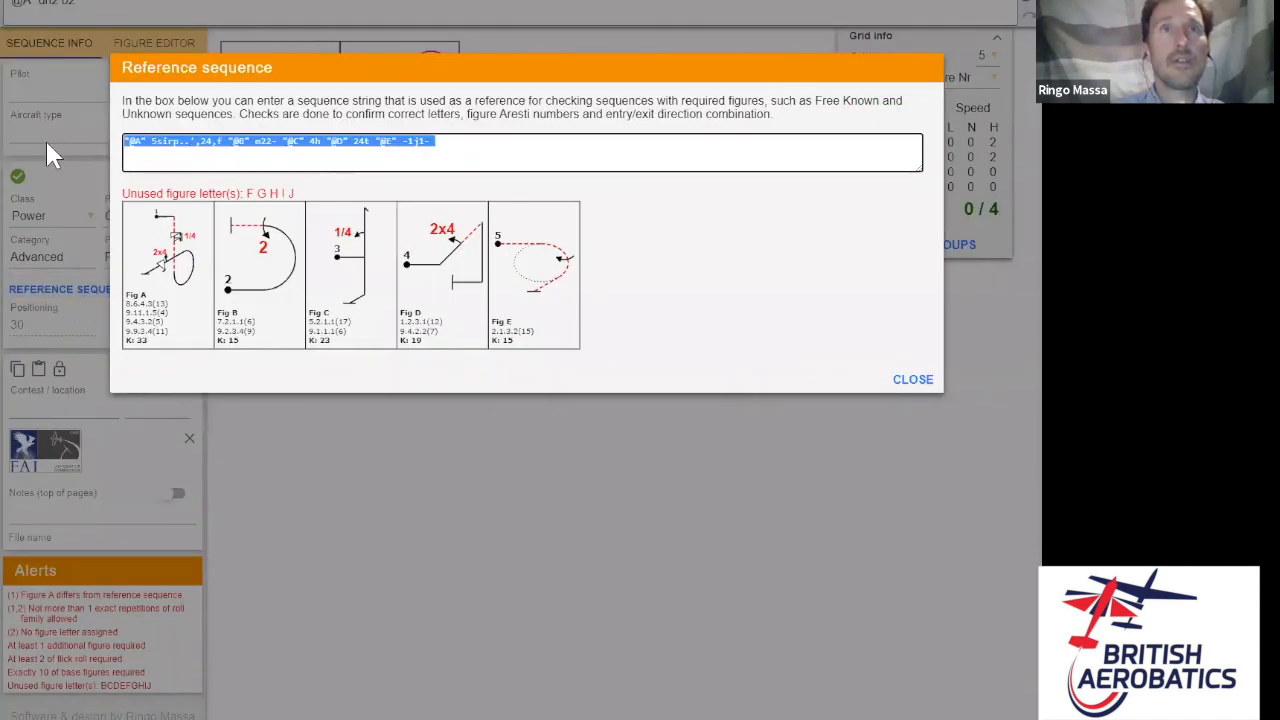
{"action": "key", "text": "BackSpace"}
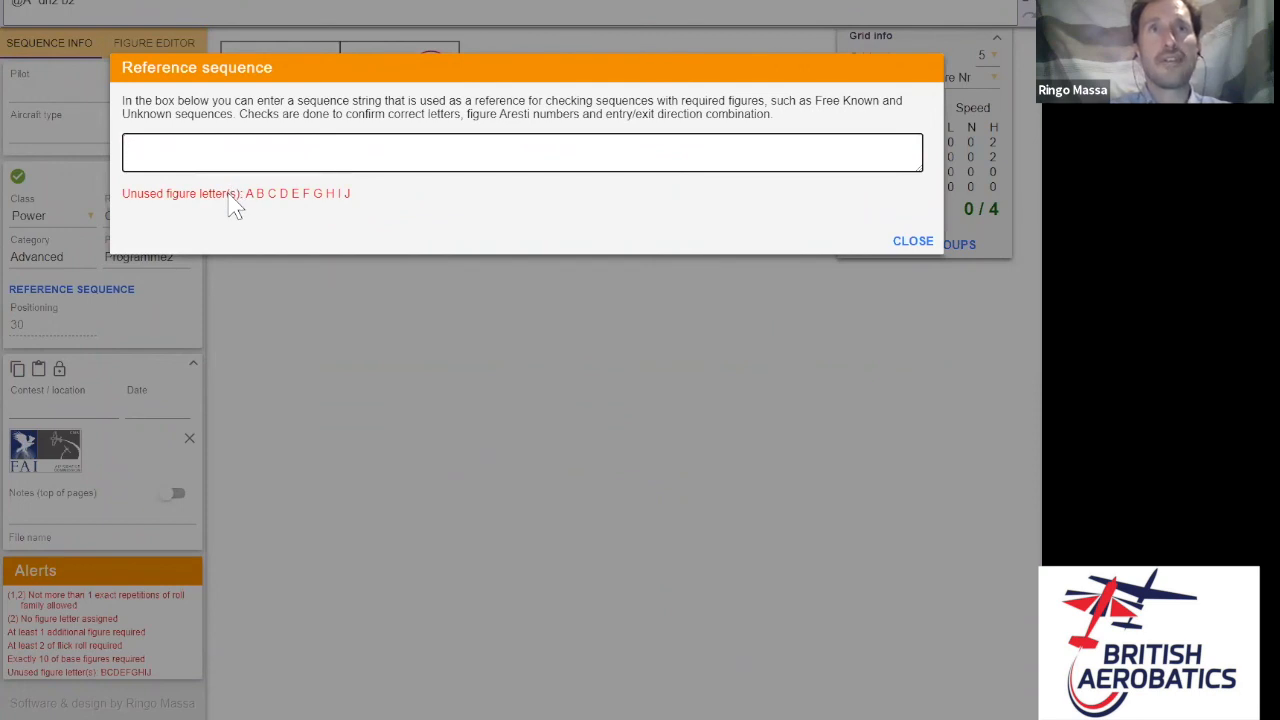
{"action": "left_click", "coordinate": [913, 243]}
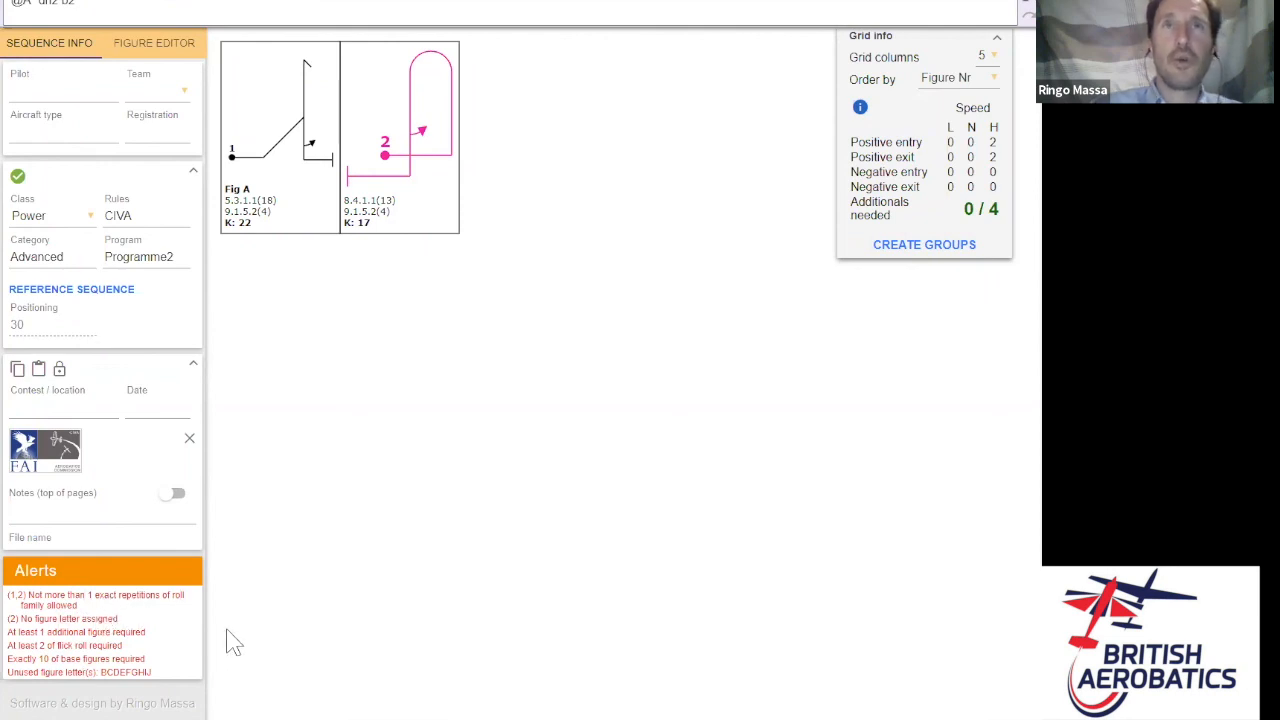
{"action": "left_click", "coordinate": [150, 48]}
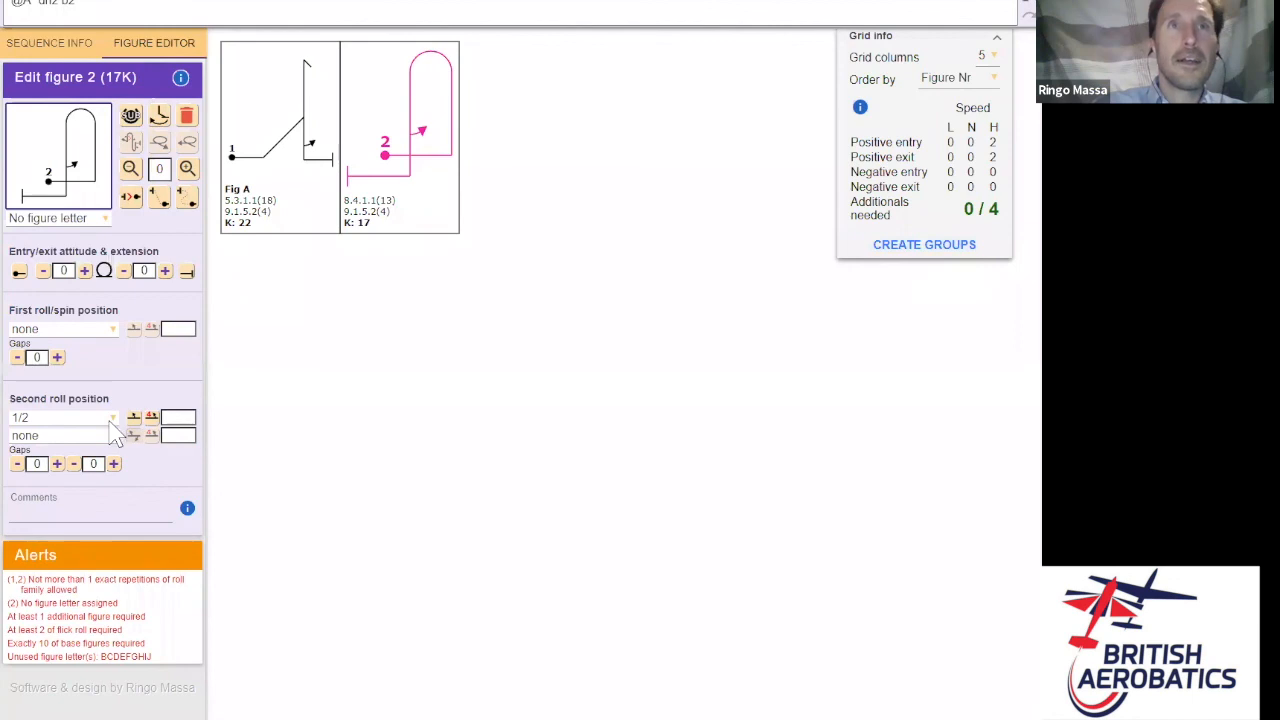
- Change figure 2's roll to 3/4, raising K to 19, and label it Fig B
{"action": "left_click", "coordinate": [111, 419]}
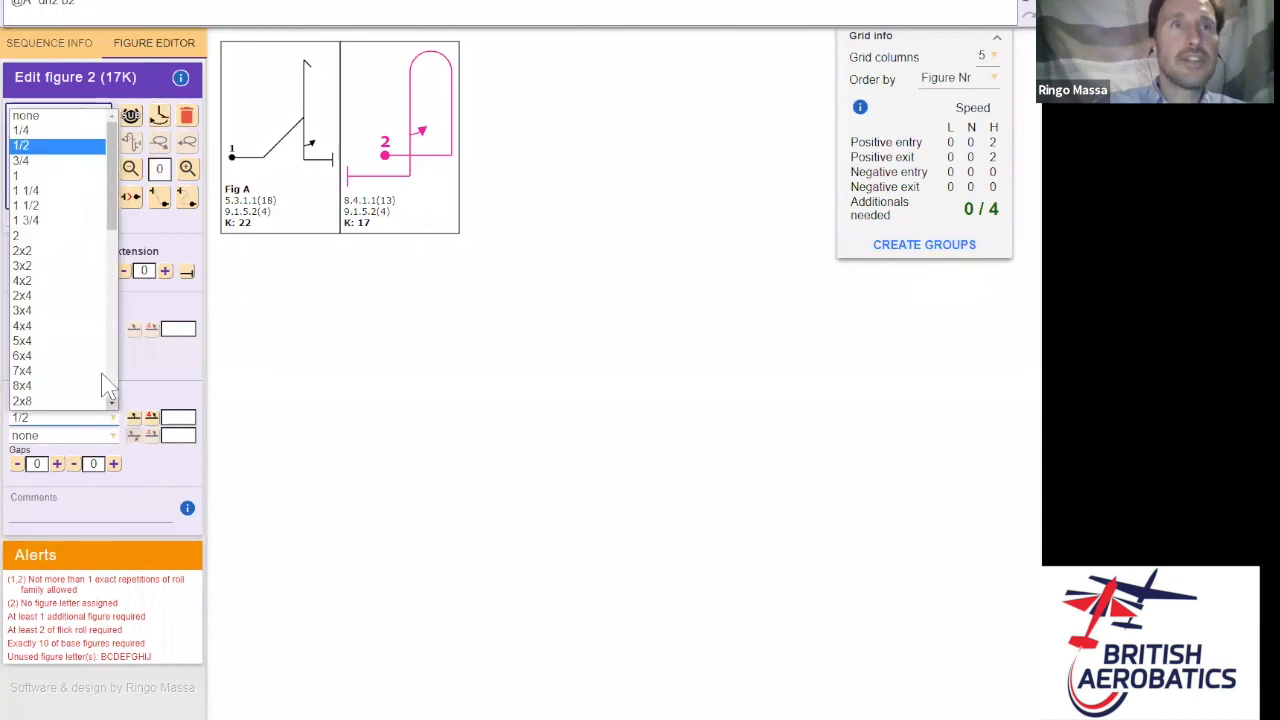
{"action": "left_click", "coordinate": [90, 160]}
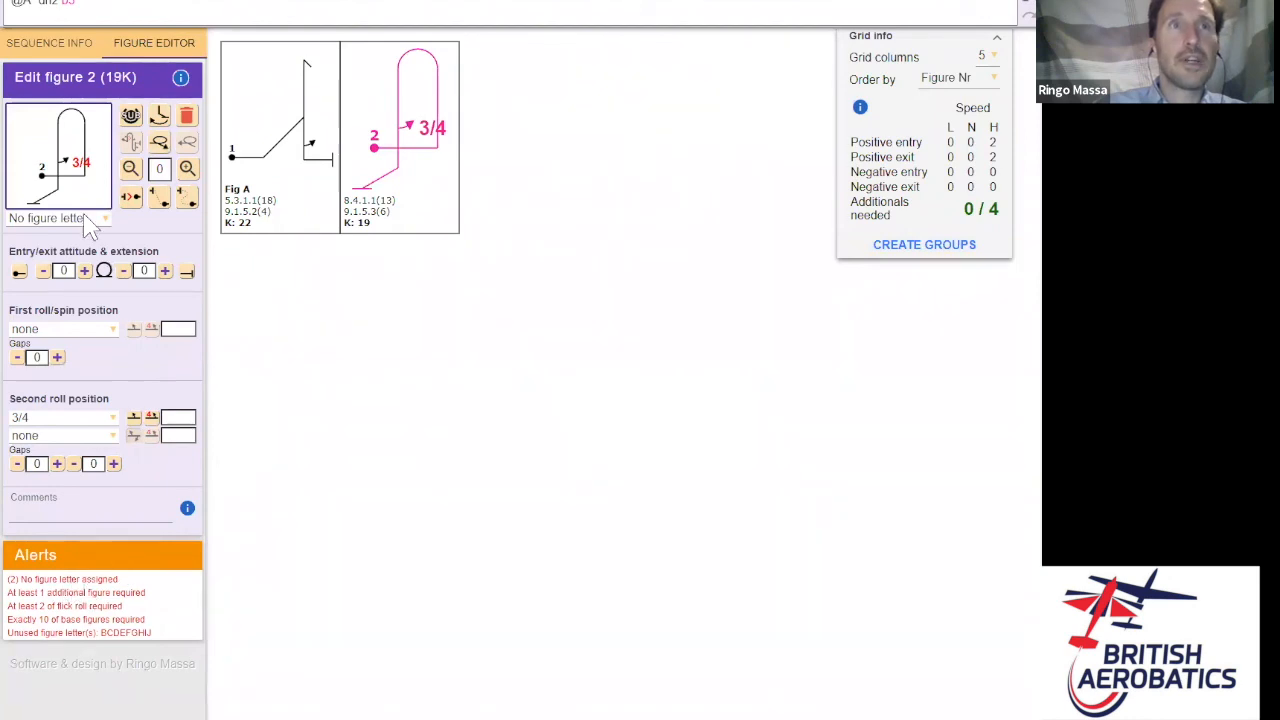
{"action": "left_click", "coordinate": [86, 218]}
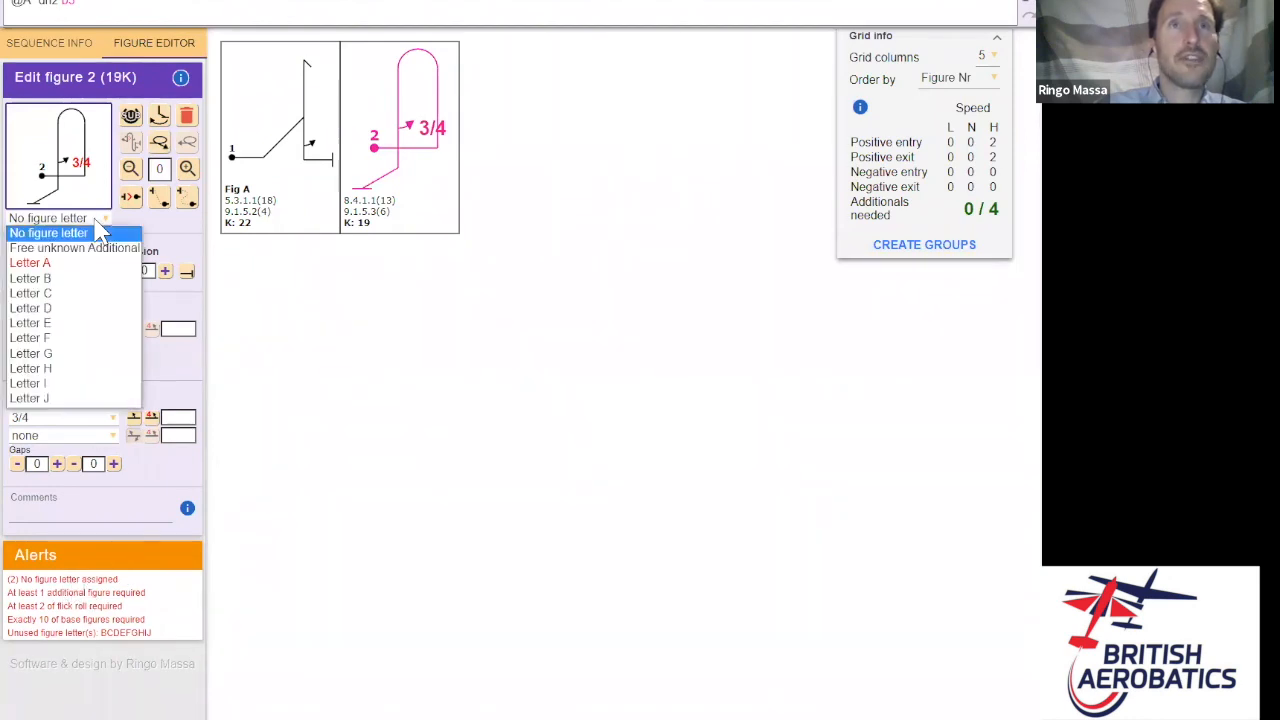
{"action": "left_click", "coordinate": [50, 279]}
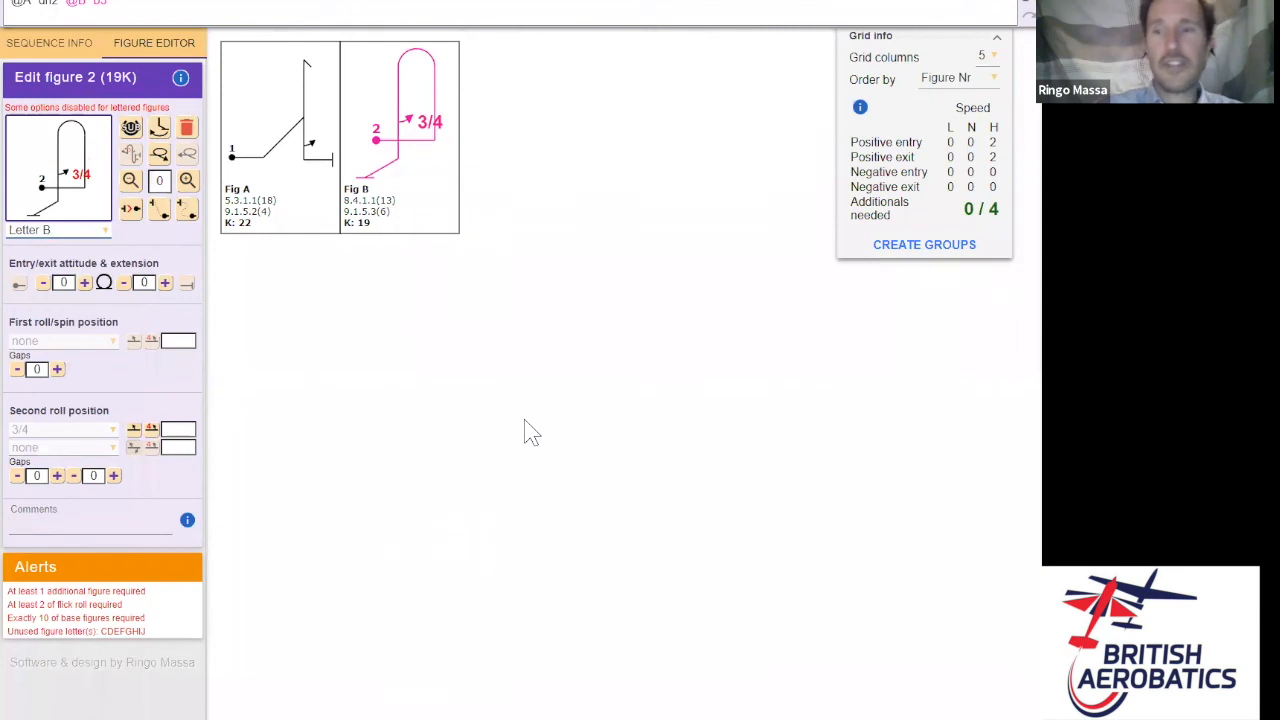